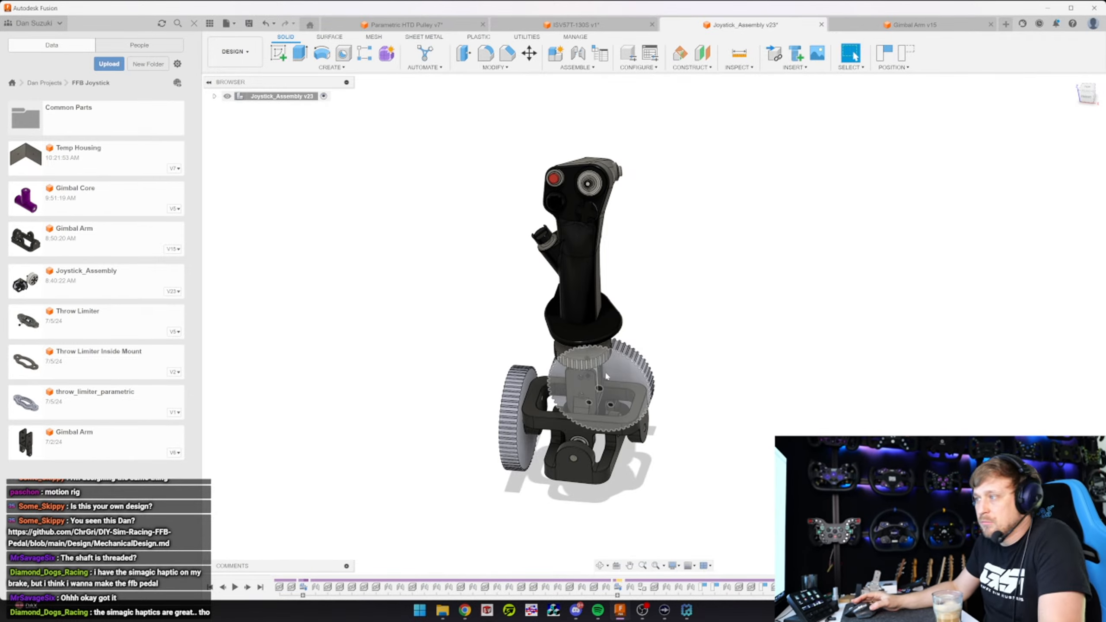
# Show the hidden Temp Housing component in the joystick assembly and examine how its plates surround the gimbal
pyautogui.scroll(4, 706, 405)
pyautogui.scroll(-2, 483, 248)
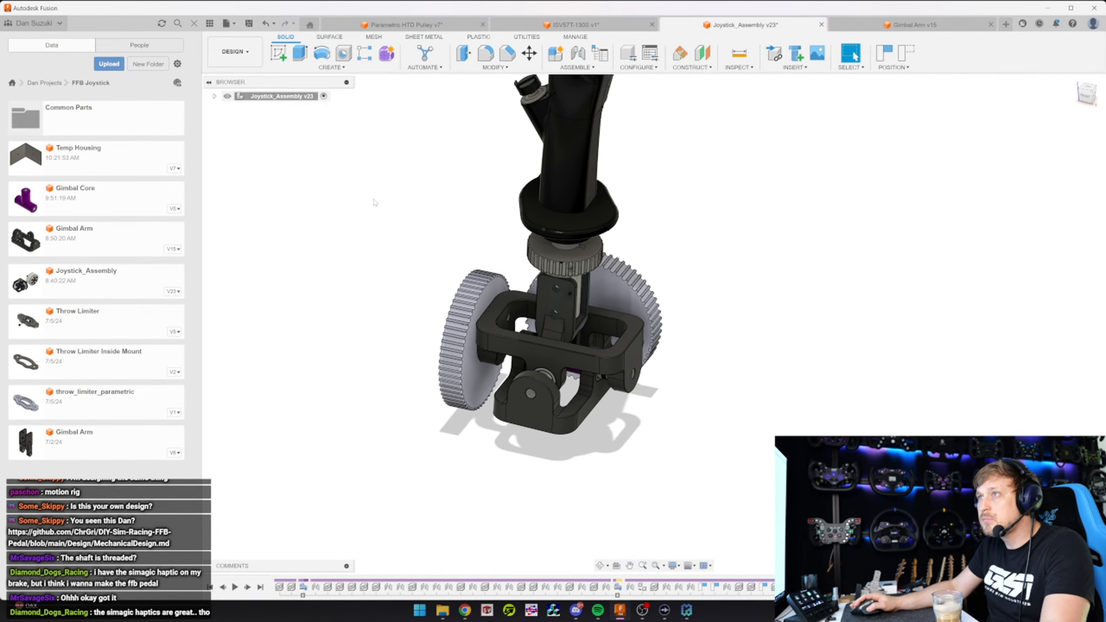
pyautogui.click(214, 96)
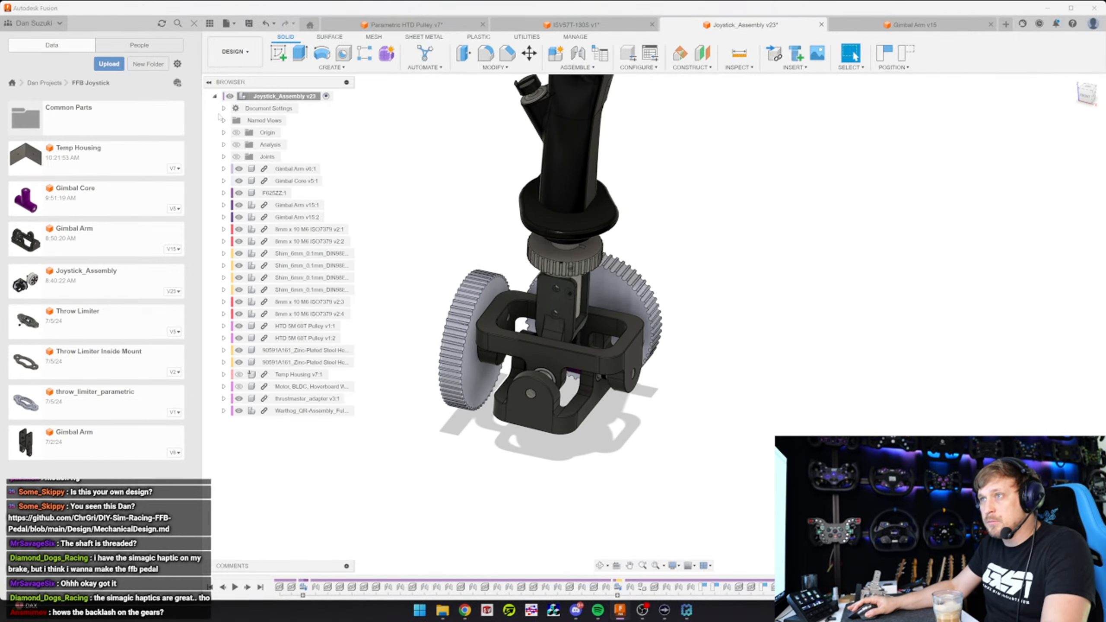
pyautogui.click(238, 374)
pyautogui.keyDown('shift'); pyautogui.moveTo(763, 338); pyautogui.dragTo(843, 334, button='middle'); pyautogui.keyUp('shift')
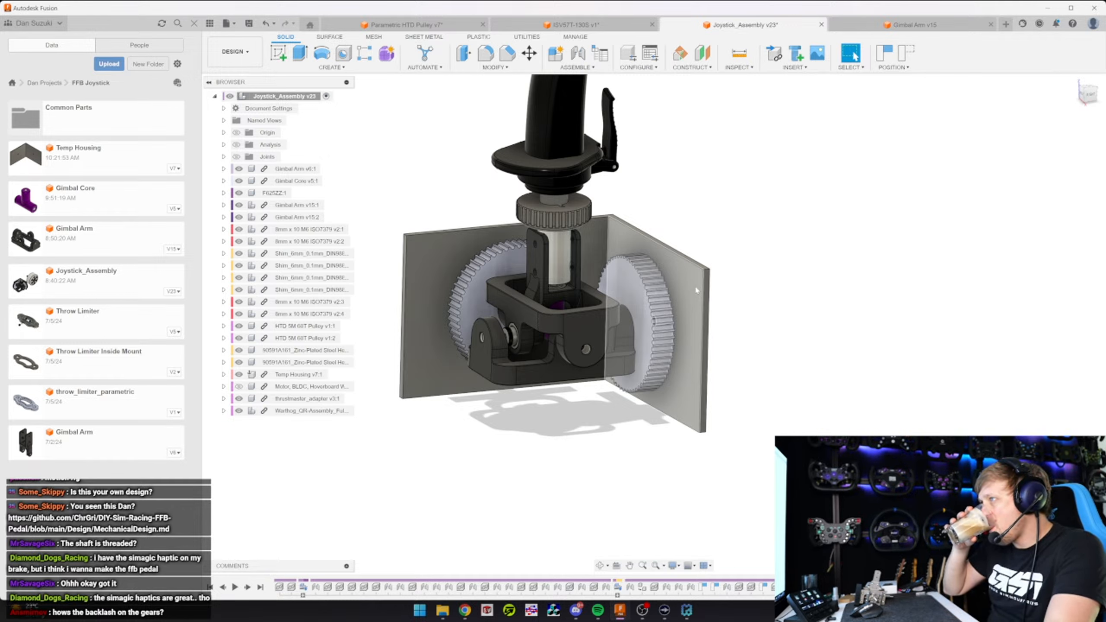
pyautogui.keyDown('shift'); pyautogui.moveTo(696, 291); pyautogui.dragTo(692, 274, button='middle'); pyautogui.keyUp('shift')
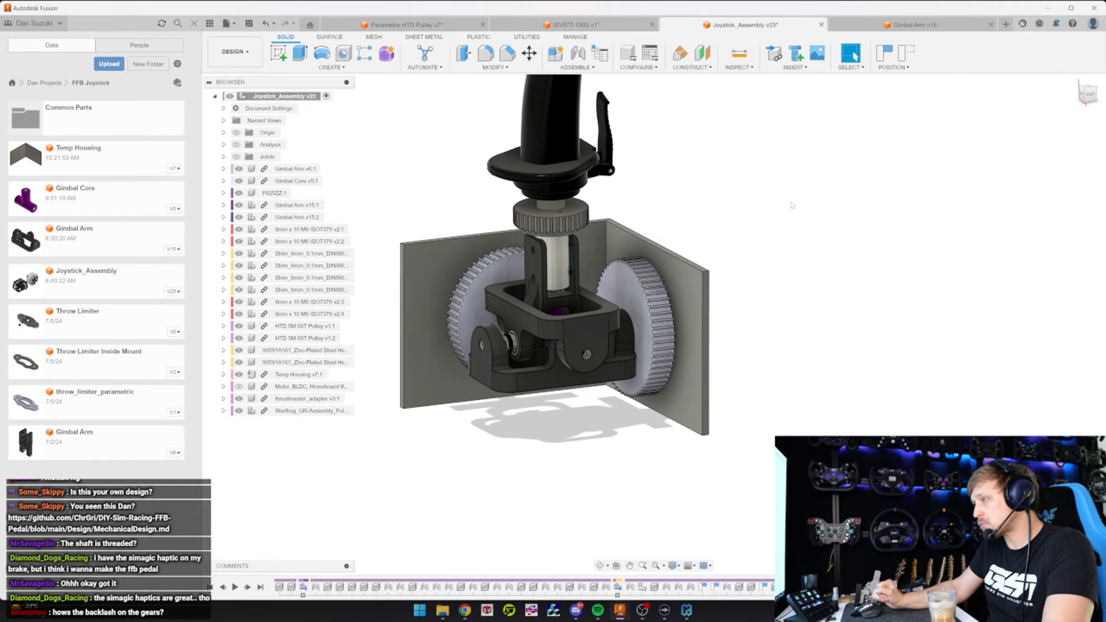
pyautogui.keyDown('shift'); pyautogui.moveTo(792, 205); pyautogui.dragTo(792, 205, button='middle'); pyautogui.keyUp('shift')
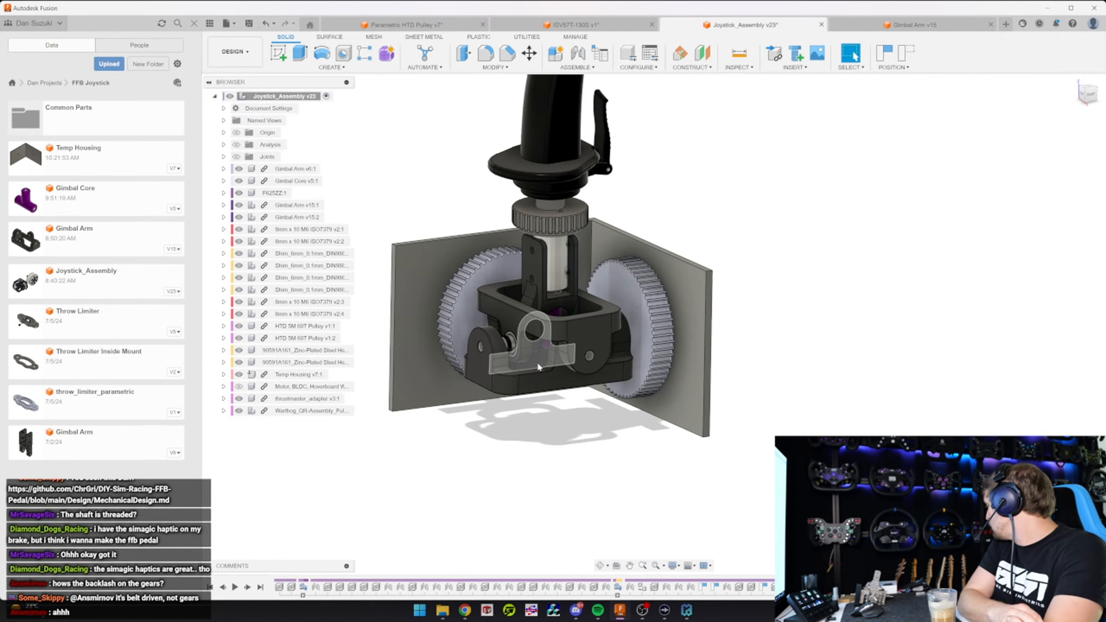
# List the joints of the joystick assembly, then bring up the Gimbal Arm document and close it
pyautogui.hotkey('alt', 'Tab')
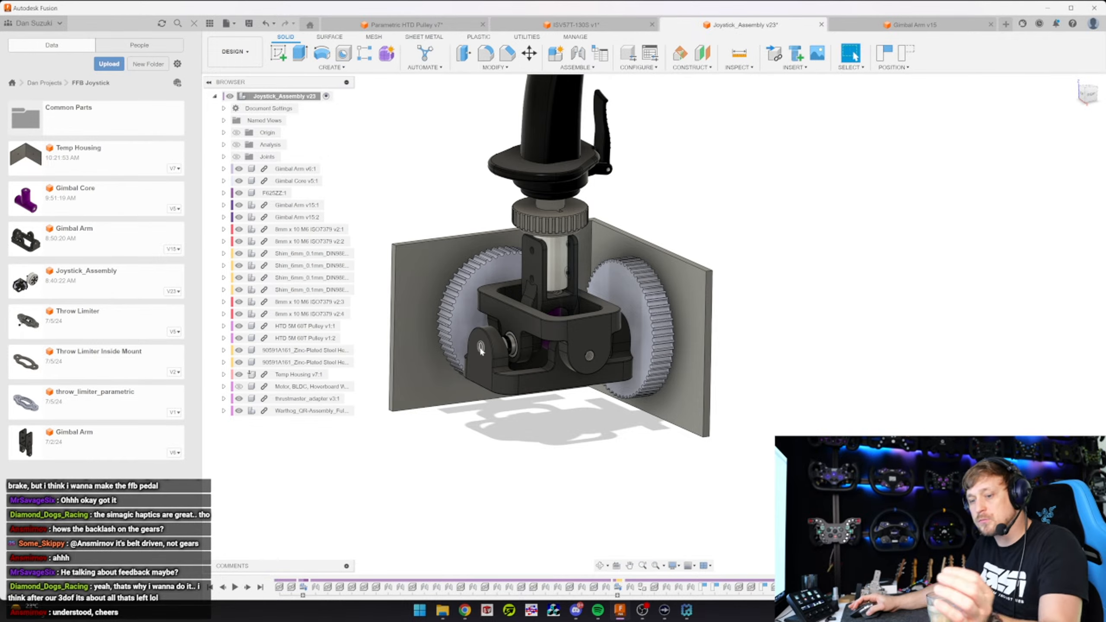
pyautogui.click(223, 157)
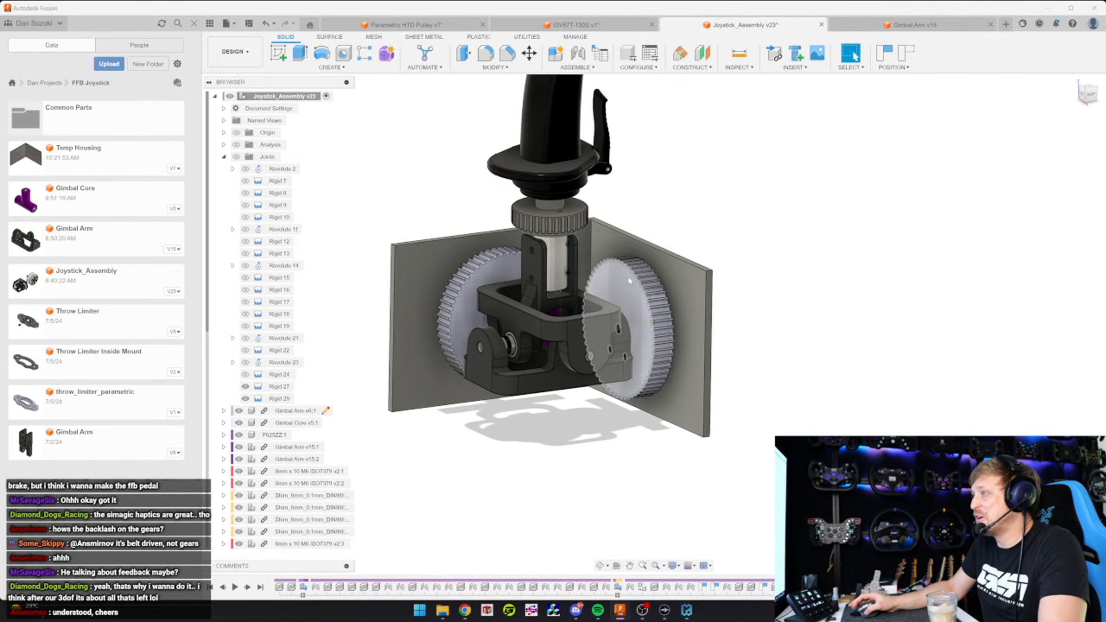
pyautogui.keyDown('shift'); pyautogui.moveTo(627, 275); pyautogui.dragTo(574, 249, button='middle'); pyautogui.keyUp('shift')
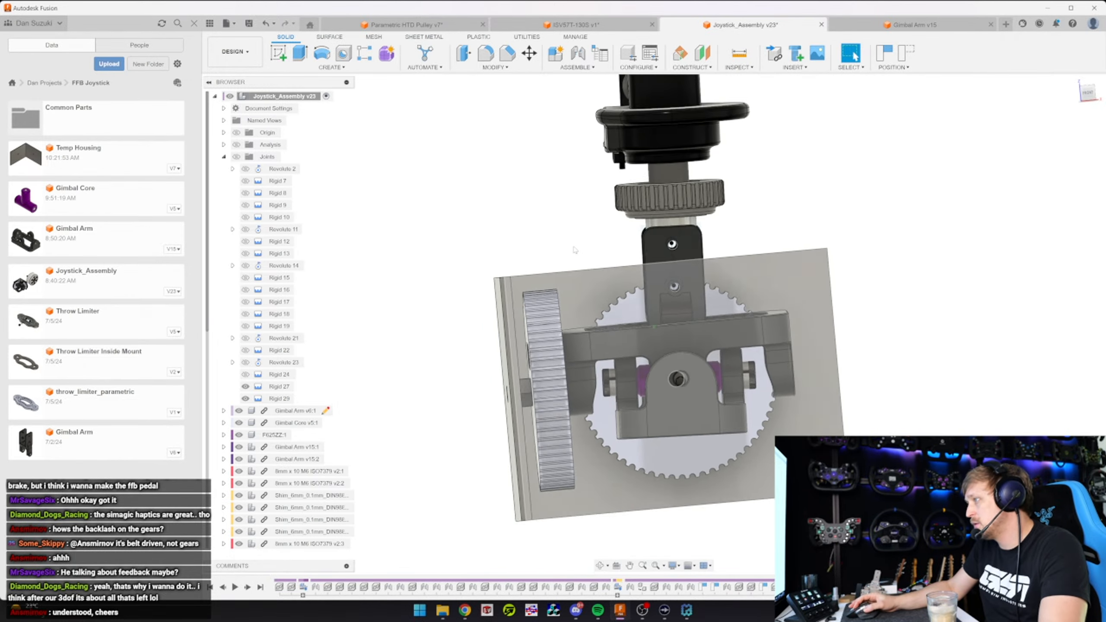
pyautogui.hotkey('ctrl', 'Tab')
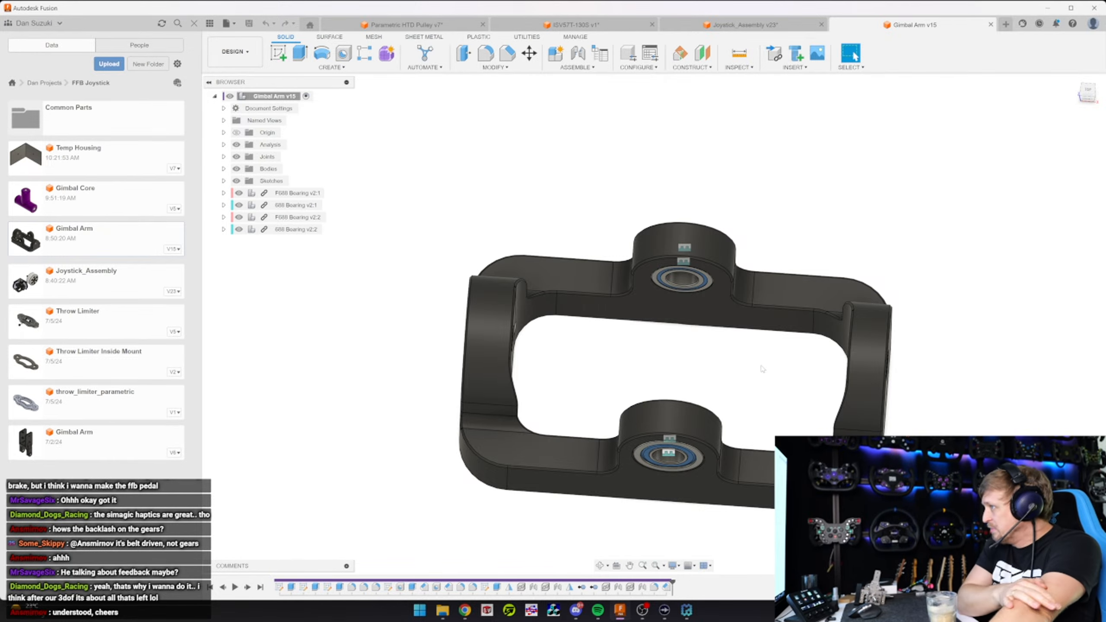
pyautogui.click(991, 24)
# Measure the distance between the two flat faces of the toothed pulley nearest the housing plate
pyautogui.press('i')
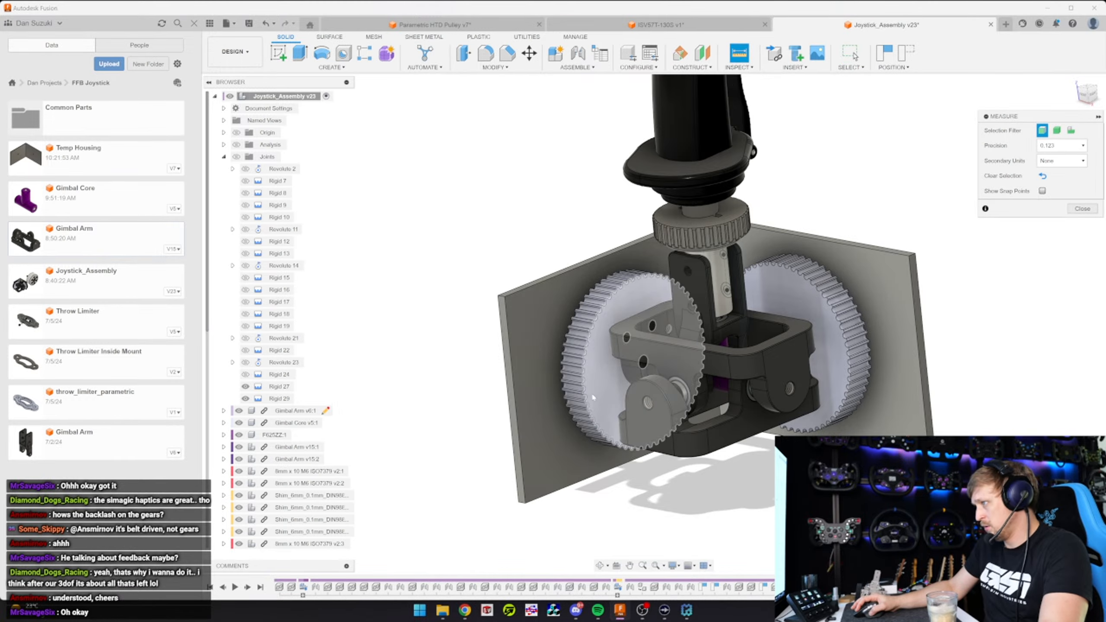
pyautogui.click(575, 427)
pyautogui.keyDown('shift'); pyautogui.moveTo(575, 427); pyautogui.dragTo(636, 384, button='middle'); pyautogui.keyUp('shift')
pyautogui.click(593, 322)
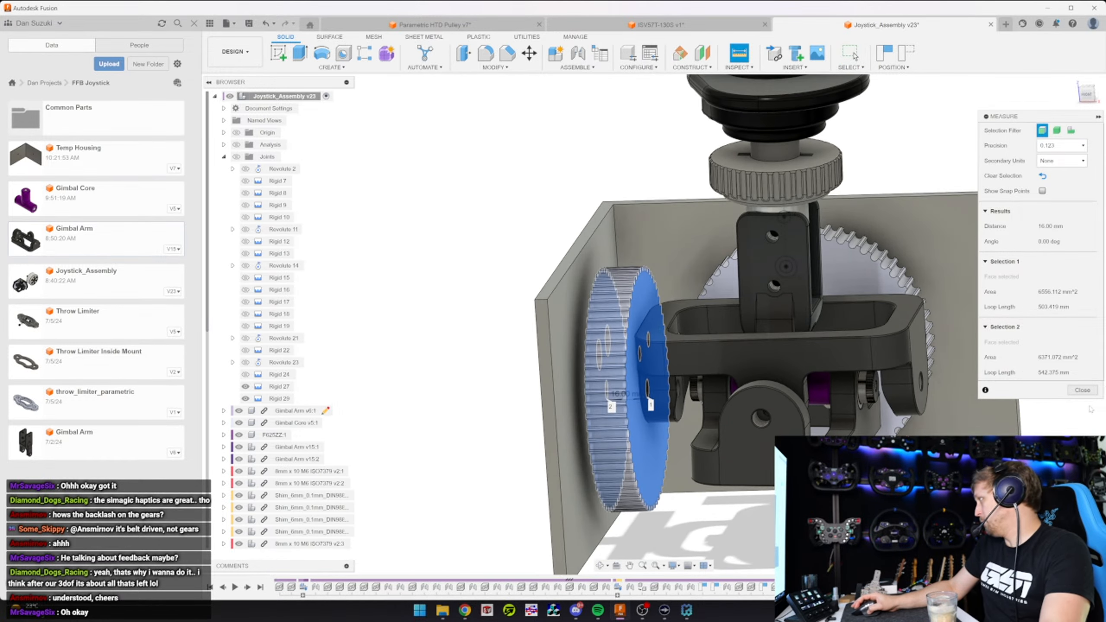
pyautogui.press('Escape')
# Save a copy of the Parametric HTD Pulley design as "Parametric HTD Pulley for CNC" in the Common Parts folder
pyautogui.click(457, 25)
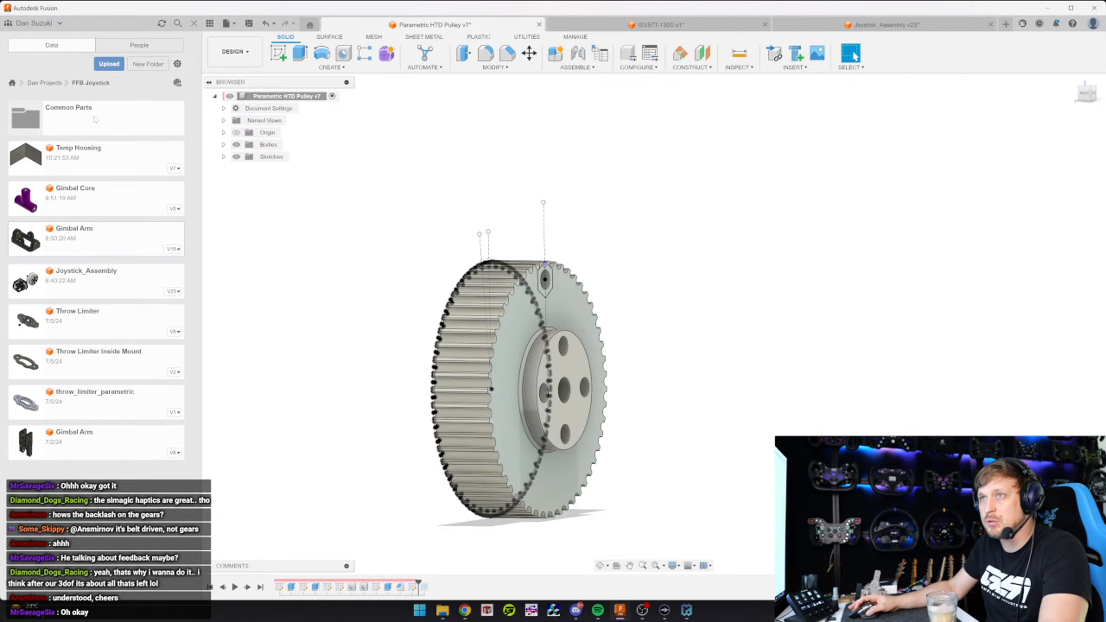
pyautogui.click(107, 124)
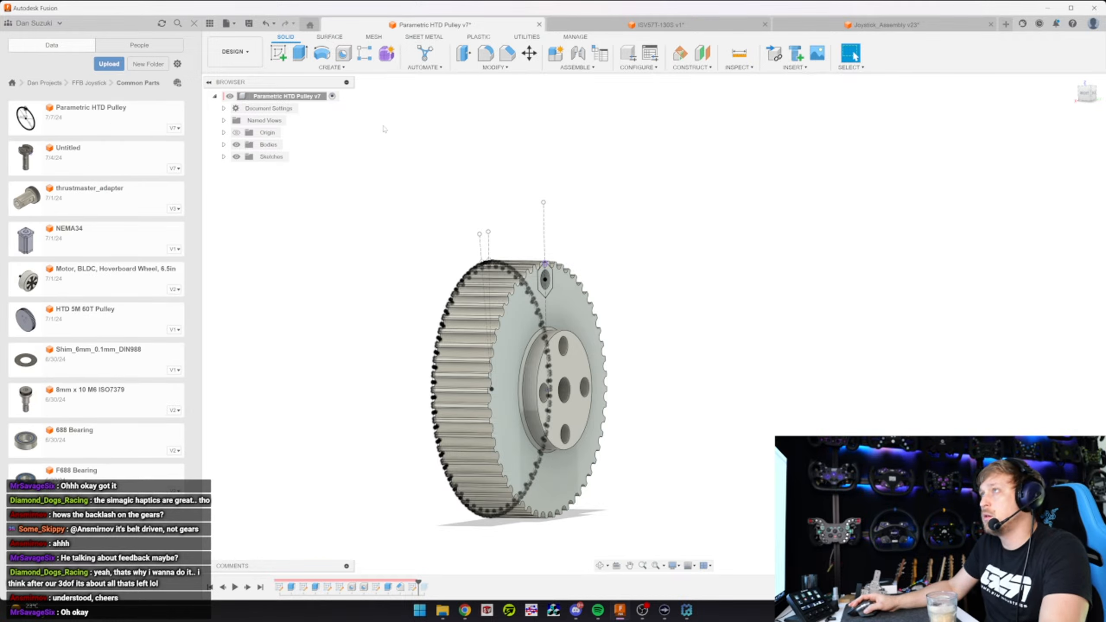
pyautogui.click(226, 23)
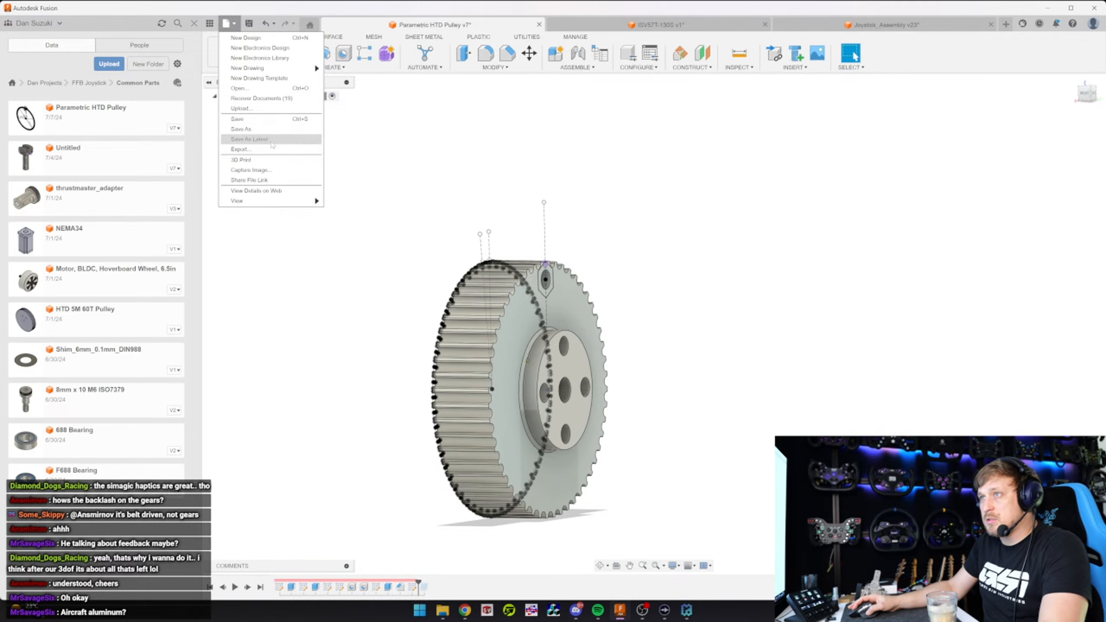
pyautogui.click(272, 129)
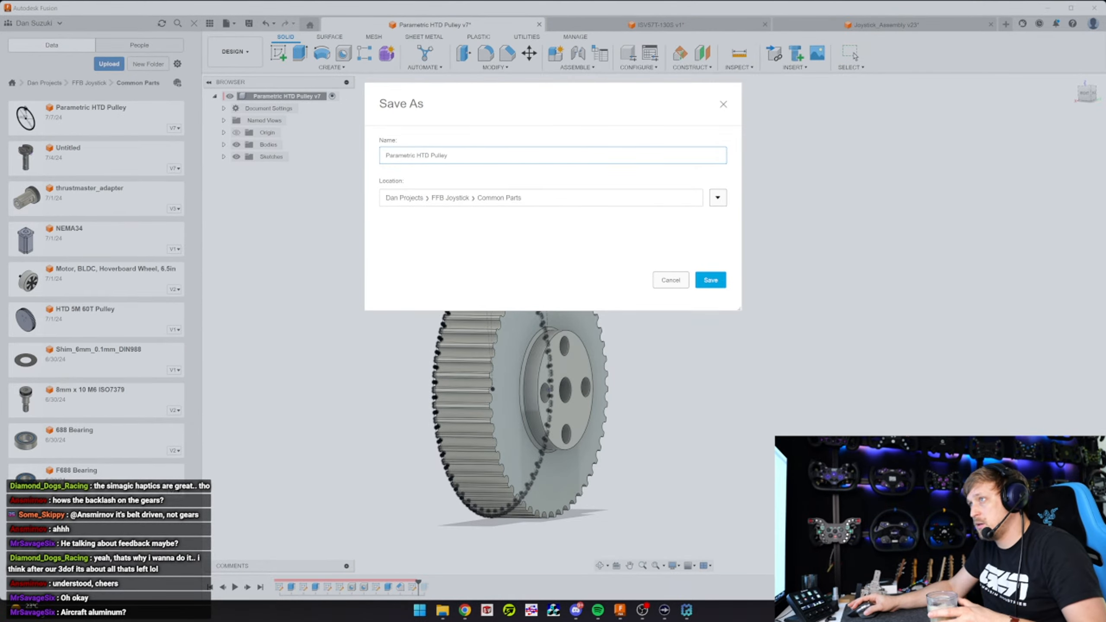
pyautogui.write('for')
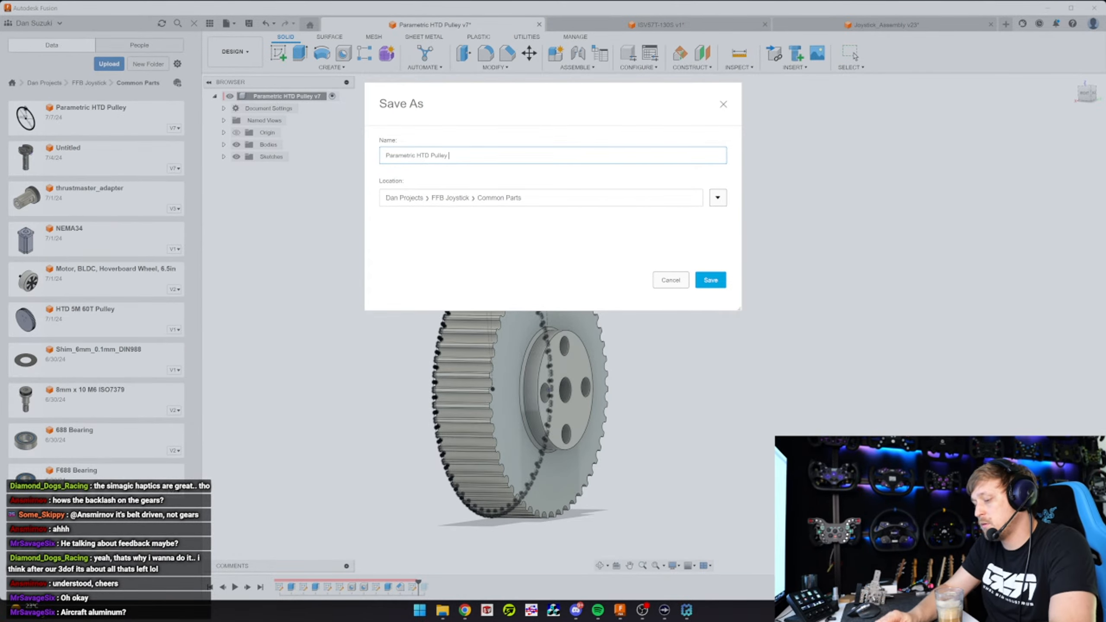
pyautogui.press('Return')
# Delete the pulley's raised hub extrusion together with the feature that follows it in the design history
pyautogui.keyDown('shift'); pyautogui.moveTo(471, 156); pyautogui.dragTo(540, 165, button='middle'); pyautogui.keyUp('shift')
pyautogui.click(388, 587)
pyautogui.keyDown('ctrl'); pyautogui.click(400, 588); pyautogui.keyUp('ctrl')
pyautogui.press('Delete')
# Open Sketch6 for editing to examine its hole and hexagon profiles, and leave it again
pyautogui.click(223, 156)
pyautogui.click(281, 230)
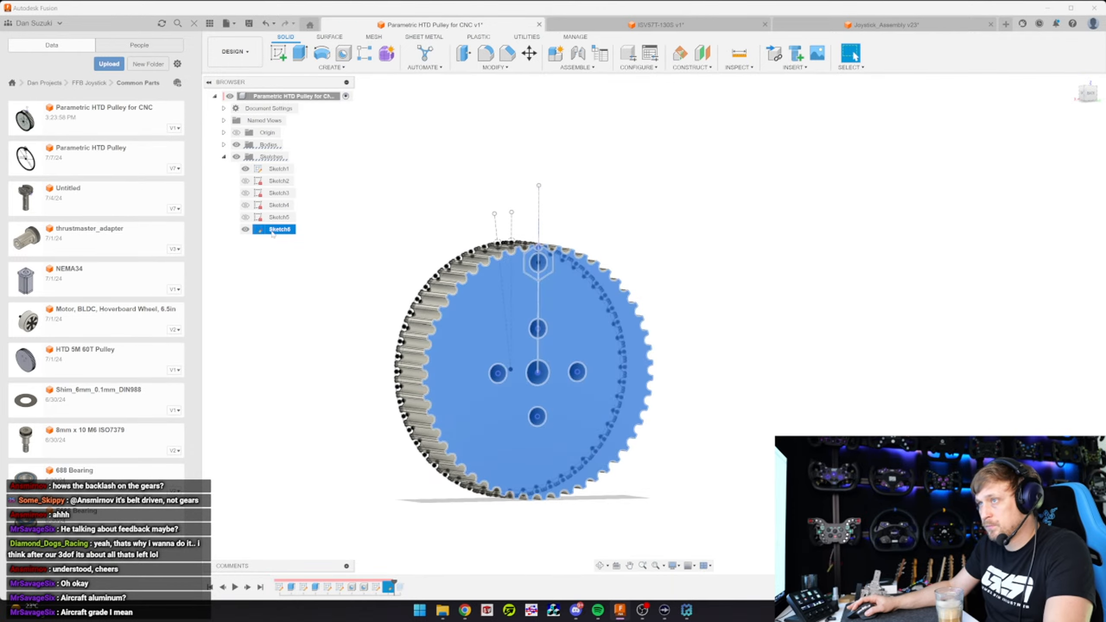
pyautogui.click(282, 230)
pyautogui.doubleClick(282, 231)
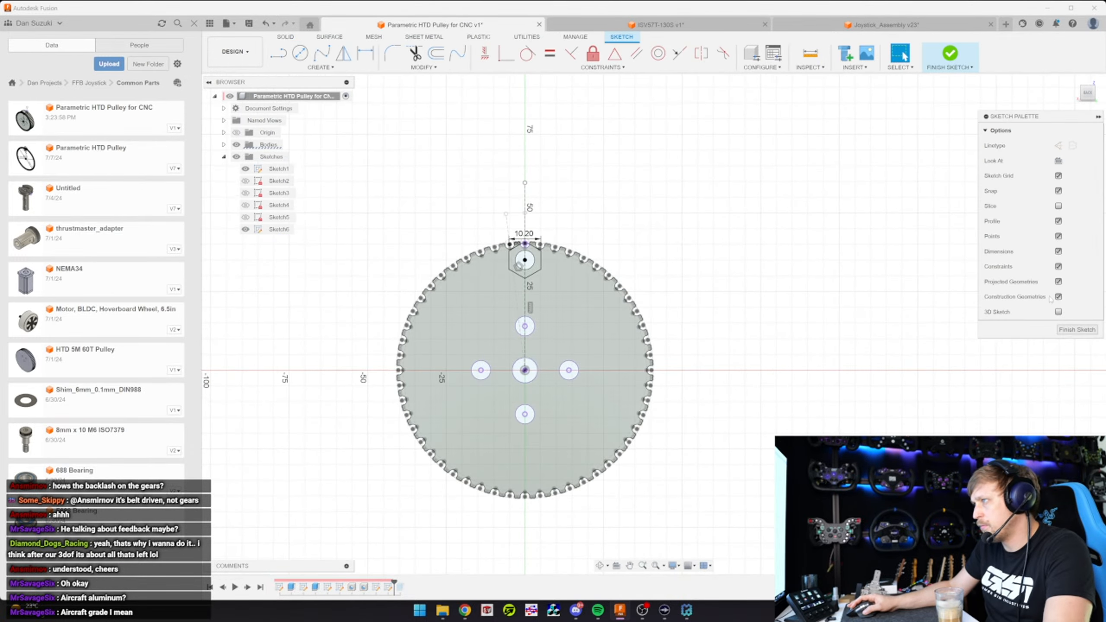
pyautogui.hotkey('ctrl', 'z')
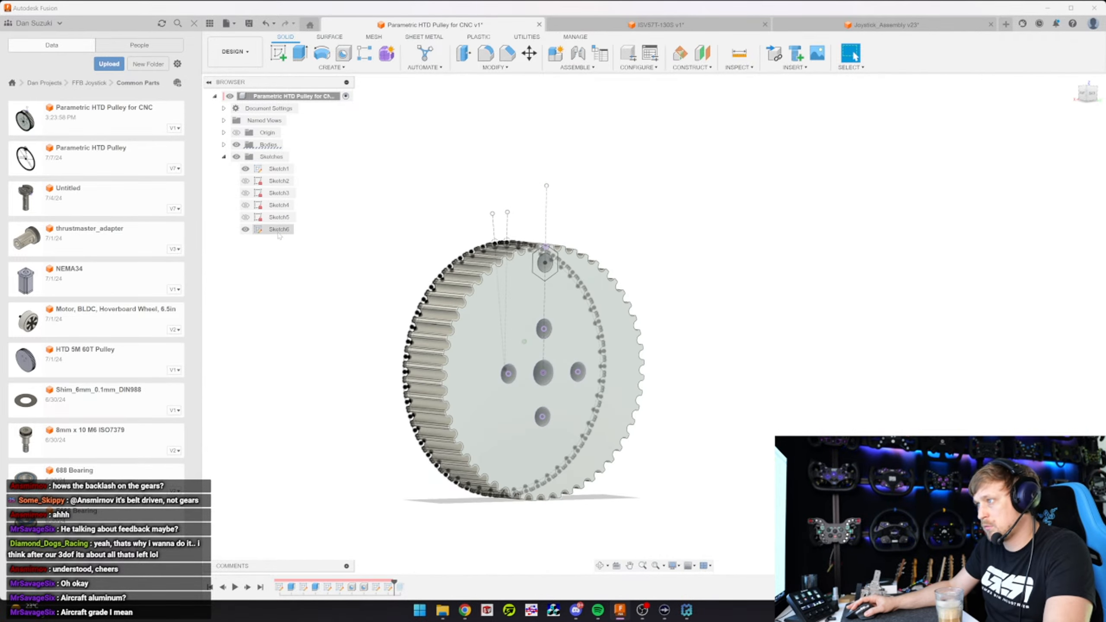
# Delete Sketch6 and Sketch5 from the pulley design
pyautogui.click(279, 229)
pyautogui.press('Delete')
pyautogui.click(507, 322)
pyautogui.click(279, 217)
pyautogui.press('Delete')
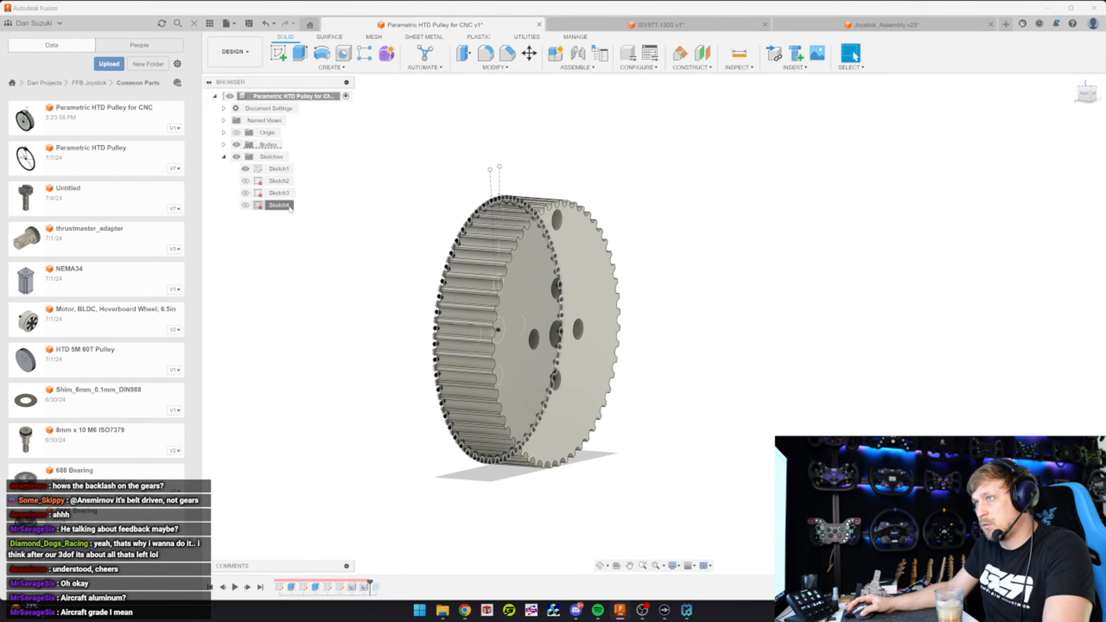
# Hide Sketch1, then open Sketch3 to examine its profile and finish the sketch
pyautogui.click(278, 205)
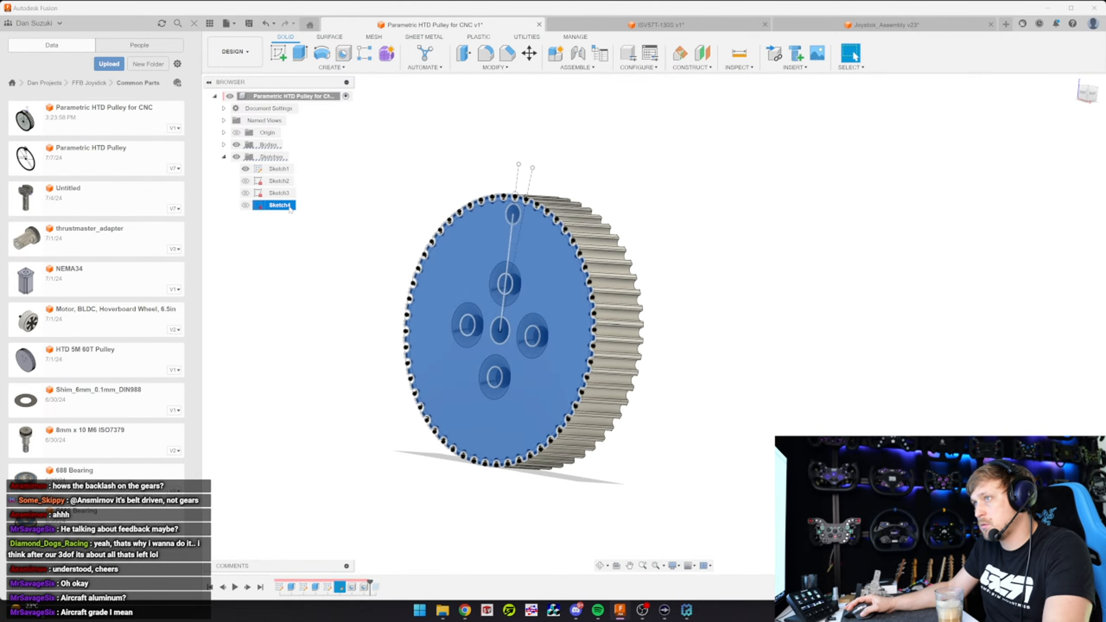
pyautogui.click(281, 193)
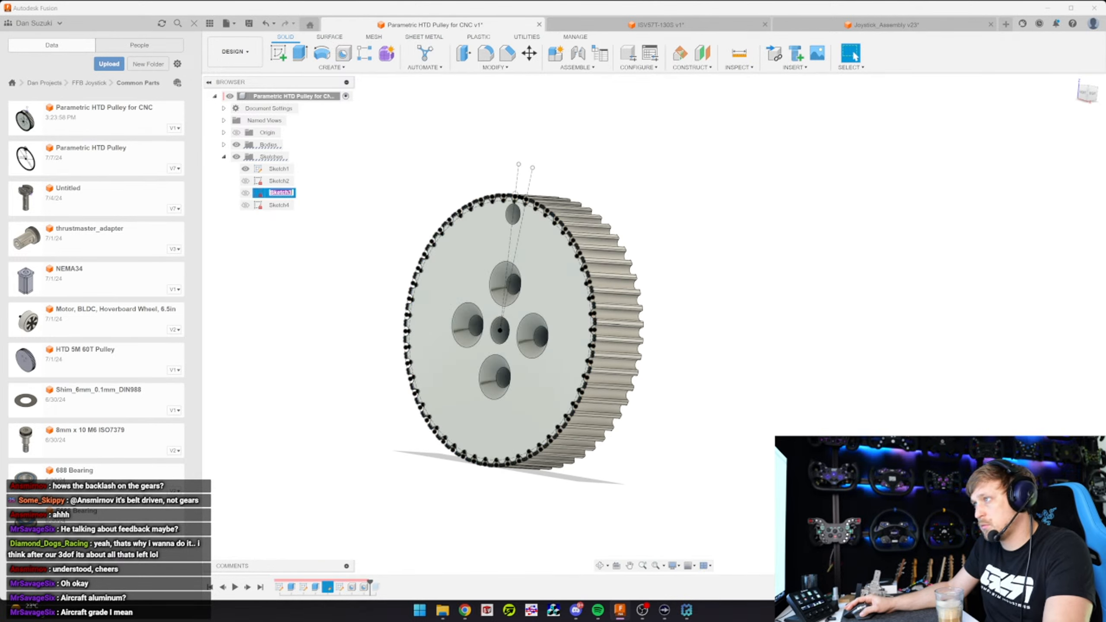
pyautogui.press('Escape')
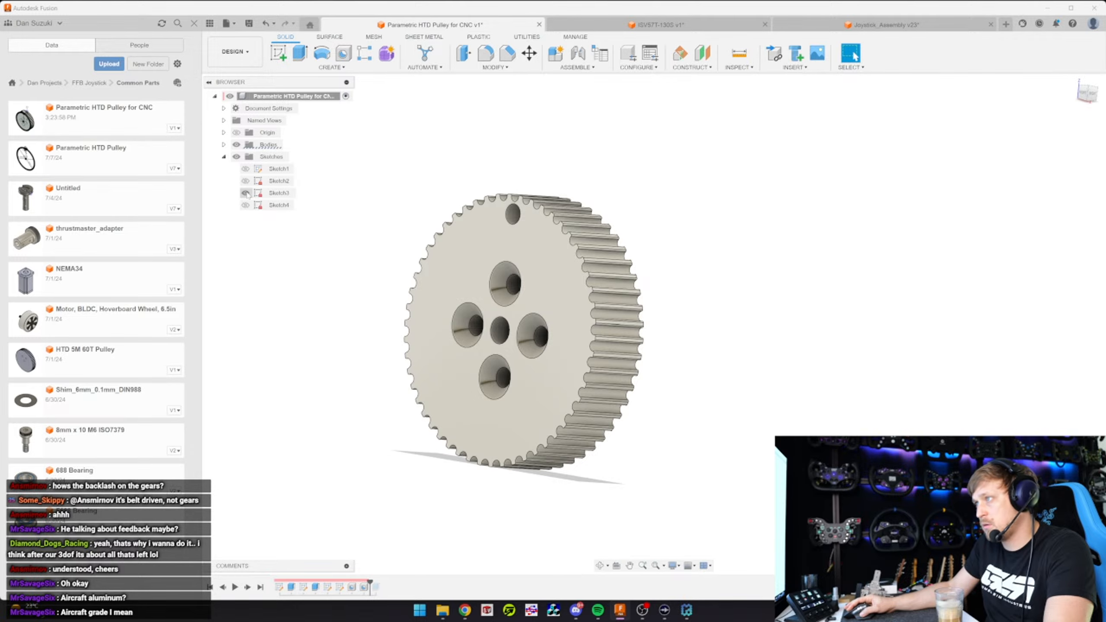
pyautogui.click(286, 194)
pyautogui.doubleClick(281, 193)
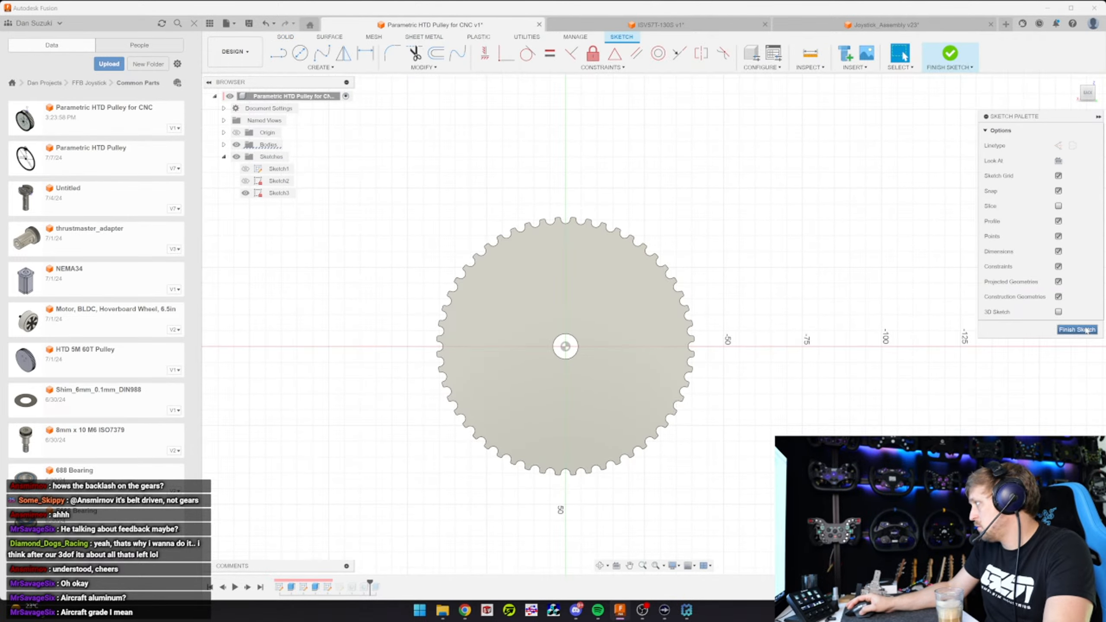
pyautogui.click(1077, 329)
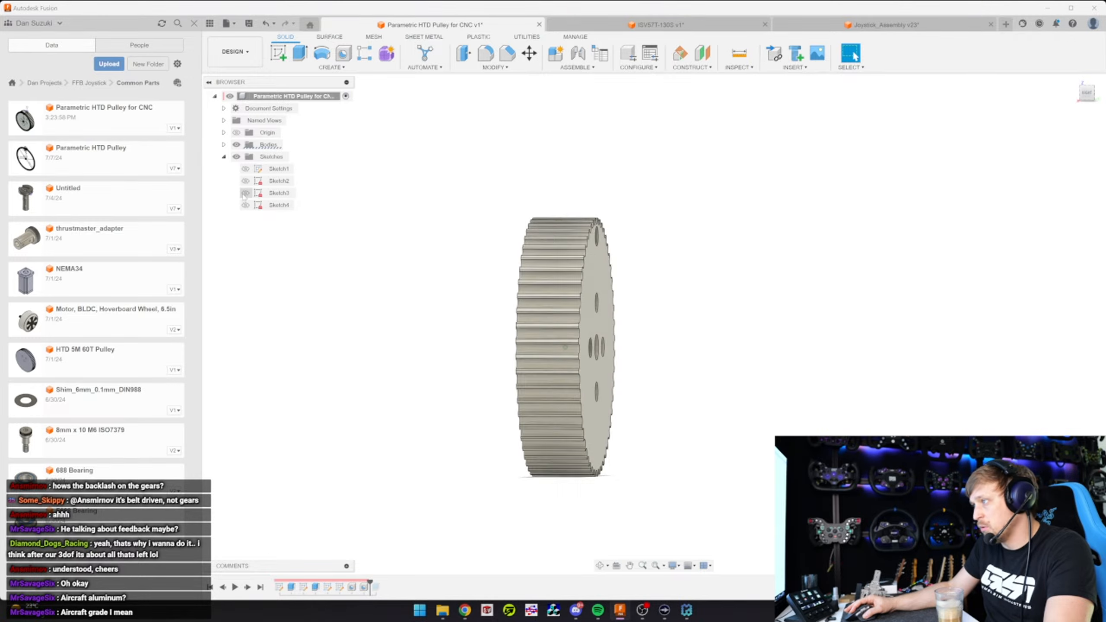
# Edit Sketch4 and delete the hole circle near the pulley's rim along with its 35 mm position dimension
pyautogui.doubleClick(280, 205)
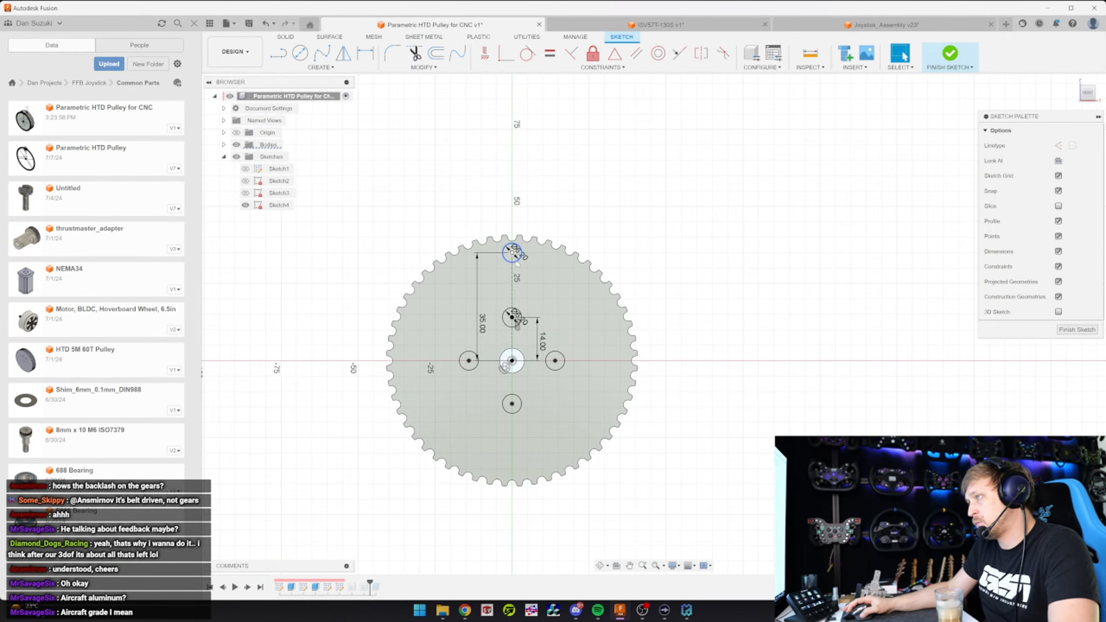
pyautogui.click(513, 252)
pyautogui.press('Delete')
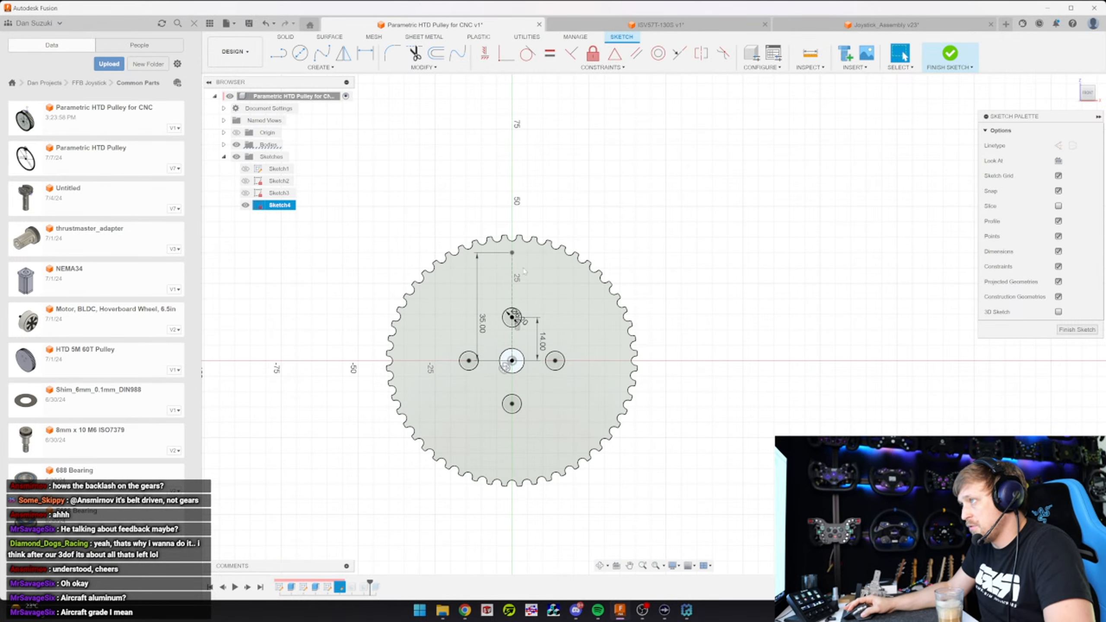
pyautogui.click(478, 278)
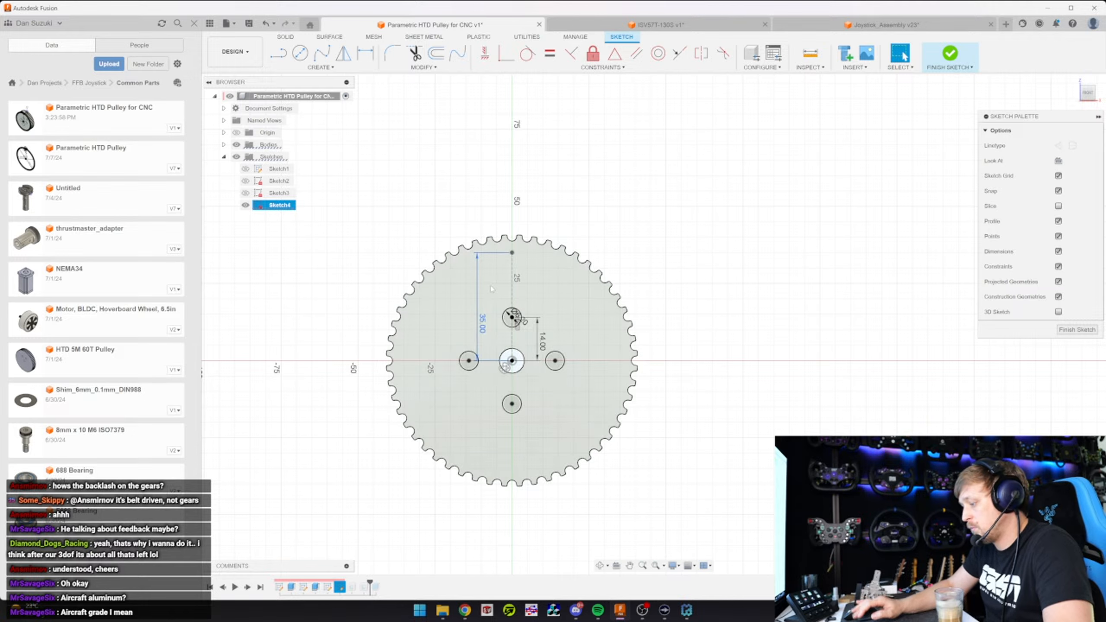
pyautogui.press('Delete')
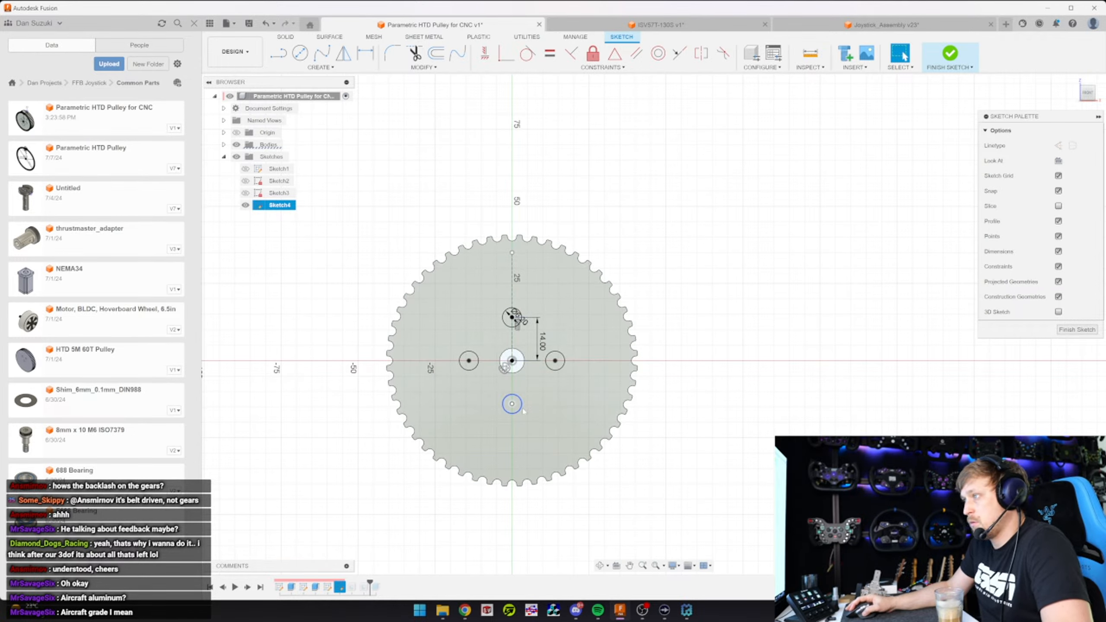
# Delete the four patterned hole circles around the centre bore in Sketch4 and finish the sketch
pyautogui.doubleClick(505, 369)
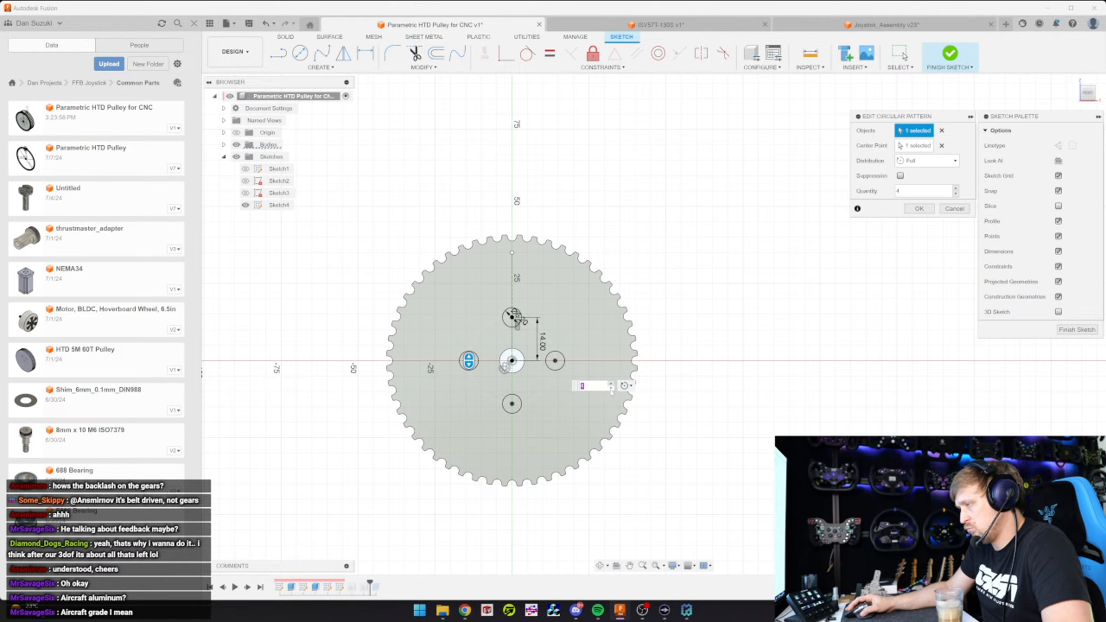
pyautogui.press('Return')
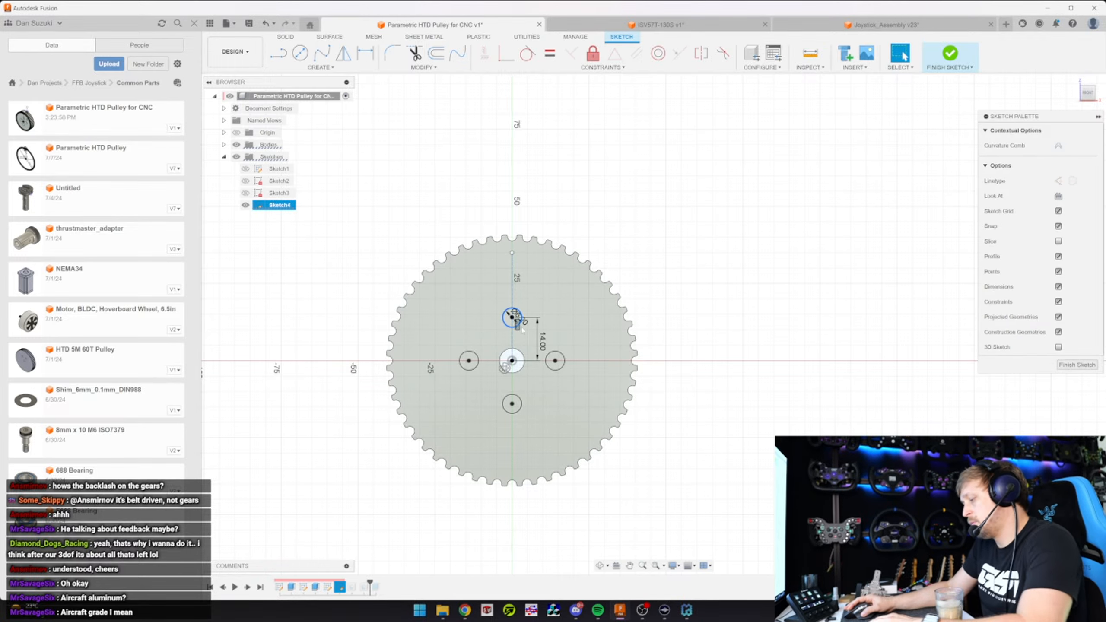
pyautogui.press('Delete')
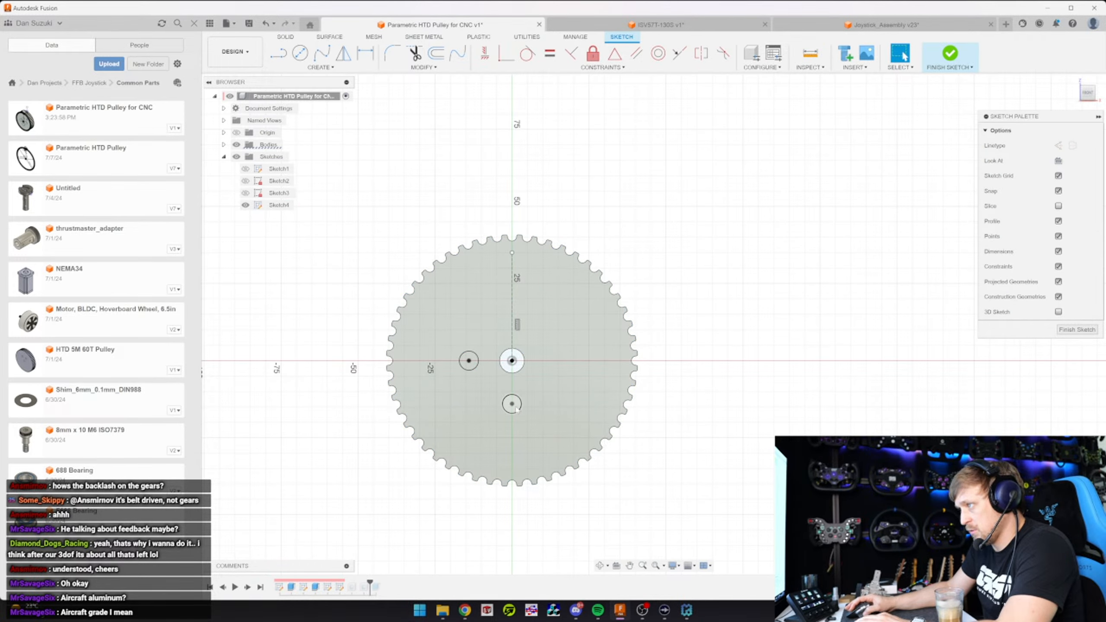
pyautogui.click(517, 409)
pyautogui.press('Delete')
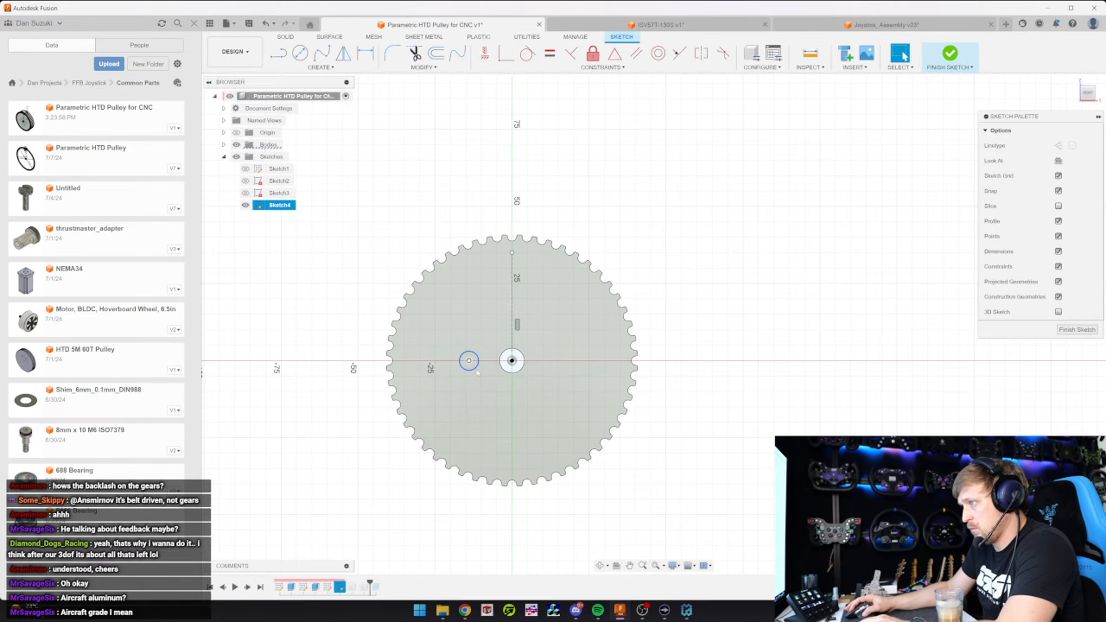
pyautogui.click(477, 369)
pyautogui.press('Delete')
pyautogui.scroll(-1, 700, 318)
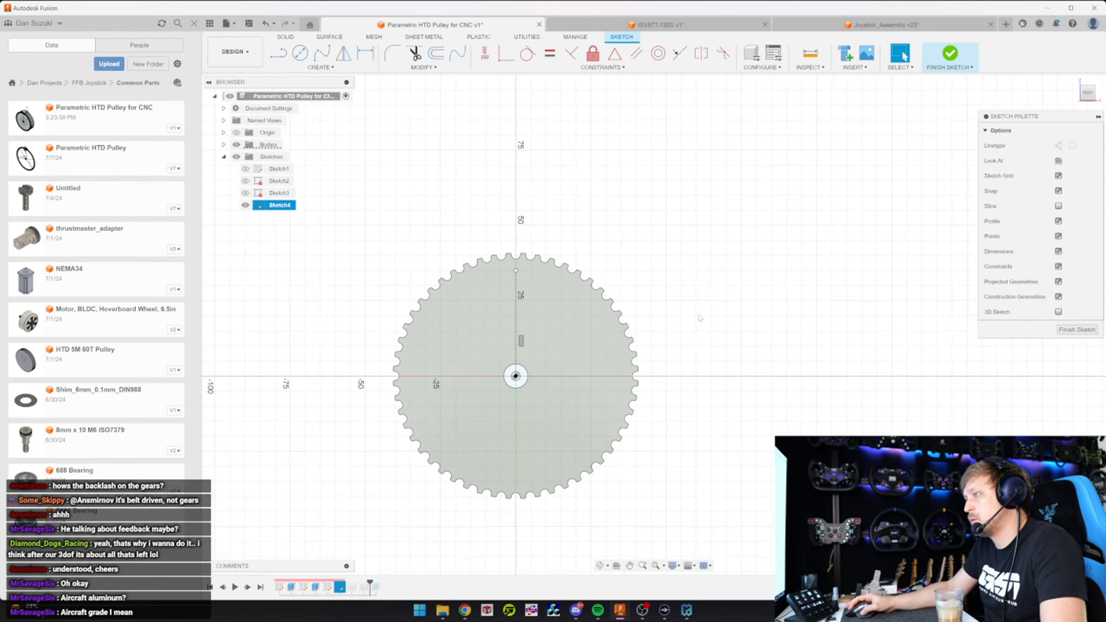
pyautogui.hotkey('ctrl', 'Return')
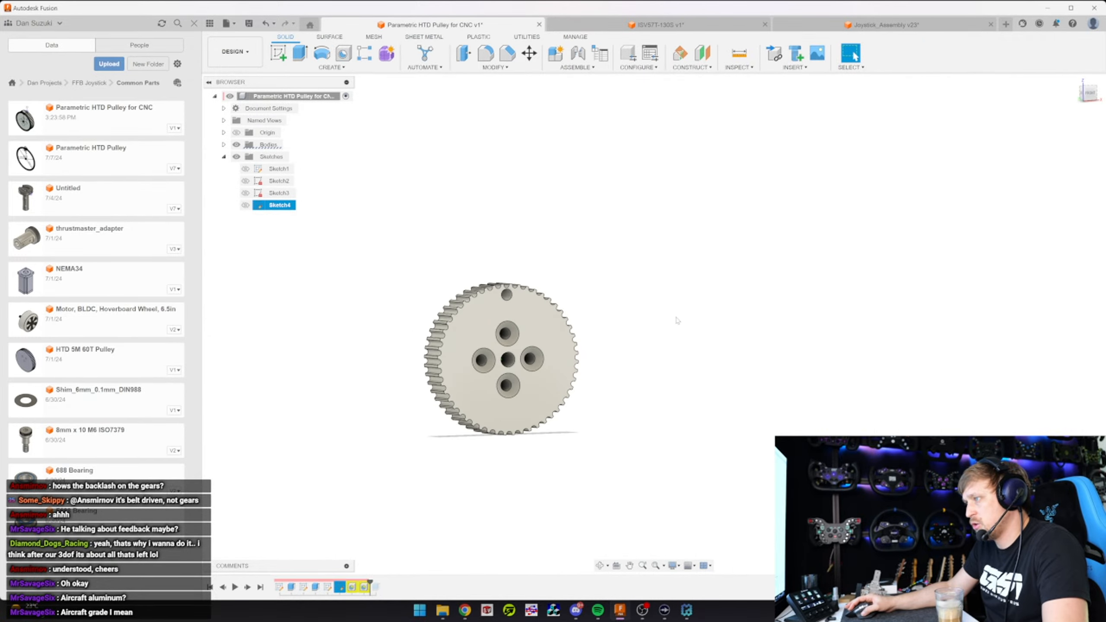
# Insert the dark Gimbal Arm component from the FFB Joystick project folder into the pulley design
pyautogui.click(90, 82)
pyautogui.moveTo(25, 239); pyautogui.dragTo(563, 265)
pyautogui.scroll(5, 559, 266)
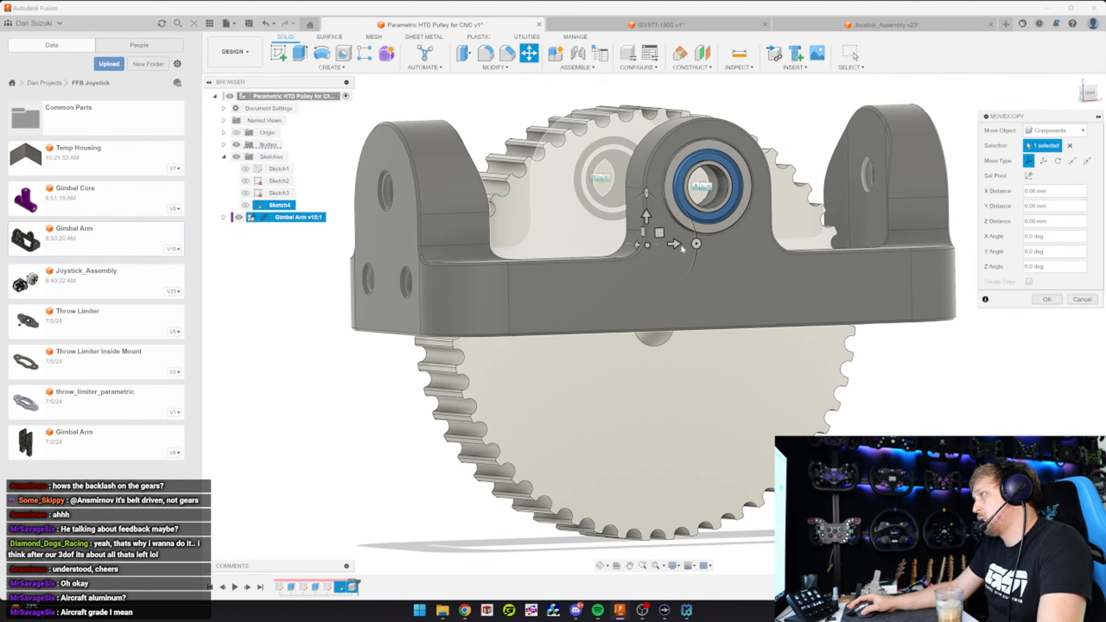
pyautogui.moveTo(675, 244); pyautogui.dragTo(1090, 239)
pyautogui.scroll(-5, 661, 480)
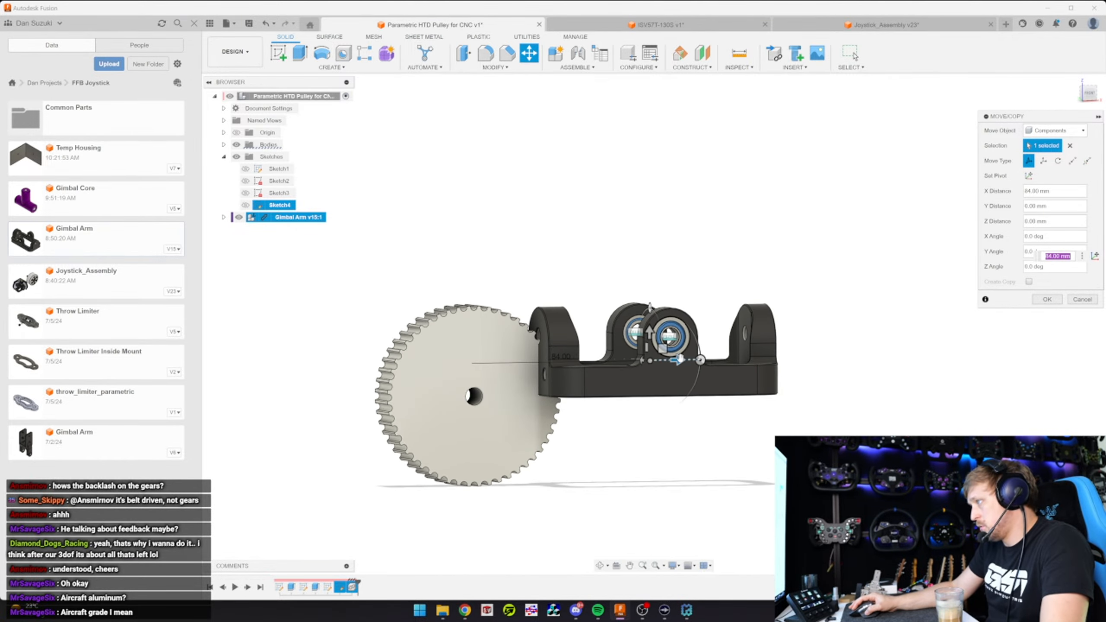
pyautogui.write('120')
pyautogui.press('Return')
pyautogui.press('Escape')
pyautogui.keyDown('shift'); pyautogui.moveTo(572, 215); pyautogui.dragTo(579, 205, button='middle'); pyautogui.keyUp('shift')
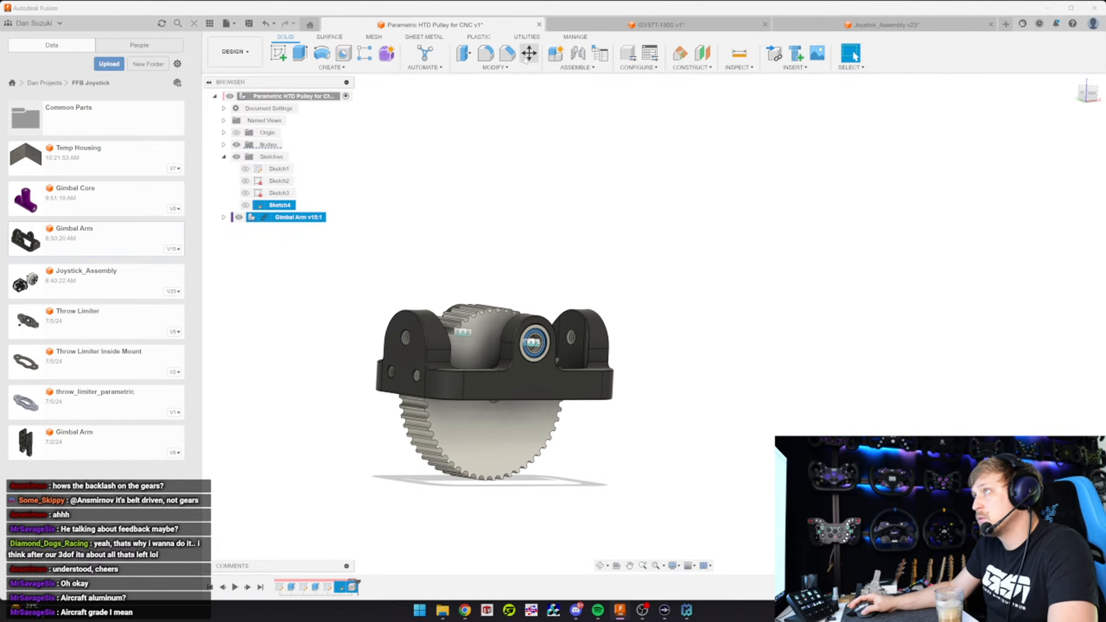
# Move the gimbal arm sideways along X until it stands clear beside the pulley
pyautogui.click(529, 53)
pyautogui.moveTo(520, 363); pyautogui.dragTo(738, 362)
pyautogui.click(1046, 329)
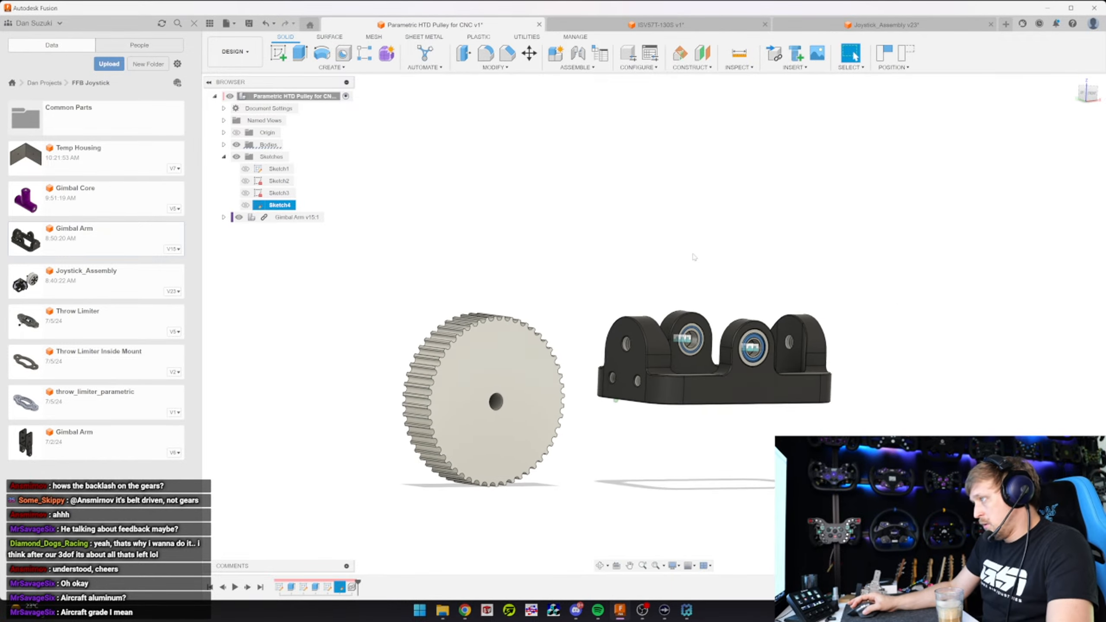
# Join the gimbal arm's end-upright bore to the pulley's centre bore, flipping the alignment so the arm faces outward
pyautogui.press('j')
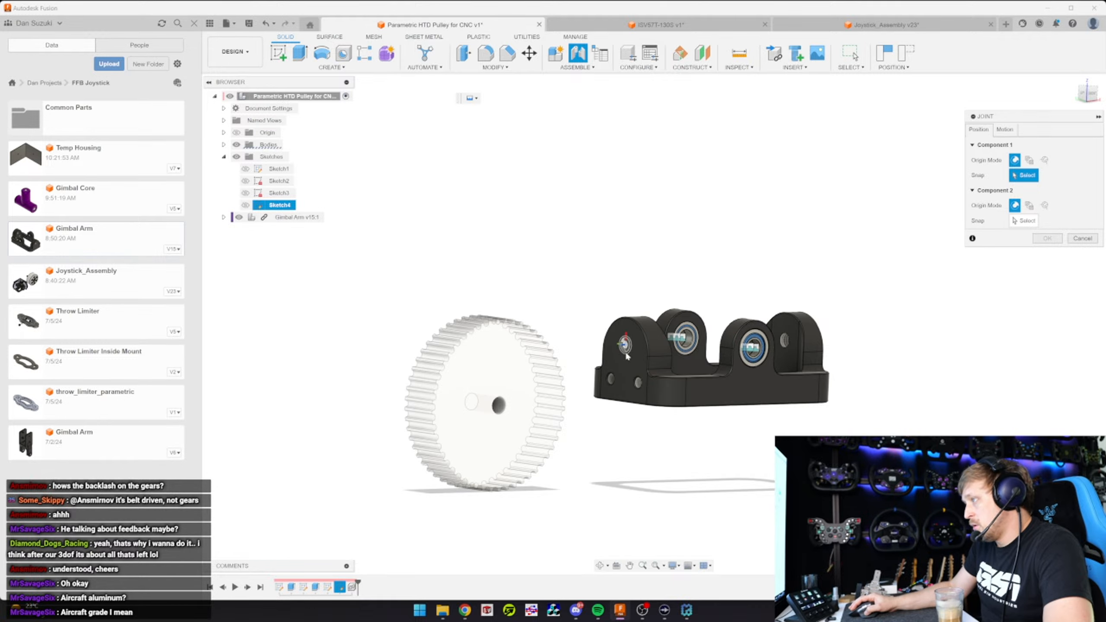
pyautogui.click(626, 349)
pyautogui.click(502, 418)
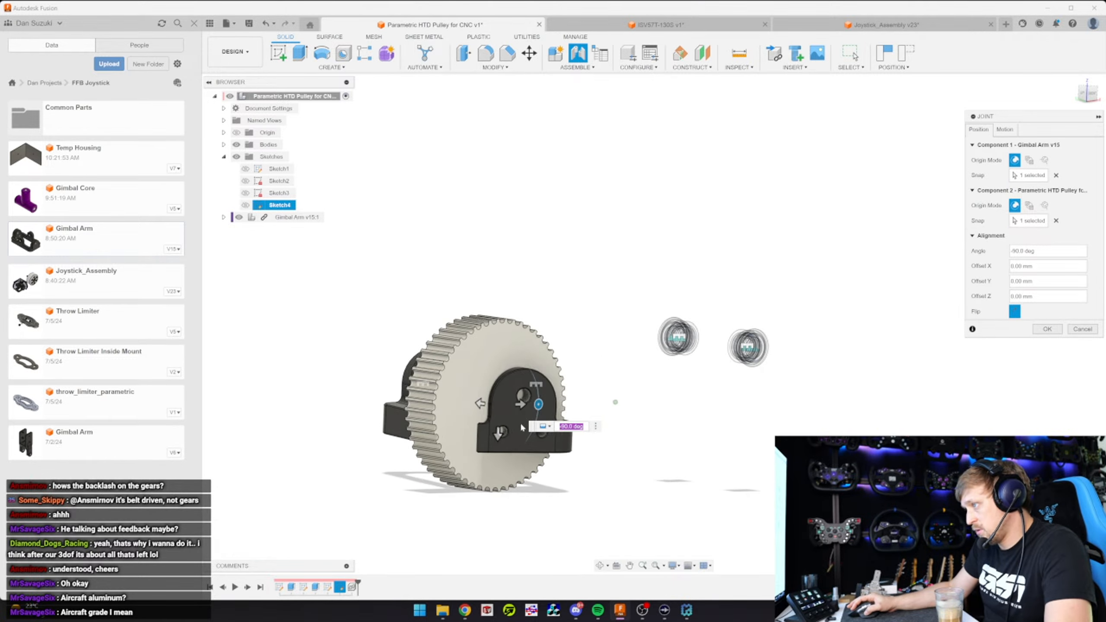
pyautogui.click(1015, 311)
pyautogui.click(1046, 330)
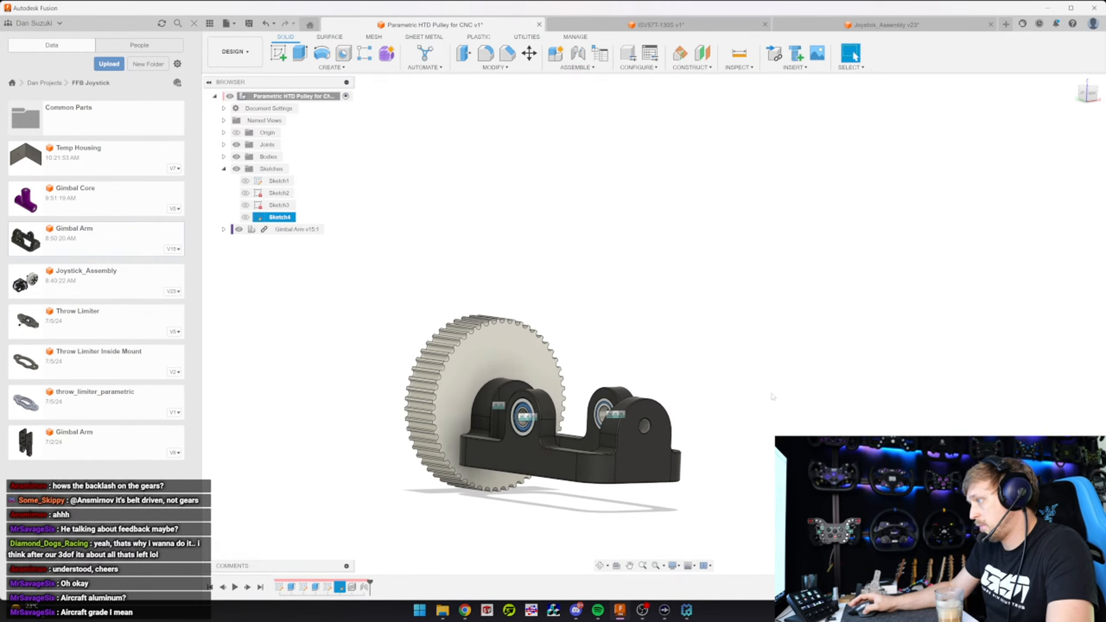
# Start a new sketch on the flat face of the pulley
pyautogui.keyDown('shift'); pyautogui.moveTo(697, 383); pyautogui.dragTo(648, 347, button='middle'); pyautogui.keyUp('shift')
pyautogui.click(278, 53)
pyautogui.click(562, 369)
pyautogui.scroll(4, 647, 324)
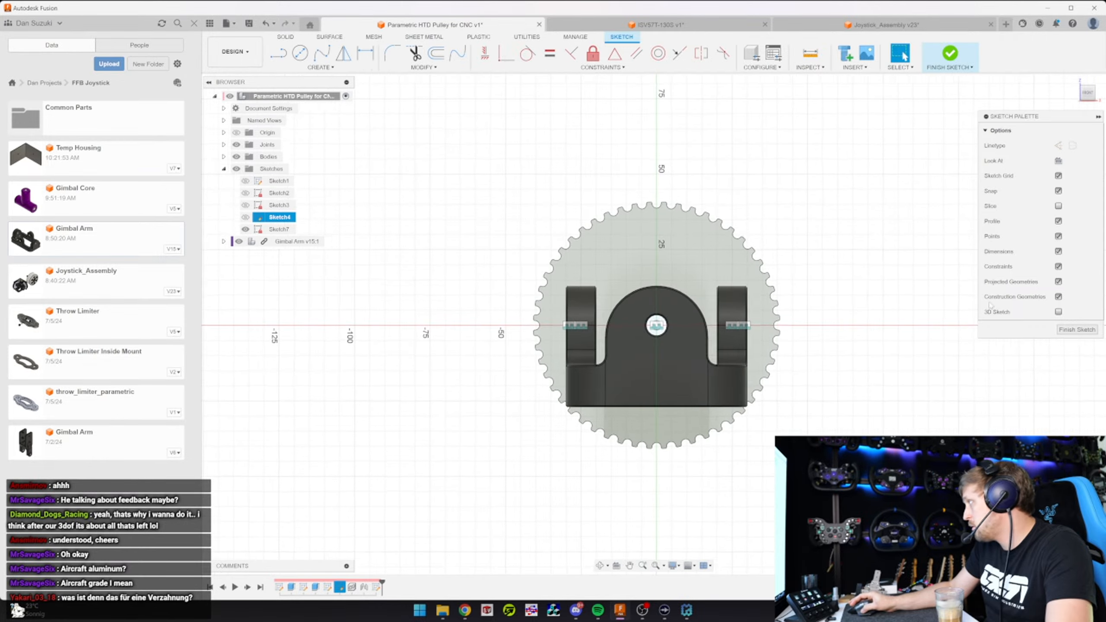
pyautogui.moveTo(812, 299); pyautogui.dragTo(768, 255, button='middle')
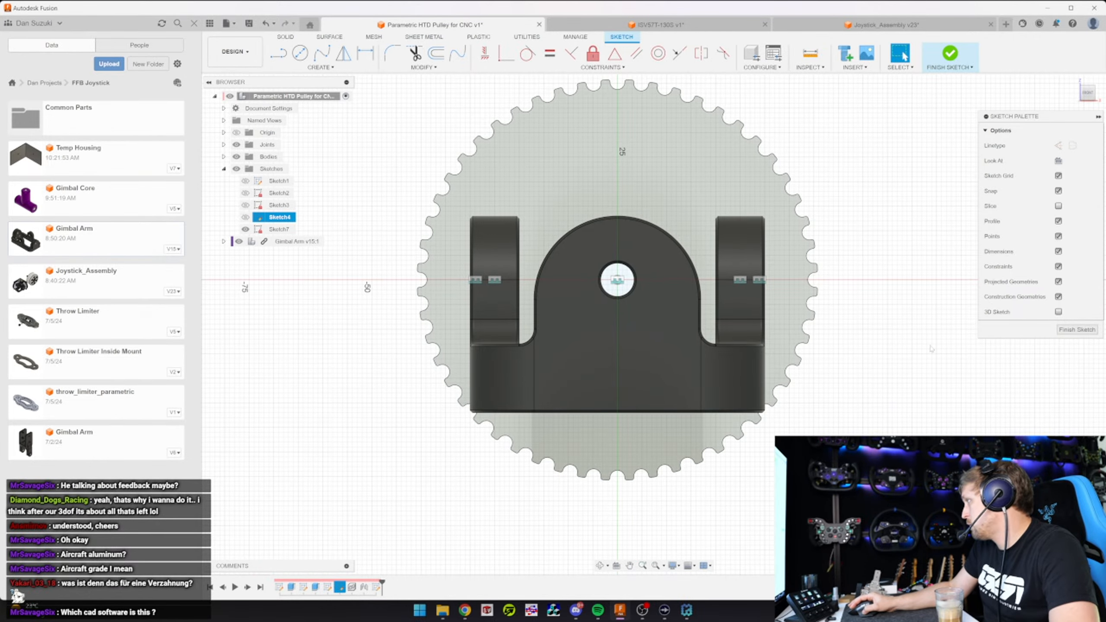
pyautogui.moveTo(751, 331); pyautogui.dragTo(749, 335, button='middle')
pyautogui.scroll(-1, 749, 334)
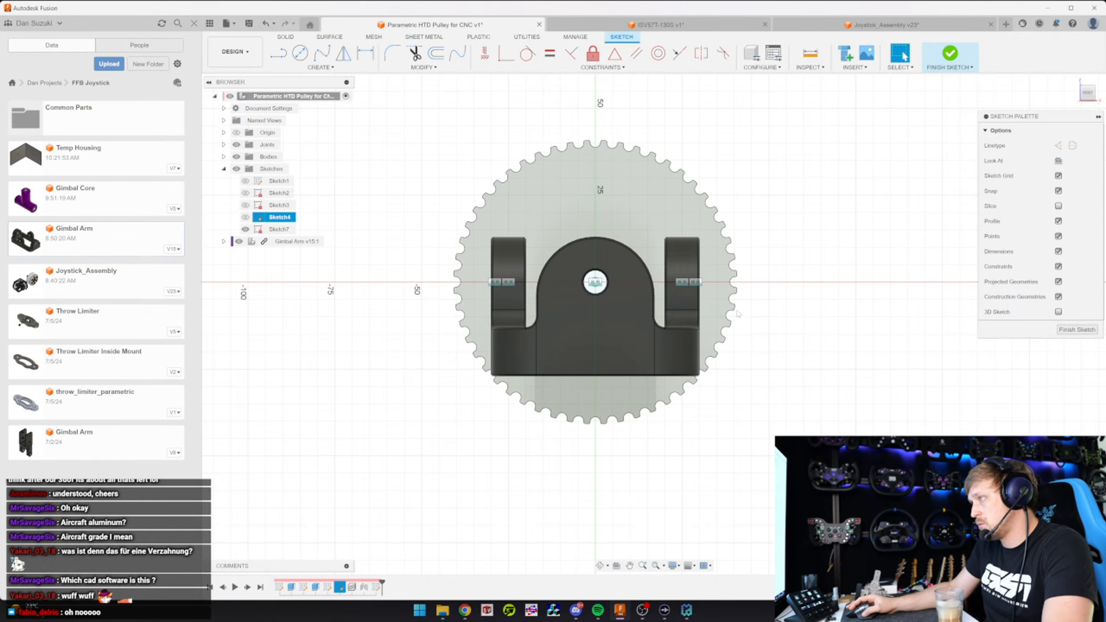
pyautogui.scroll(-1, 697, 353)
pyautogui.scroll(1, 1059, 324)
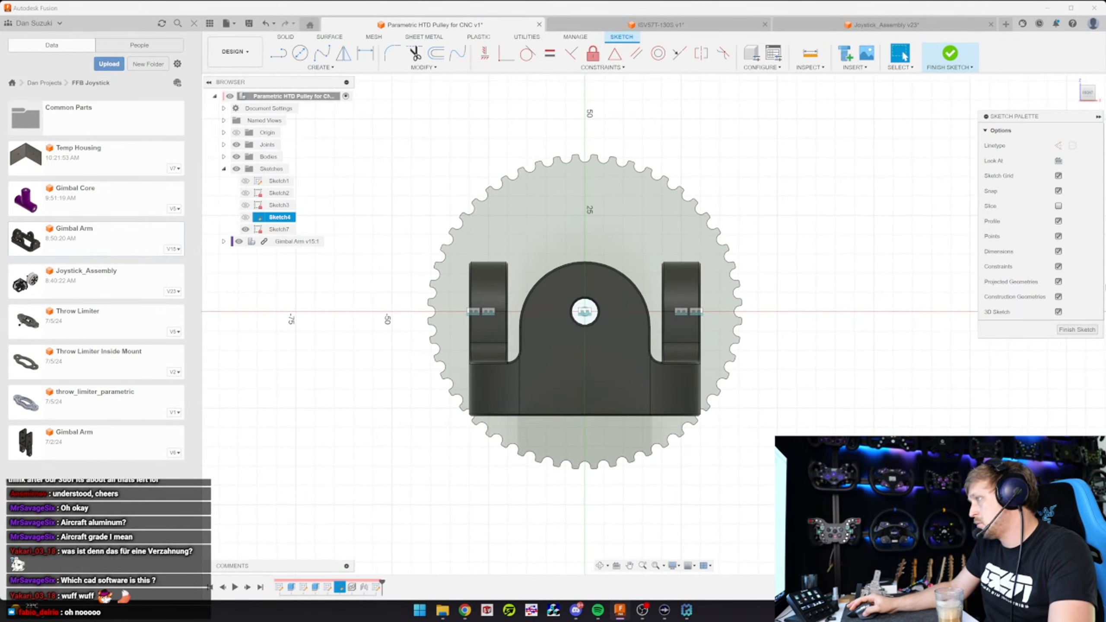
# Hide the pulley body and project the gimbal arm's two lower screw holes into the sketch
pyautogui.keyDown('shift'); pyautogui.moveTo(693, 310); pyautogui.dragTo(623, 262, button='middle'); pyautogui.keyUp('shift')
pyautogui.scroll(10, 616, 467)
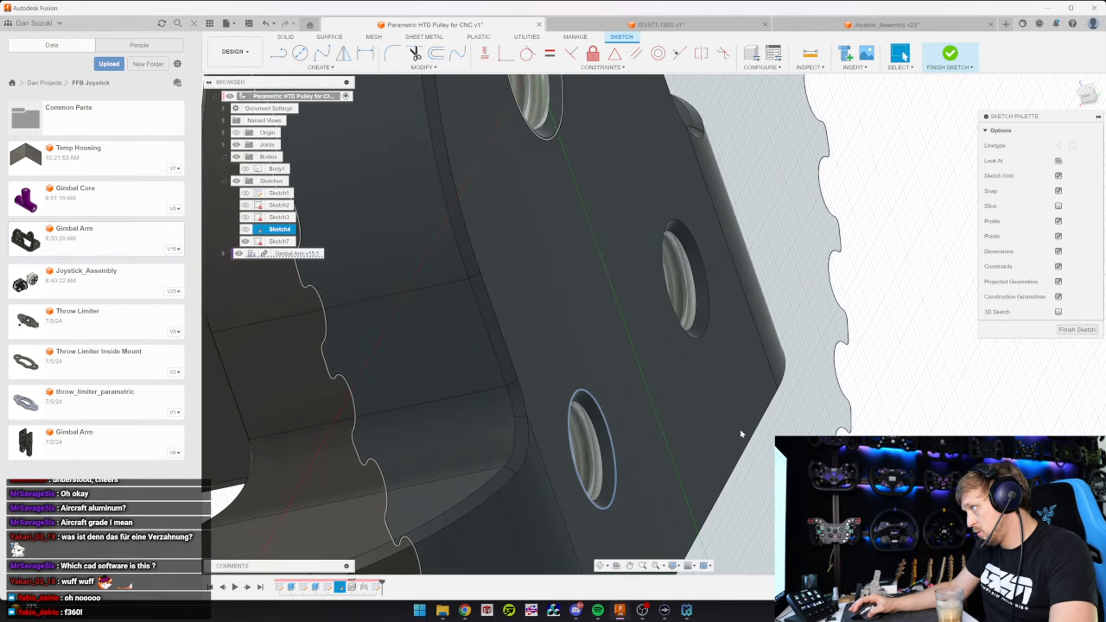
pyautogui.press('p')
pyautogui.click(722, 410)
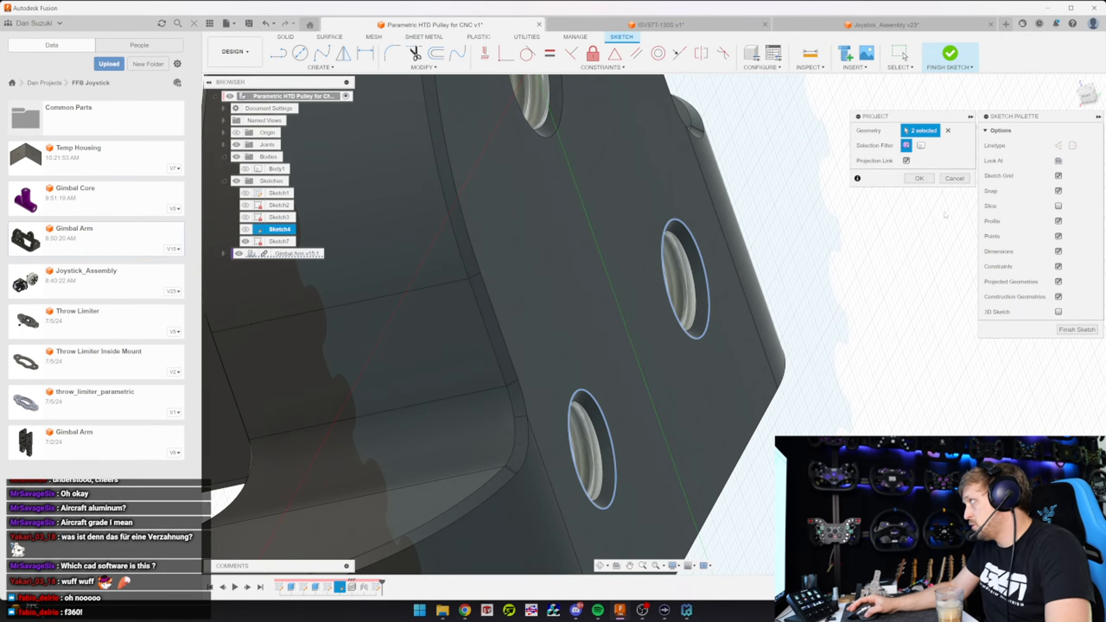
pyautogui.press('Return')
pyautogui.scroll(-5, 309, 305)
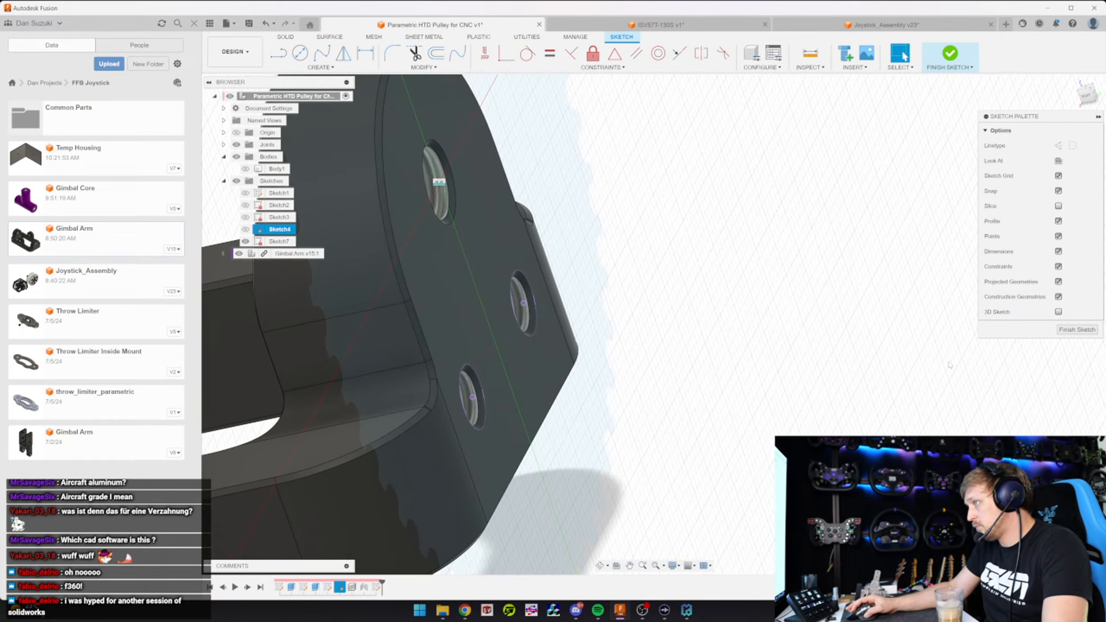
# Hide the gimbal arm and show the pulley body Body1 again
pyautogui.click(238, 253)
pyautogui.click(246, 169)
pyautogui.keyDown('shift'); pyautogui.moveTo(479, 301); pyautogui.dragTo(610, 288, button='middle'); pyautogui.keyUp('shift')
pyautogui.scroll(-4, 566, 283)
pyautogui.scroll(3, 610, 270)
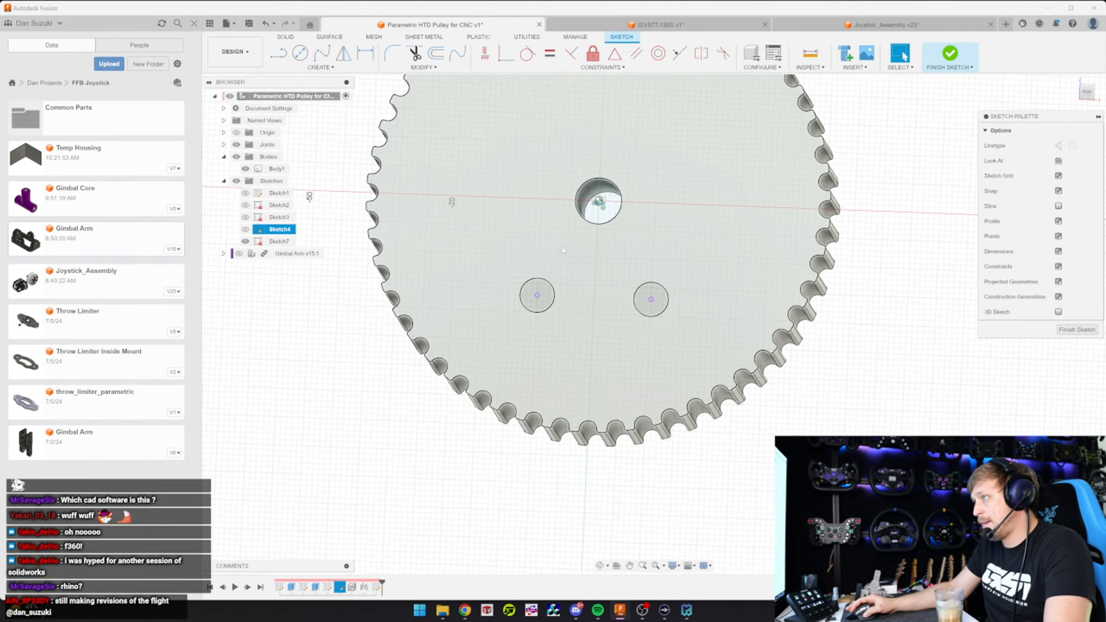
pyautogui.keyDown('shift'); pyautogui.moveTo(655, 252); pyautogui.dragTo(619, 270, button='middle'); pyautogui.keyUp('shift')
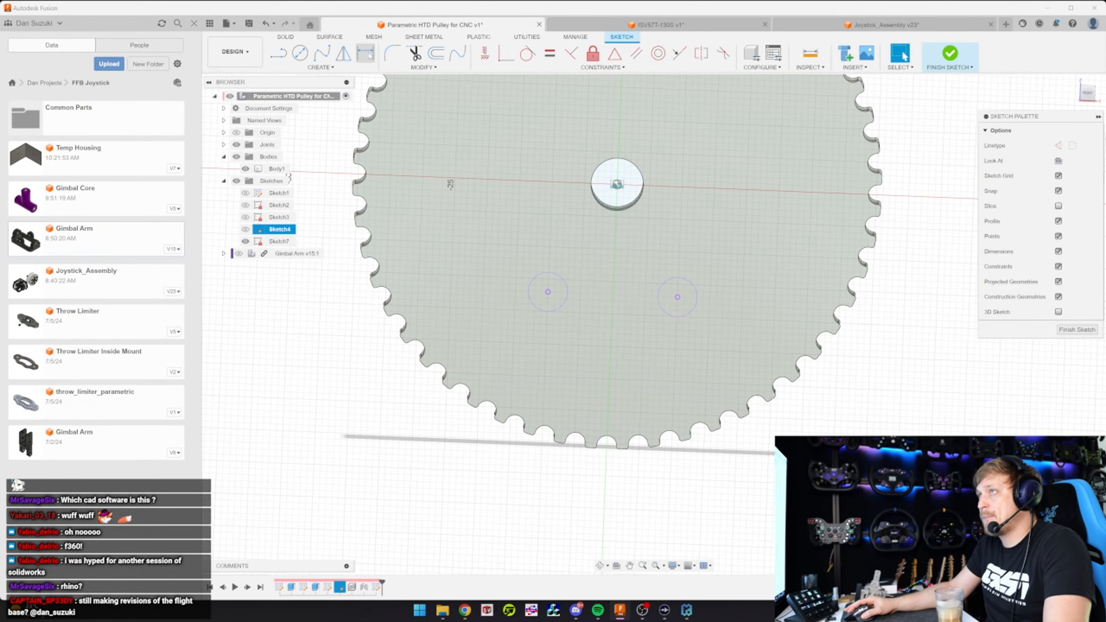
# Try to dimension the vertical distance between one projected screw hole and the pulley's centre point
pyautogui.press('r')
pyautogui.click(564, 299)
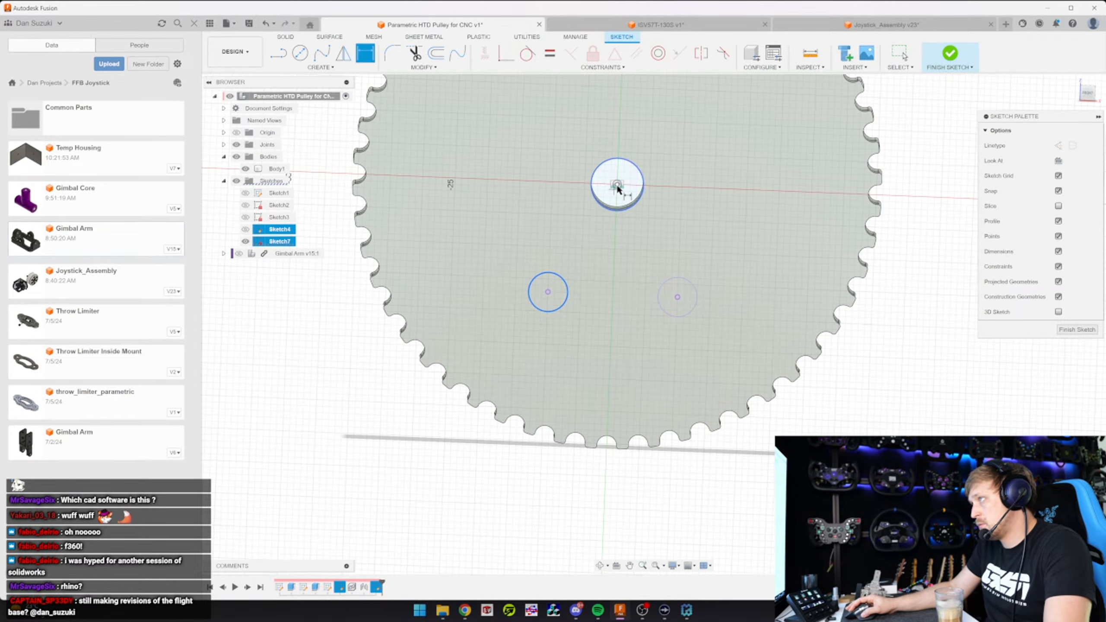
pyautogui.click(616, 184)
pyautogui.click(530, 192)
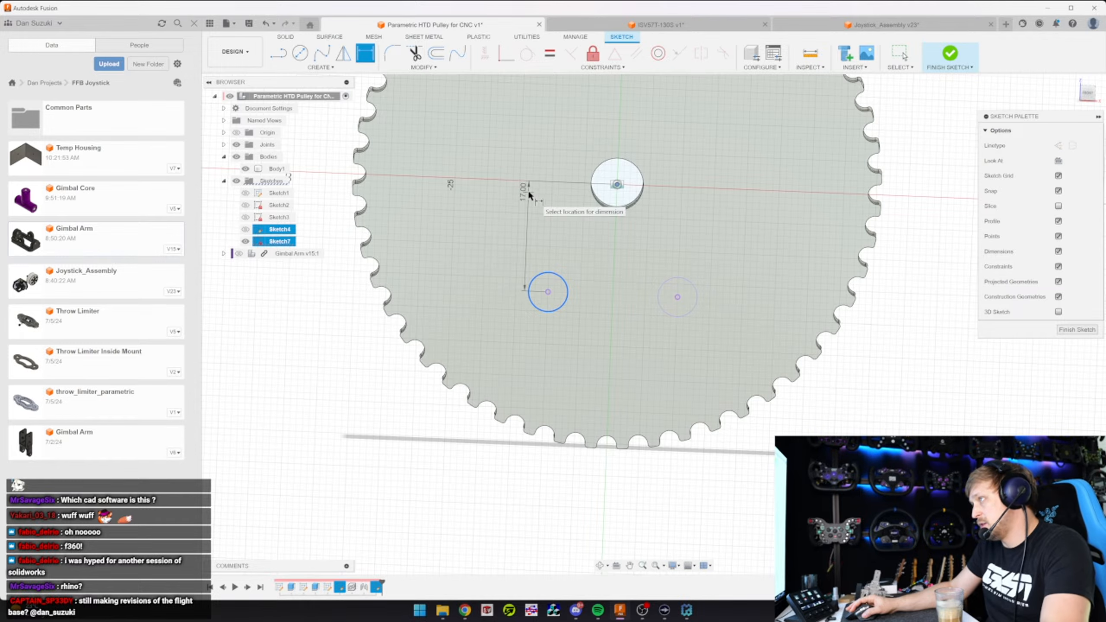
pyautogui.press('Return')
pyautogui.click(602, 334)
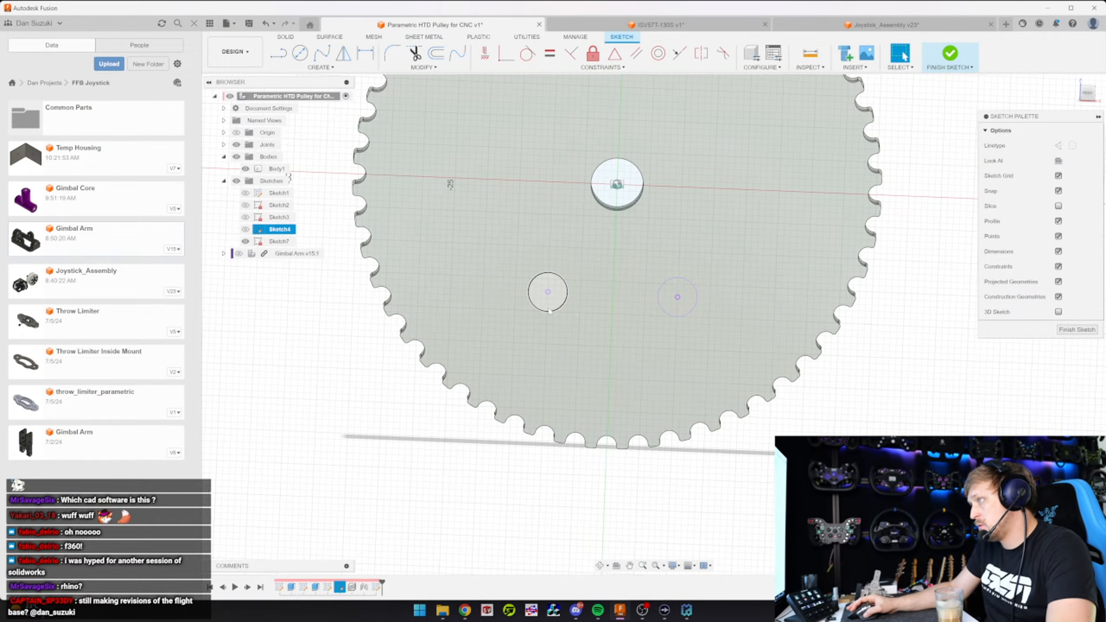
pyautogui.press('Escape')
# Finish the sketch with the projected screw holes and delete the Gimbal Arm component from the pulley design
pyautogui.keyDown('shift'); pyautogui.moveTo(457, 297); pyautogui.dragTo(447, 230, button='middle'); pyautogui.keyUp('shift')
pyautogui.click(300, 54)
pyautogui.click(950, 54)
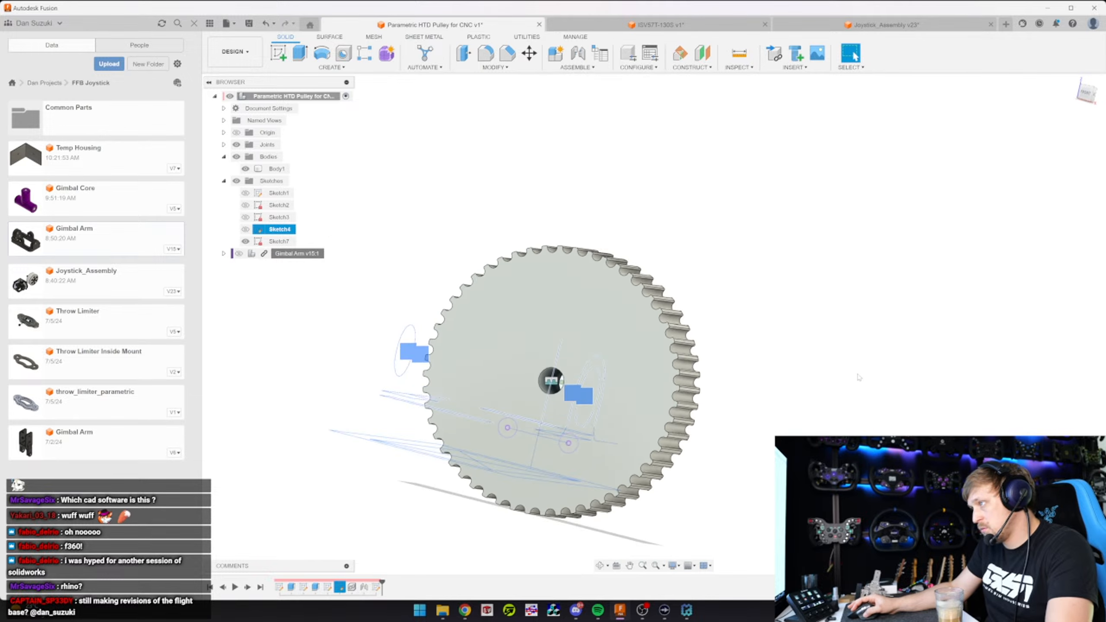
pyautogui.keyDown('shift'); pyautogui.moveTo(860, 378); pyautogui.dragTo(743, 376, button='middle'); pyautogui.keyUp('shift')
pyautogui.rightClick(309, 255)
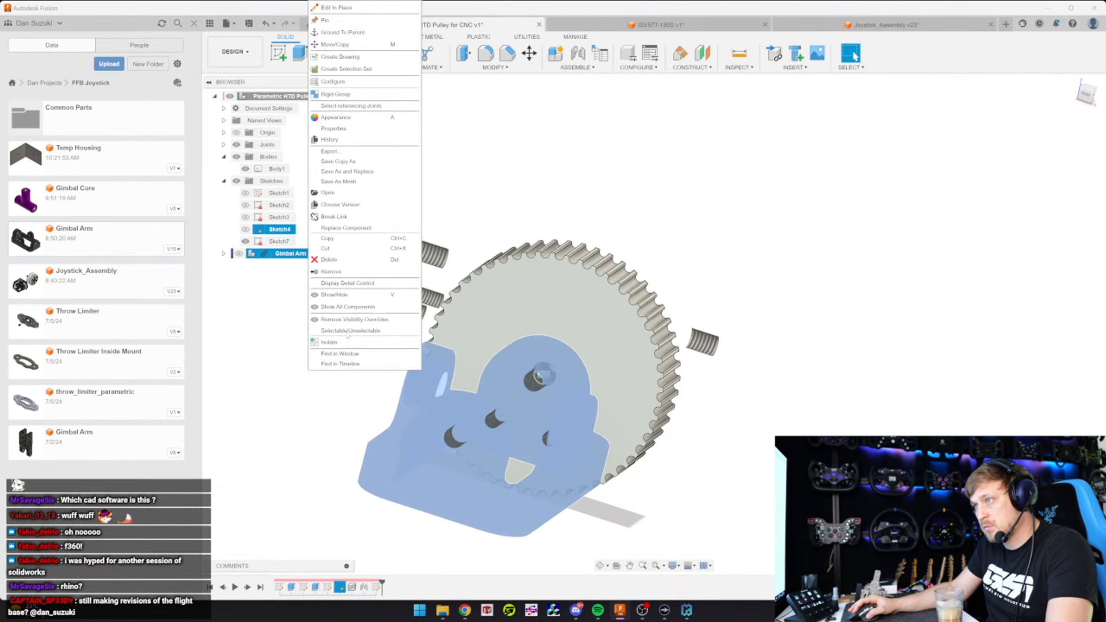
pyautogui.click(333, 259)
pyautogui.click(508, 322)
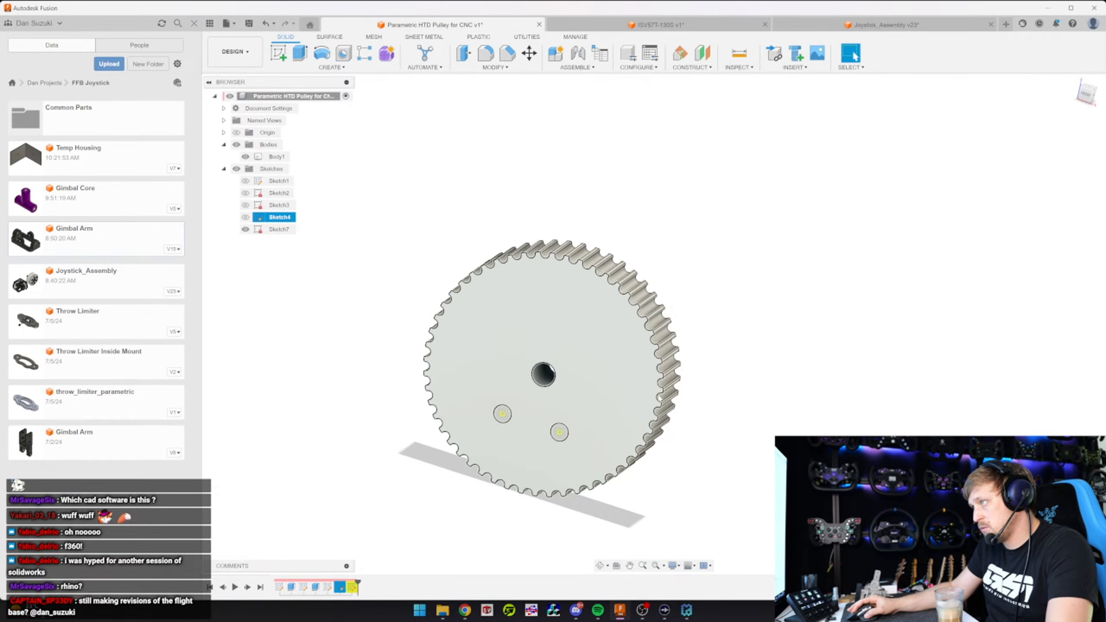
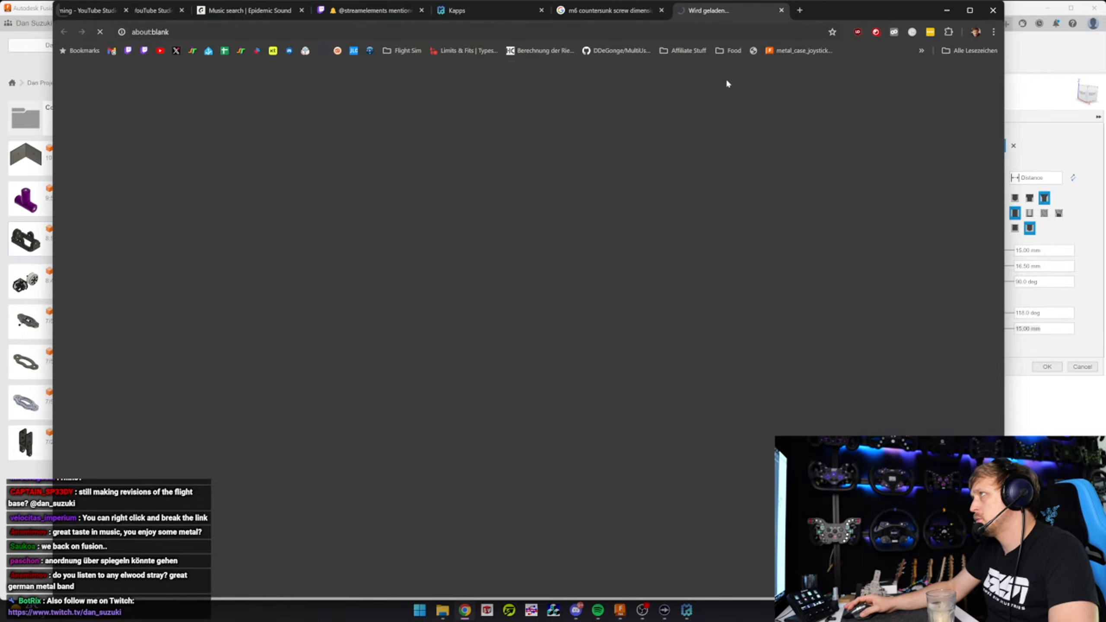
# Choose English on the MISUMI product page and look up the M6 countersunk screw's head dimensions in the specification table
pyautogui.scroll(-7, 600, 297)
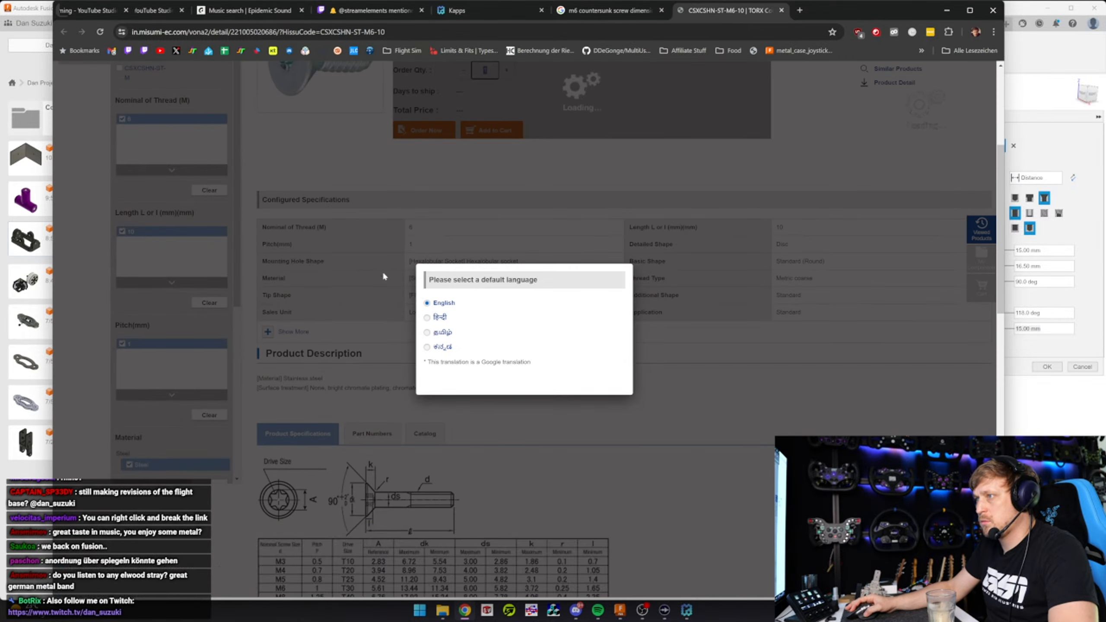
pyautogui.click(453, 304)
pyautogui.scroll(-7, 518, 314)
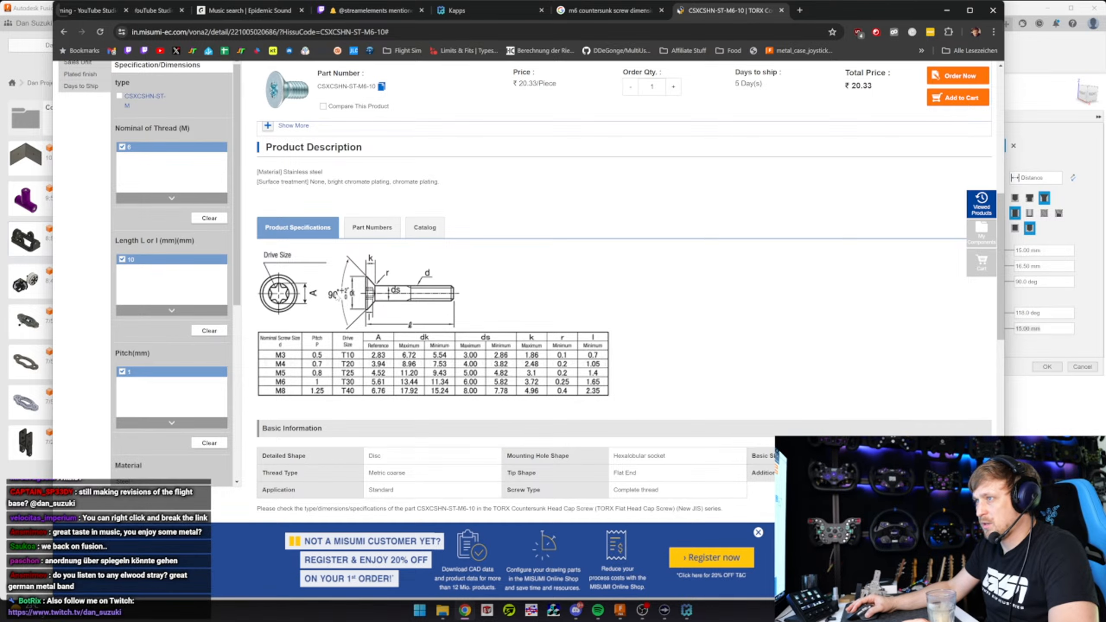
# Switch back to Fusion and set the diameter of the two countersunk holes to 6.2 mm
pyautogui.hotkey('alt', 'Tab')
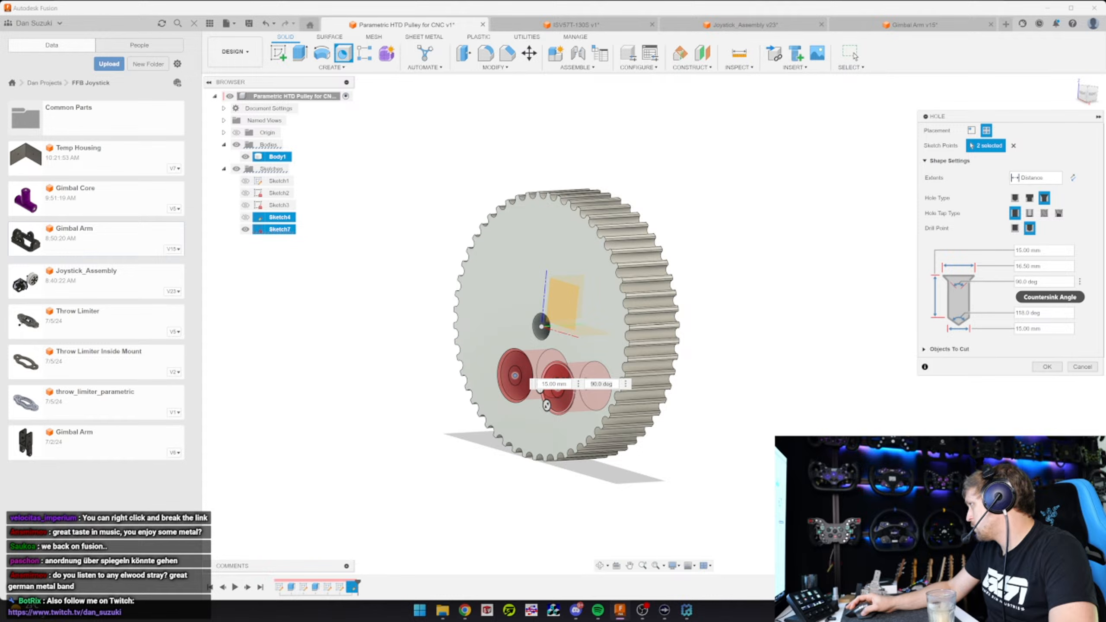
pyautogui.moveTo(1045, 329); pyautogui.dragTo(1007, 330)
pyautogui.write('6.2')
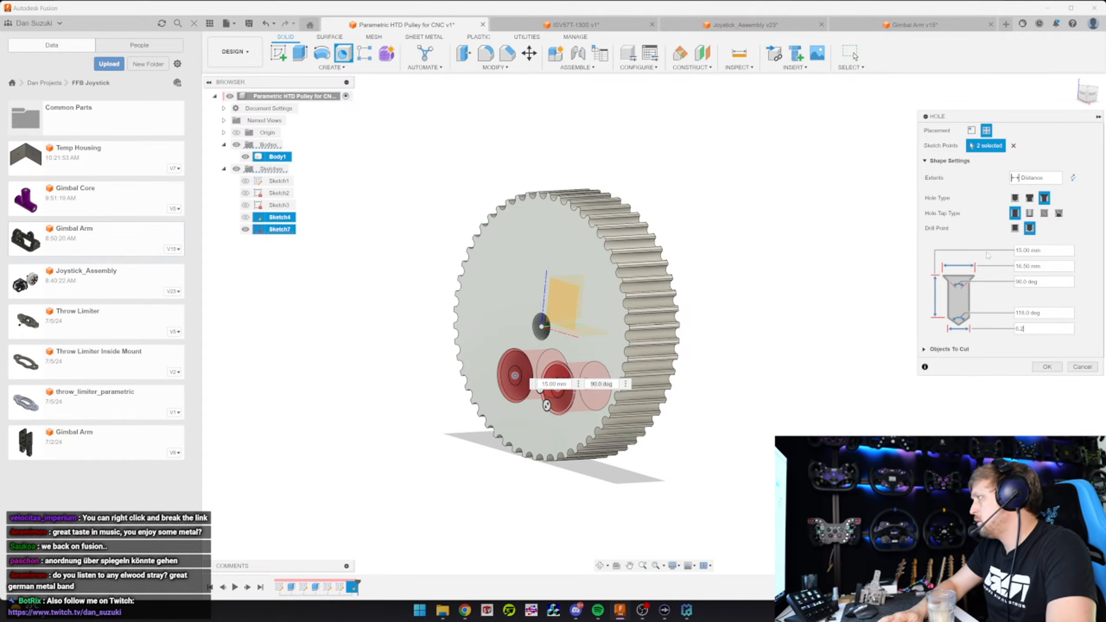
pyautogui.press('Tab')
pyautogui.click(1040, 313)
# Recheck the M6 screw table in Chrome, return to Fusion, set the countersink diameter to 13.44 mm and create the holes
pyautogui.click(465, 610)
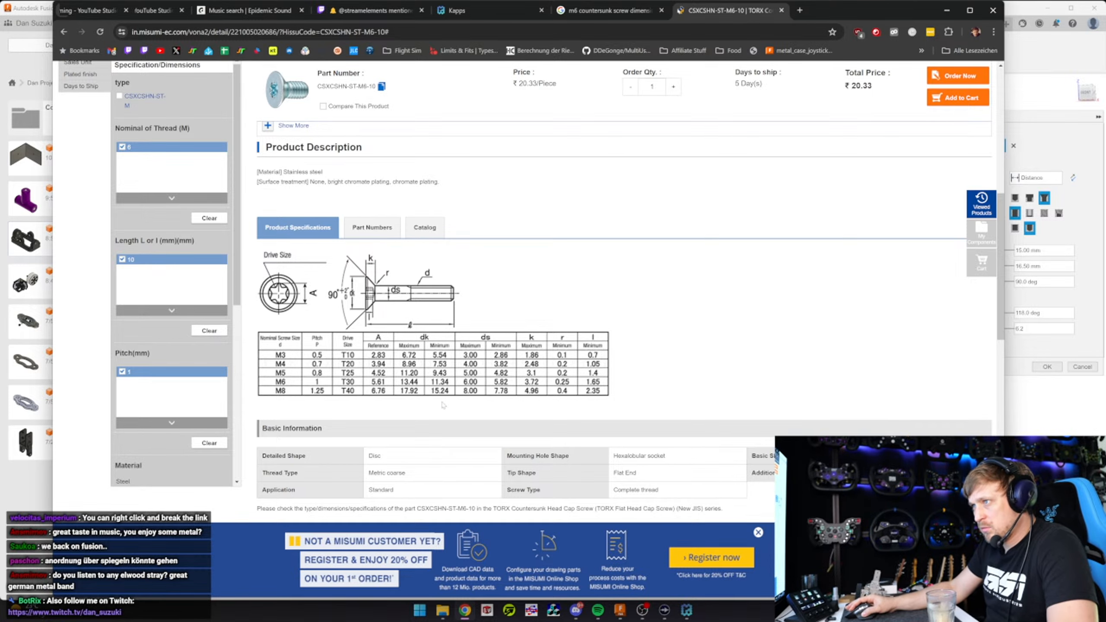
pyautogui.hotkey('alt', 'Tab')
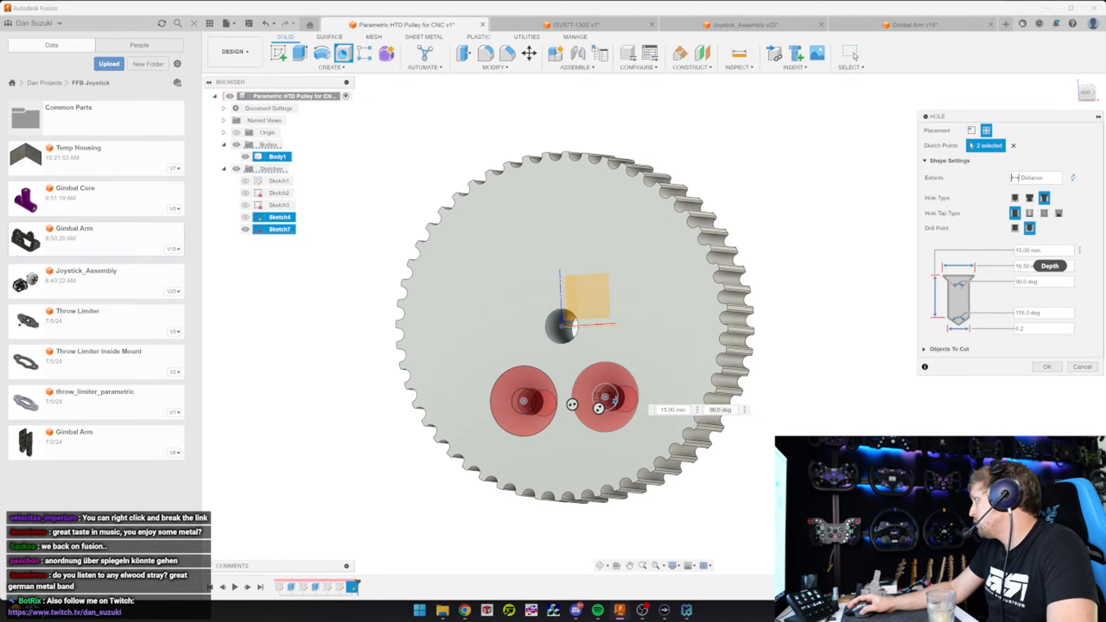
pyautogui.moveTo(1047, 267); pyautogui.dragTo(988, 270)
pyautogui.write('13.44')
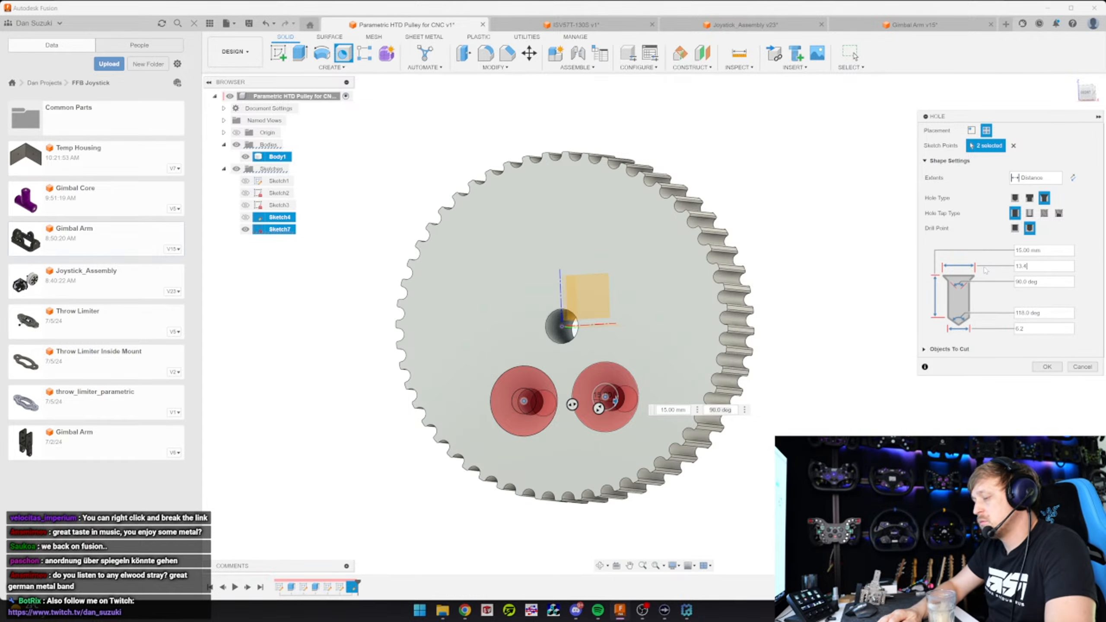
pyautogui.press('Tab')
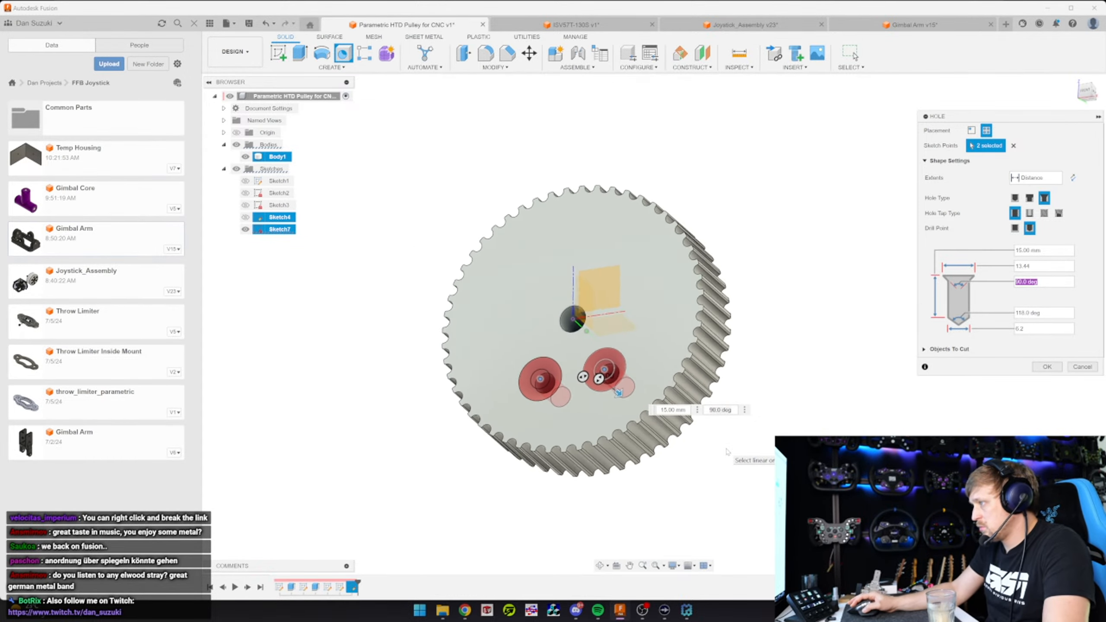
pyautogui.press('Return')
# Edit the countersunk hole feature and set its depth to the pulley's width parameter
pyautogui.rightClick(364, 587)
pyautogui.click(384, 471)
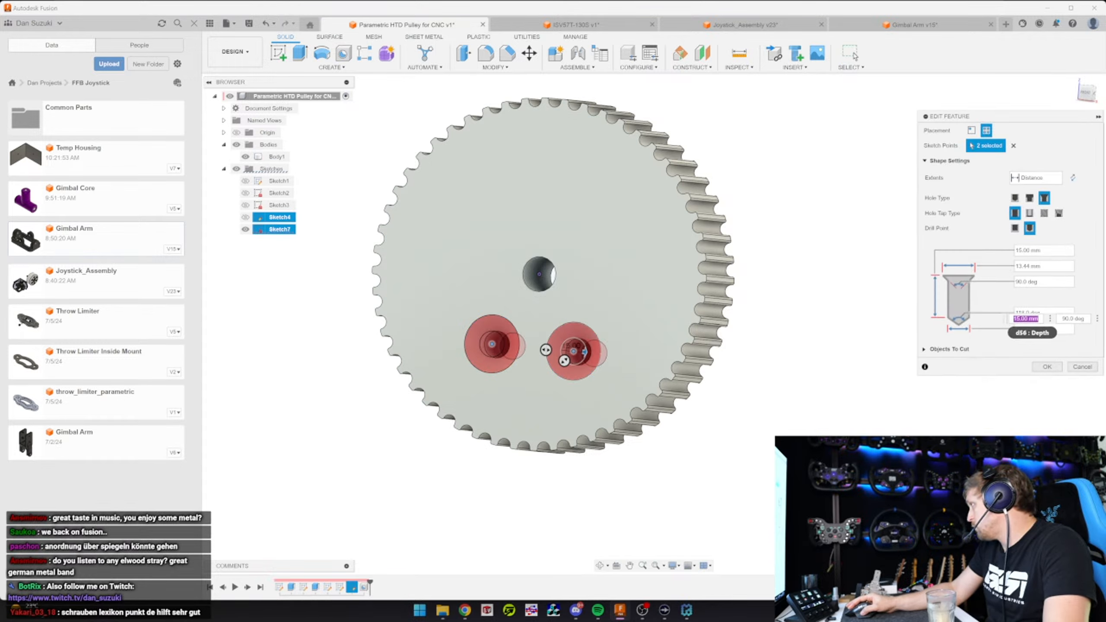
pyautogui.click(941, 252)
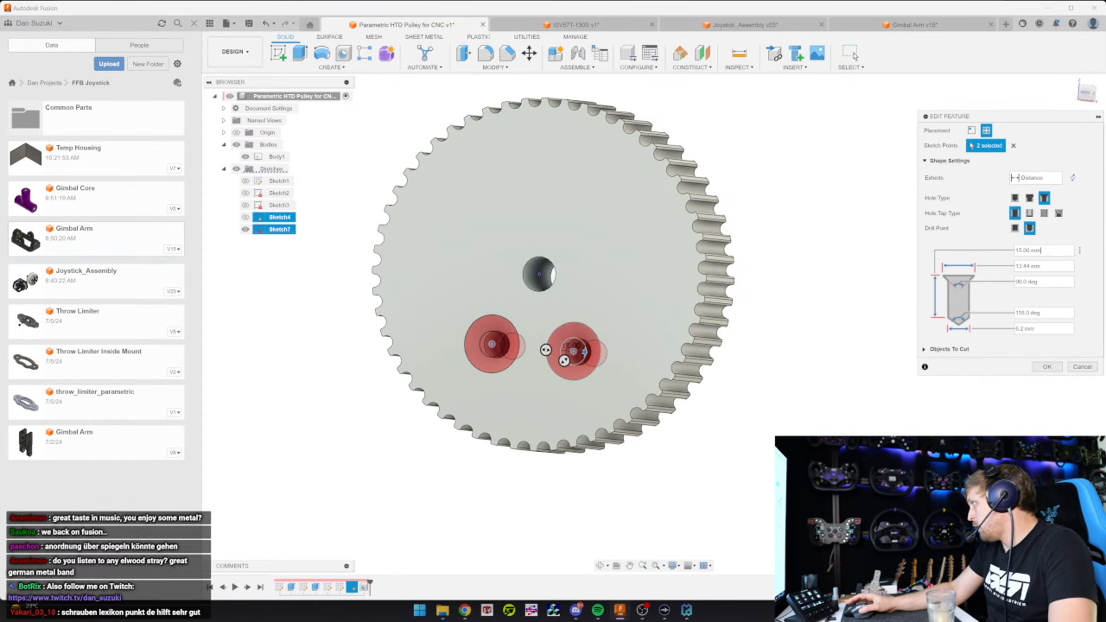
pyautogui.write('wid')
pyautogui.press('Return')
pyautogui.press('Return')
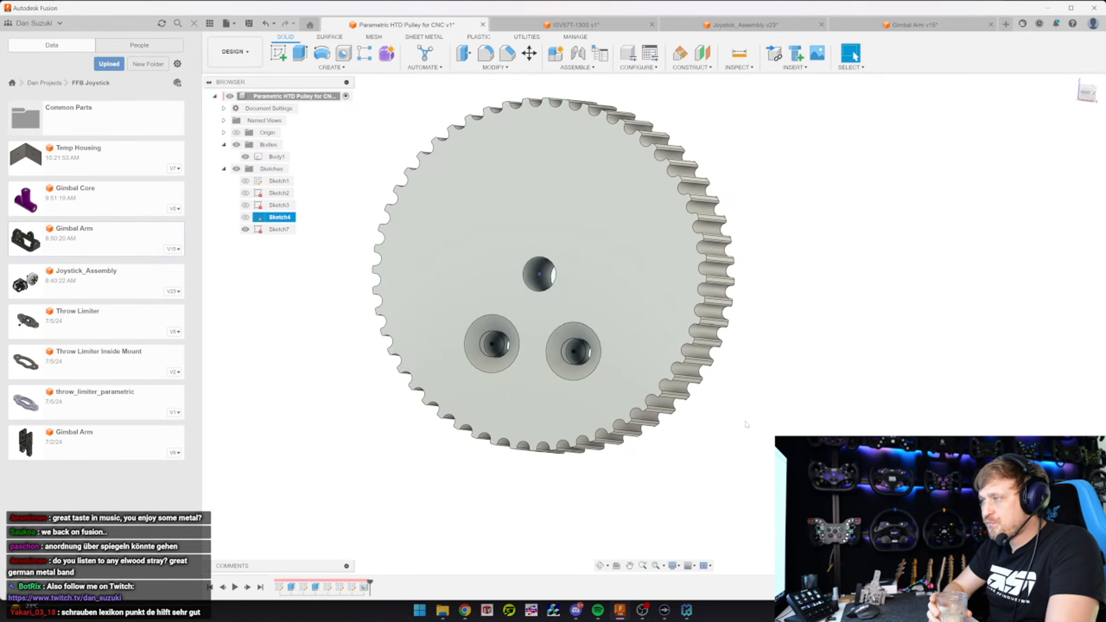
pyautogui.keyDown('shift'); pyautogui.moveTo(723, 399); pyautogui.dragTo(697, 418, button='middle'); pyautogui.keyUp('shift')
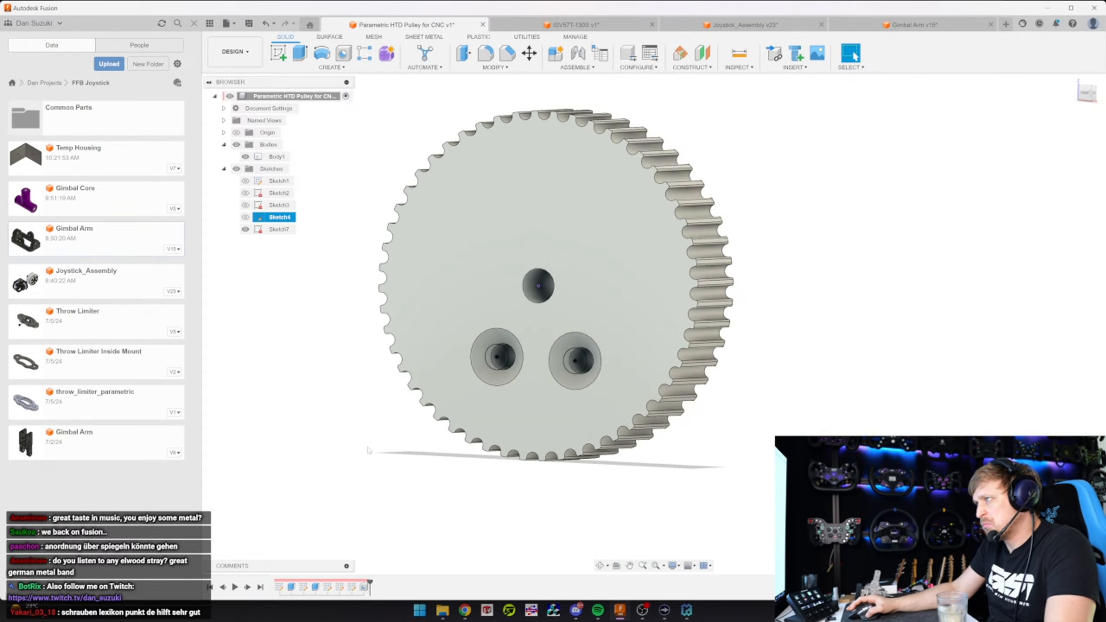
# Edit the pulley's Sketch3 and dimension the circle of the centre bore
pyautogui.scroll(2, 361, 247)
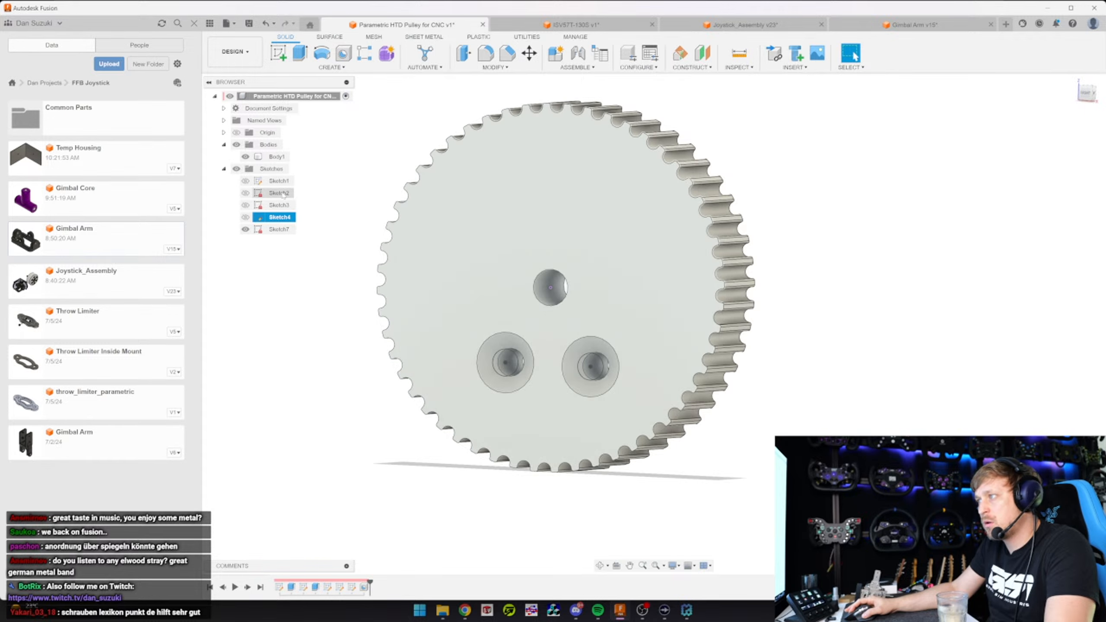
pyautogui.doubleClick(284, 205)
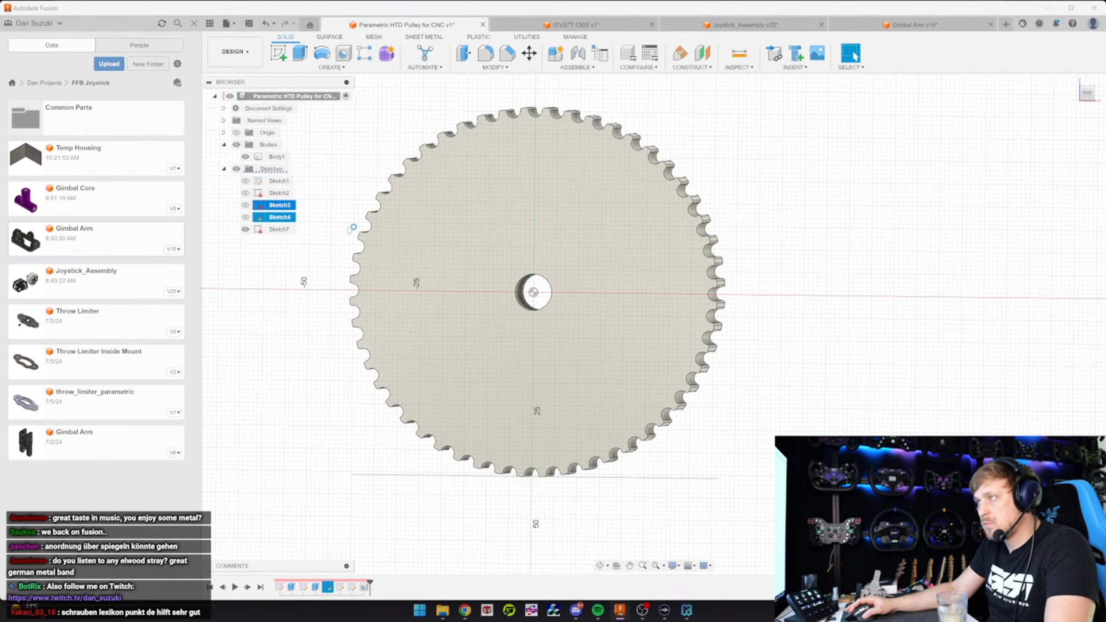
pyautogui.click(365, 53)
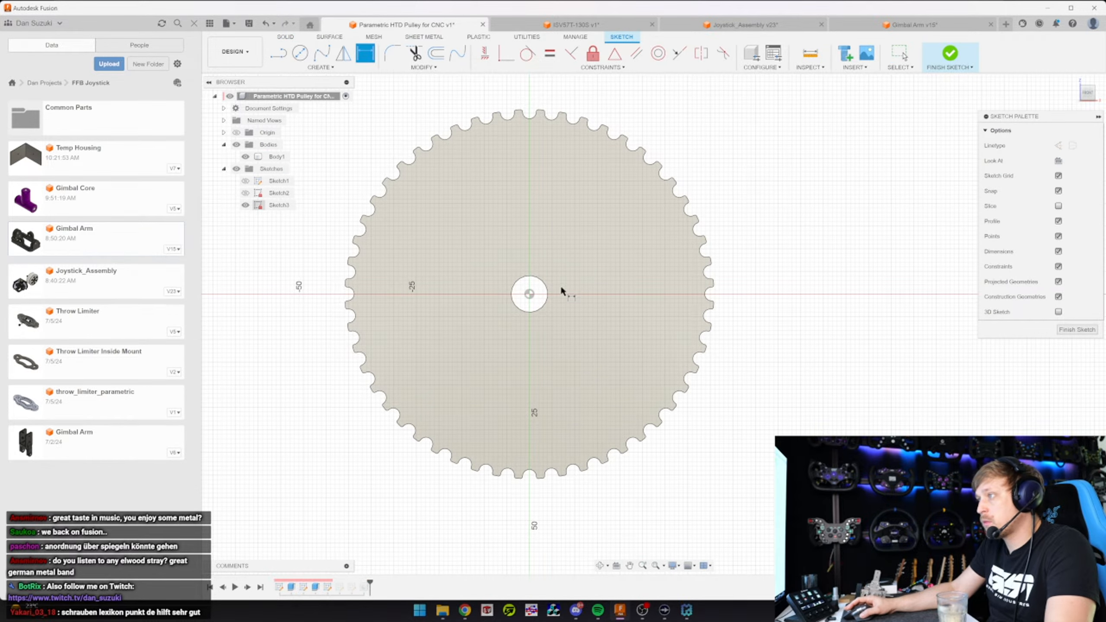
pyautogui.click(543, 307)
pyautogui.click(582, 322)
pyautogui.click(646, 334)
pyautogui.click(950, 54)
# Set the pulley's Teeth user parameter to 60 and apply the change
pyautogui.doubleClick(566, 218)
pyautogui.write('60')
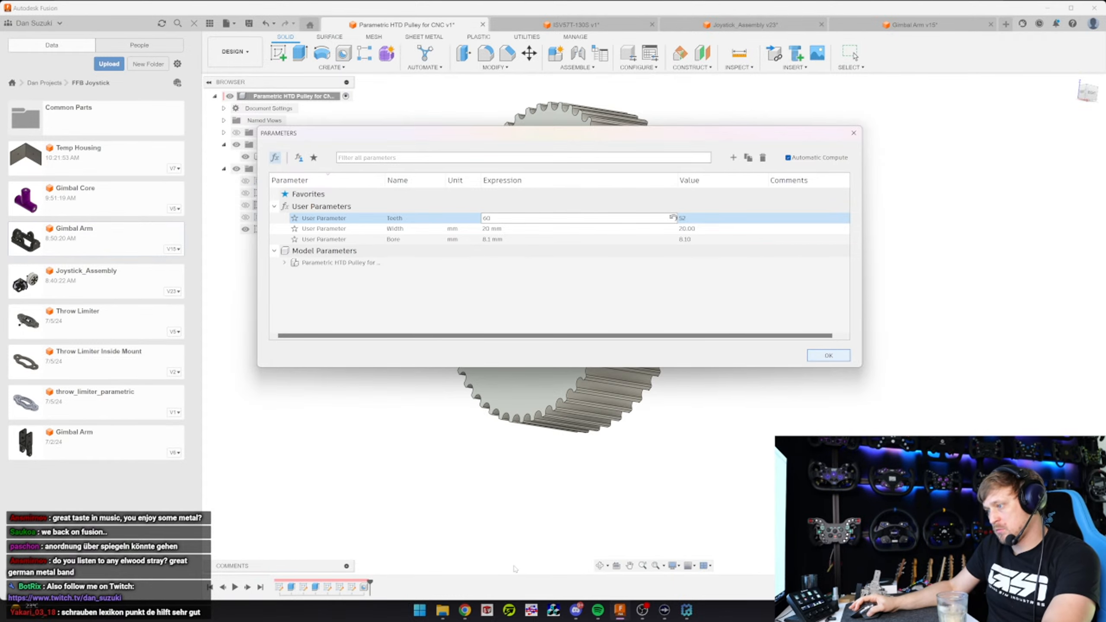
pyautogui.click(467, 611)
pyautogui.hotkey('ctrl', 't')
pyautogui.click(467, 610)
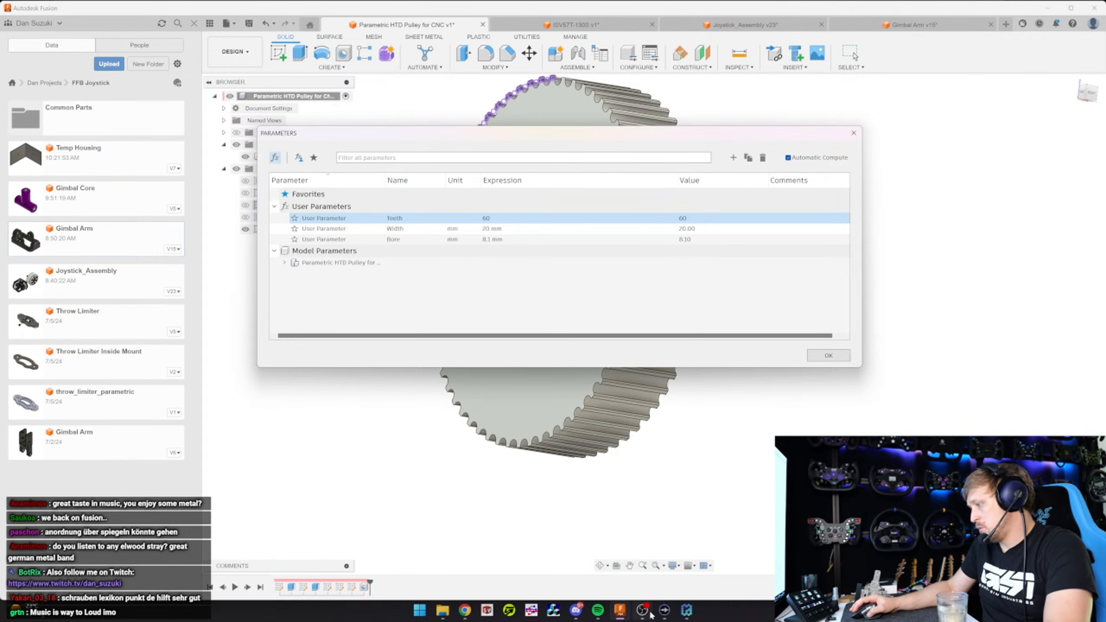
pyautogui.click(414, 437)
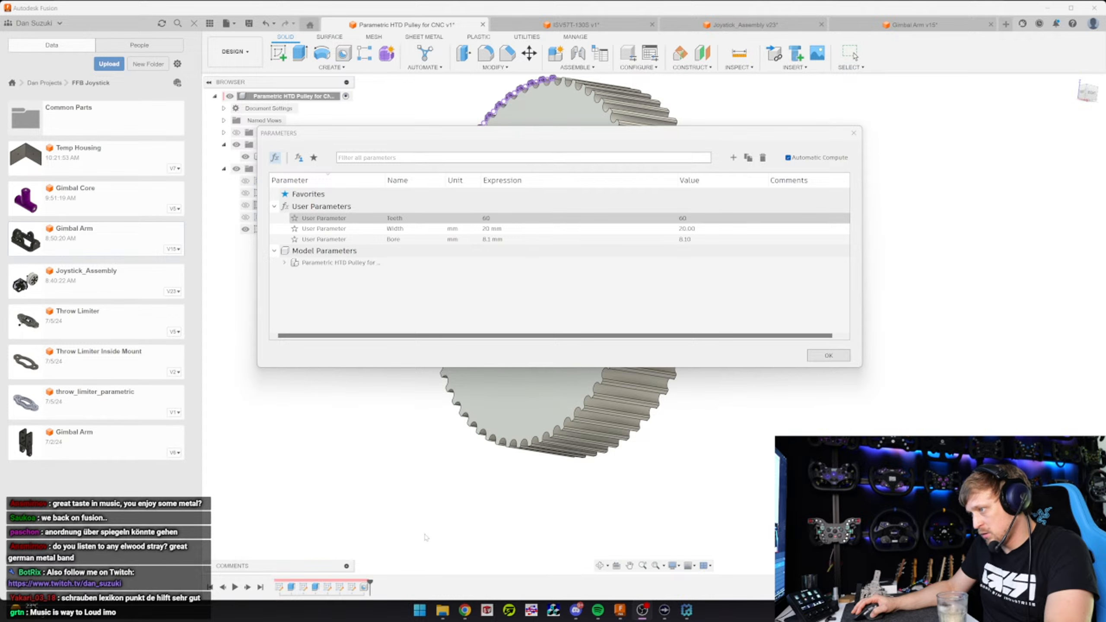
pyautogui.click(479, 275)
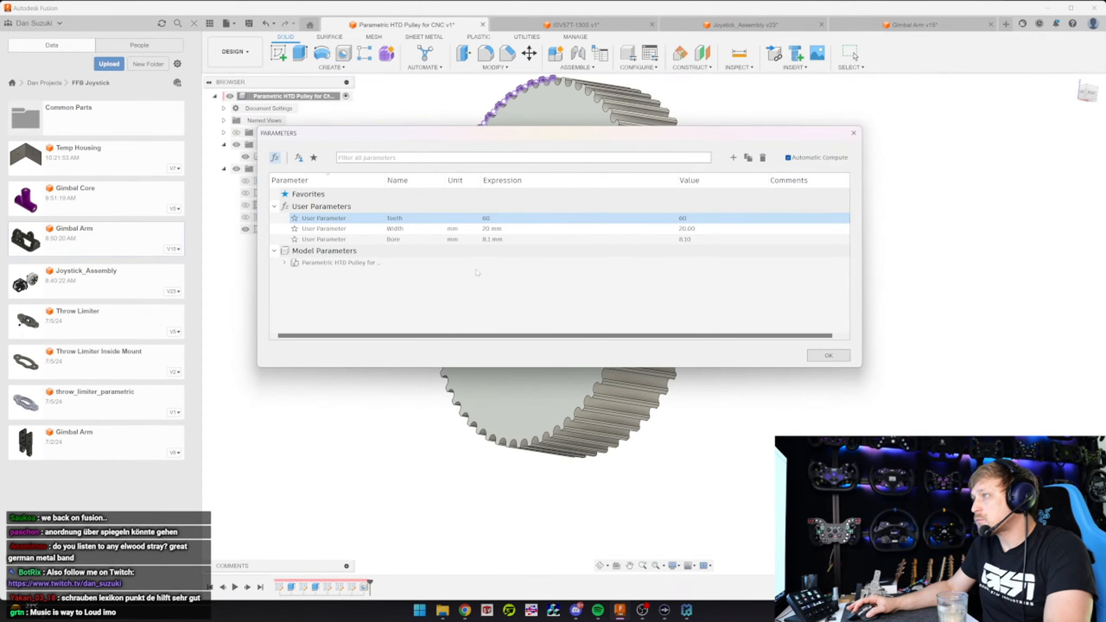
pyautogui.click(829, 355)
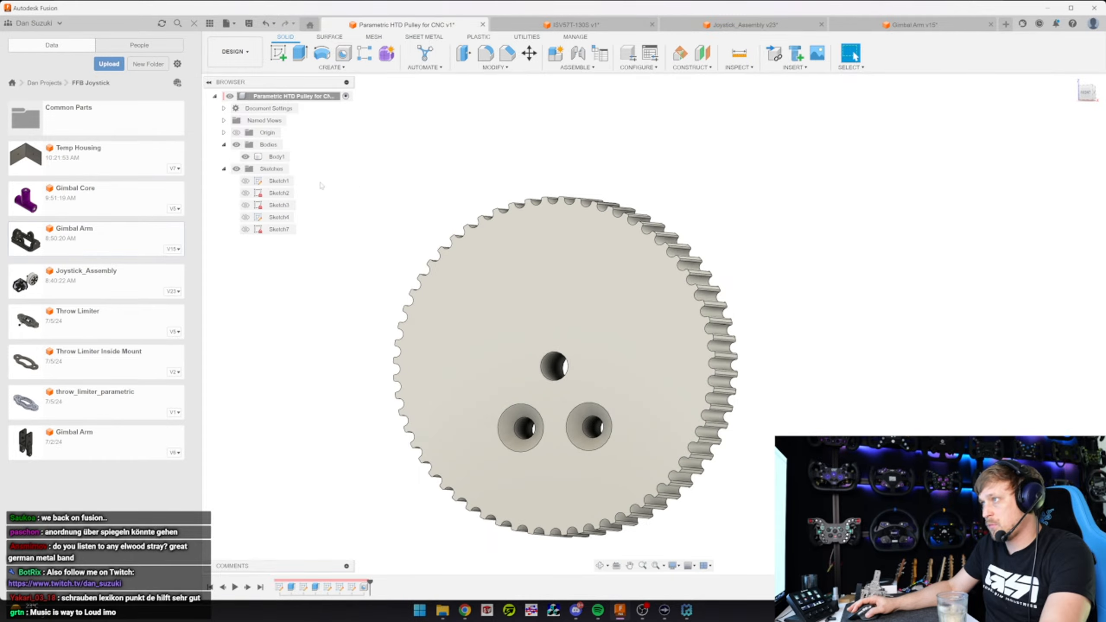
# Open the pulley's Sketch1 to examine the tooth profile up close, and leave it without edits
pyautogui.click(273, 181)
pyautogui.doubleClick(273, 180)
pyautogui.scroll(3, 562, 192)
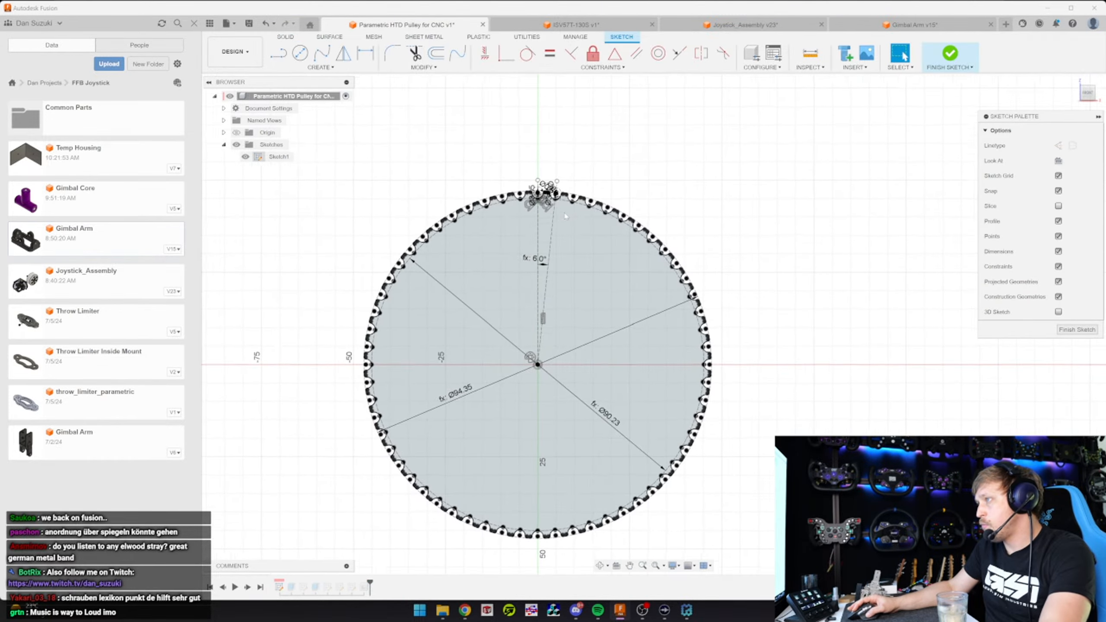
pyautogui.scroll(8, 563, 196)
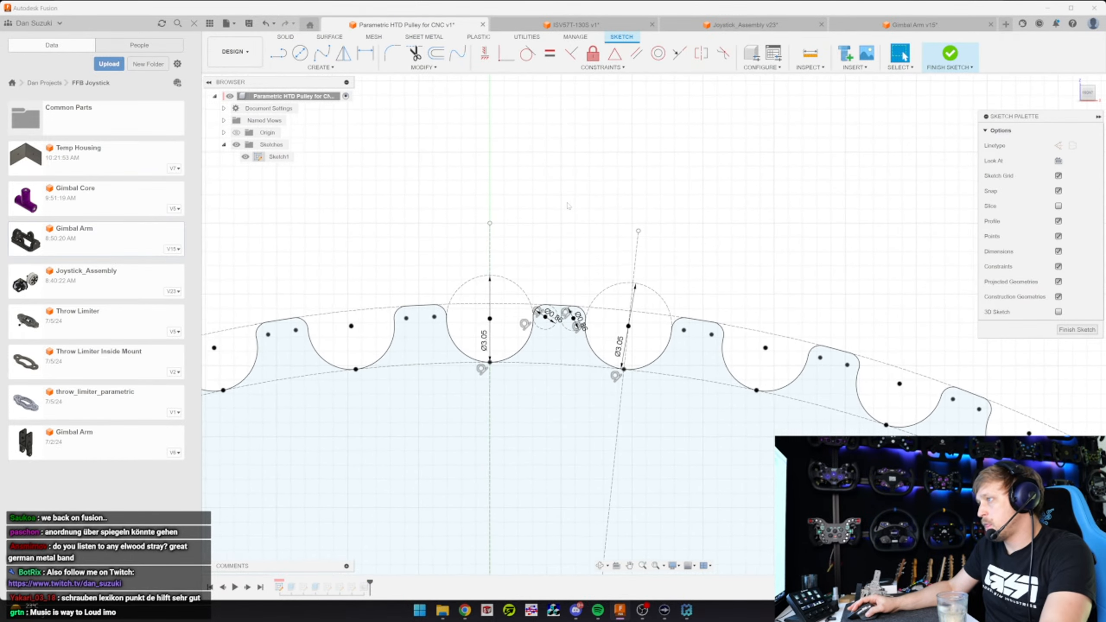
pyautogui.scroll(-10, 568, 206)
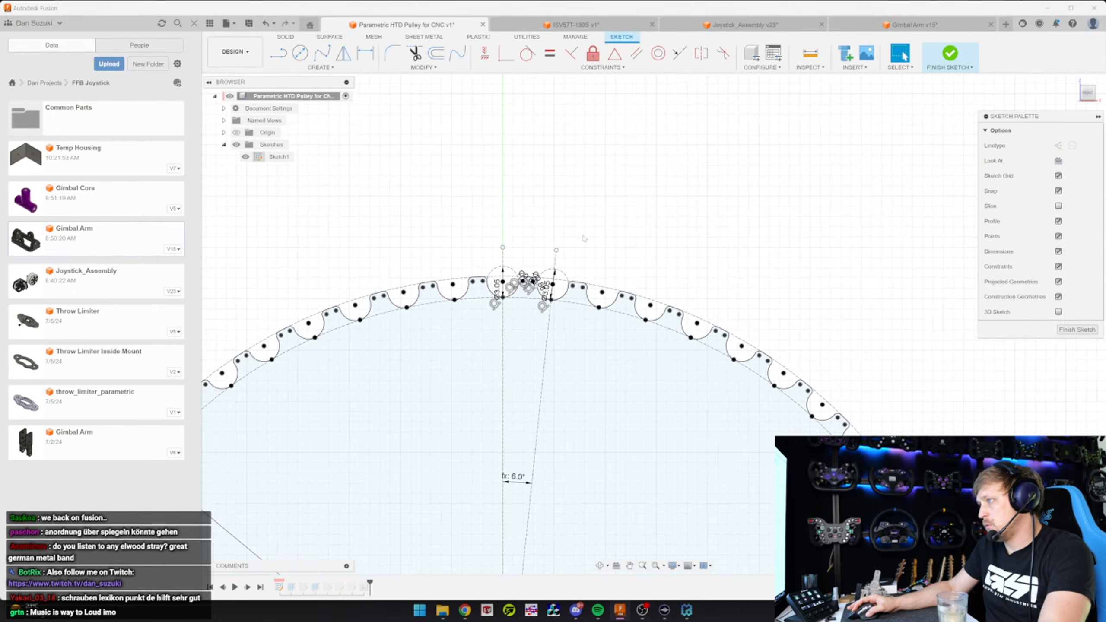
pyautogui.scroll(-3, 615, 286)
pyautogui.click(1077, 330)
pyautogui.moveTo(806, 288)
pyautogui.keyDown('shift'); pyautogui.mouseDown(button='middle')
pyautogui.moveTo(704, 284)
pyautogui.moveTo(731, 287)
pyautogui.moveTo(706, 288)
pyautogui.moveTo(721, 287)
pyautogui.mouseUp(button='middle'); pyautogui.keyUp('shift')
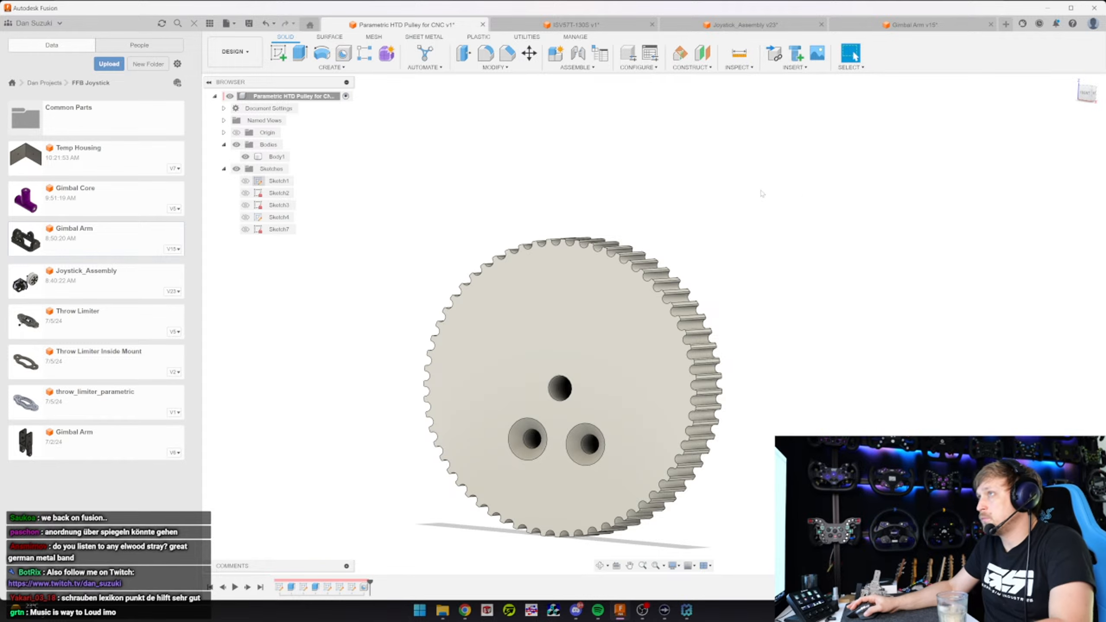
# Save the pulley design with the version description User Saved and switch to the Joystick_Assembly design
pyautogui.hotkey('ctrl', 's')
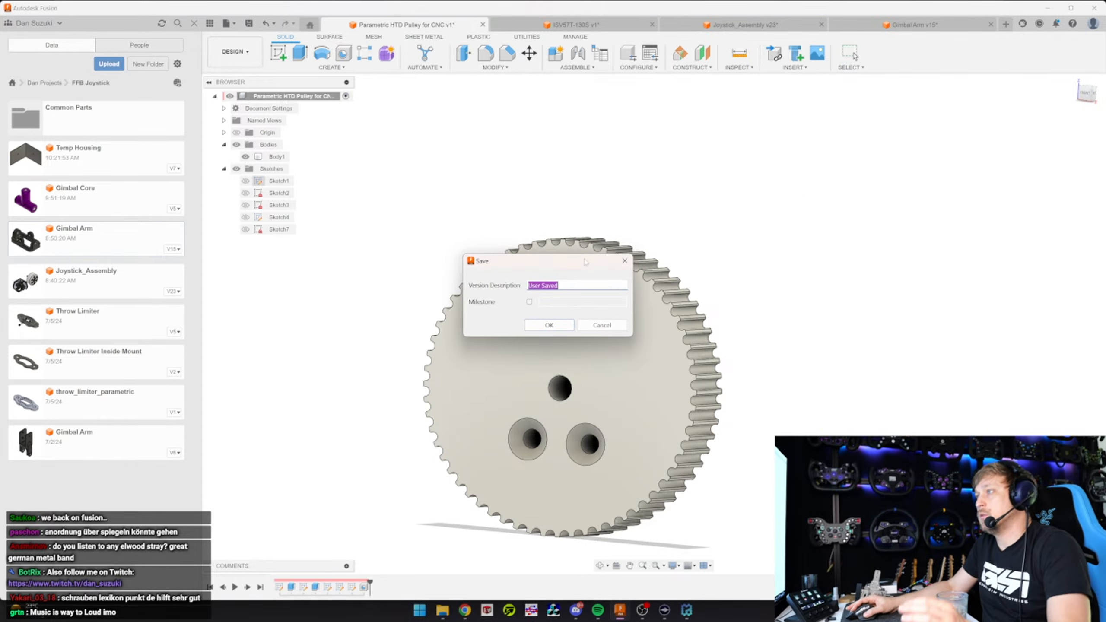
pyautogui.click(569, 325)
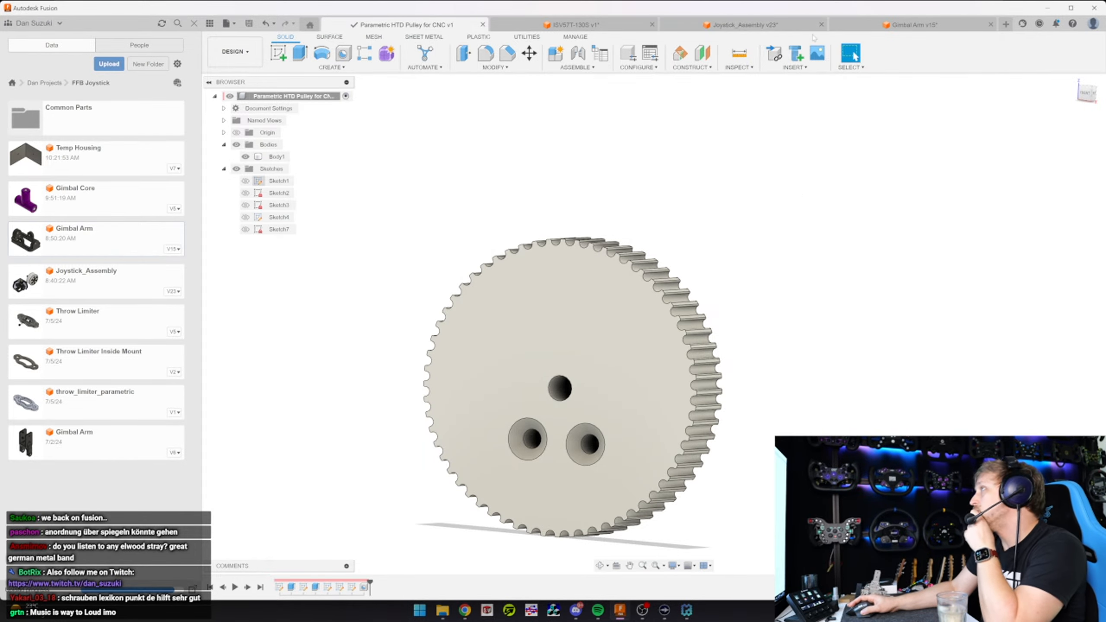
pyautogui.click(745, 24)
# Examine the assembly's joints and how the existing pulleys sit against the gimbal arms and temporary housing
pyautogui.click(224, 156)
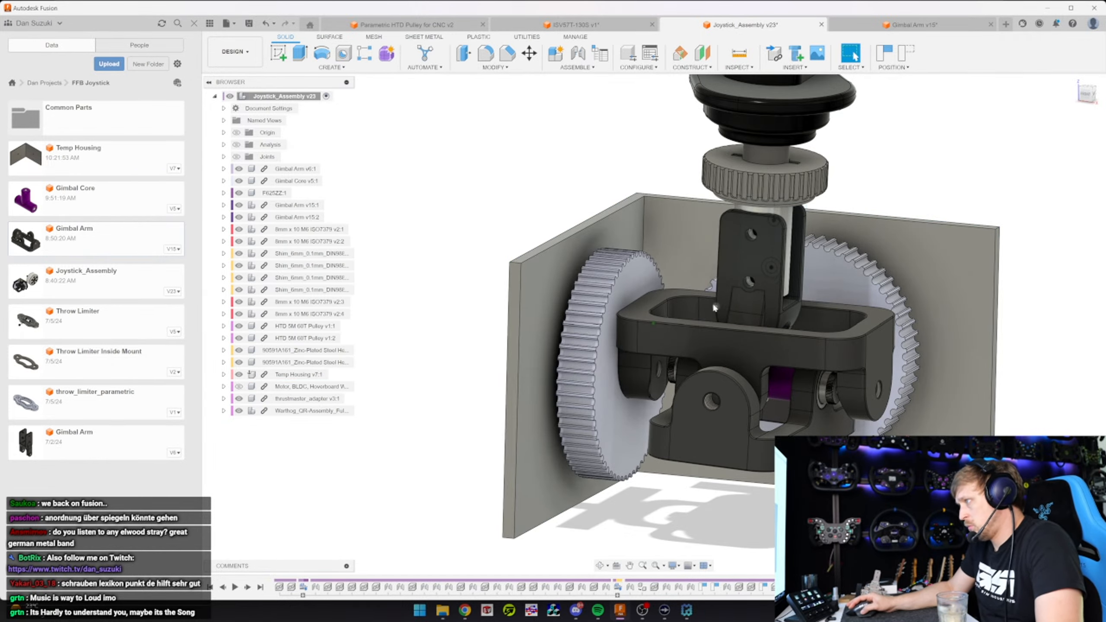
pyautogui.keyDown('shift'); pyautogui.moveTo(697, 283); pyautogui.dragTo(718, 262, button='middle'); pyautogui.keyUp('shift')
pyautogui.click(224, 156)
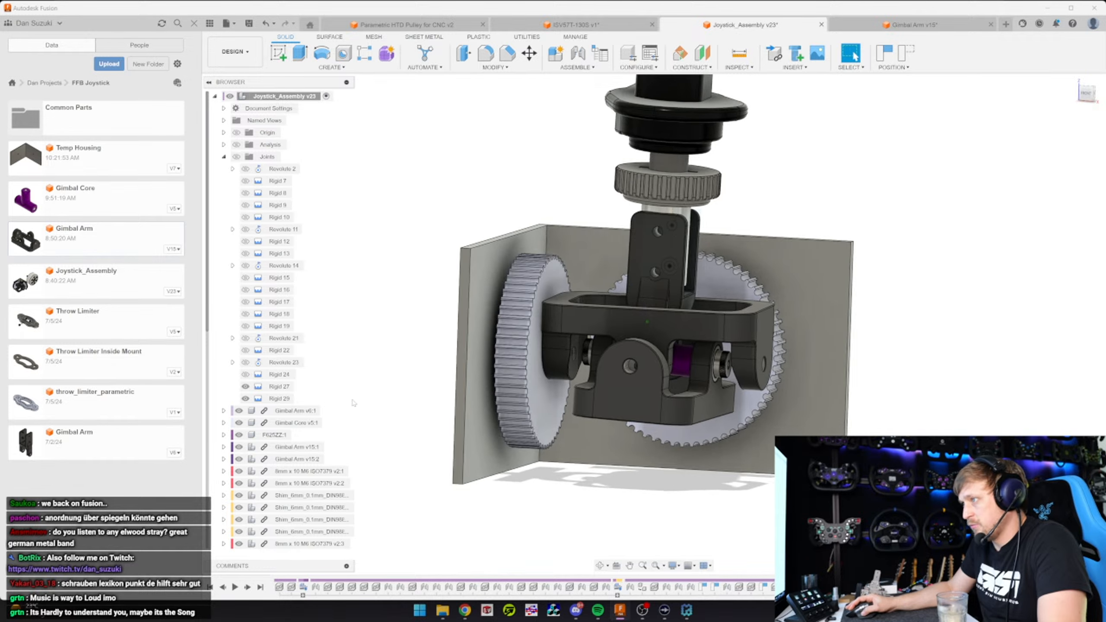
pyautogui.keyDown('shift'); pyautogui.moveTo(300, 434); pyautogui.dragTo(571, 376, button='middle'); pyautogui.keyUp('shift')
pyautogui.click(278, 181)
pyautogui.click(369, 264)
pyautogui.scroll(3, 494, 253)
pyautogui.scroll(-3, 493, 253)
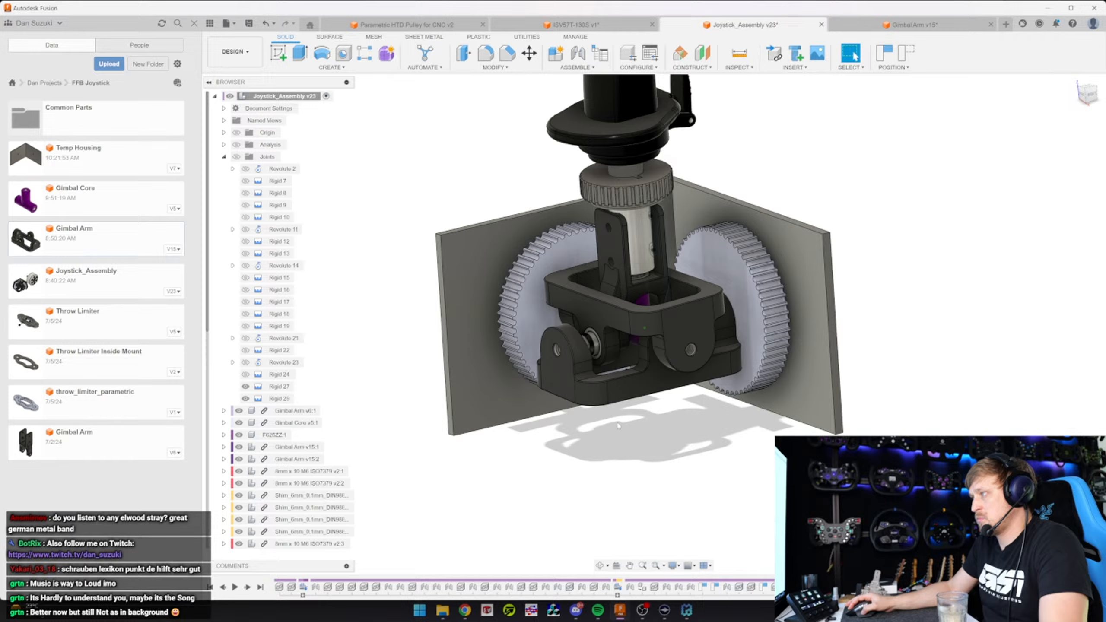
pyautogui.keyDown('shift'); pyautogui.moveTo(723, 418); pyautogui.dragTo(721, 286, button='middle'); pyautogui.keyUp('shift')
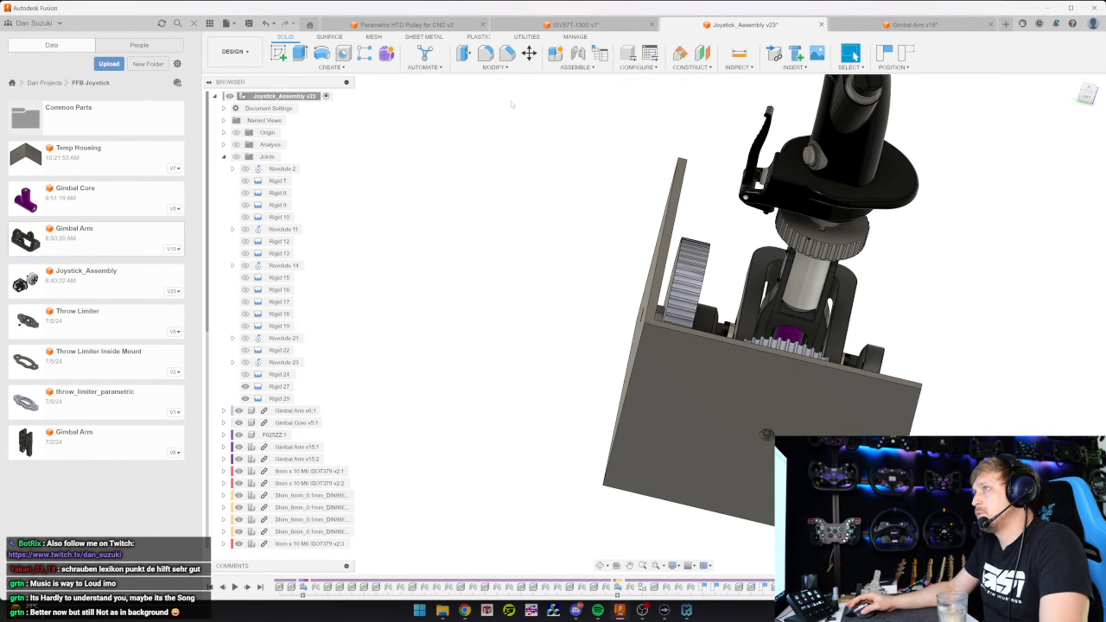
pyautogui.moveTo(766, 444)
pyautogui.keyDown('shift'); pyautogui.mouseDown(button='middle')
pyautogui.moveTo(732, 444)
pyautogui.moveTo(757, 447)
pyautogui.mouseUp(button='middle'); pyautogui.keyUp('shift')
# Return to the Parametric HTD Pulley for CNC design and review its user parameters
pyautogui.click(406, 24)
pyautogui.click(495, 67)
pyautogui.click(497, 349)
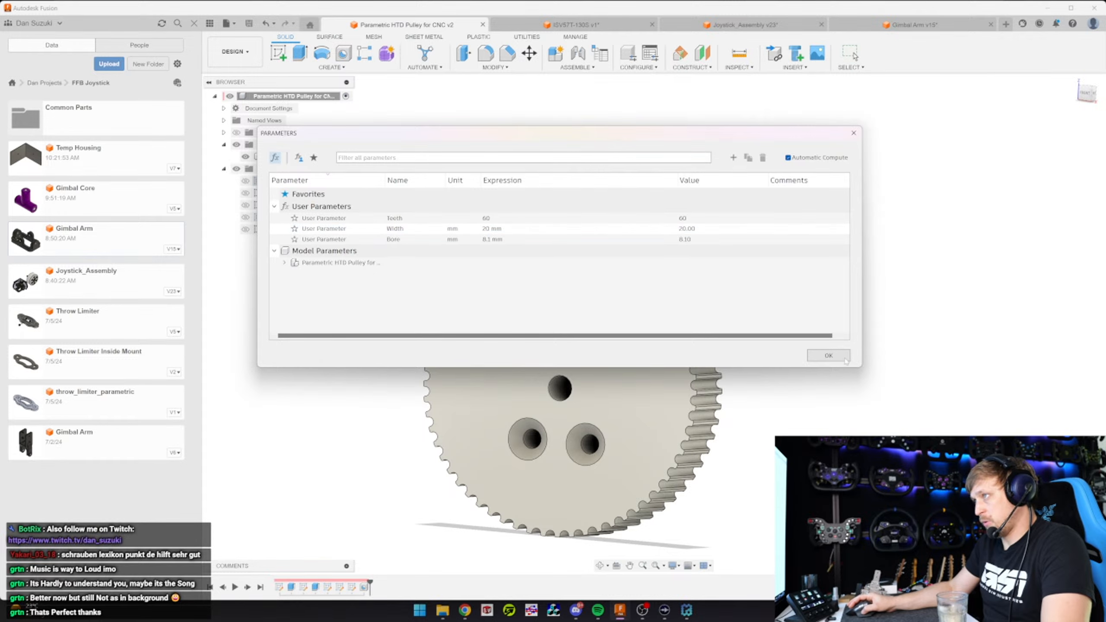
pyautogui.click(828, 356)
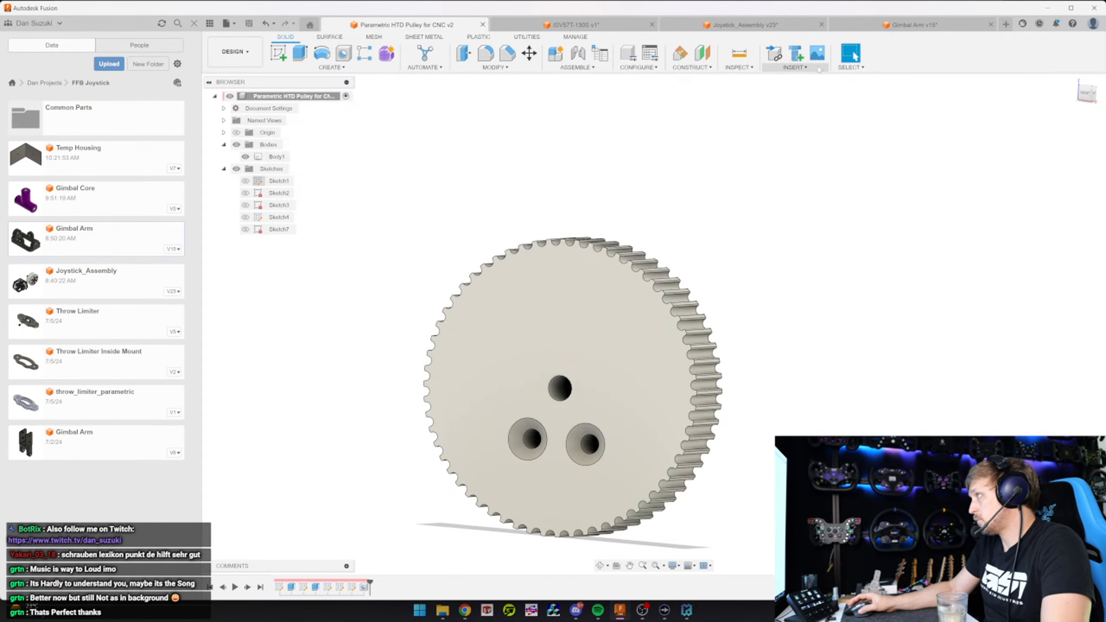
pyautogui.click(332, 67)
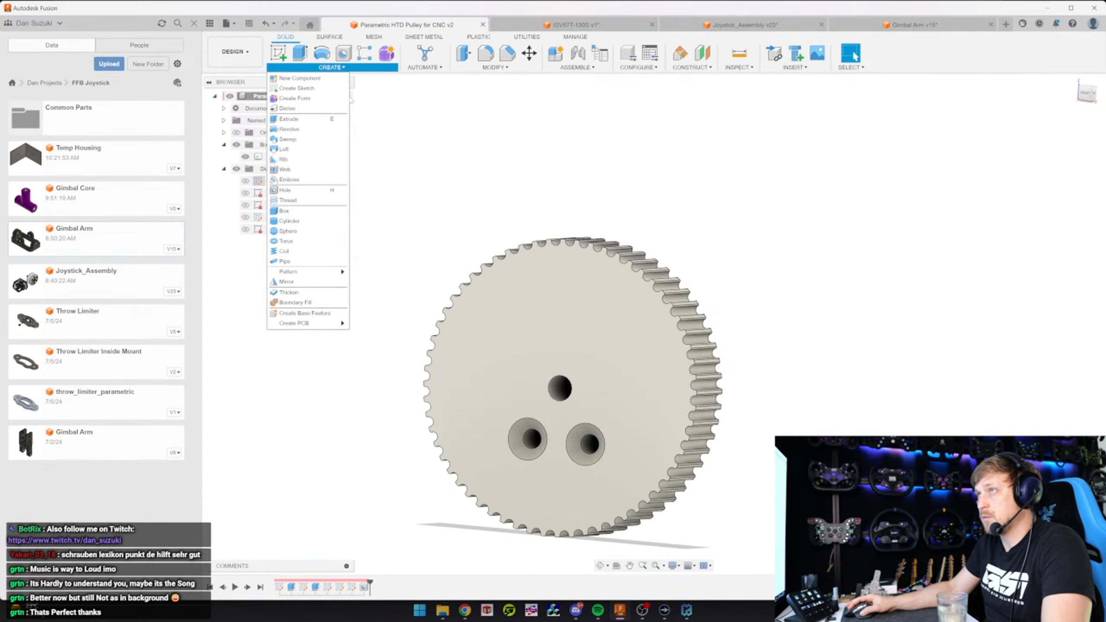
pyautogui.click(495, 67)
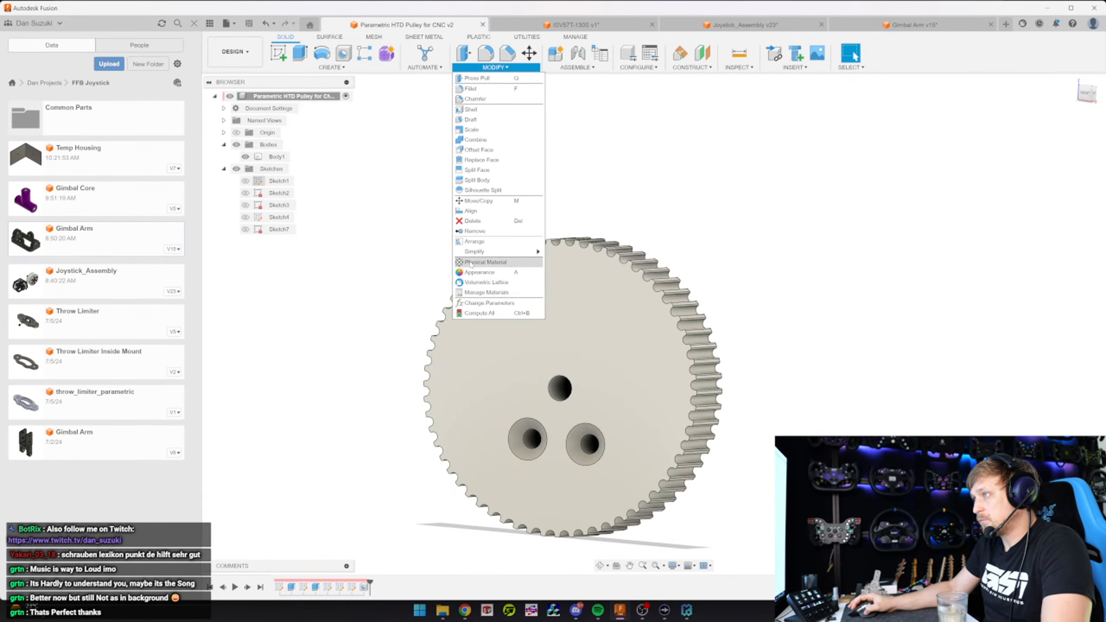
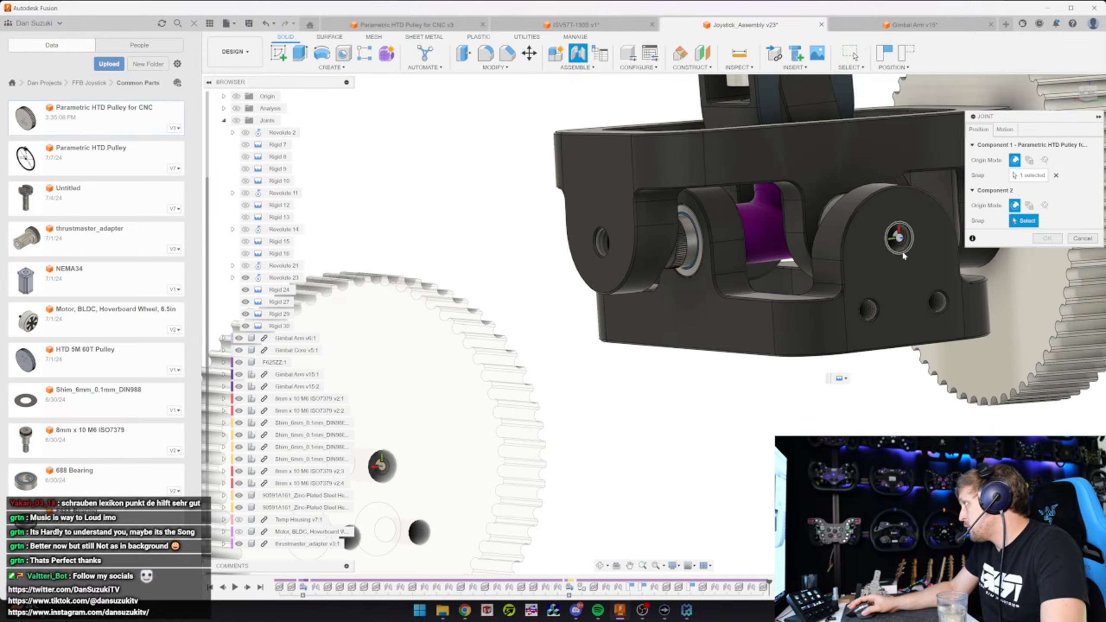
# Joint the second CNC pulley to the gimbal arm's shaft hole with the flipped alignment and create the joint
pyautogui.click(901, 250)
pyautogui.click(1016, 313)
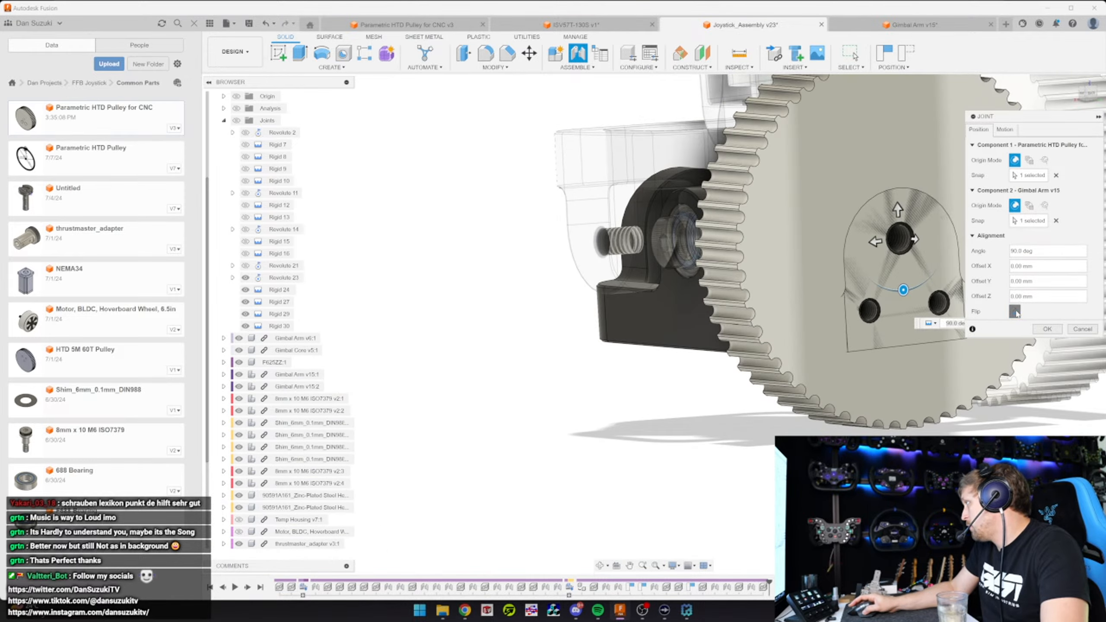
pyautogui.keyDown('shift'); pyautogui.moveTo(937, 320); pyautogui.dragTo(553, 380, button='middle'); pyautogui.keyUp('shift')
pyautogui.moveTo(553, 380); pyautogui.dragTo(573, 278)
pyautogui.click(1047, 330)
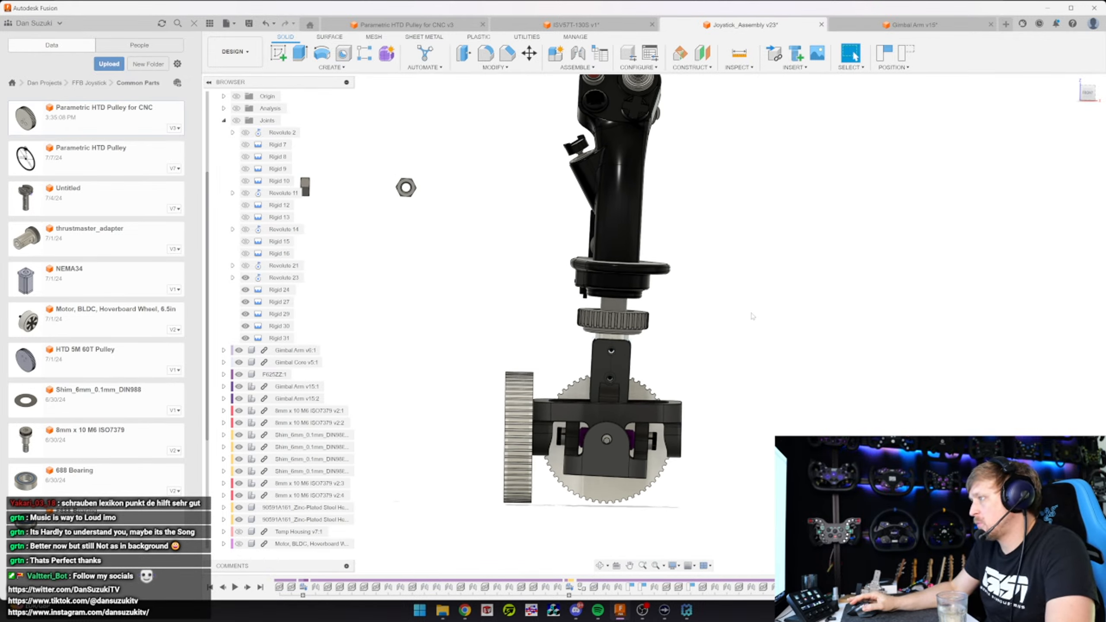
# Switch to Chrome, open the Funk genre on Epidemic Sound and start a track
pyautogui.click(465, 611)
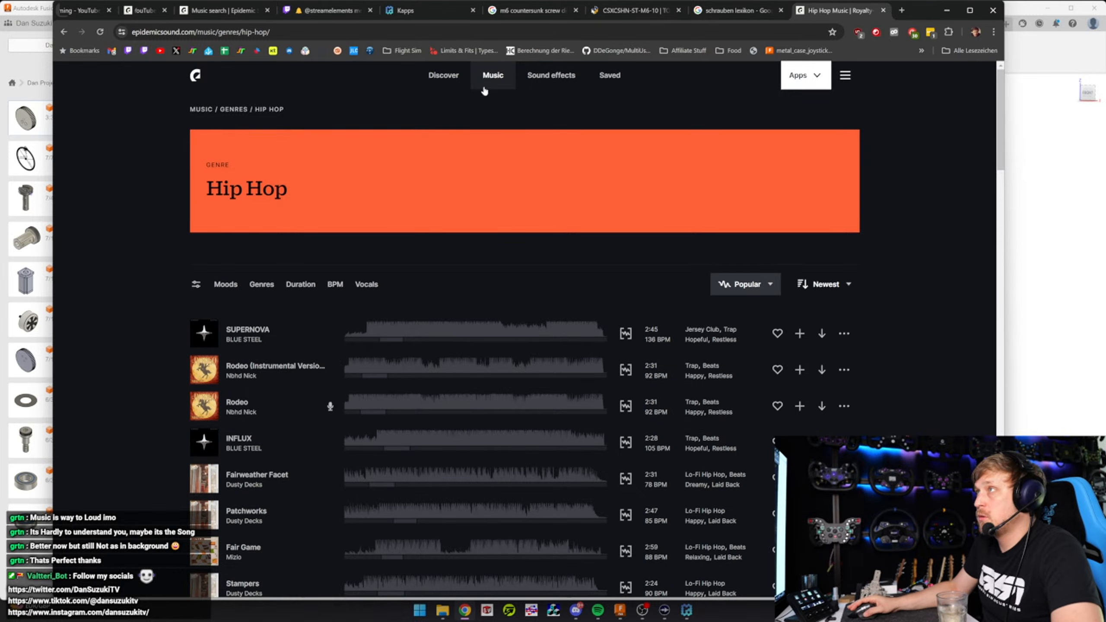
pyautogui.click(493, 76)
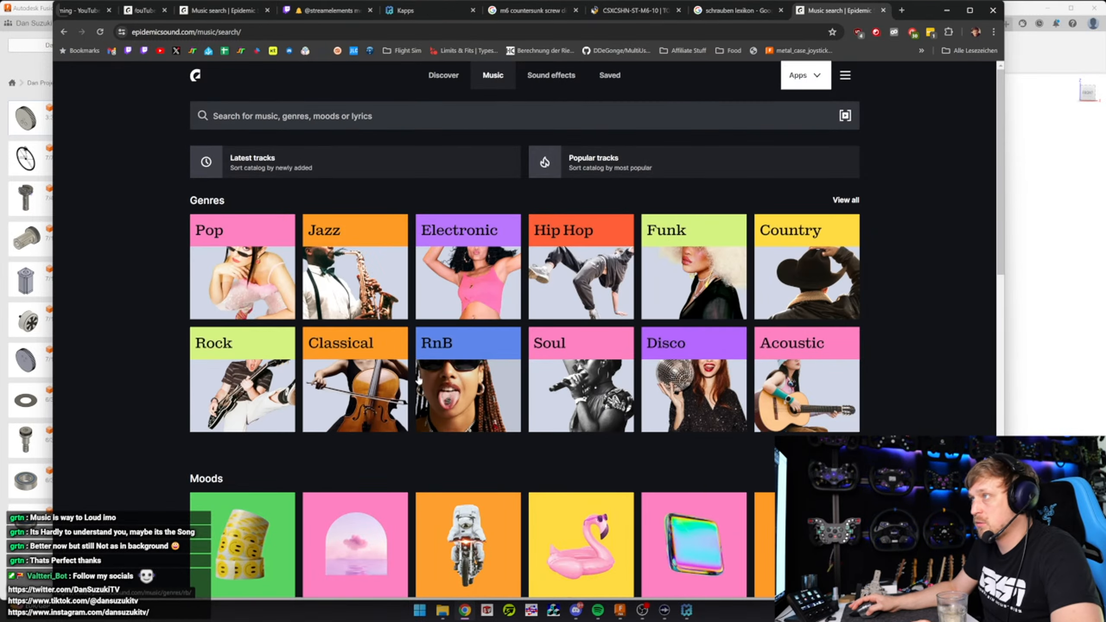
pyautogui.click(694, 279)
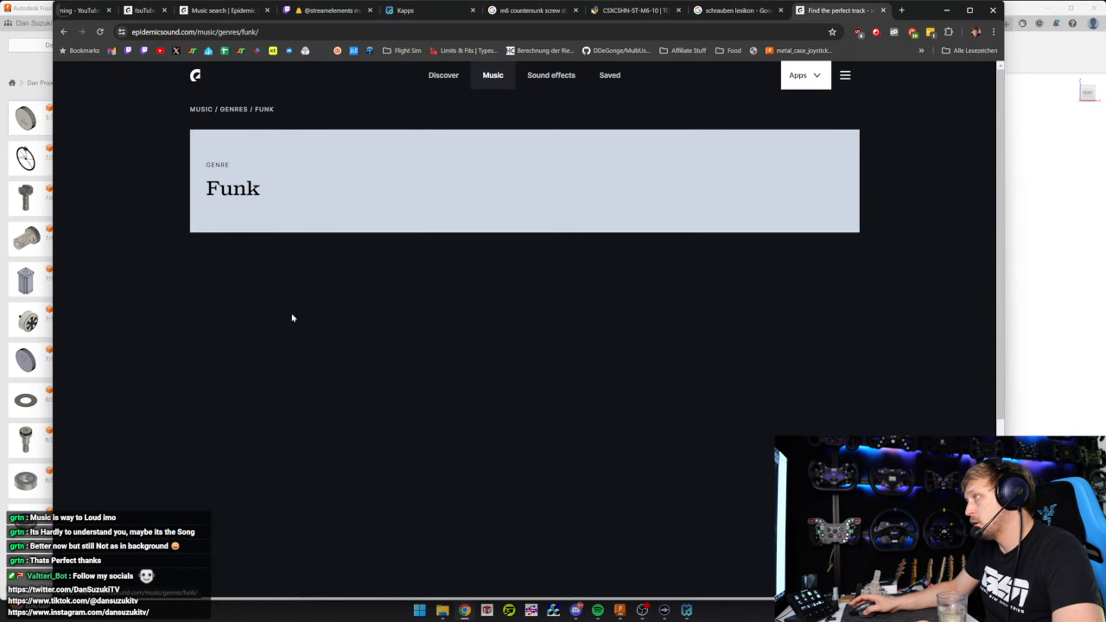
pyautogui.click(233, 344)
pyautogui.click(947, 9)
# Back in Fusion, open the Temp Housing design from the FFB Joystick folder and check the wall dimensions in Sketch1
pyautogui.click(745, 25)
pyautogui.click(90, 83)
pyautogui.doubleClick(103, 170)
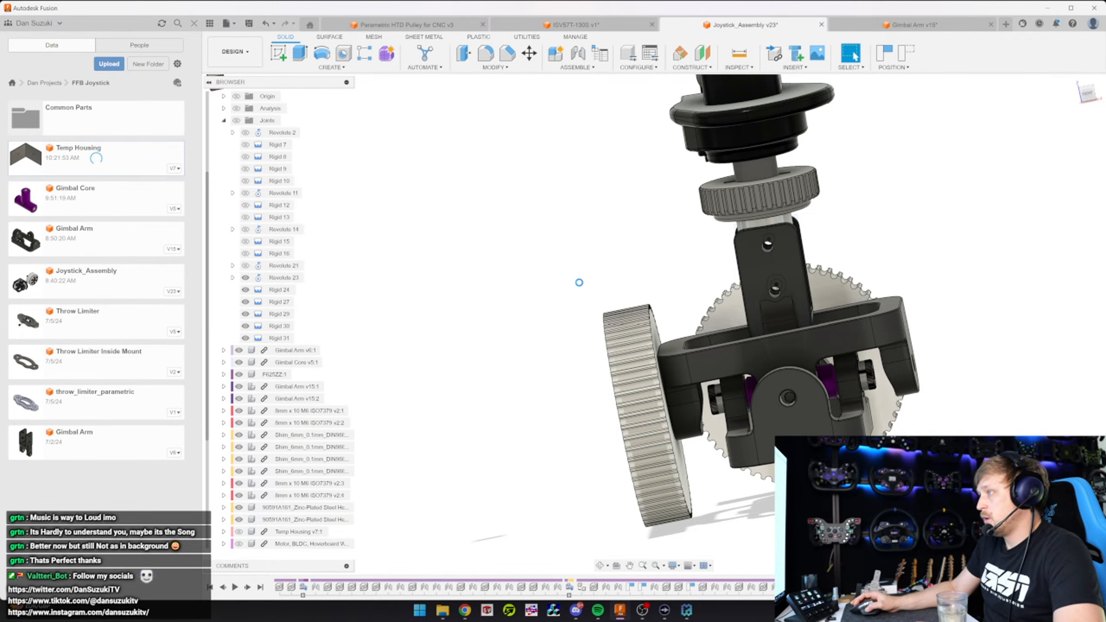
pyautogui.click(223, 156)
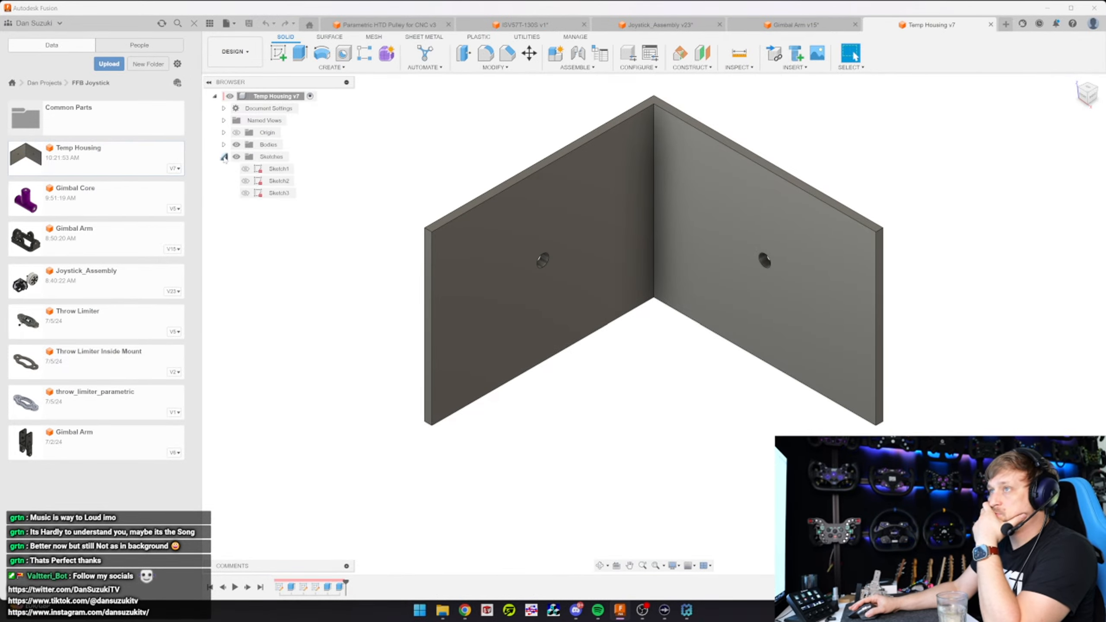
pyautogui.doubleClick(276, 169)
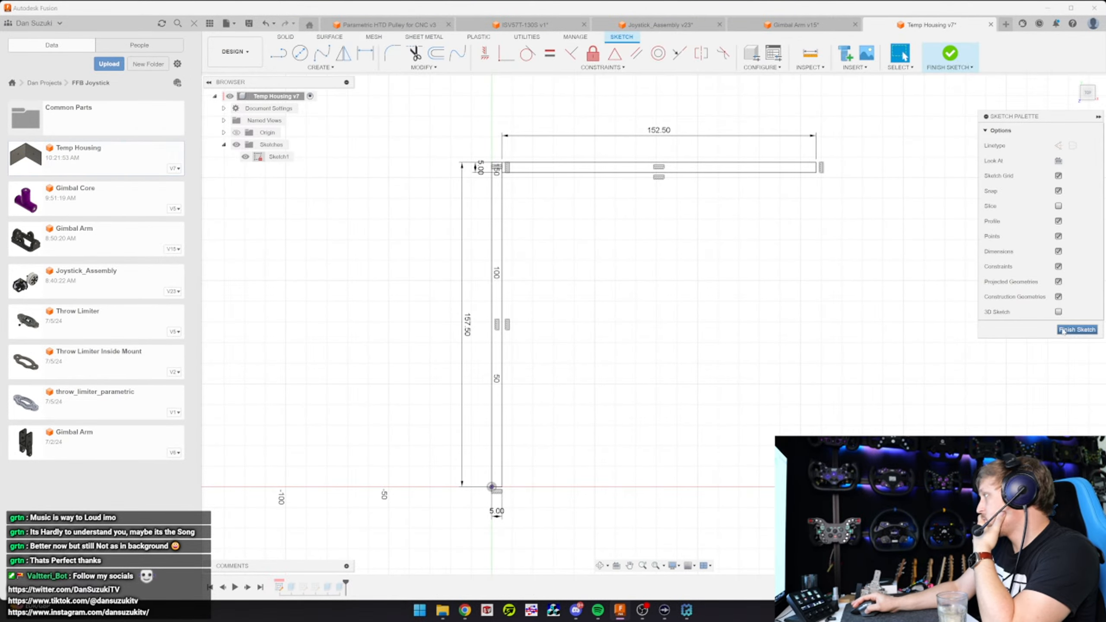
pyautogui.click(1077, 330)
# Edit Sketch2 of the housing and set the hole's horizontal distance from the adjoining wall to 80.25 mm
pyautogui.click(279, 181)
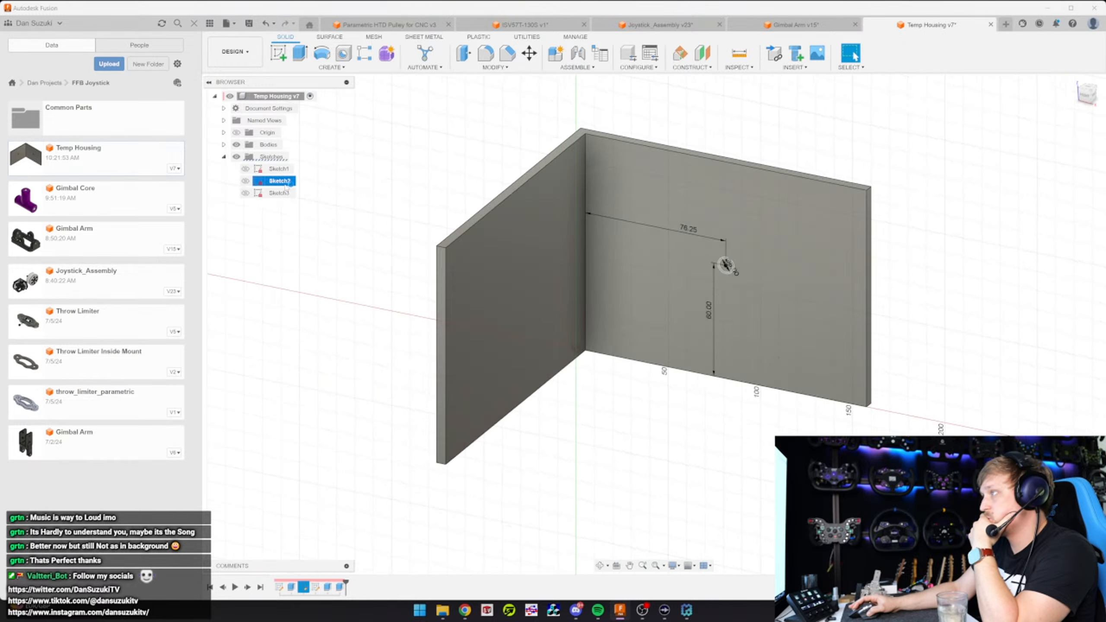
pyautogui.doubleClick(281, 181)
pyautogui.doubleClick(618, 291)
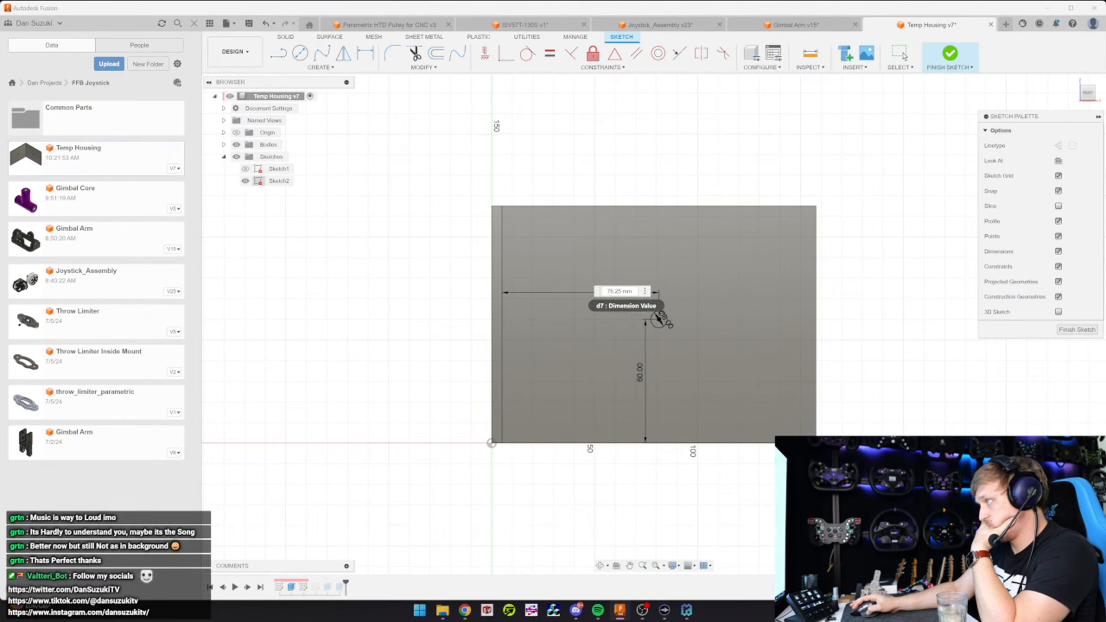
pyautogui.write('80.25')
pyautogui.press('Return')
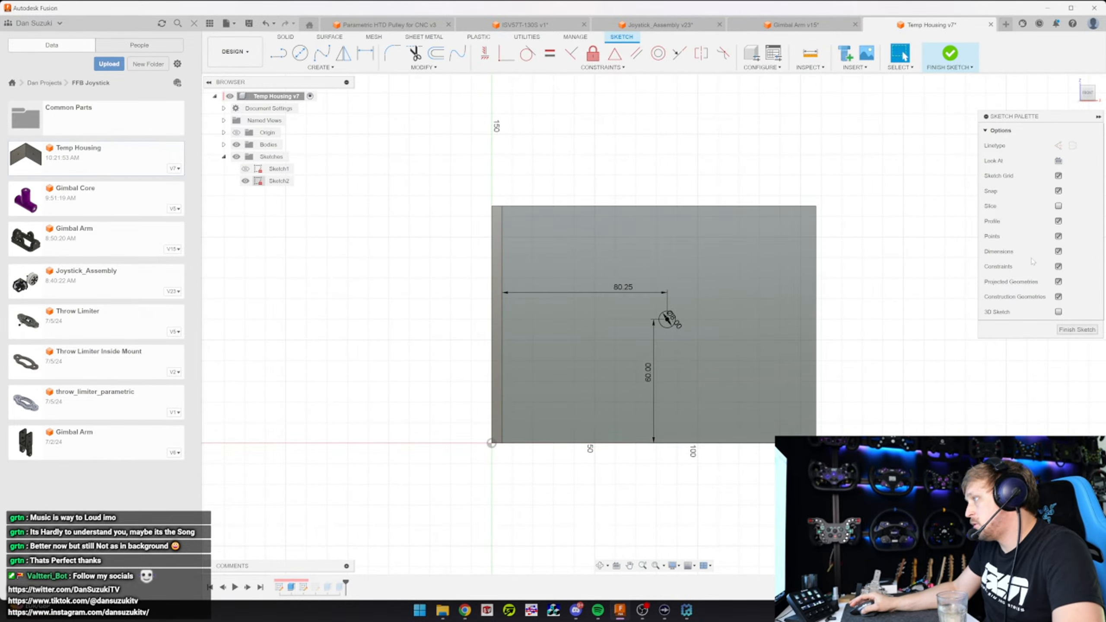
pyautogui.click(1077, 330)
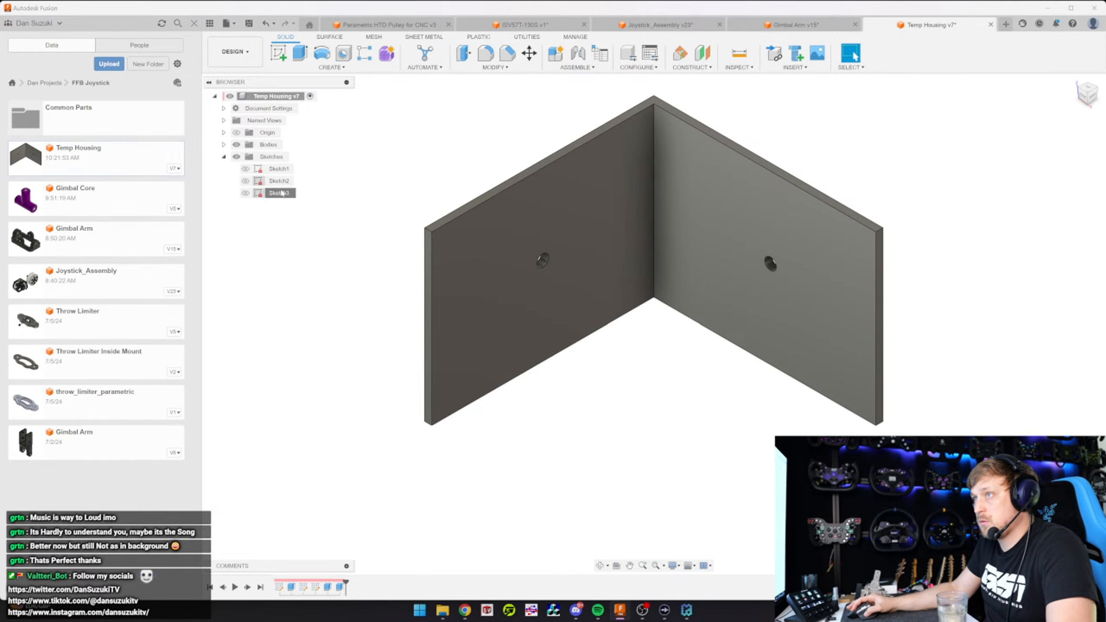
# Set the hole's horizontal distance from the adjoining wall to 80.25 mm in Sketch3, finish the sketch and save the housing
pyautogui.doubleClick(682, 287)
pyautogui.write('80.25')
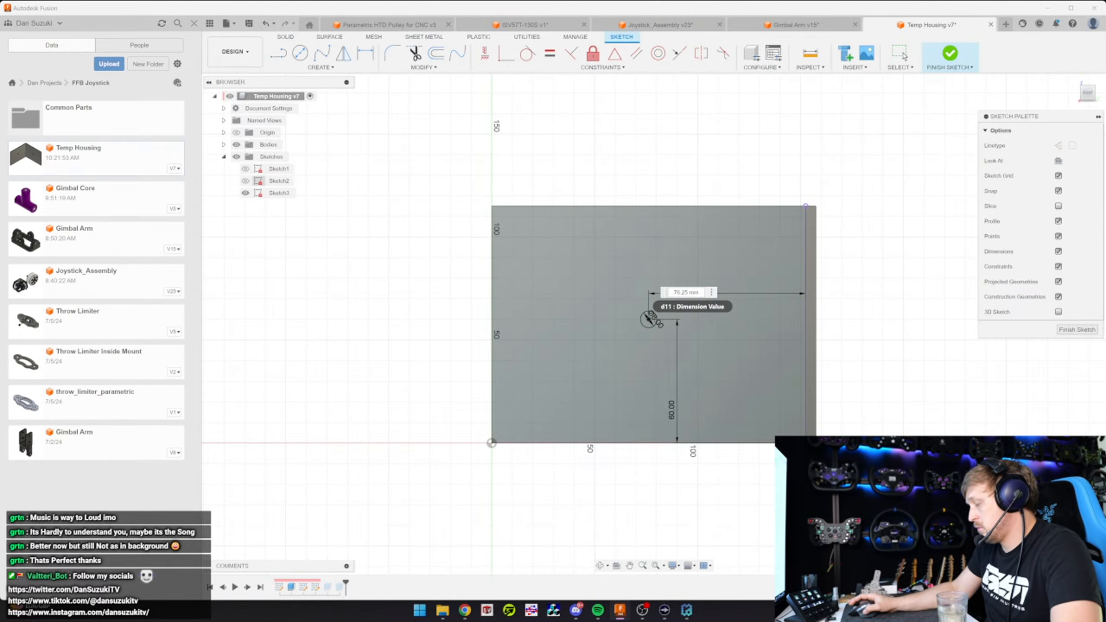
pyautogui.press('Return')
pyautogui.doubleClick(685, 289)
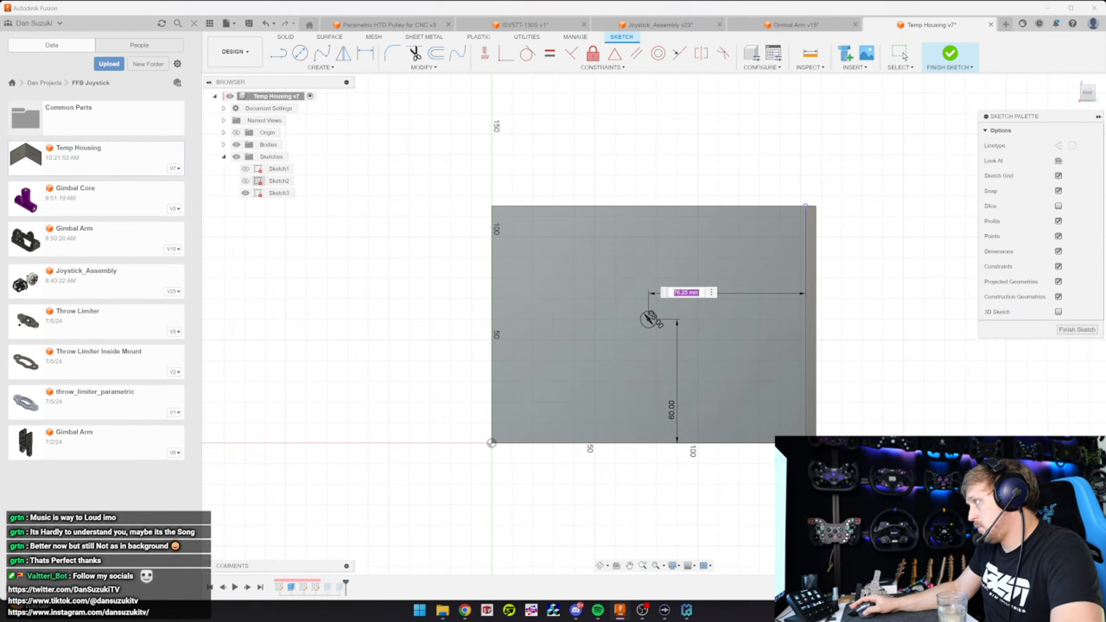
pyautogui.write('80.25')
pyautogui.press('Return')
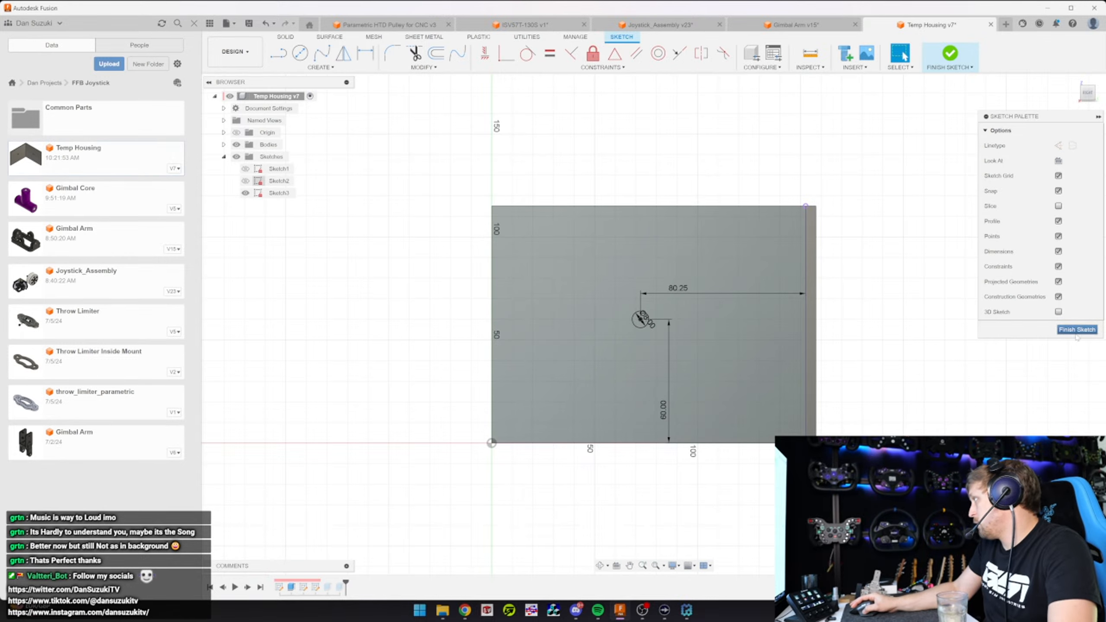
pyautogui.click(1077, 329)
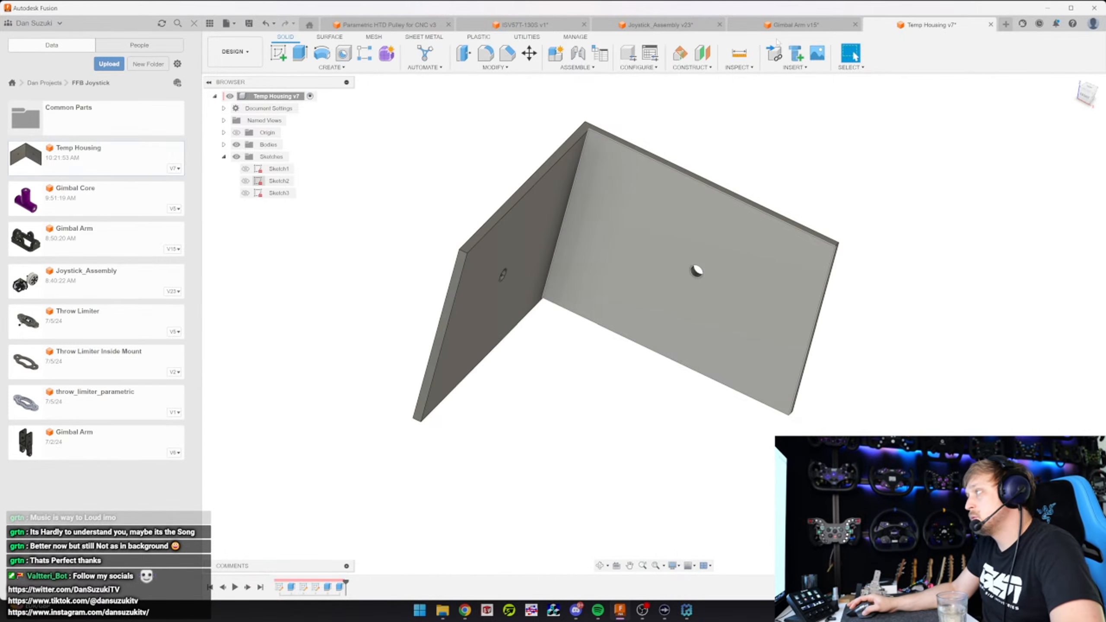
pyautogui.hotkey('ctrl', 's')
pyautogui.click(549, 326)
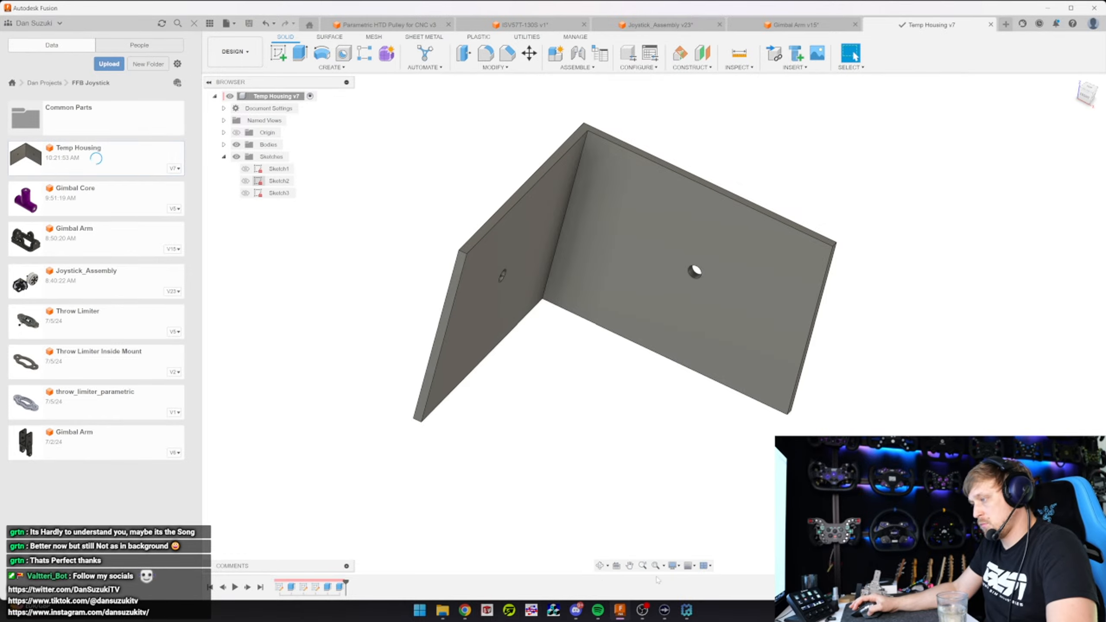
# In the Joystick_Assembly design, update the Temp Housing component to its latest version and ground it to its parent
pyautogui.click(660, 24)
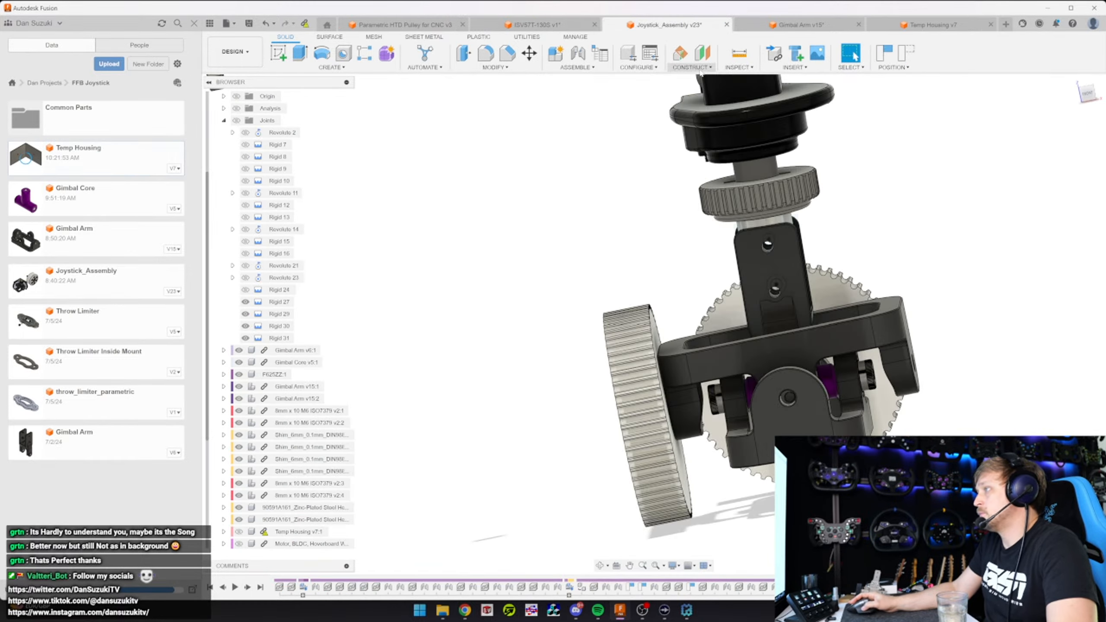
pyautogui.scroll(-5, 450, 159)
pyautogui.keyDown('shift'); pyautogui.moveTo(450, 160); pyautogui.dragTo(560, 374, button='middle'); pyautogui.keyUp('shift')
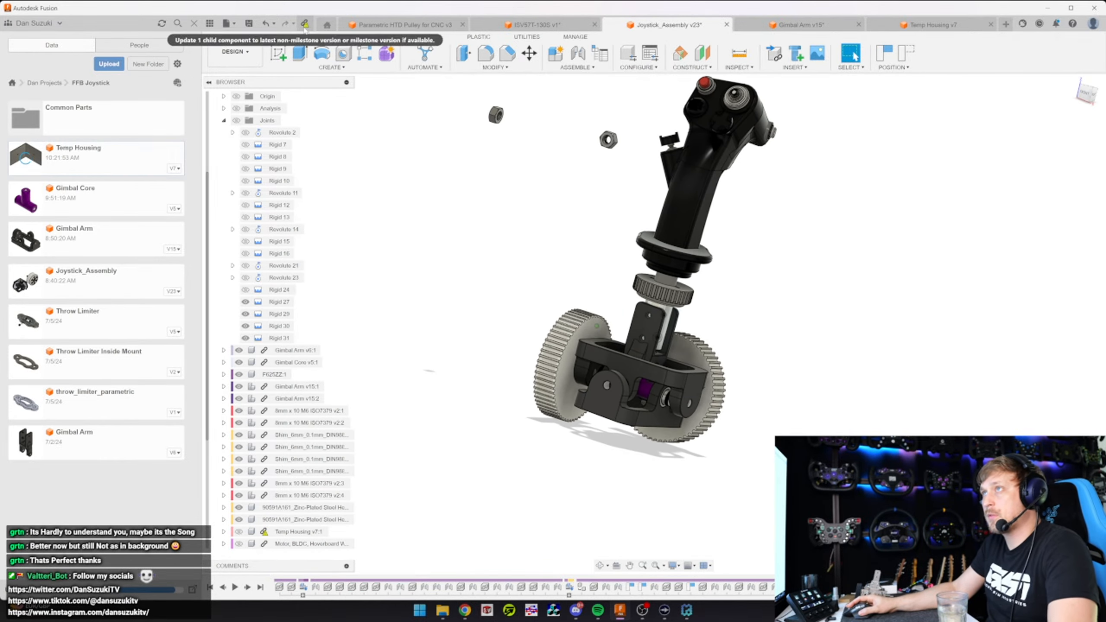
pyautogui.click(305, 23)
pyautogui.keyDown('shift'); pyautogui.moveTo(574, 305); pyautogui.dragTo(591, 376, button='middle'); pyautogui.keyUp('shift')
pyautogui.moveTo(592, 375); pyautogui.dragTo(612, 395)
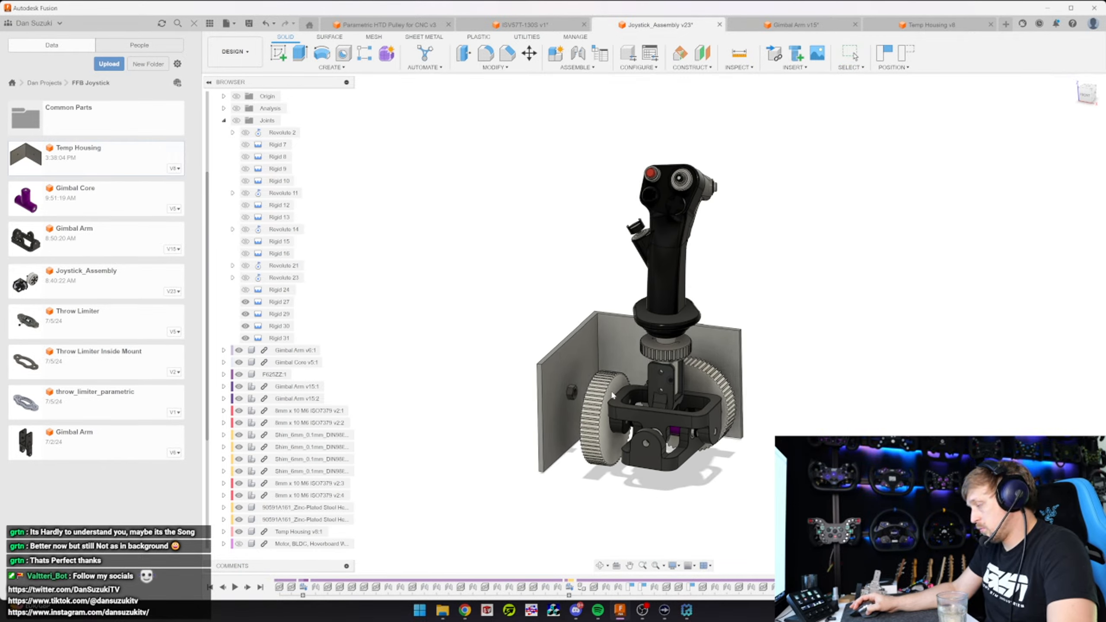
pyautogui.rightClick(301, 531)
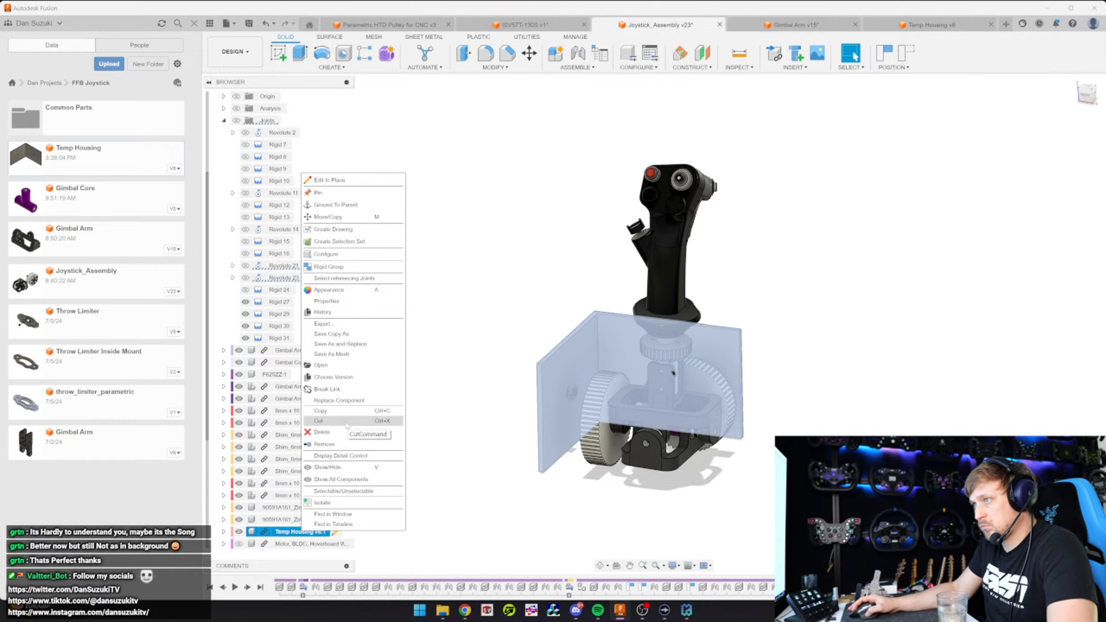
pyautogui.click(351, 204)
# Joint the first pulley's shaft hole to the nut on the housing wall with a Revolute motion about the Z axis
pyautogui.moveTo(635, 393)
pyautogui.keyDown('shift'); pyautogui.mouseDown(button='middle')
pyautogui.moveTo(743, 443)
pyautogui.moveTo(702, 444)
pyautogui.moveTo(742, 339)
pyautogui.moveTo(785, 419)
pyautogui.moveTo(830, 399)
pyautogui.moveTo(641, 375)
pyautogui.mouseUp(button='middle'); pyautogui.keyUp('shift')
pyautogui.scroll(3, 742, 340)
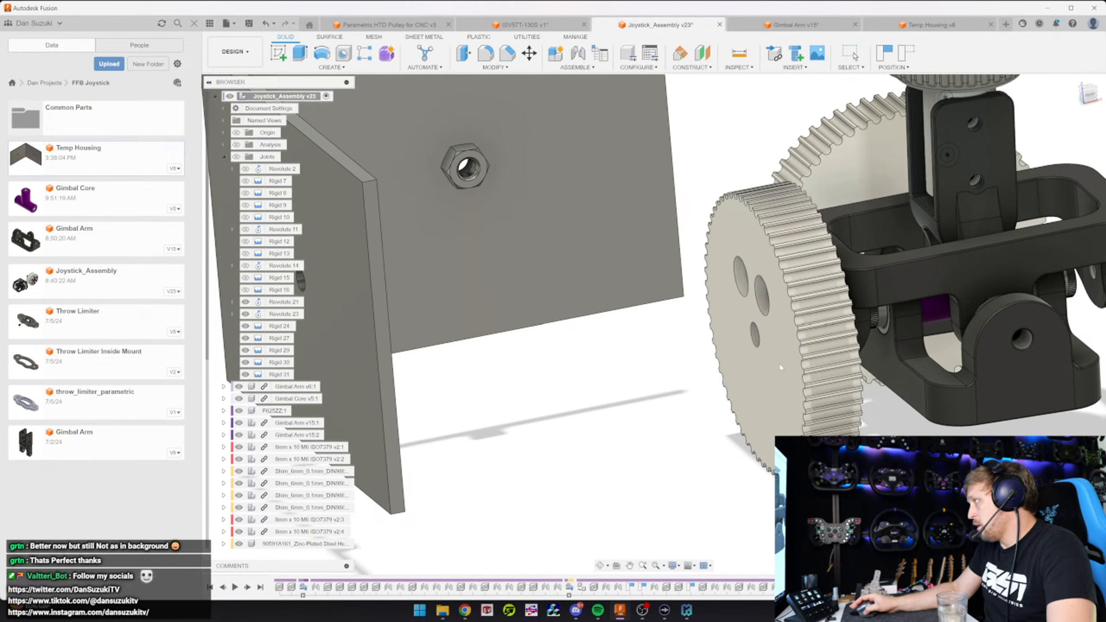
pyautogui.press('j')
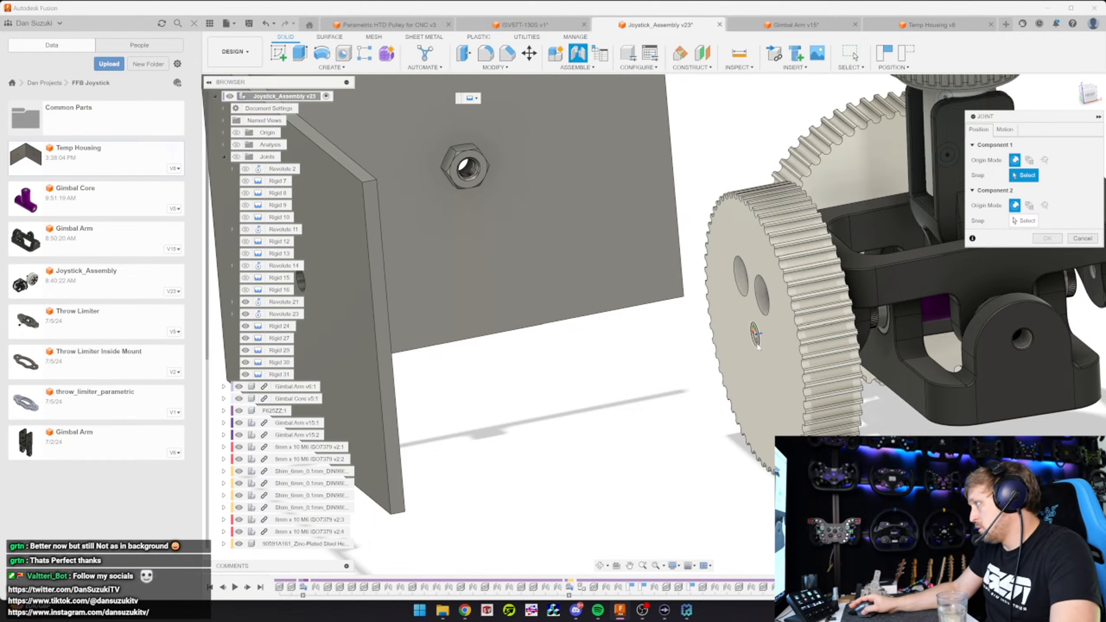
pyautogui.click(759, 348)
pyautogui.keyDown('shift'); pyautogui.moveTo(759, 349); pyautogui.dragTo(566, 340, button='middle'); pyautogui.keyUp('shift')
pyautogui.scroll(5, 501, 332)
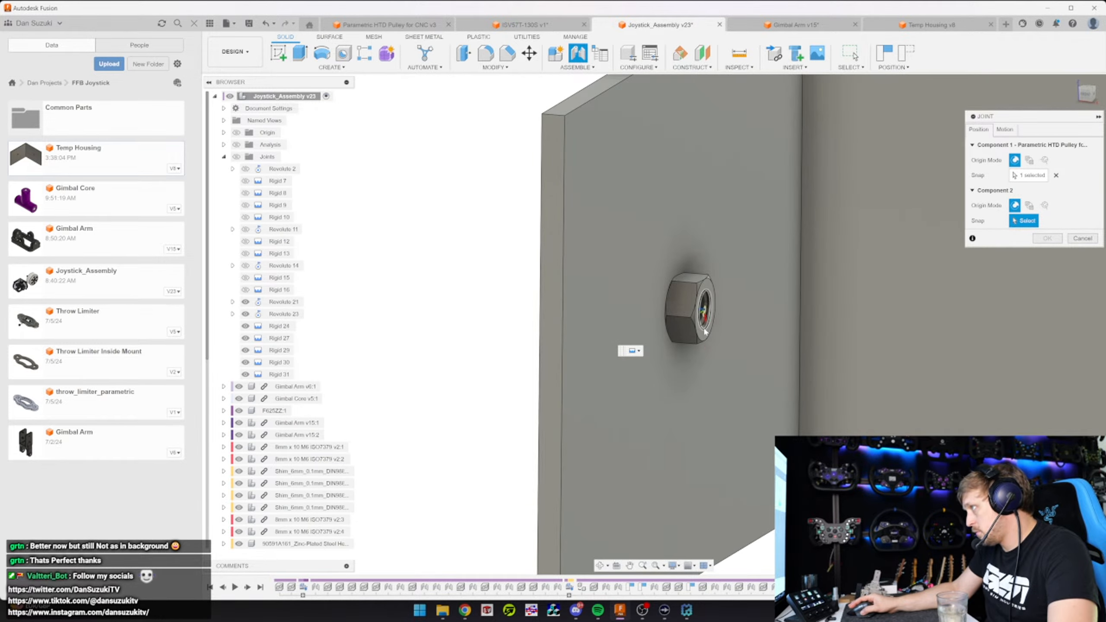
pyautogui.click(706, 332)
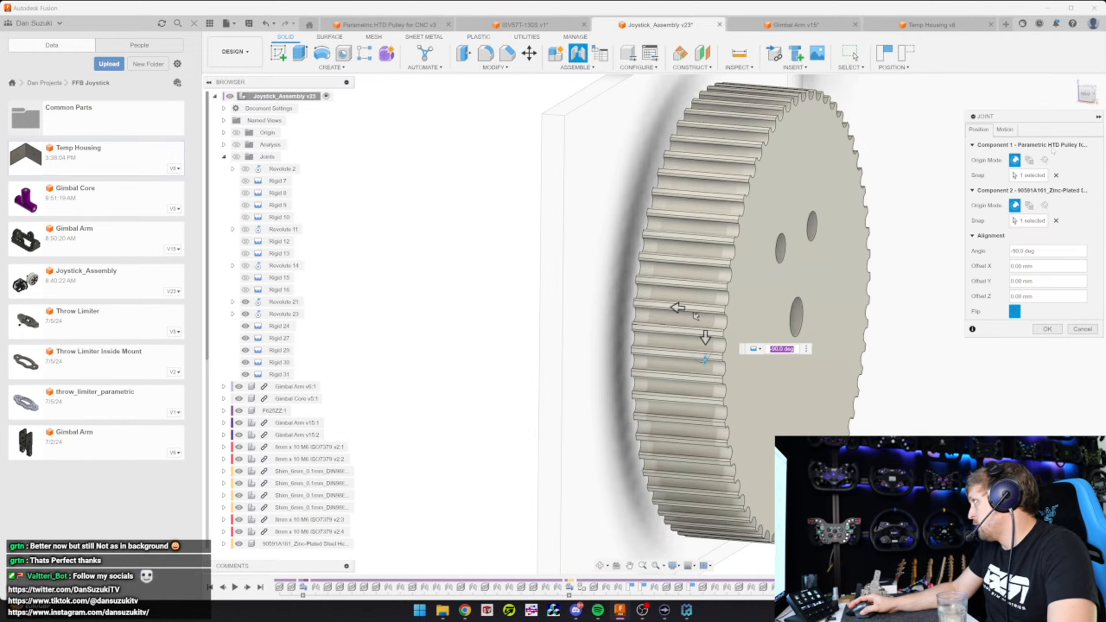
pyautogui.click(1005, 129)
pyautogui.click(1054, 145)
pyautogui.click(1045, 152)
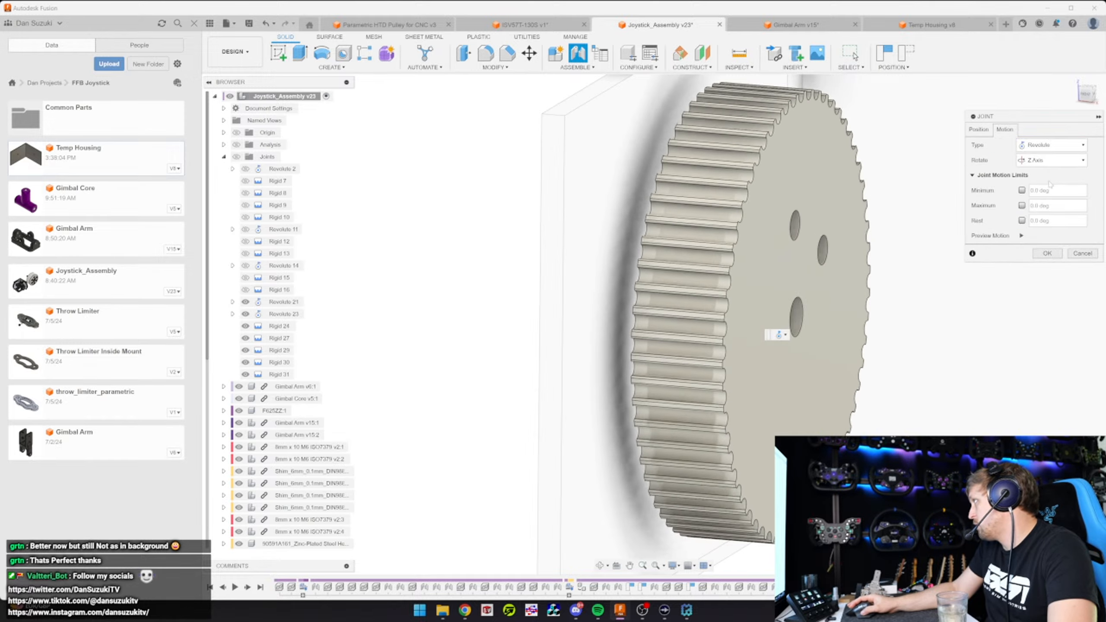
pyautogui.click(1048, 254)
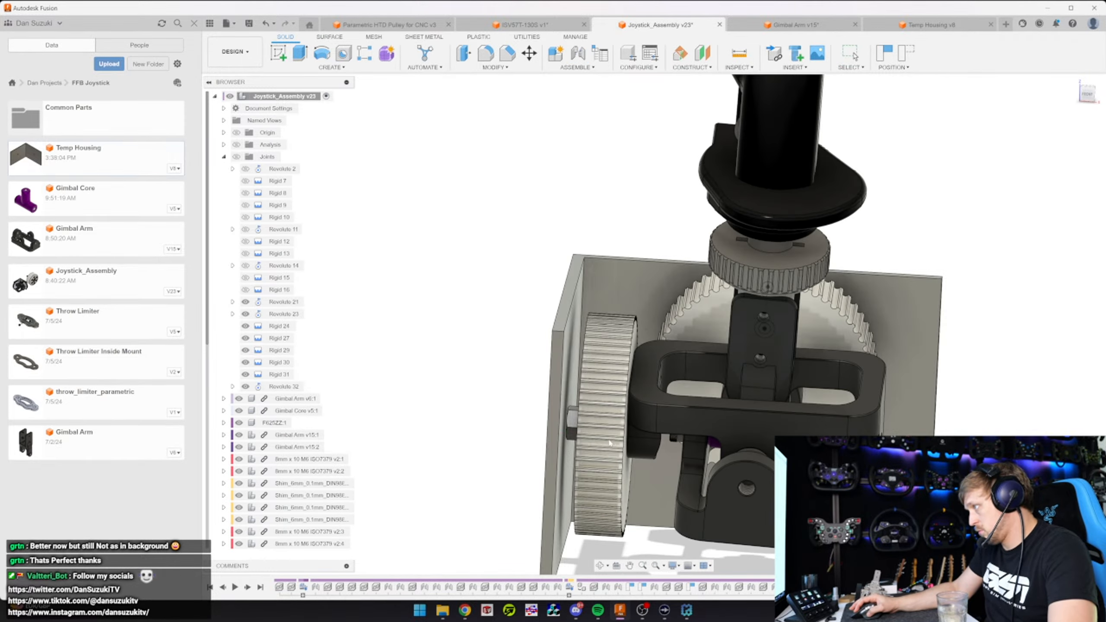
pyautogui.moveTo(610, 443); pyautogui.dragTo(614, 426)
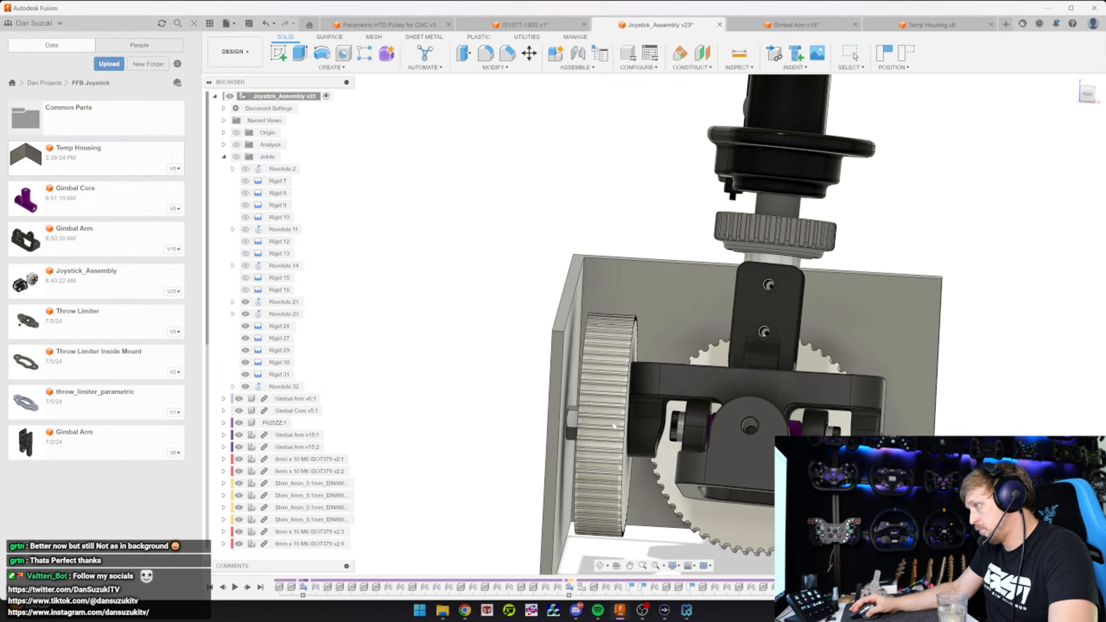
# Edit the new revolute joint and enable motion limits with a minimum of -10 deg and a maximum of 10 deg
pyautogui.rightClick(281, 386)
pyautogui.click(301, 418)
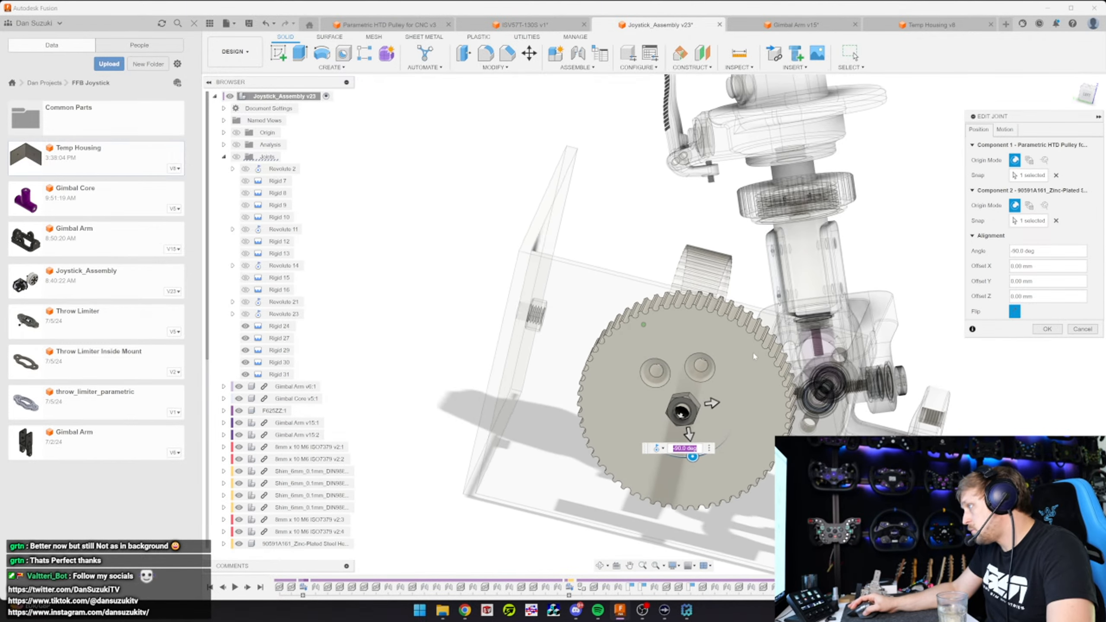
pyautogui.click(1005, 129)
pyautogui.click(1020, 191)
pyautogui.click(1019, 206)
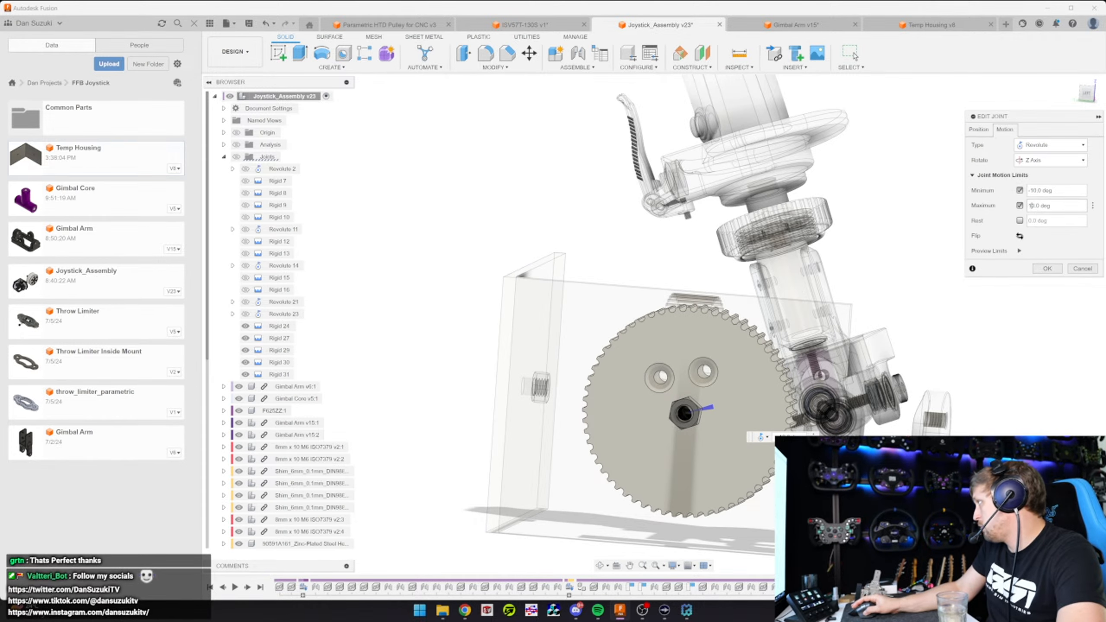
pyautogui.click(1030, 206)
pyautogui.write('1')
pyautogui.click(1036, 271)
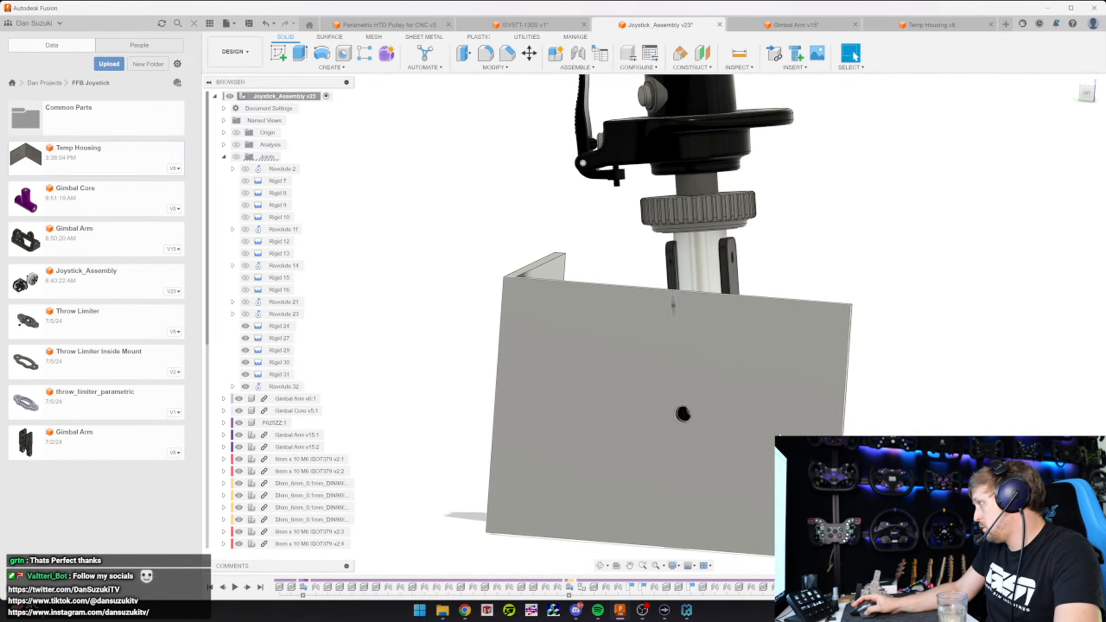
# Swing the gimbal and reopen the joint's settings to check the joystick's travel within the motion limits
pyautogui.keyDown('shift'); pyautogui.moveTo(702, 416); pyautogui.dragTo(509, 460, button='middle'); pyautogui.keyUp('shift')
pyautogui.moveTo(510, 460); pyautogui.dragTo(541, 448)
pyautogui.doubleClick(540, 449)
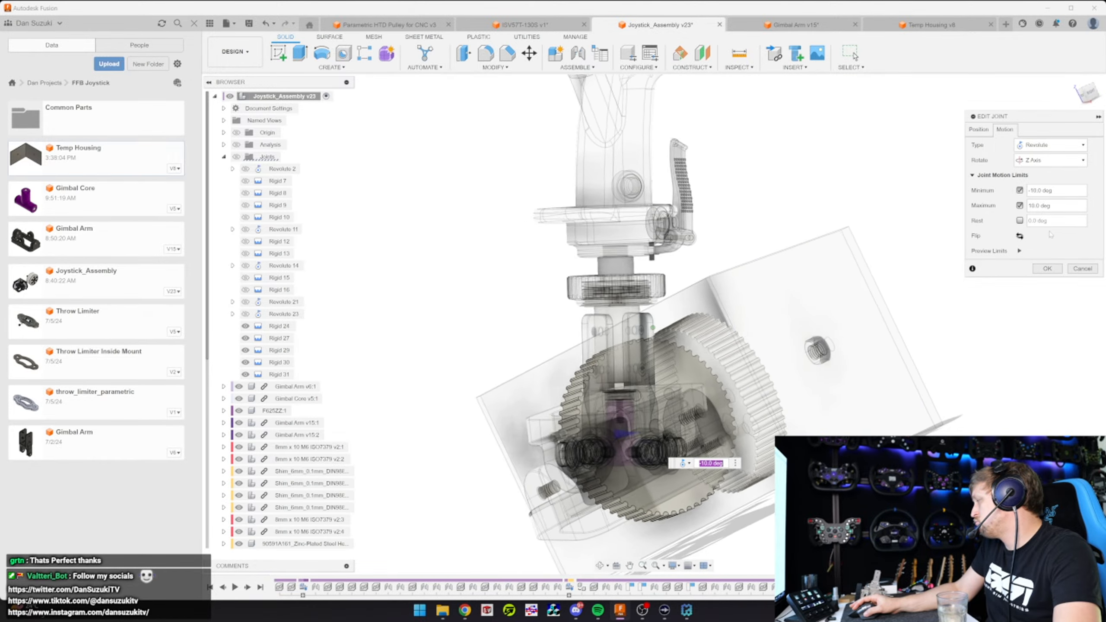
pyautogui.click(1048, 268)
pyautogui.keyDown('shift'); pyautogui.moveTo(800, 386); pyautogui.dragTo(566, 288, button='middle'); pyautogui.keyUp('shift')
pyautogui.click(1089, 96)
pyautogui.moveTo(562, 410); pyautogui.dragTo(591, 456)
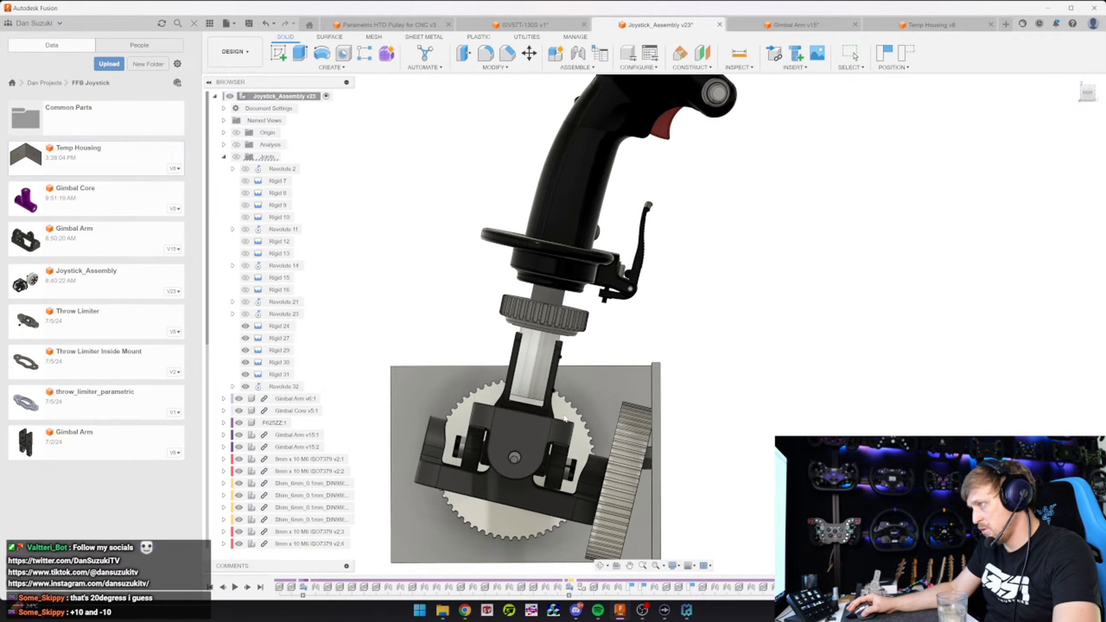
# Reopen the pulley's revolute joint and examine its alignment and orientation on the housing nut
pyautogui.doubleClick(279, 386)
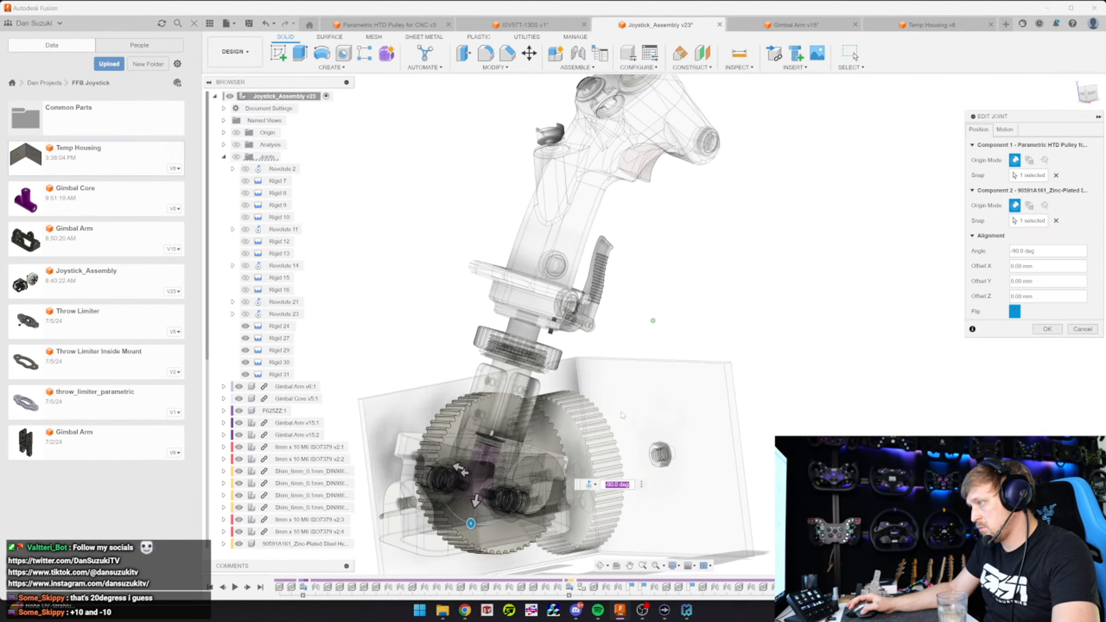
pyautogui.keyDown('shift'); pyautogui.moveTo(708, 391); pyautogui.dragTo(677, 482, button='middle'); pyautogui.keyUp('shift')
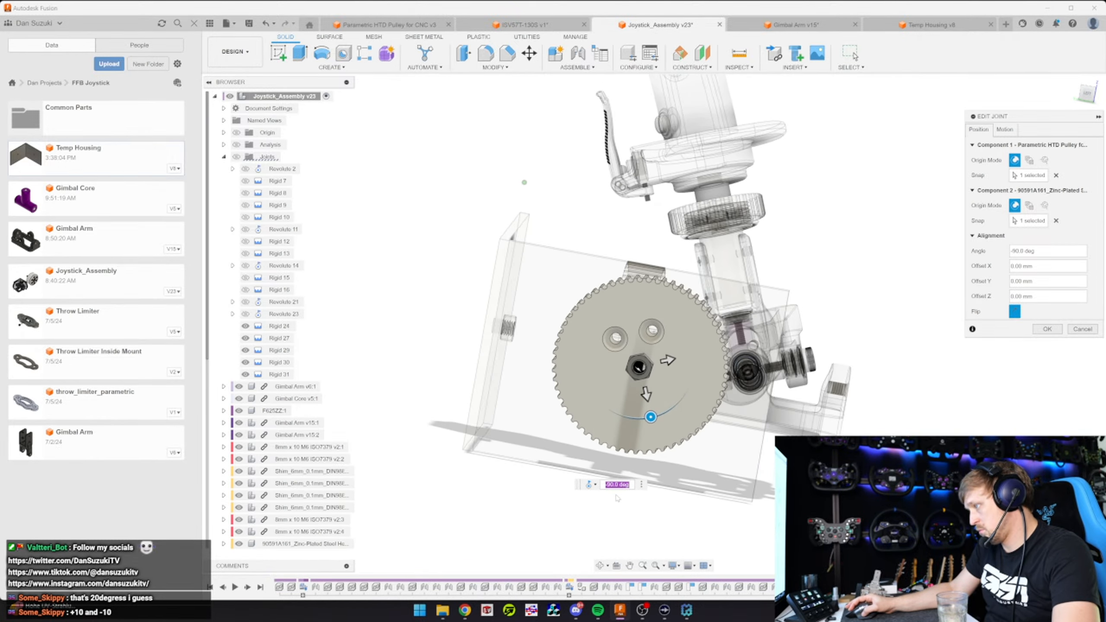
pyautogui.press('Return')
pyautogui.keyDown('shift'); pyautogui.moveTo(616, 497); pyautogui.dragTo(632, 514, button='middle'); pyautogui.keyUp('shift')
pyautogui.hotkey('ctrl', 'z')
pyautogui.rightClick(283, 387)
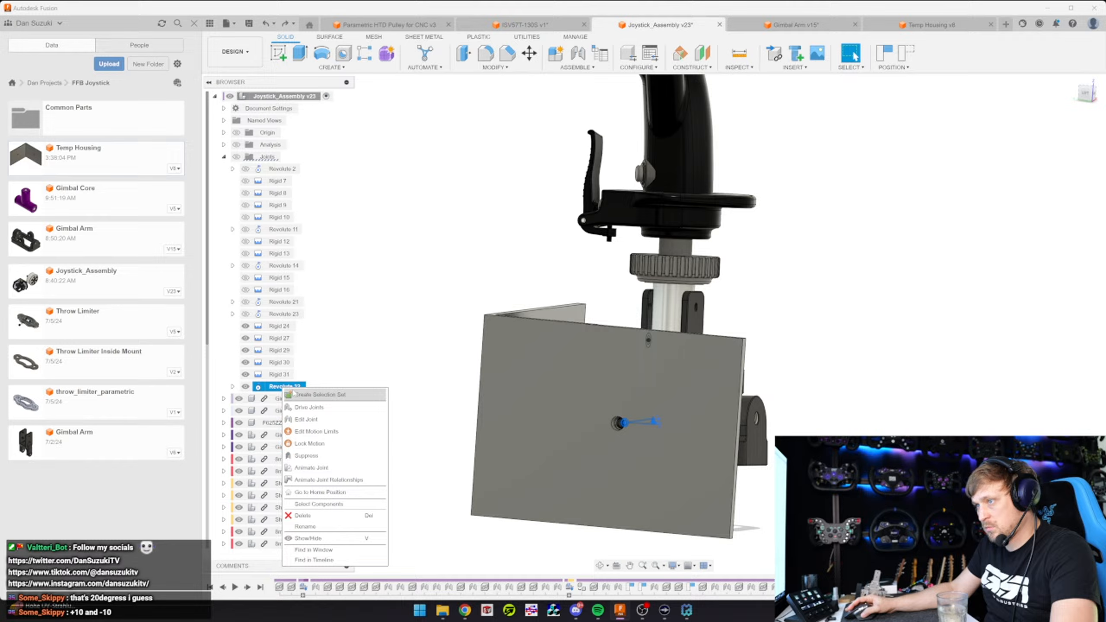
pyautogui.click(312, 421)
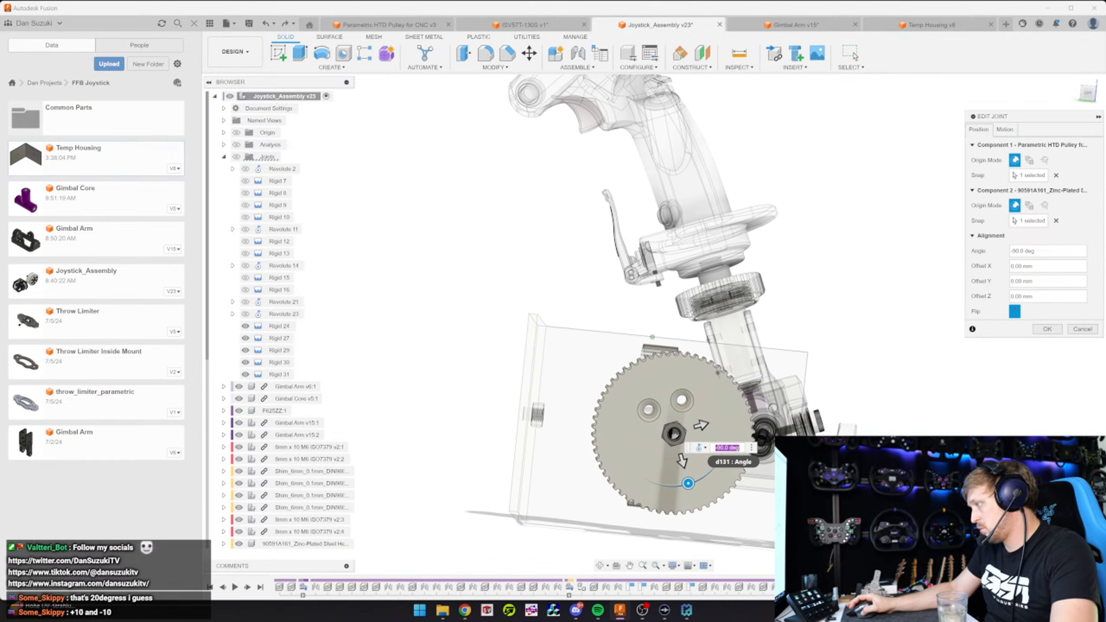
pyautogui.press('Return')
pyautogui.keyDown('shift'); pyautogui.moveTo(639, 408); pyautogui.dragTo(653, 435, button='middle'); pyautogui.keyUp('shift')
pyautogui.scroll(-3, 653, 414)
# Edit the pulley's revolute joint and disable both the minimum and maximum motion limits
pyautogui.doubleClick(284, 386)
pyautogui.keyDown('shift'); pyautogui.moveTo(601, 392); pyautogui.dragTo(705, 411, button='middle'); pyautogui.keyUp('shift')
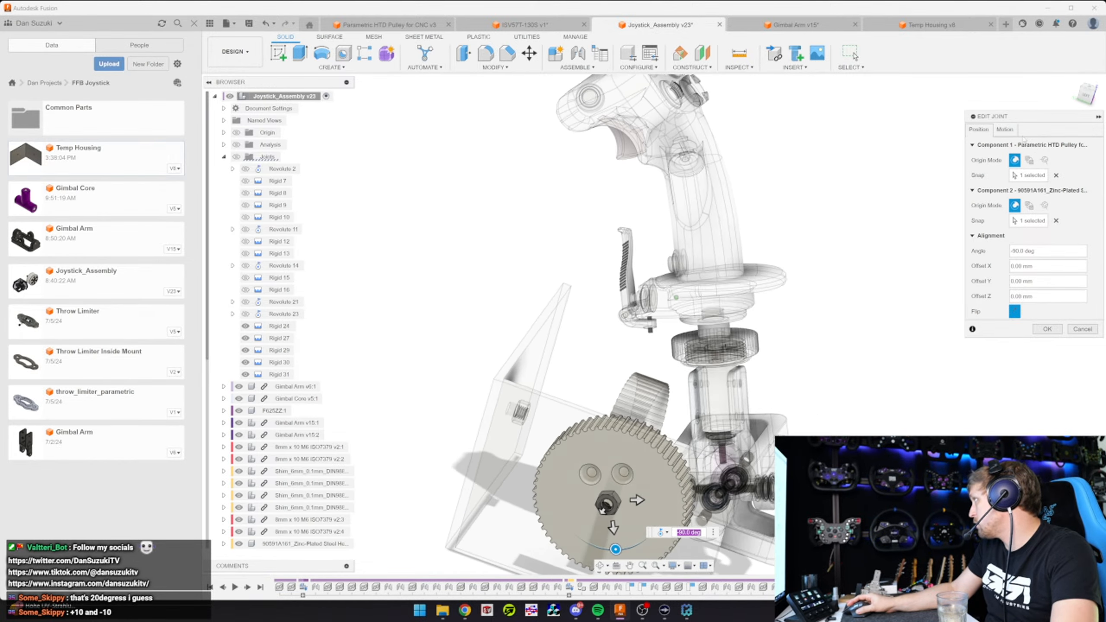
pyautogui.click(1005, 129)
pyautogui.click(1020, 190)
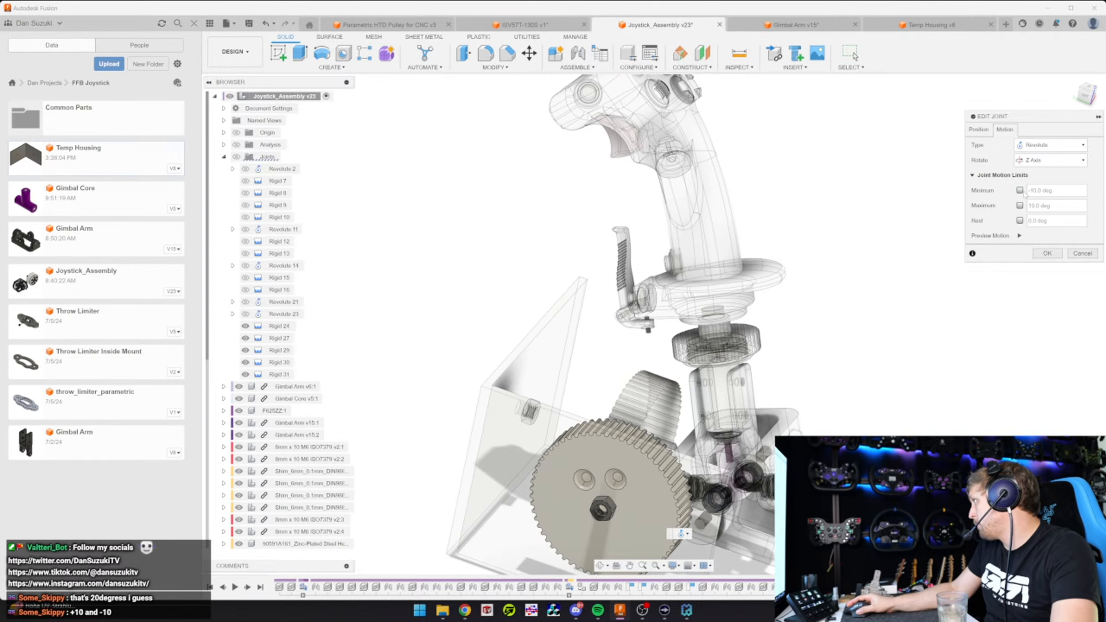
pyautogui.click(1020, 205)
pyautogui.click(1047, 253)
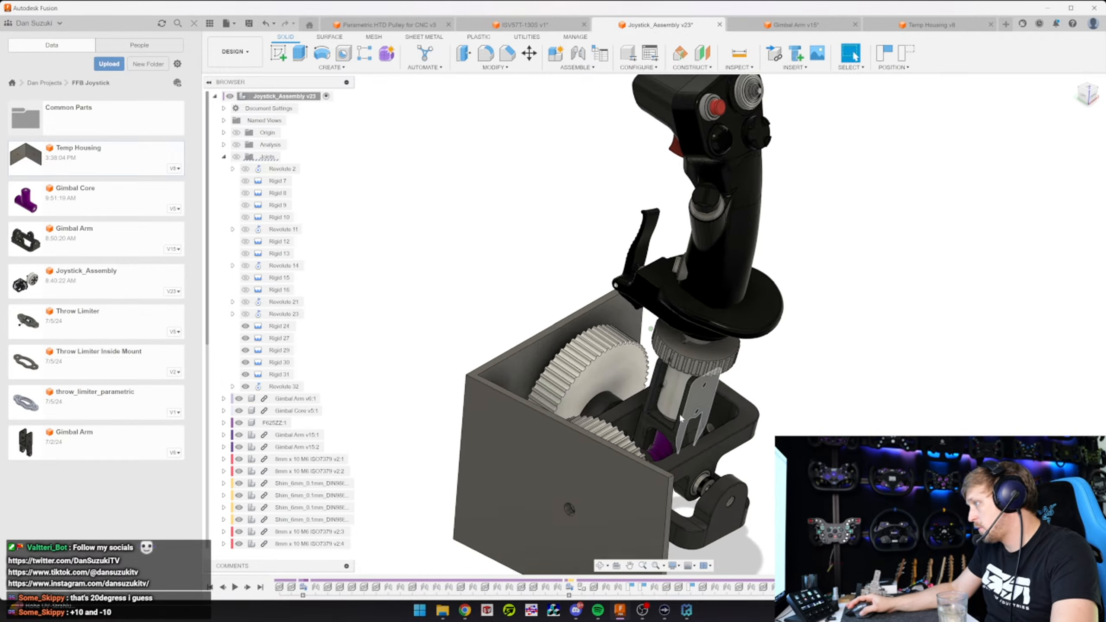
# Joint the second pulley's shaft hole to the nut on the housing's other wall with a Revolute motion and try the gimbal's movement
pyautogui.scroll(3, 573, 437)
pyautogui.moveTo(590, 398); pyautogui.dragTo(619, 381)
pyautogui.keyDown('shift'); pyautogui.moveTo(619, 379); pyautogui.dragTo(679, 332, button='middle'); pyautogui.keyUp('shift')
pyautogui.press('j')
pyautogui.click(725, 362)
pyautogui.keyDown('shift'); pyautogui.moveTo(725, 362); pyautogui.dragTo(740, 392, button='middle'); pyautogui.keyUp('shift')
pyautogui.scroll(3, 697, 348)
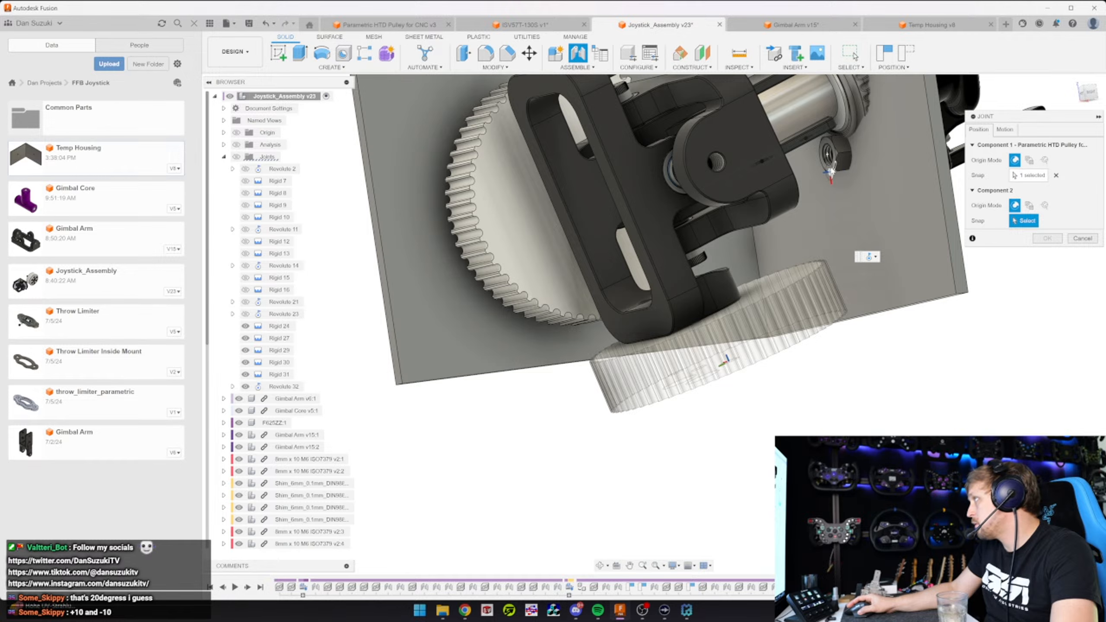
pyautogui.click(832, 167)
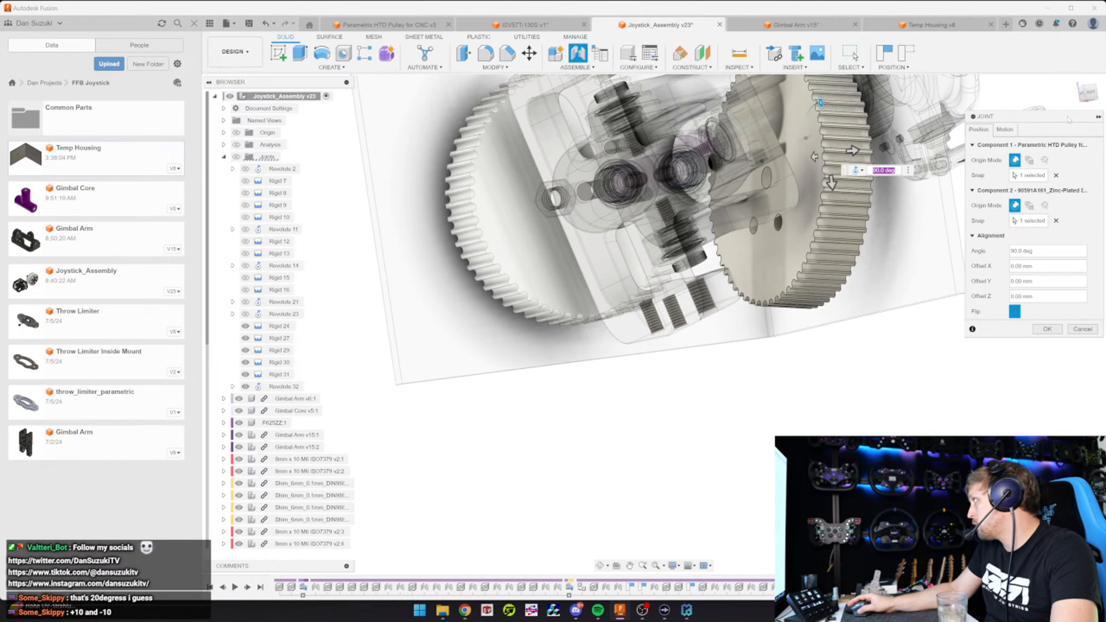
pyautogui.click(1047, 254)
pyautogui.scroll(-5, 834, 249)
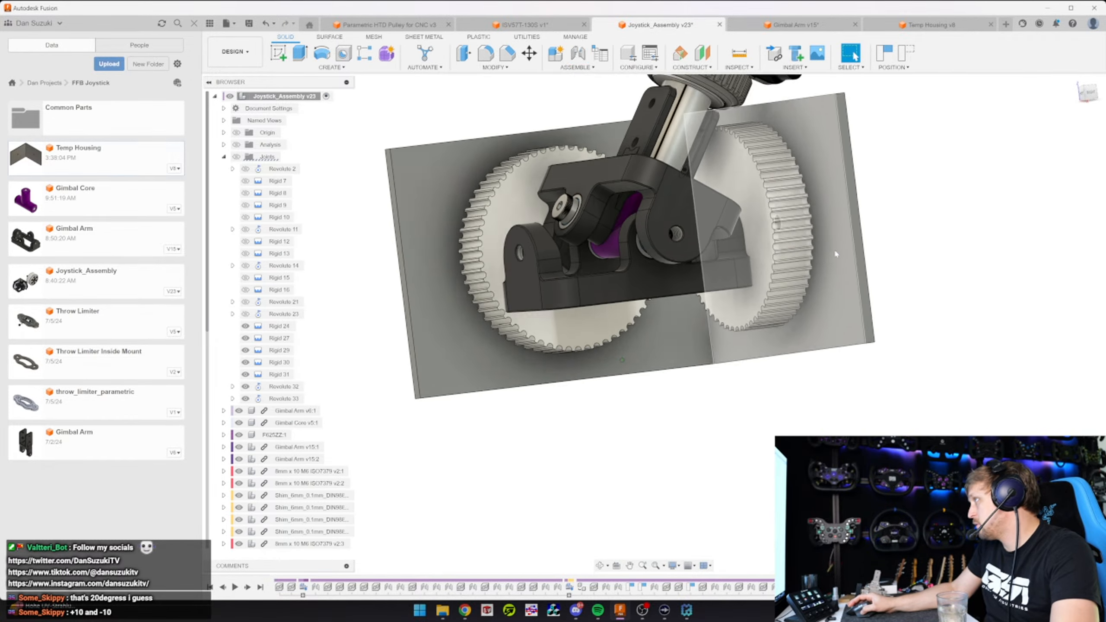
pyautogui.moveTo(669, 348)
pyautogui.mouseDown()
pyautogui.moveTo(678, 338)
pyautogui.moveTo(670, 351)
pyautogui.mouseUp()
pyautogui.keyDown('shift'); pyautogui.moveTo(775, 300); pyautogui.dragTo(717, 313, button='middle'); pyautogui.keyUp('shift')
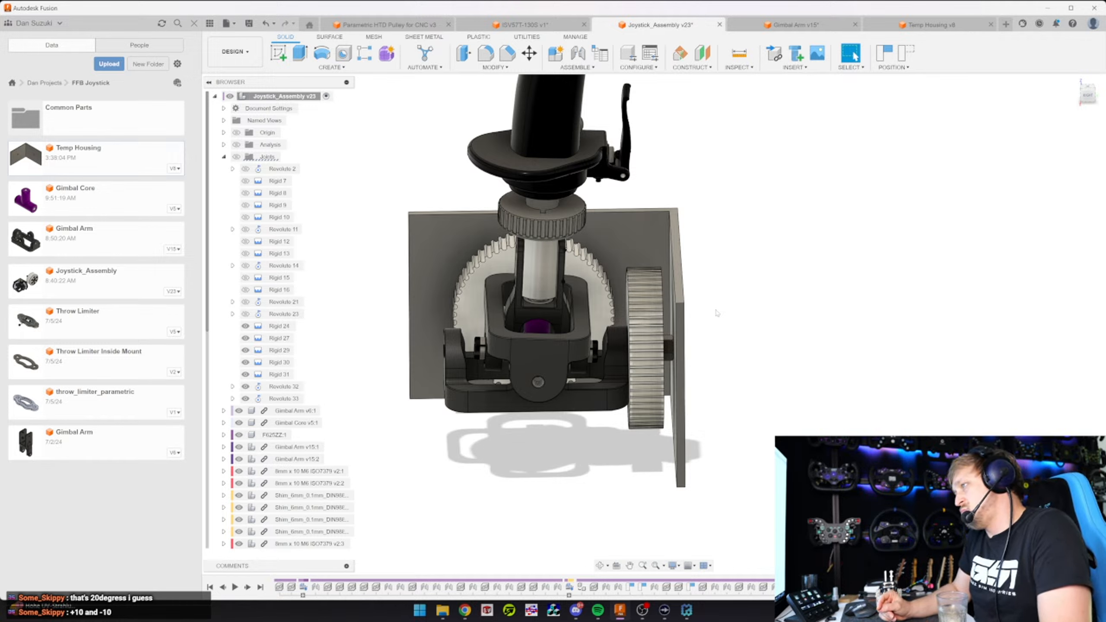
# Enable contact sets for the joystick assembly
pyautogui.scroll(-5, 717, 313)
pyautogui.keyDown('shift'); pyautogui.moveTo(636, 388); pyautogui.dragTo(651, 392, button='middle'); pyautogui.keyUp('shift')
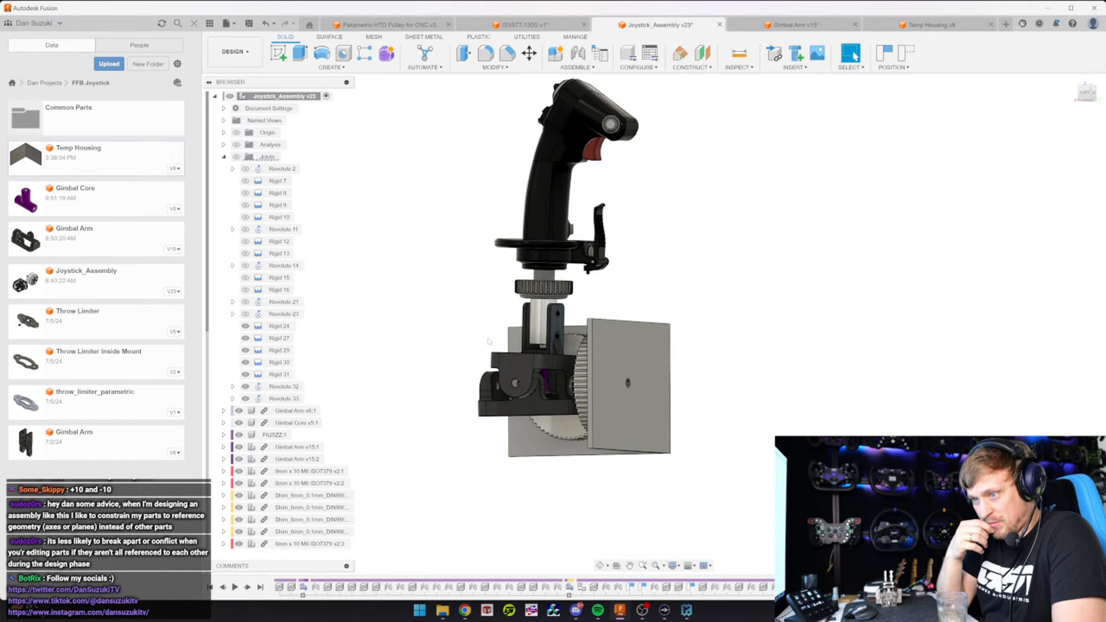
pyautogui.keyDown('shift'); pyautogui.moveTo(488, 342); pyautogui.dragTo(541, 315, button='middle'); pyautogui.keyUp('shift')
pyautogui.scroll(3, 541, 315)
pyautogui.moveTo(518, 88); pyautogui.dragTo(585, 97, button='middle')
pyautogui.click(575, 68)
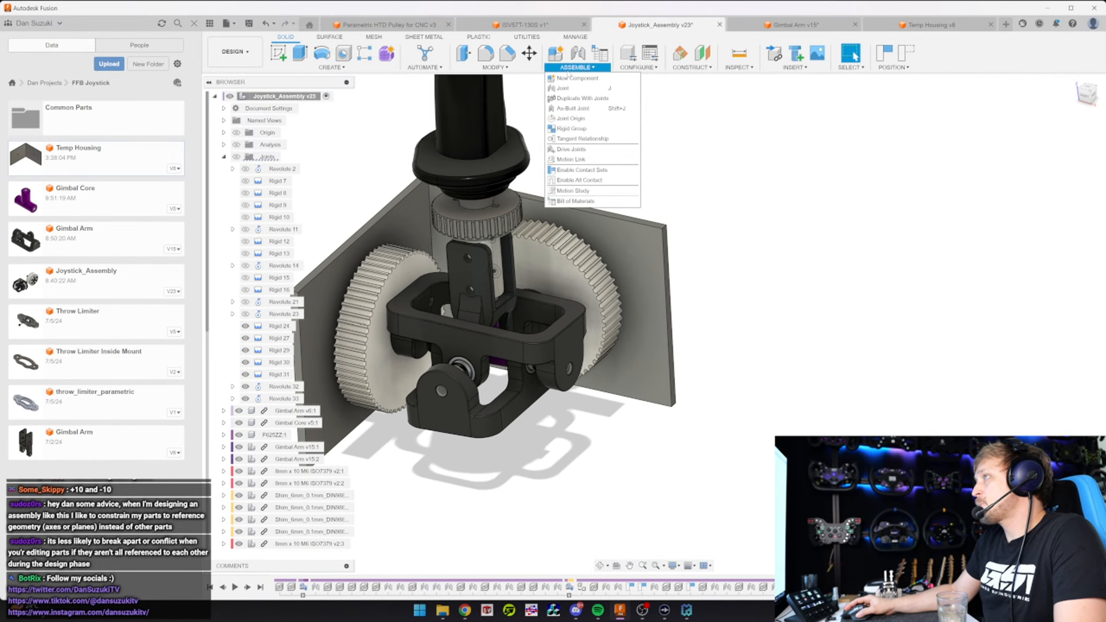
pyautogui.click(598, 170)
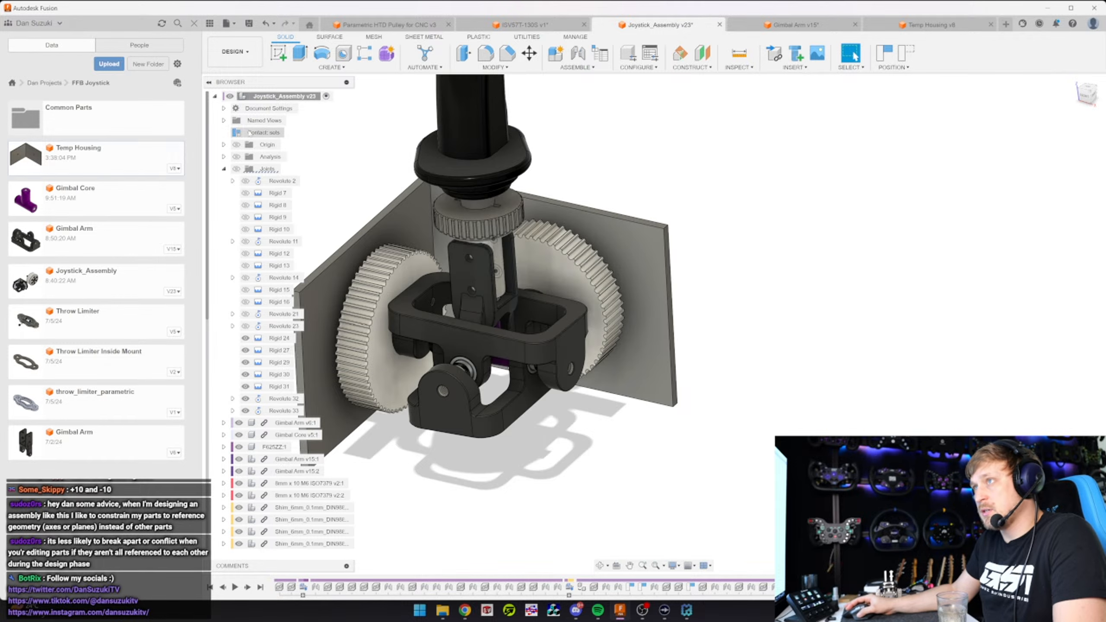
# Disable contact for the joystick assembly and enable its contact sets again
pyautogui.rightClick(244, 133)
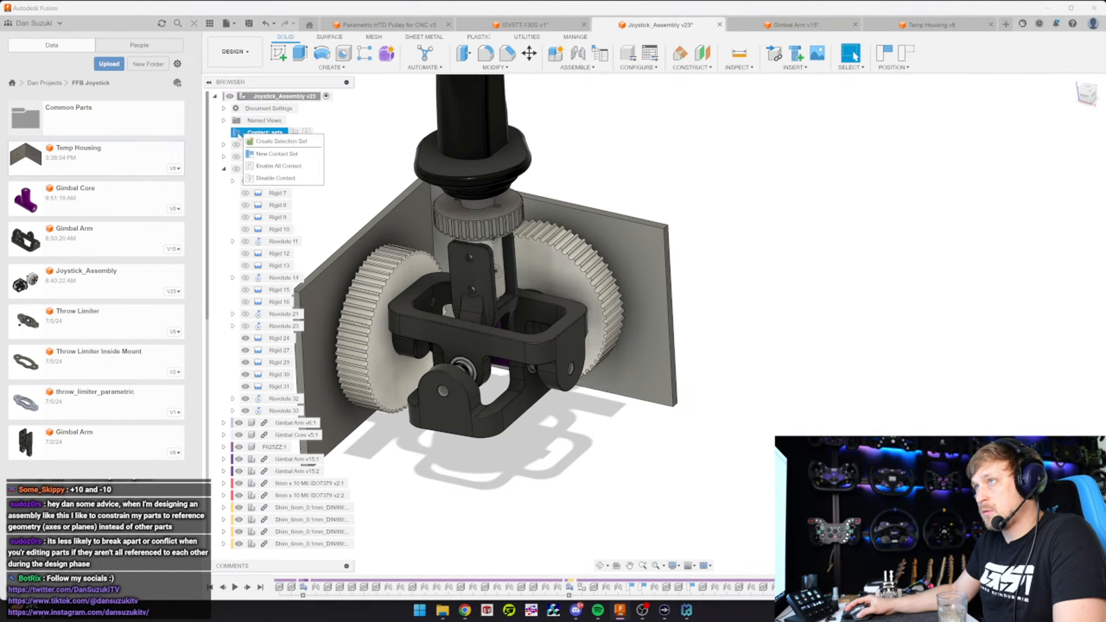
pyautogui.click(284, 134)
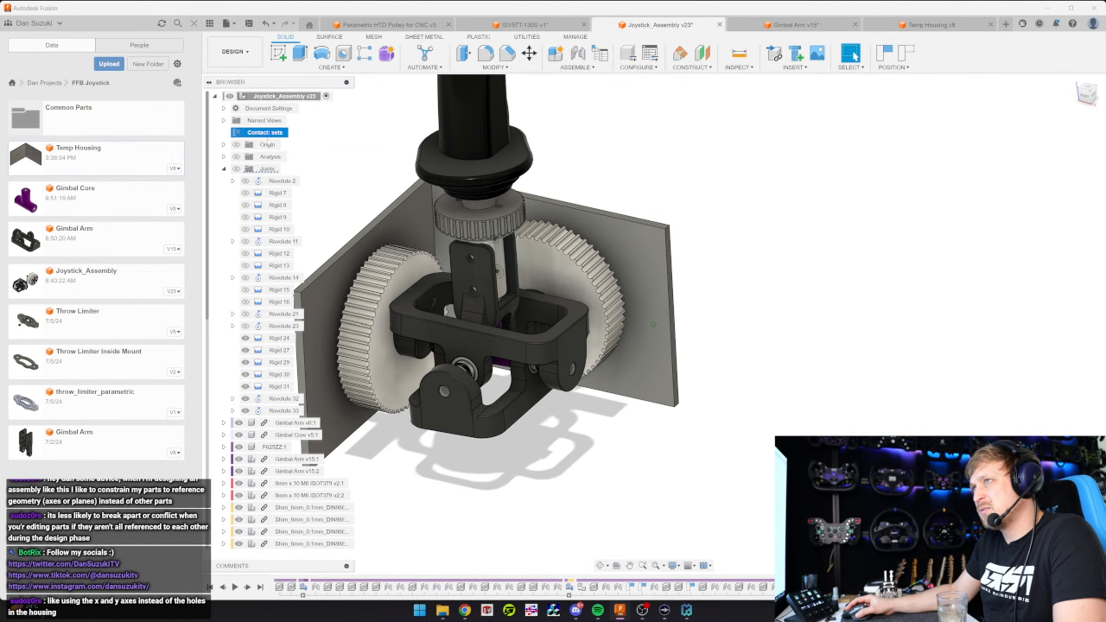
pyautogui.click(292, 133)
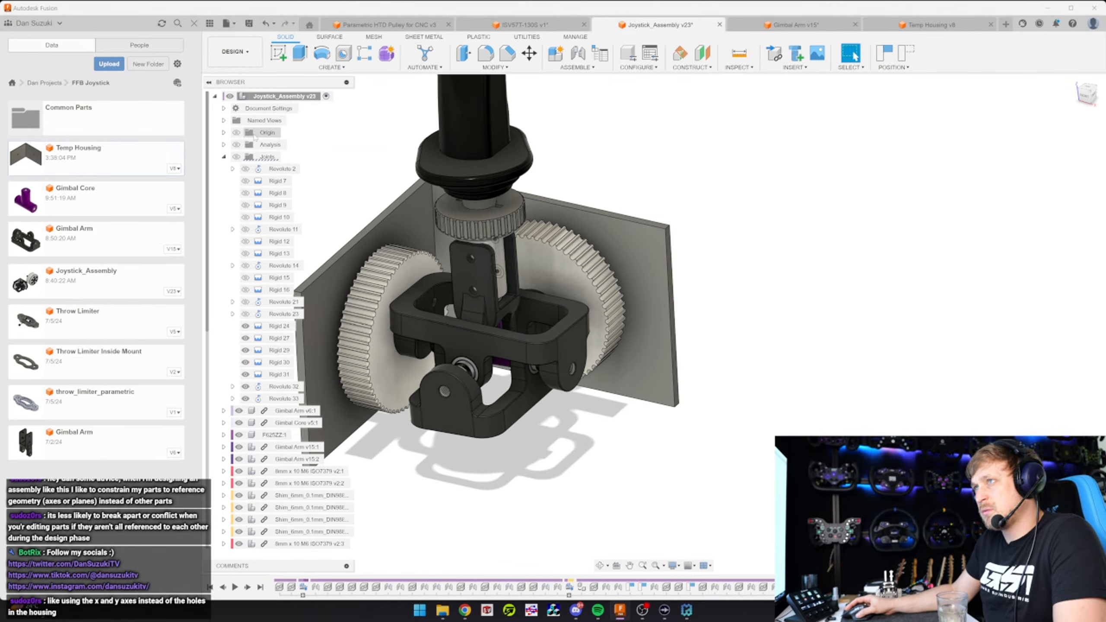
pyautogui.click(606, 70)
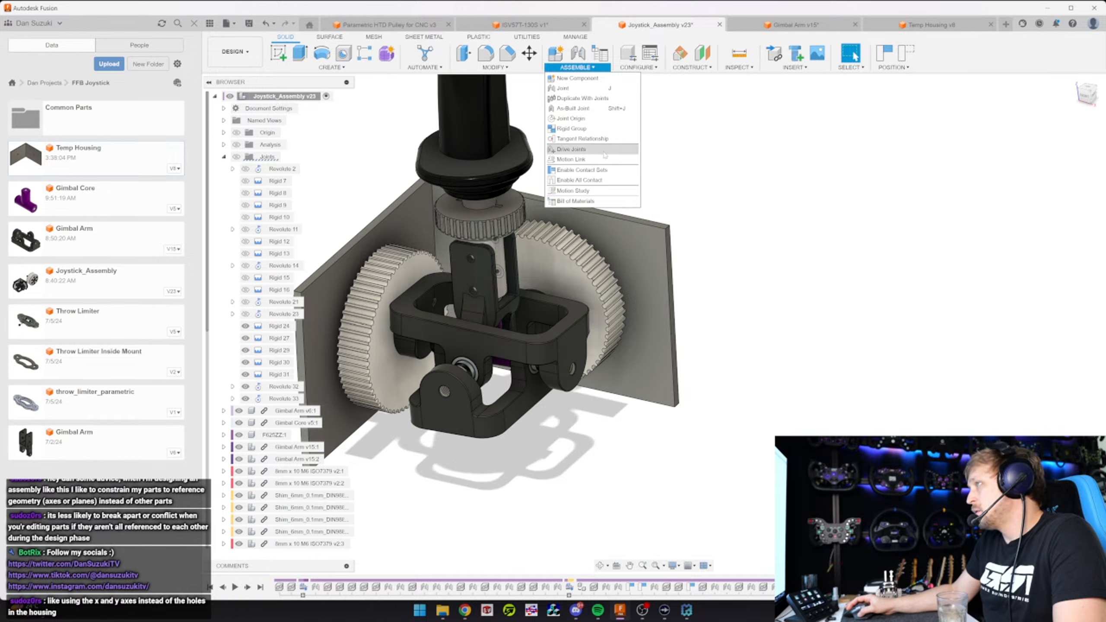
pyautogui.click(605, 173)
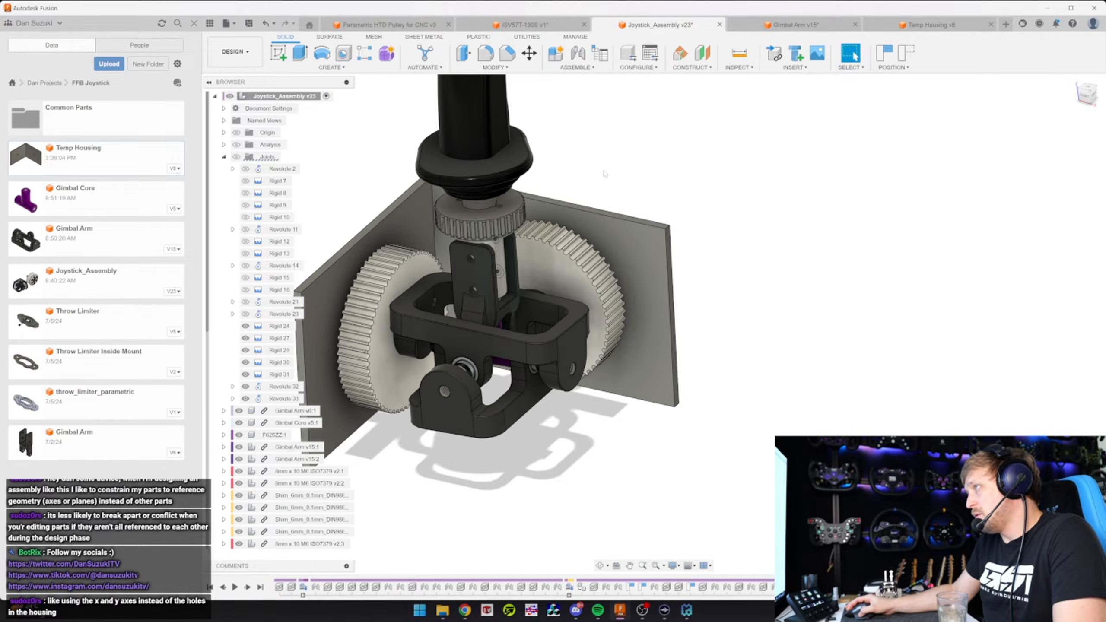
pyautogui.keyDown('shift'); pyautogui.moveTo(605, 174); pyautogui.dragTo(427, 161, button='middle'); pyautogui.keyUp('shift')
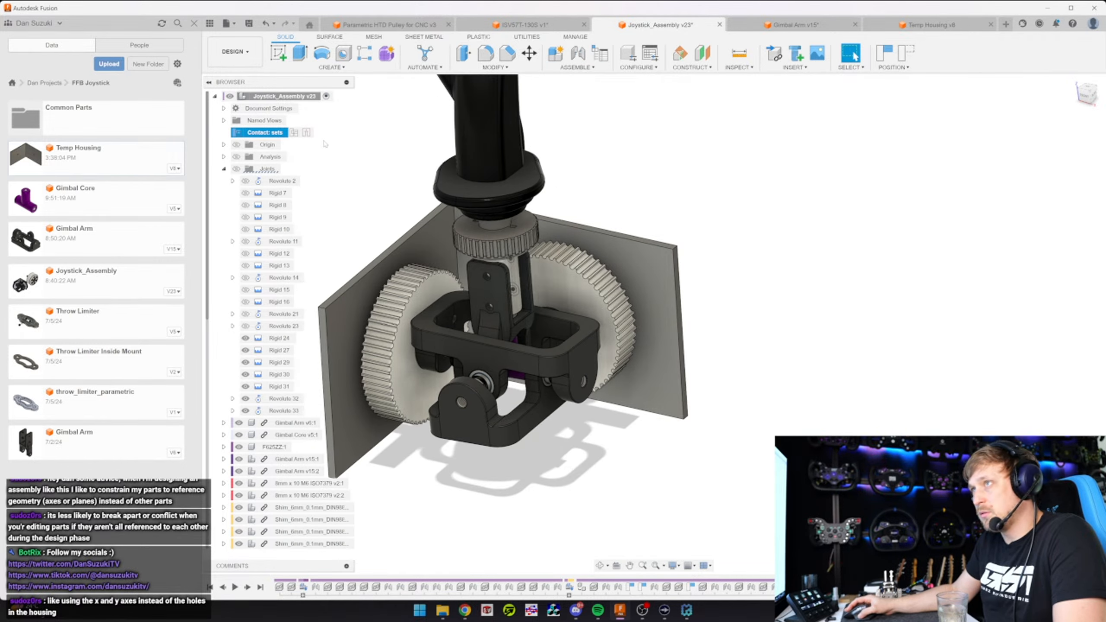
# Create a new contact set between the two outer gimbal arms, Gimbal Arm v15:1 and v15:2
pyautogui.rightClick(255, 135)
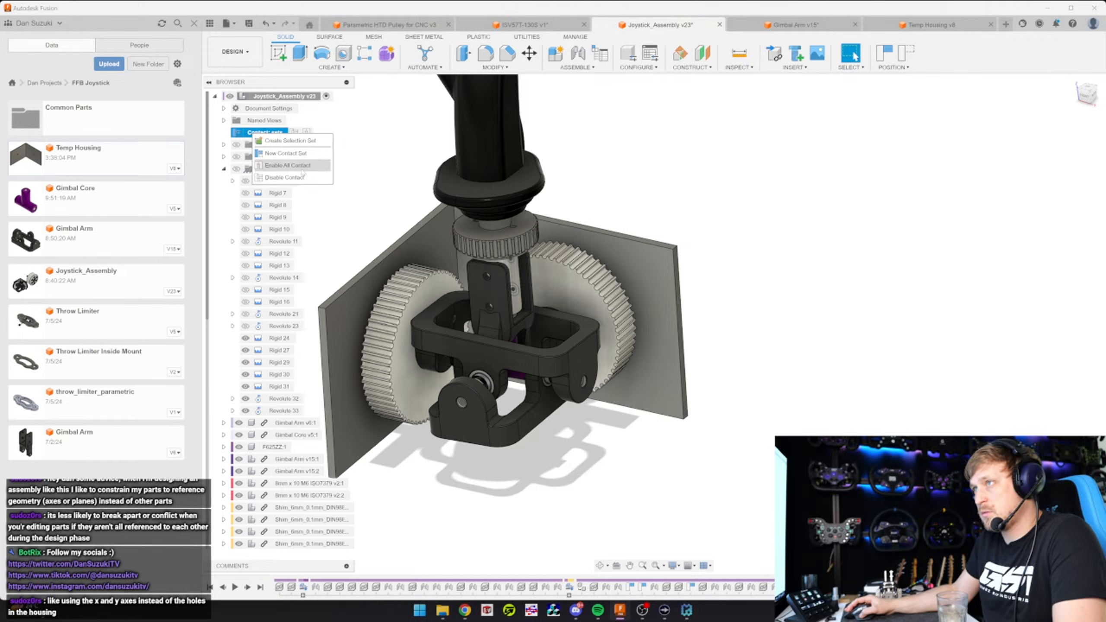
pyautogui.click(281, 153)
pyautogui.keyDown('shift'); pyautogui.moveTo(631, 283); pyautogui.dragTo(613, 355, button='middle'); pyautogui.keyUp('shift')
pyautogui.click(530, 369)
pyautogui.click(579, 387)
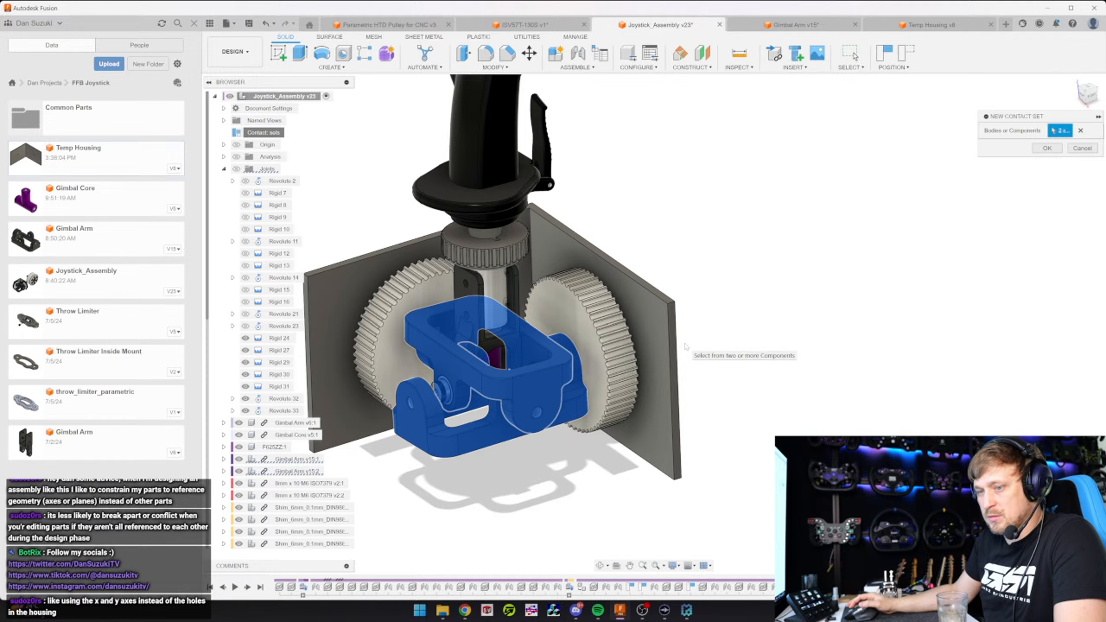
pyautogui.click(1047, 148)
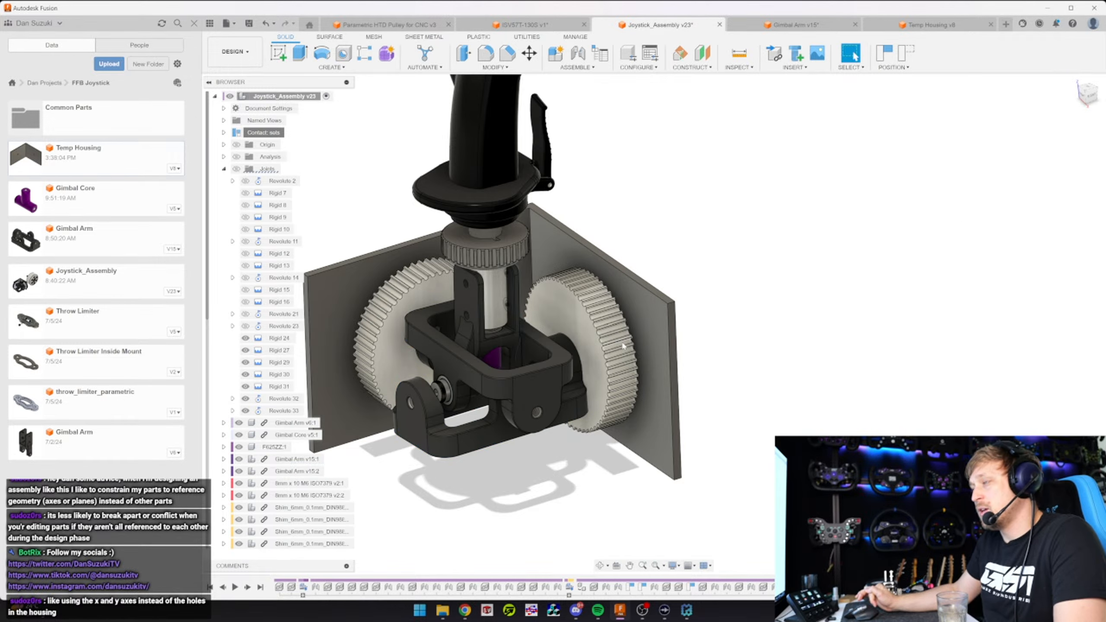
# Swing the joystick and pulleys to test the contact between the gimbal arms, undoing a movement along the way
pyautogui.moveTo(540, 267); pyautogui.dragTo(383, 349)
pyautogui.keyDown('shift'); pyautogui.moveTo(383, 348); pyautogui.dragTo(652, 197, button='middle'); pyautogui.keyUp('shift')
pyautogui.moveTo(651, 197); pyautogui.dragTo(620, 193)
pyautogui.keyDown('shift'); pyautogui.moveTo(619, 194); pyautogui.dragTo(407, 220, button='middle'); pyautogui.keyUp('shift')
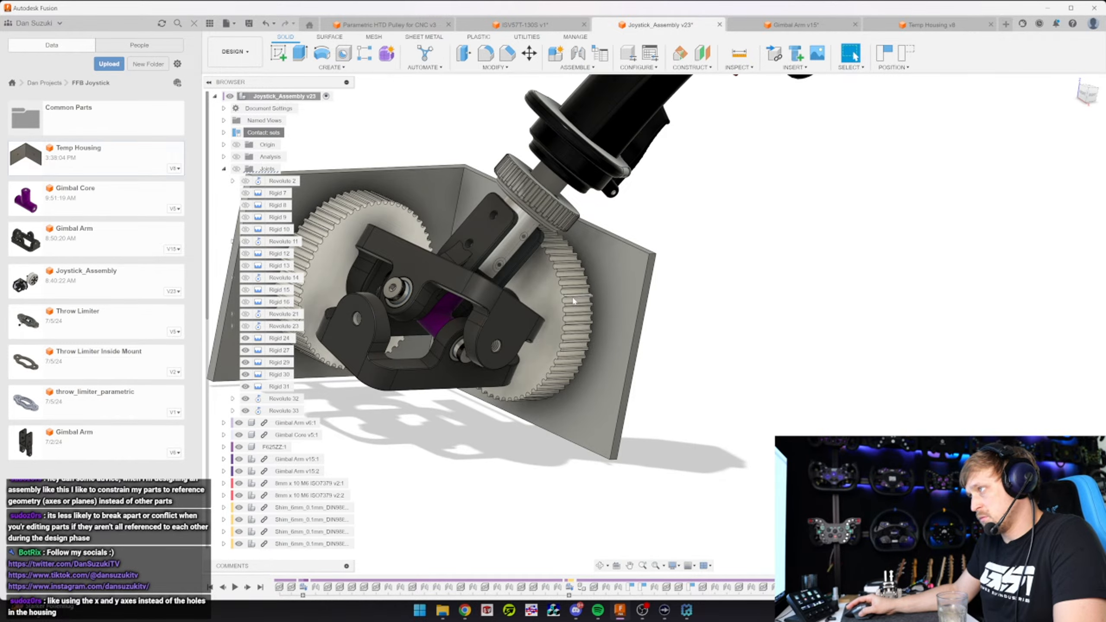
pyautogui.moveTo(571, 294); pyautogui.dragTo(459, 272)
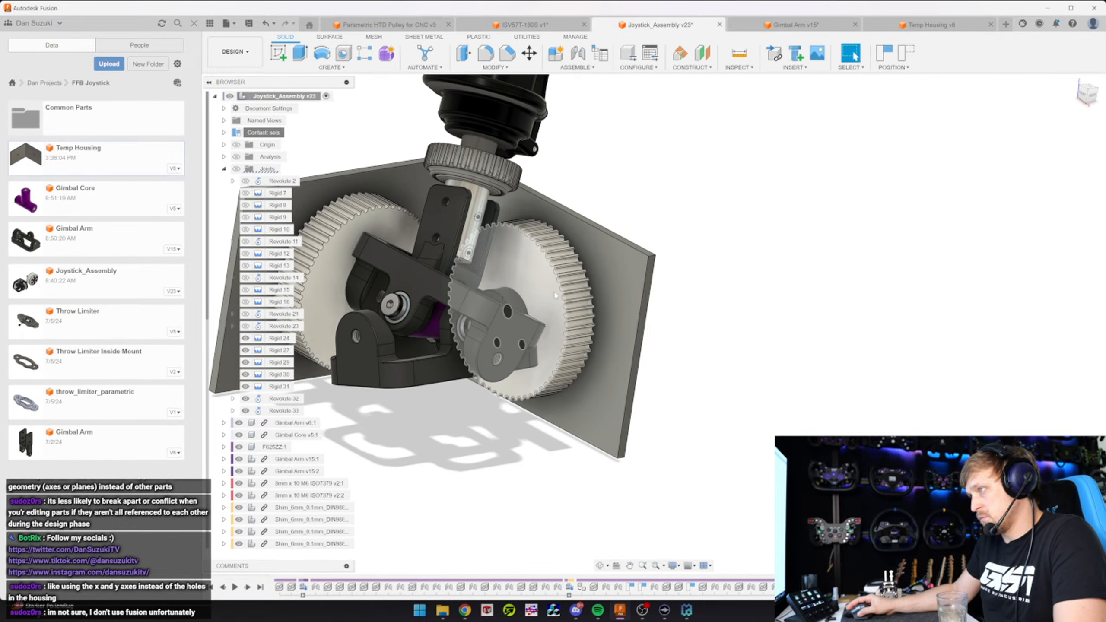
pyautogui.hotkey('ctrl', 'z')
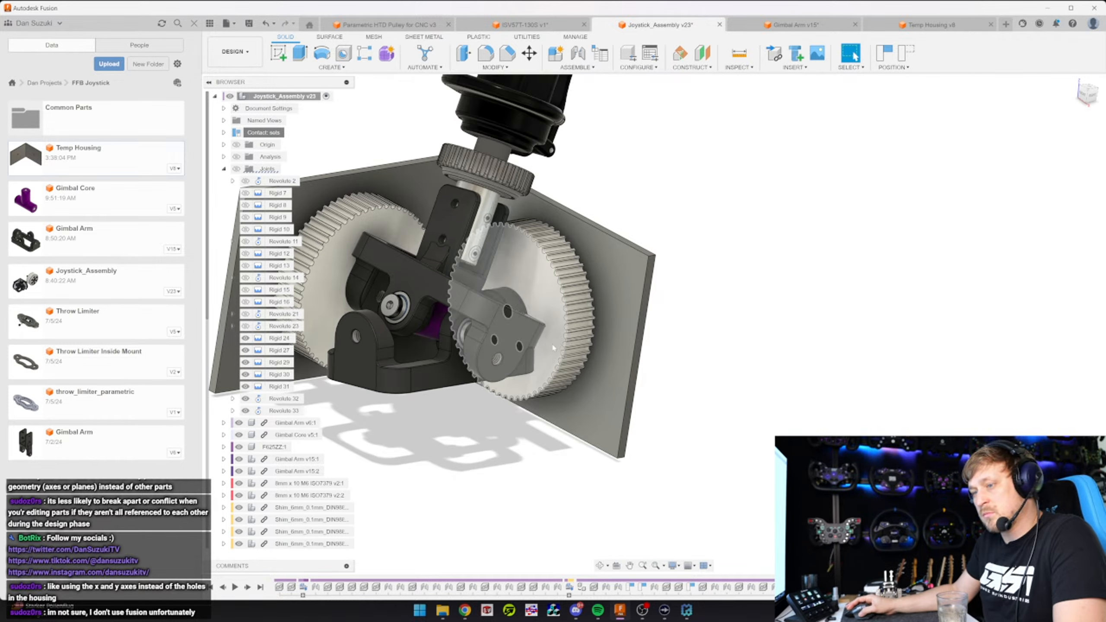
pyautogui.moveTo(577, 286); pyautogui.dragTo(521, 288)
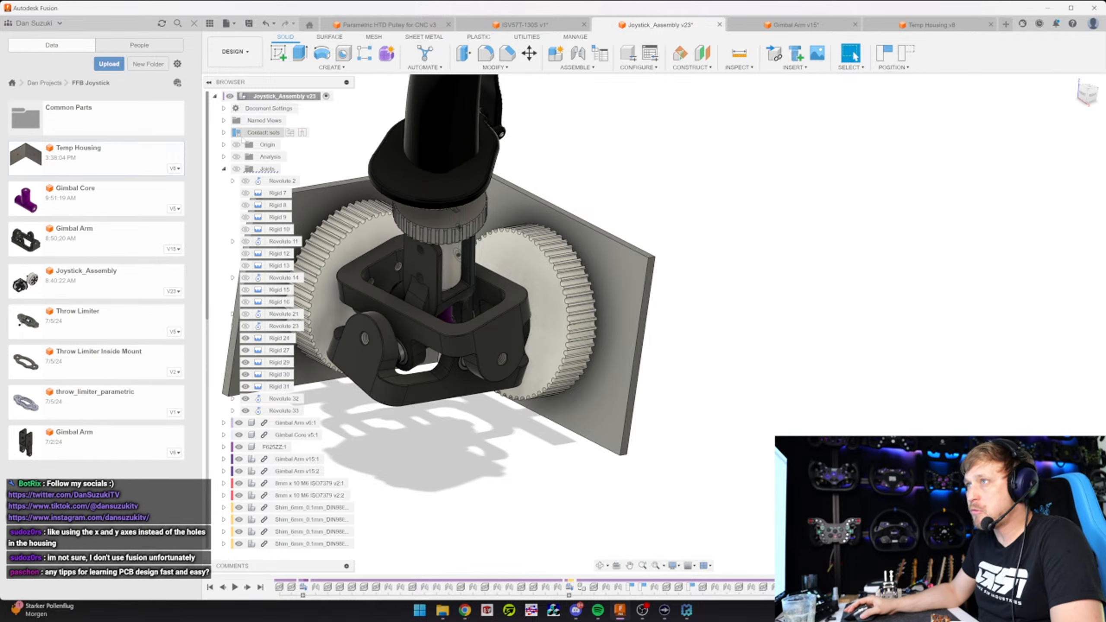
# Delete the contact set between the two gimbal arms and try the pulleys' movement without it
pyautogui.click(223, 132)
pyautogui.click(255, 145)
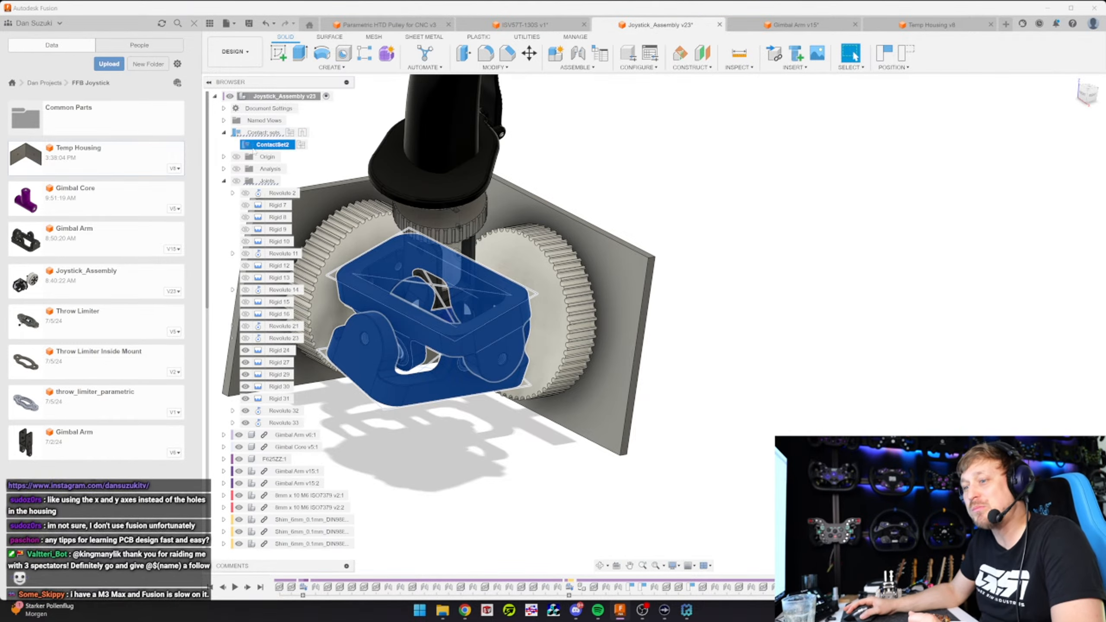
pyautogui.press('Delete')
pyautogui.moveTo(354, 236); pyautogui.dragTo(392, 237)
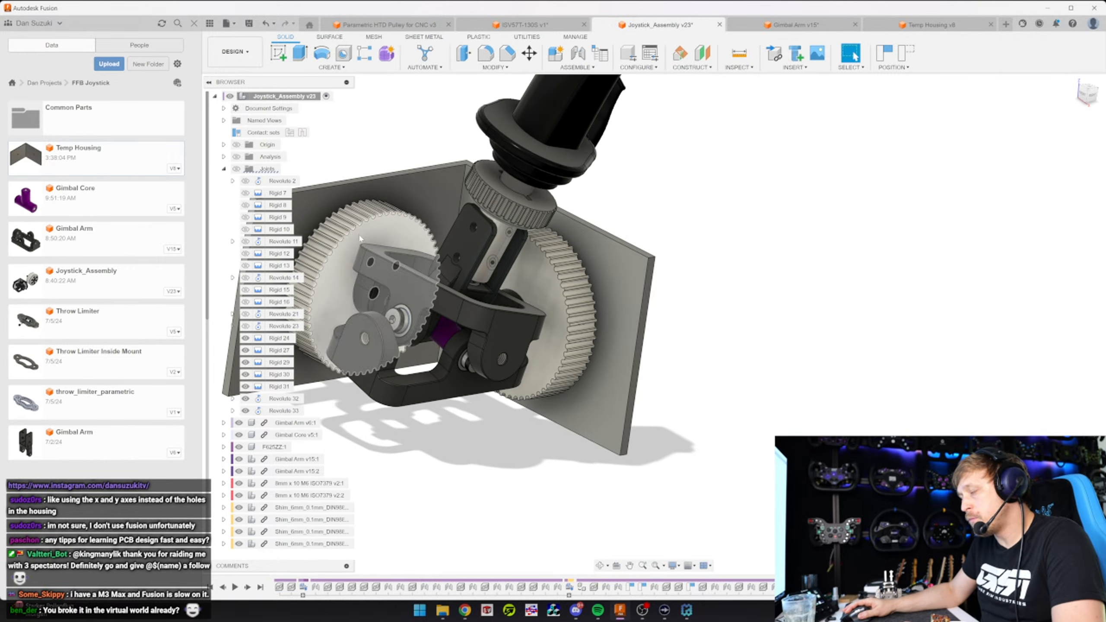
pyautogui.moveTo(575, 314); pyautogui.dragTo(575, 264)
pyautogui.moveTo(310, 289); pyautogui.dragTo(313, 300)
# Collapse the joints list, hide Gimbal Arm v15:2 and examine how the inner gimbal parts move
pyautogui.click(223, 168)
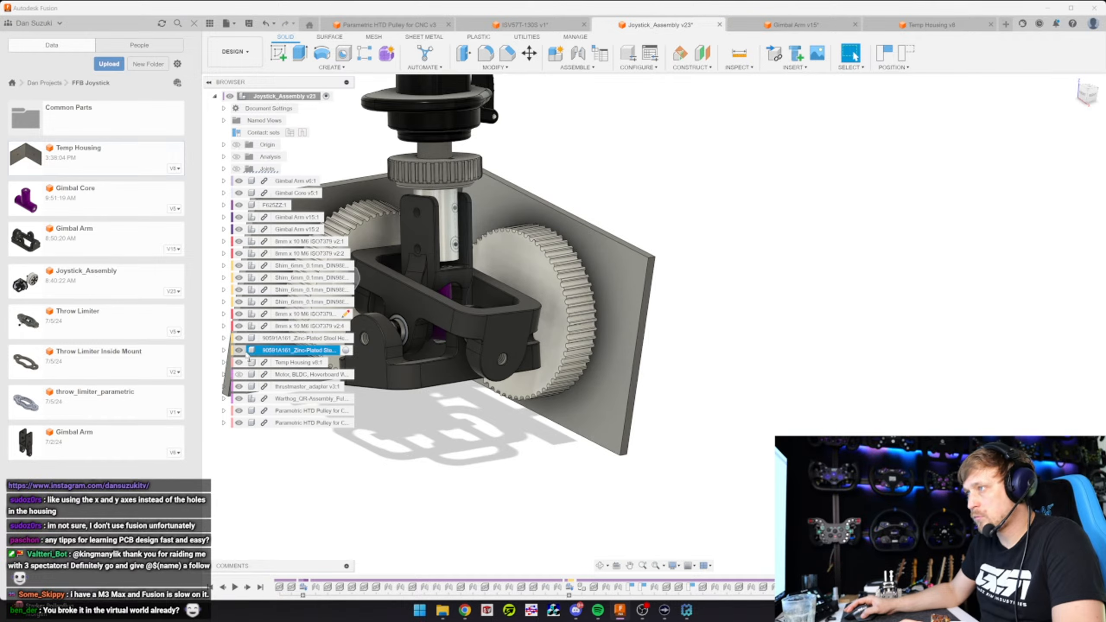
pyautogui.moveTo(458, 226); pyautogui.dragTo(529, 362)
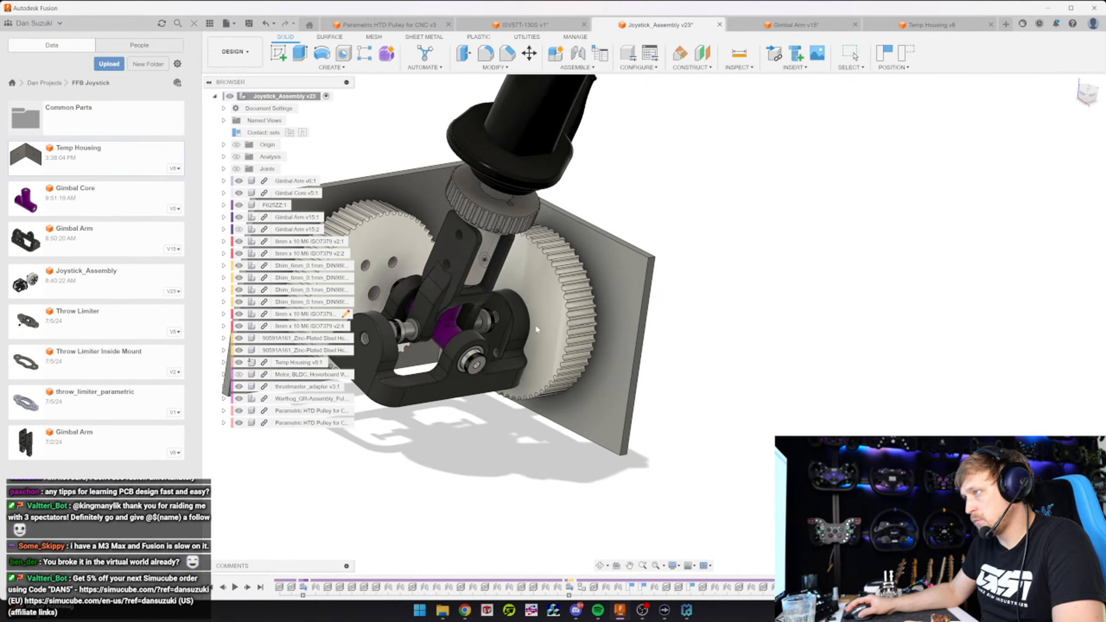
pyautogui.scroll(5, 533, 344)
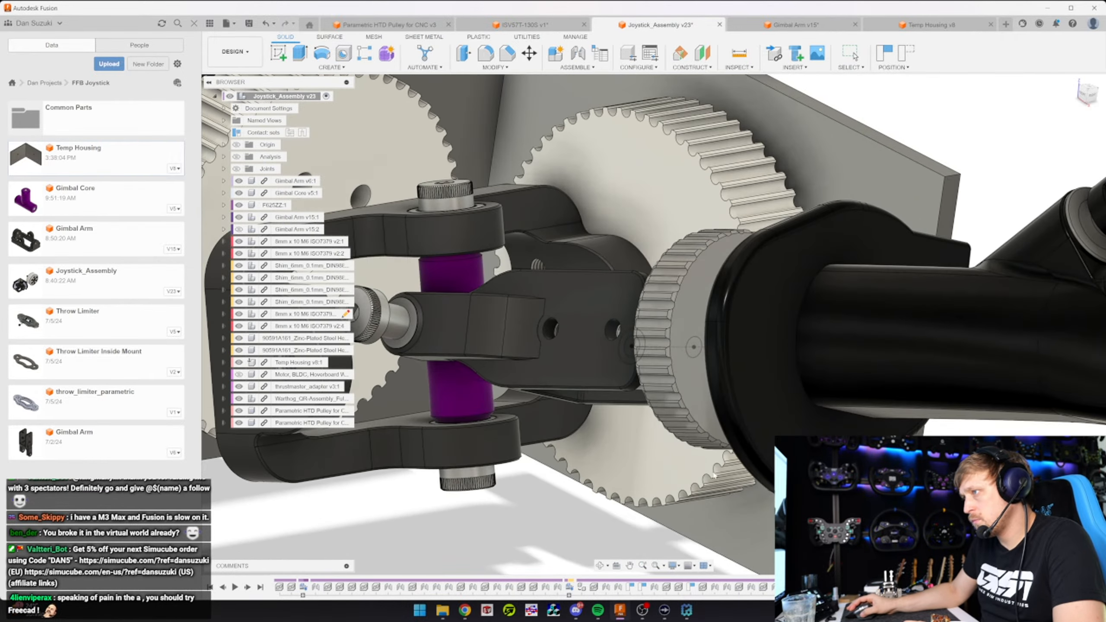
pyautogui.keyDown('shift'); pyautogui.moveTo(714, 476); pyautogui.dragTo(715, 350, button='middle'); pyautogui.keyUp('shift')
pyautogui.scroll(-5, 714, 350)
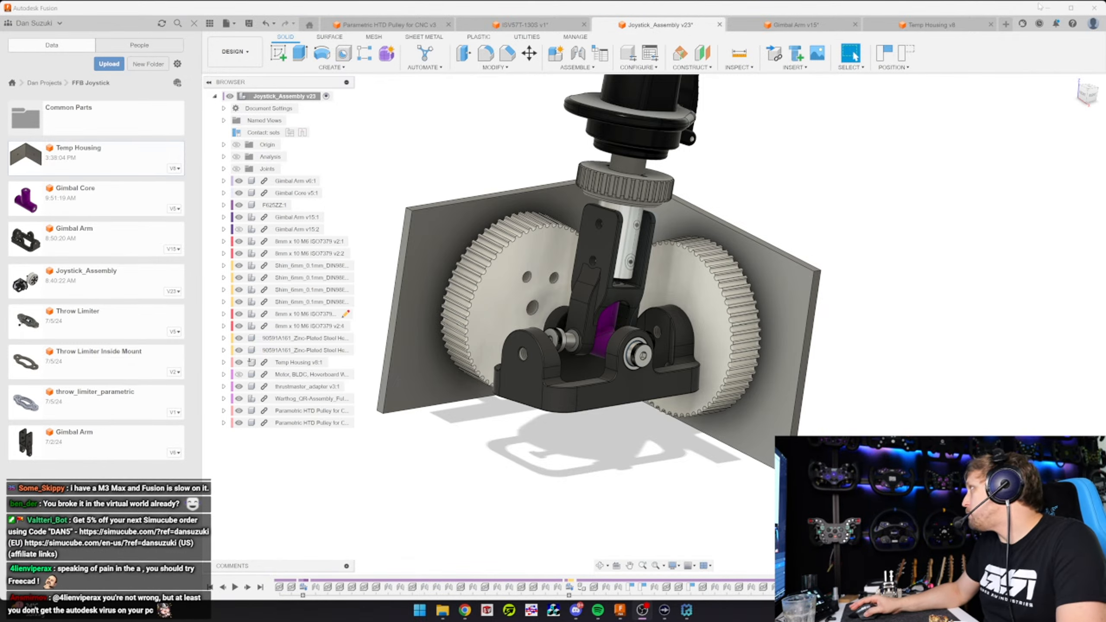
# Switch to the browser, check the chat in Twitch's Stream-Manager and return to the Fusion assembly
pyautogui.click(464, 611)
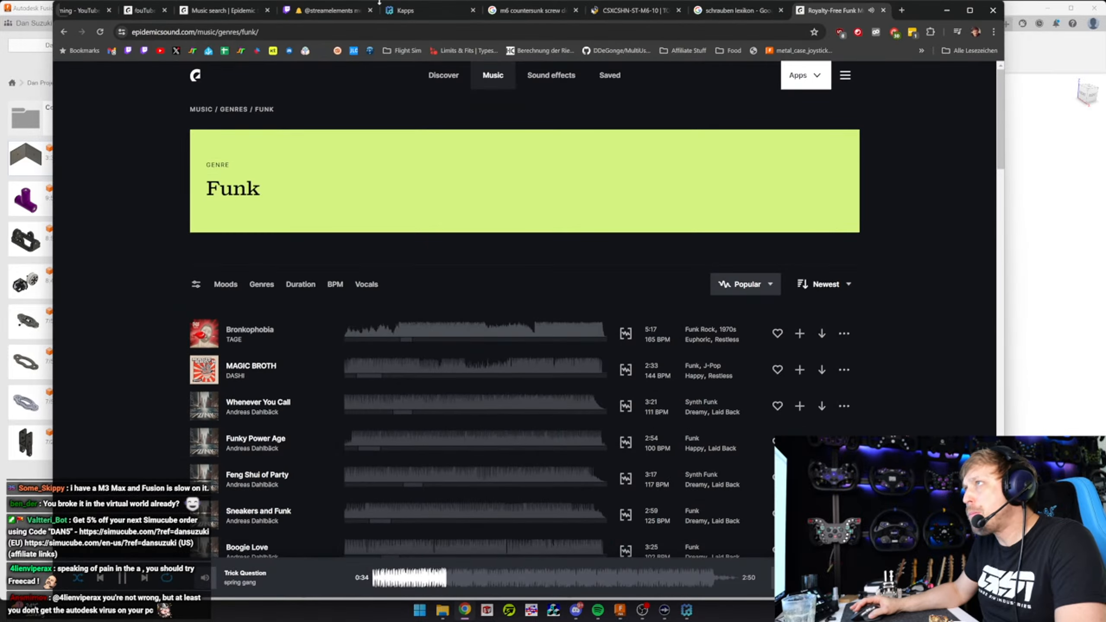
pyautogui.click(311, 10)
pyautogui.scroll(3, 305, 426)
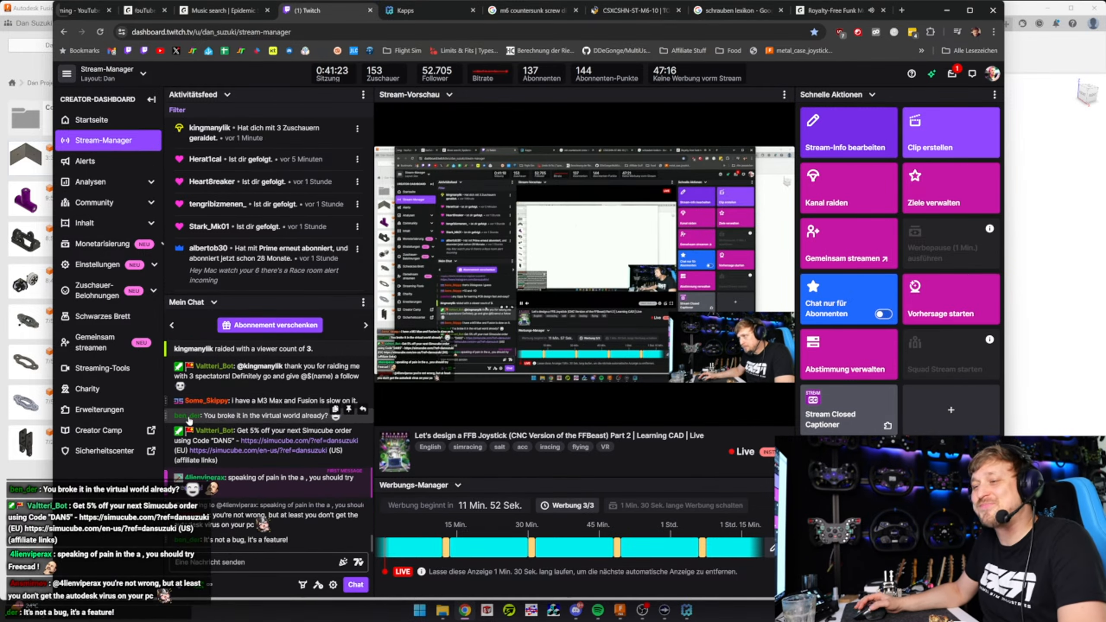
pyautogui.click(387, 414)
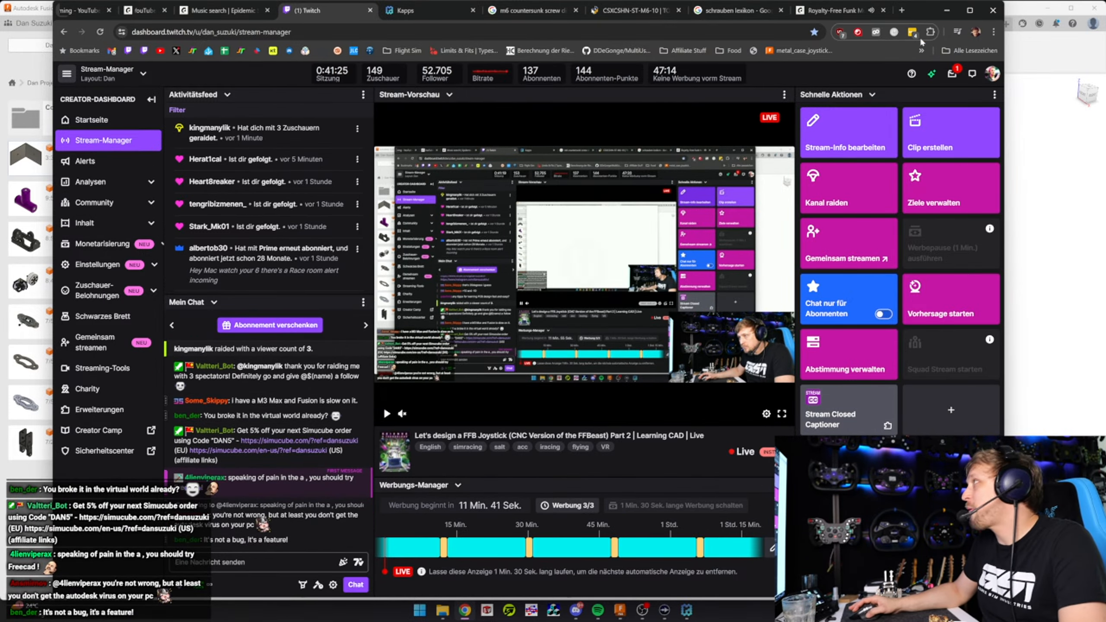
pyautogui.click(948, 10)
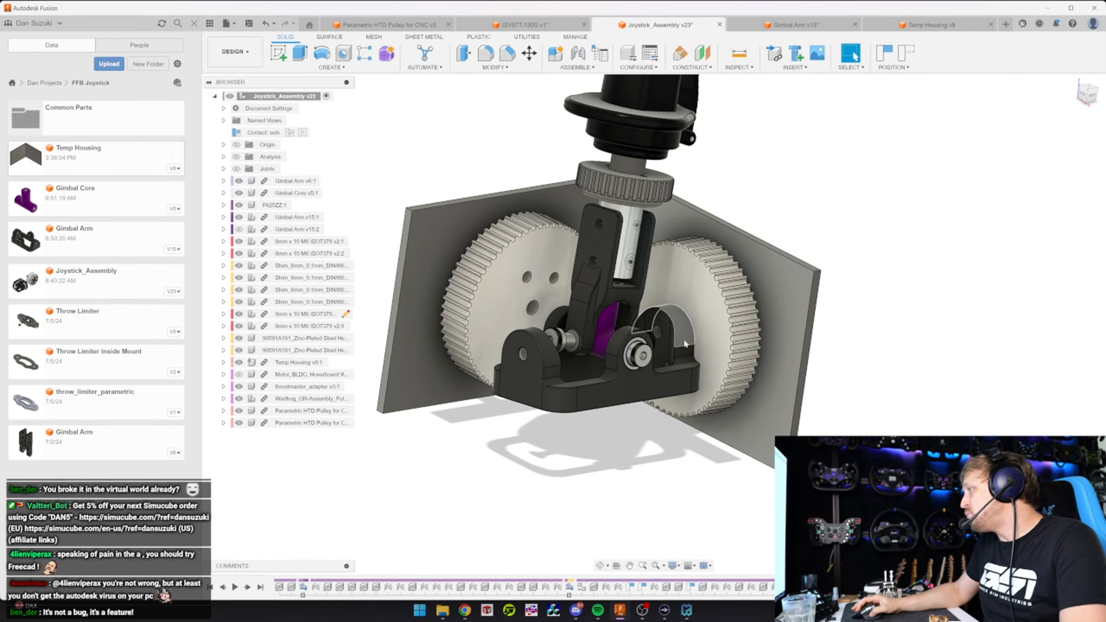
# Try the pulley's movement once more, switch to SOLIDWORKS and open the recent Joystick_Assembly, closing its error report
pyautogui.moveTo(710, 327); pyautogui.dragTo(744, 305)
pyautogui.click(487, 610)
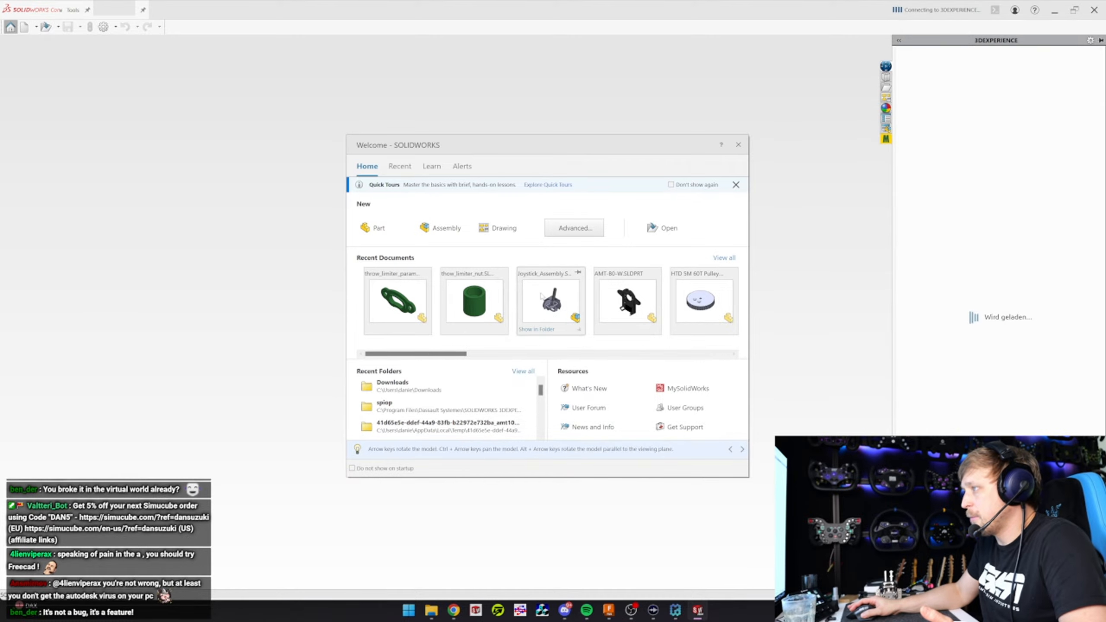
pyautogui.click(557, 320)
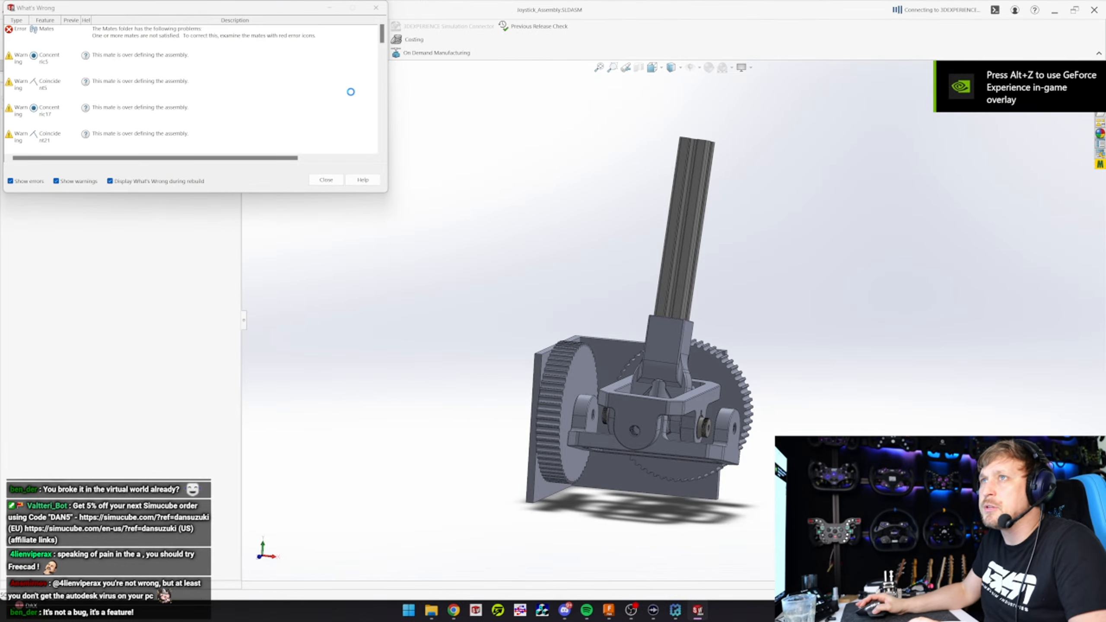
pyautogui.click(326, 179)
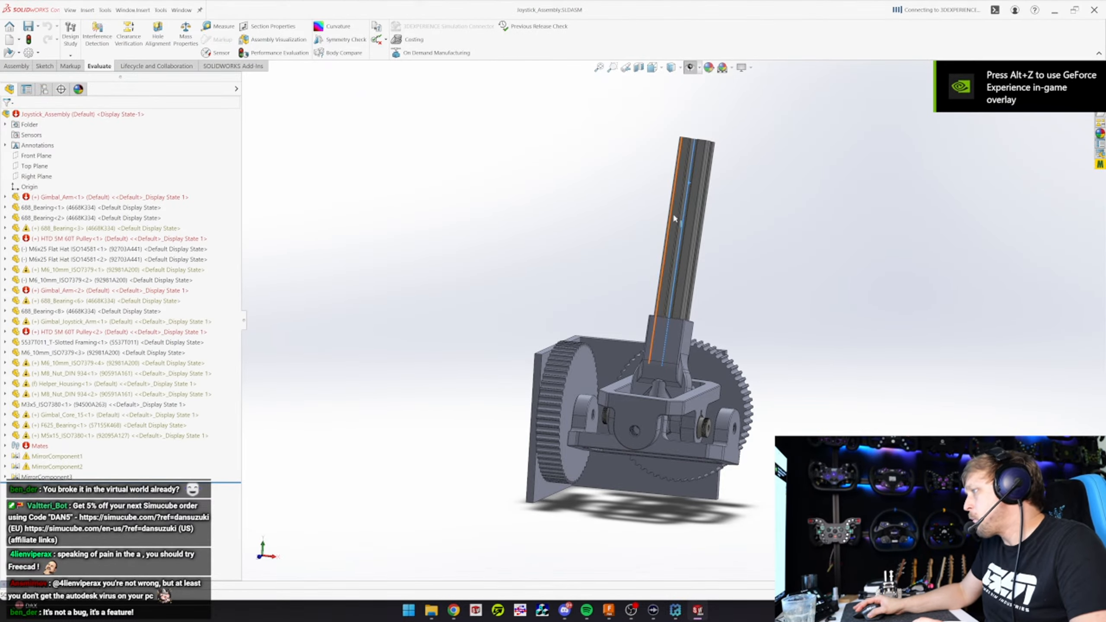
# Examine the gimbal arms and pulleys in the SOLIDWORKS joystick assembly for comparison
pyautogui.click(735, 393)
pyautogui.scroll(3, 699, 328)
pyautogui.moveTo(699, 328); pyautogui.dragTo(749, 394, button='middle')
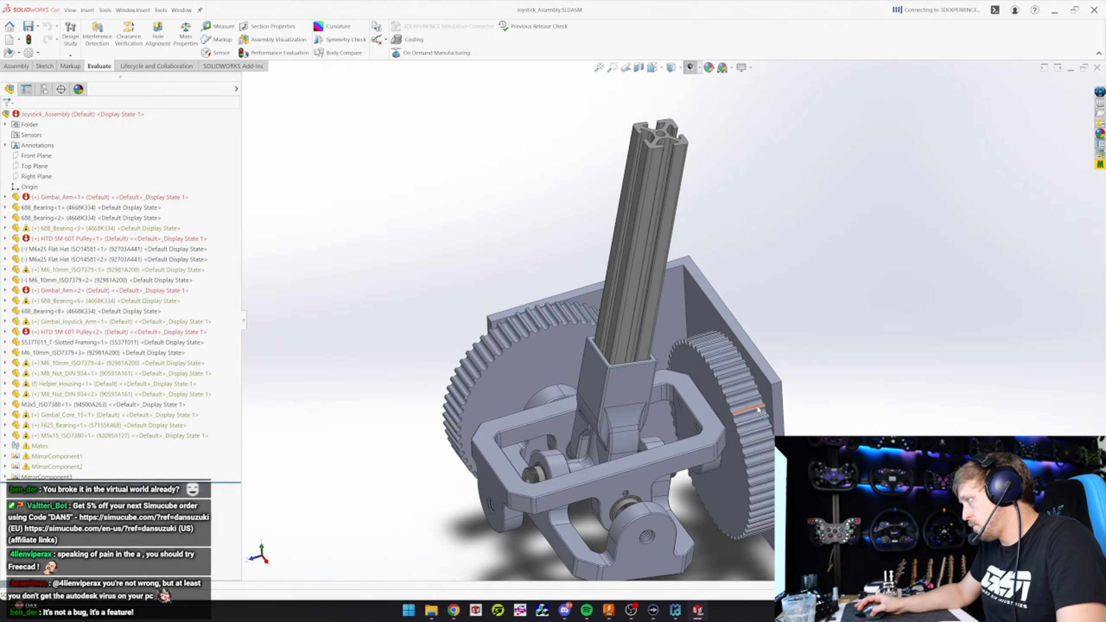
pyautogui.click(750, 394)
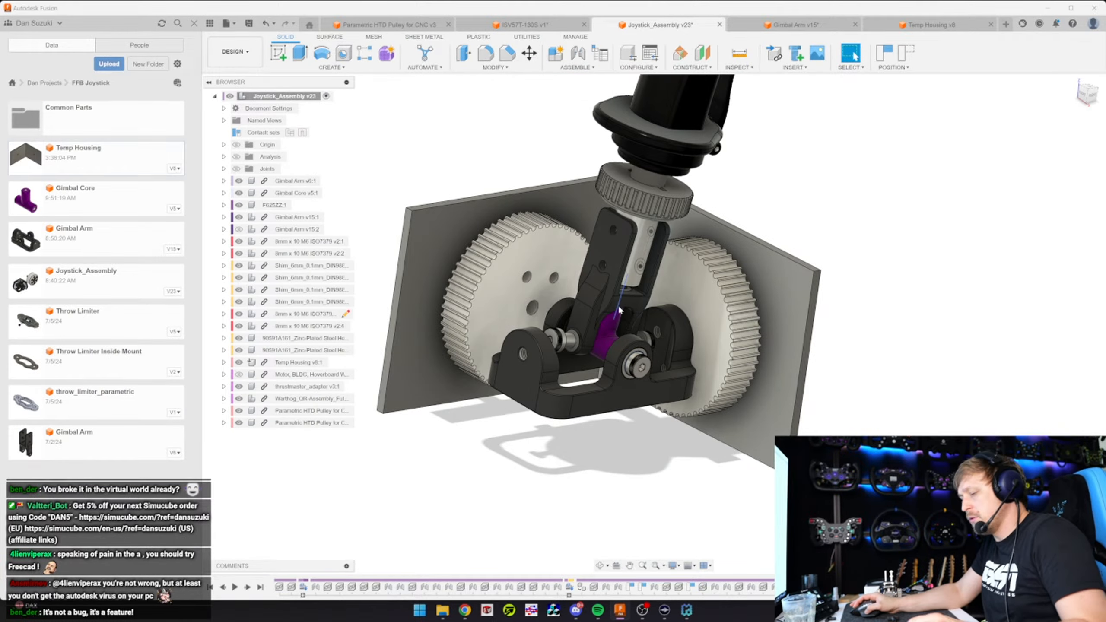
# Switch back to Fusion and measure the distance between two parallel faces of the upright joystick gimbal arm's side wall
pyautogui.click(739, 53)
pyautogui.click(605, 266)
pyautogui.keyDown('shift'); pyautogui.moveTo(605, 265); pyautogui.dragTo(567, 341, button='middle'); pyautogui.keyUp('shift')
pyautogui.click(568, 348)
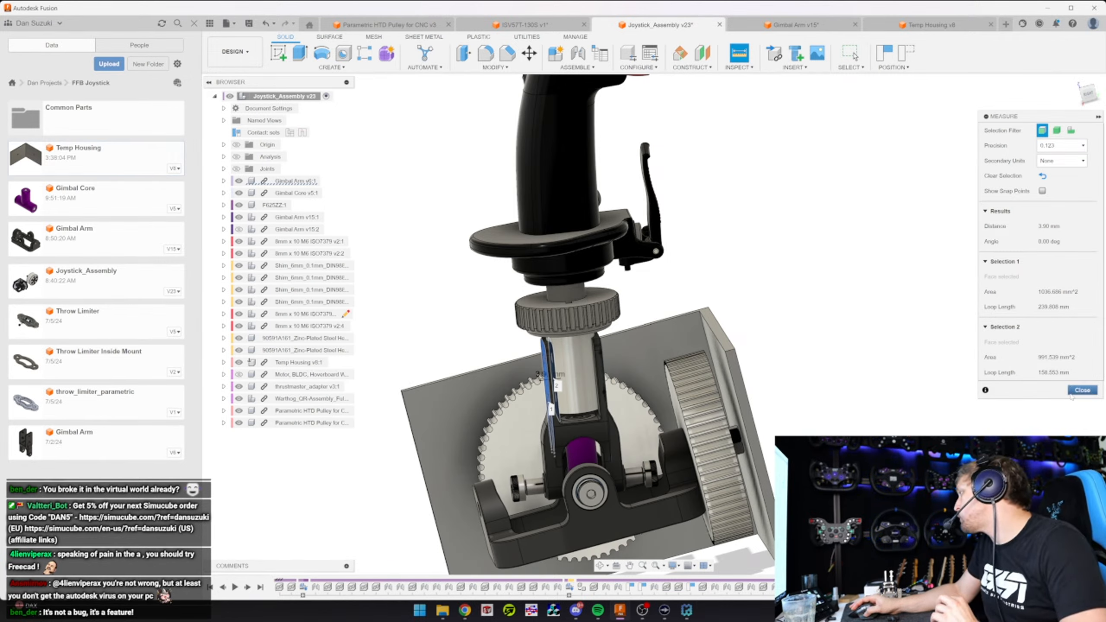
pyautogui.press('Escape')
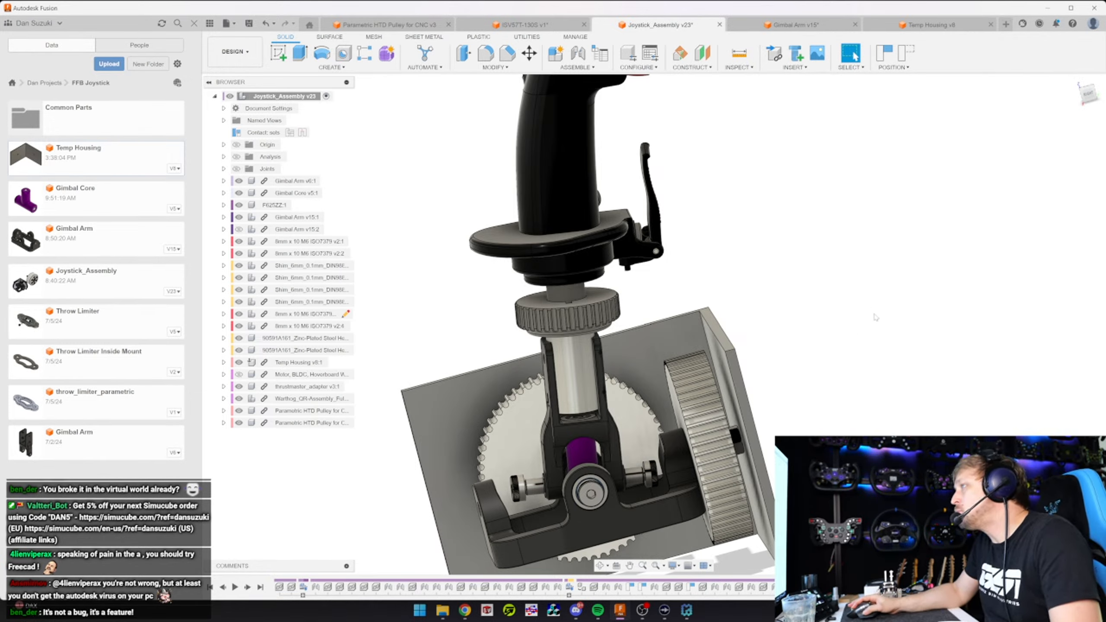
# Show the hidden Gimbal Arm v15:2 again and examine the complete gimbal in the housing
pyautogui.keyDown('shift'); pyautogui.moveTo(779, 221); pyautogui.dragTo(660, 327, button='middle'); pyautogui.keyUp('shift')
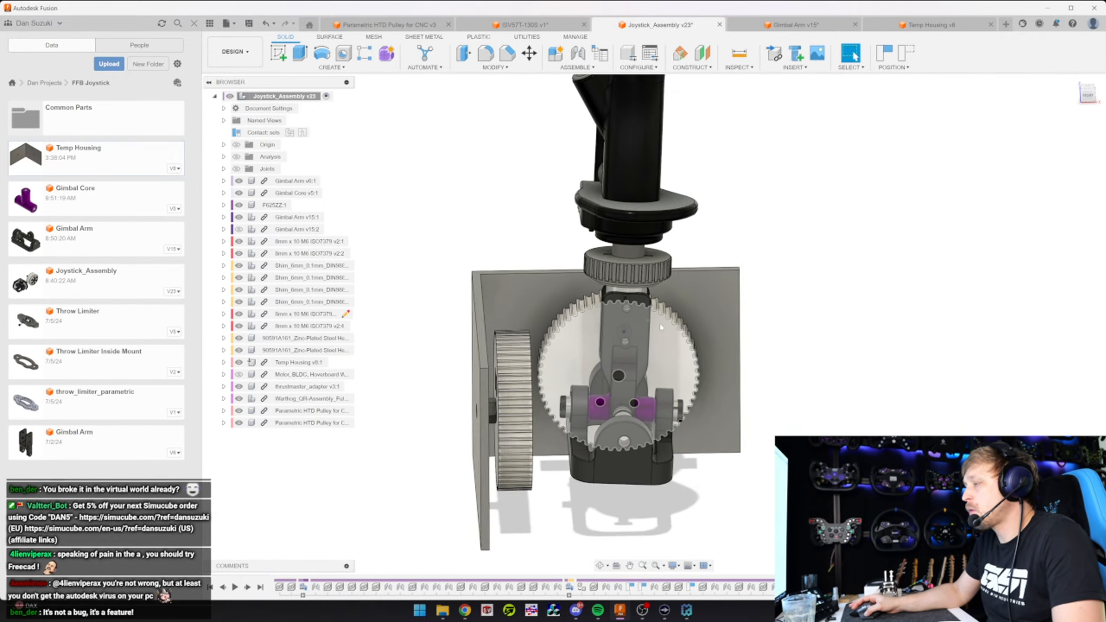
pyautogui.click(239, 375)
pyautogui.click(239, 374)
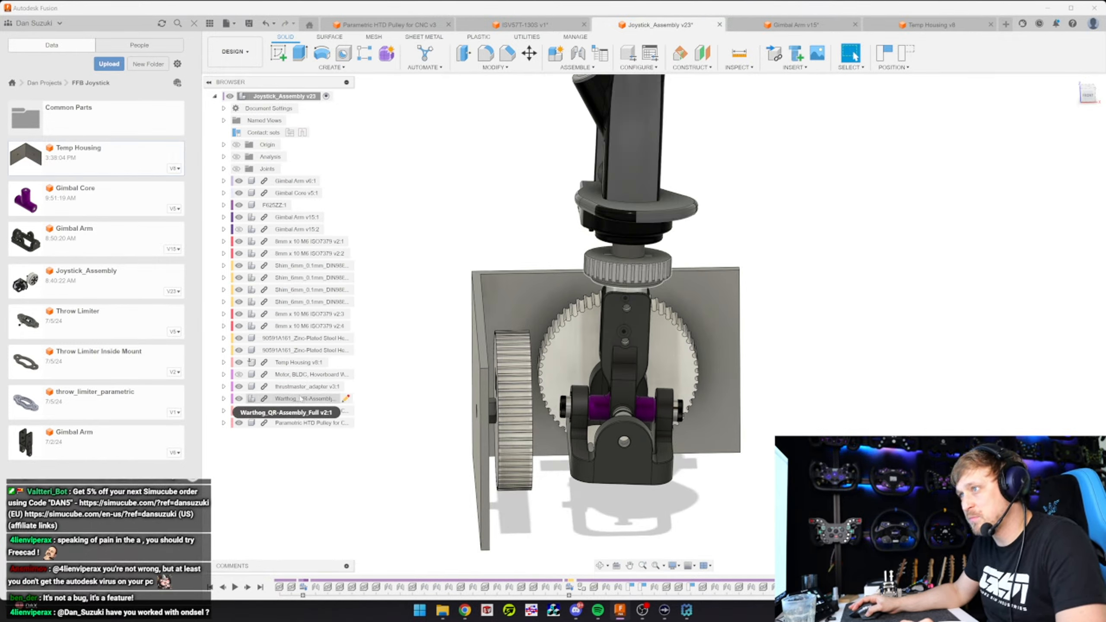
pyautogui.click(239, 229)
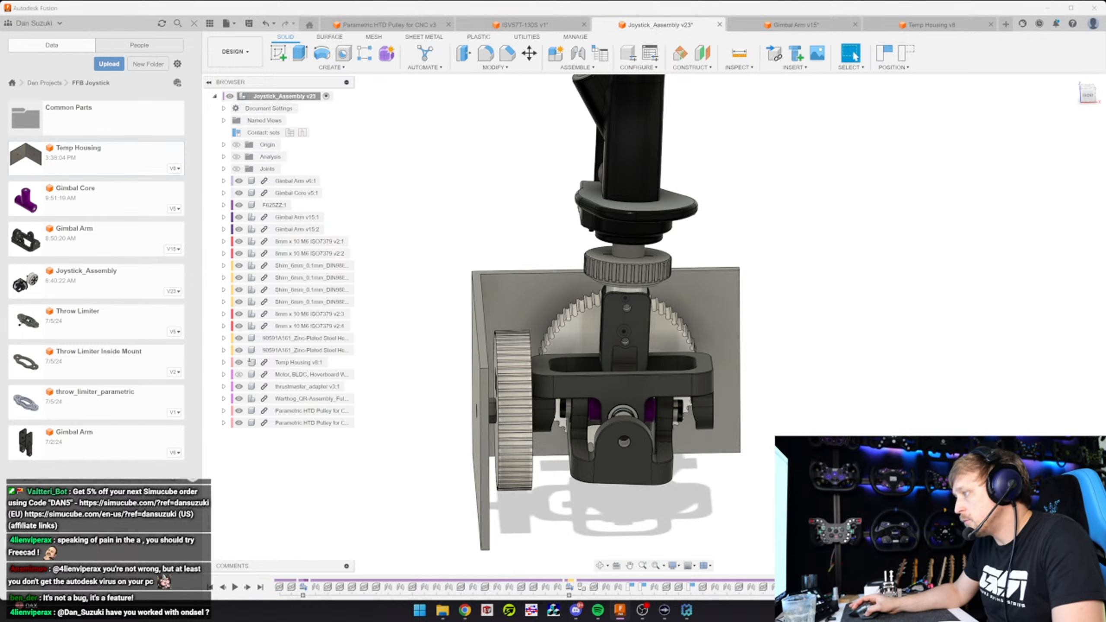
pyautogui.keyDown('shift'); pyautogui.moveTo(635, 333); pyautogui.dragTo(641, 388, button='middle'); pyautogui.keyUp('shift')
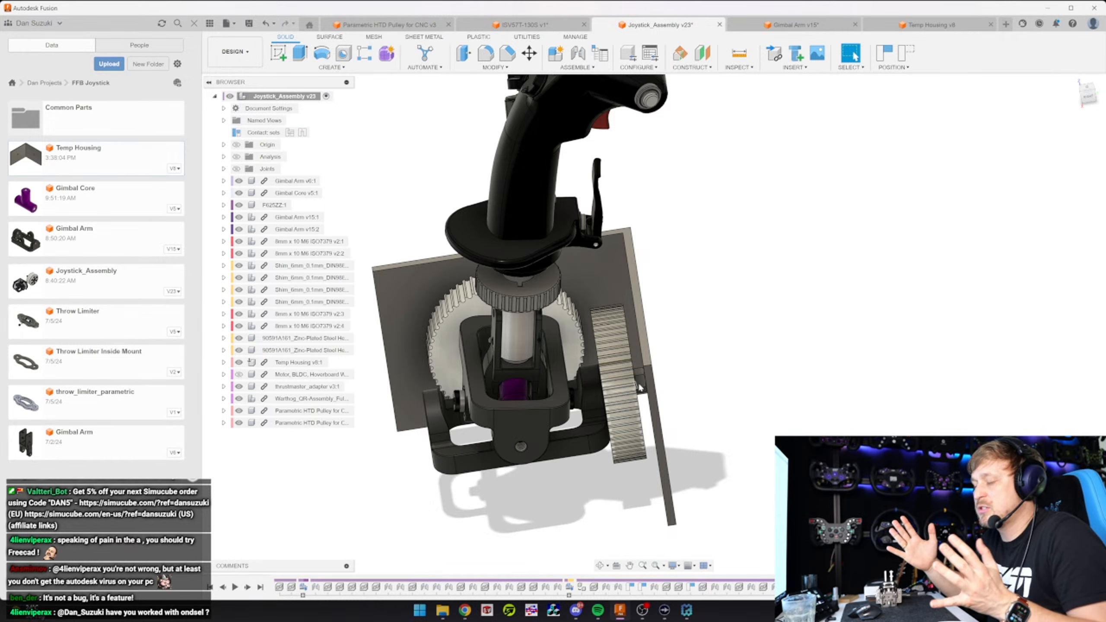
pyautogui.moveTo(641, 385)
pyautogui.keyDown('shift'); pyautogui.mouseDown(button='middle')
pyautogui.moveTo(635, 377)
pyautogui.moveTo(647, 392)
pyautogui.moveTo(622, 382)
pyautogui.mouseUp(button='middle'); pyautogui.keyUp('shift')
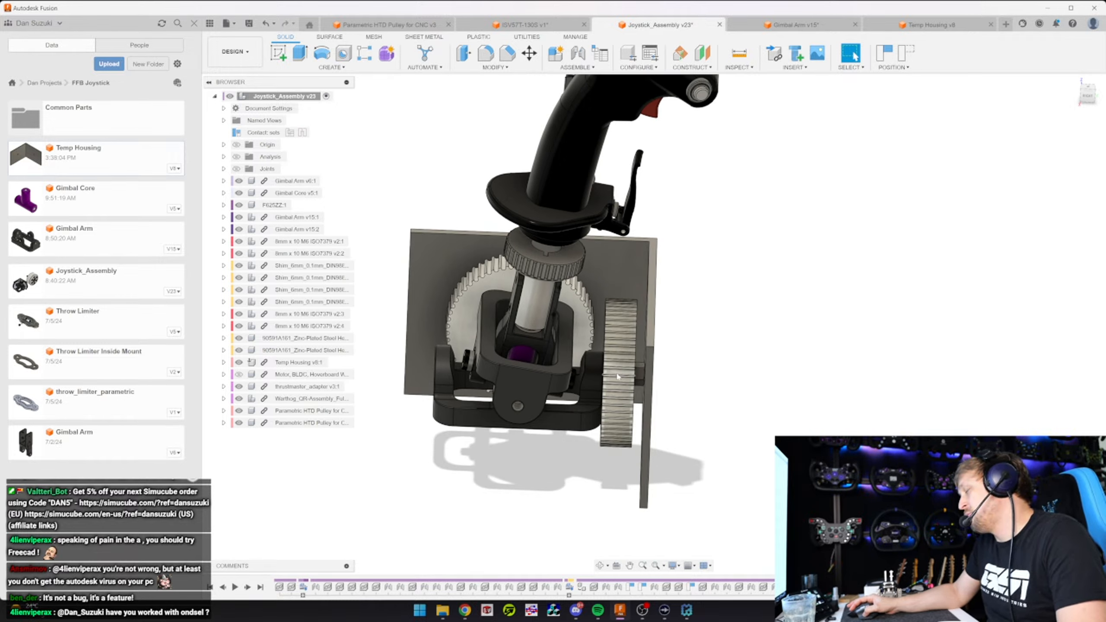
# Start inserting a McMaster-Carr component and browse the screws catalog to the shoulder screws
pyautogui.click(795, 67)
pyautogui.click(819, 174)
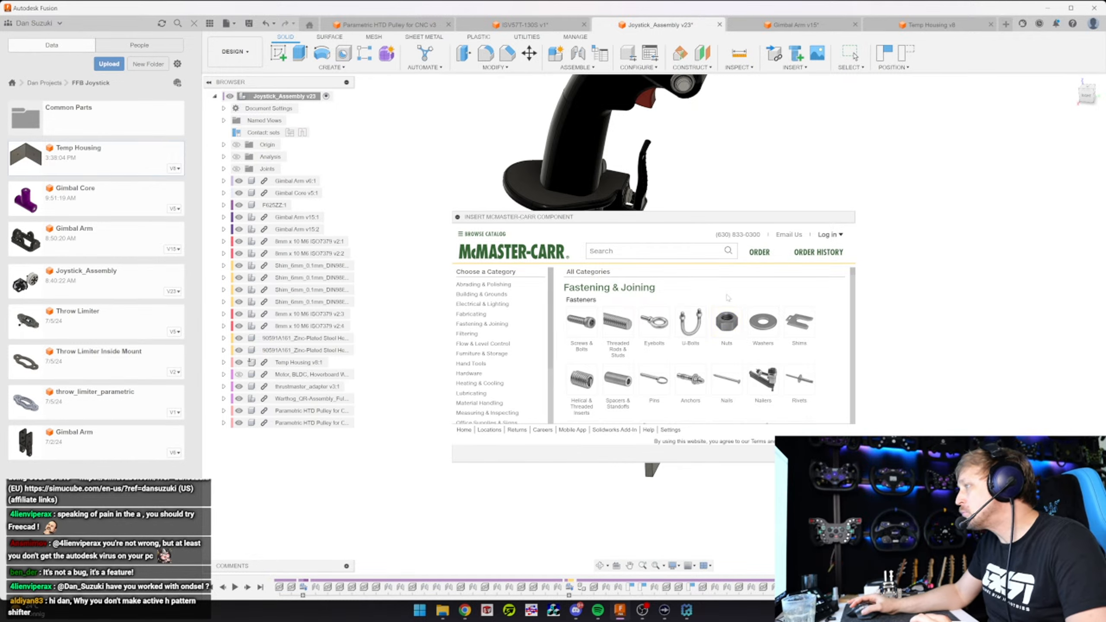
pyautogui.click(581, 323)
pyautogui.scroll(-3, 699, 357)
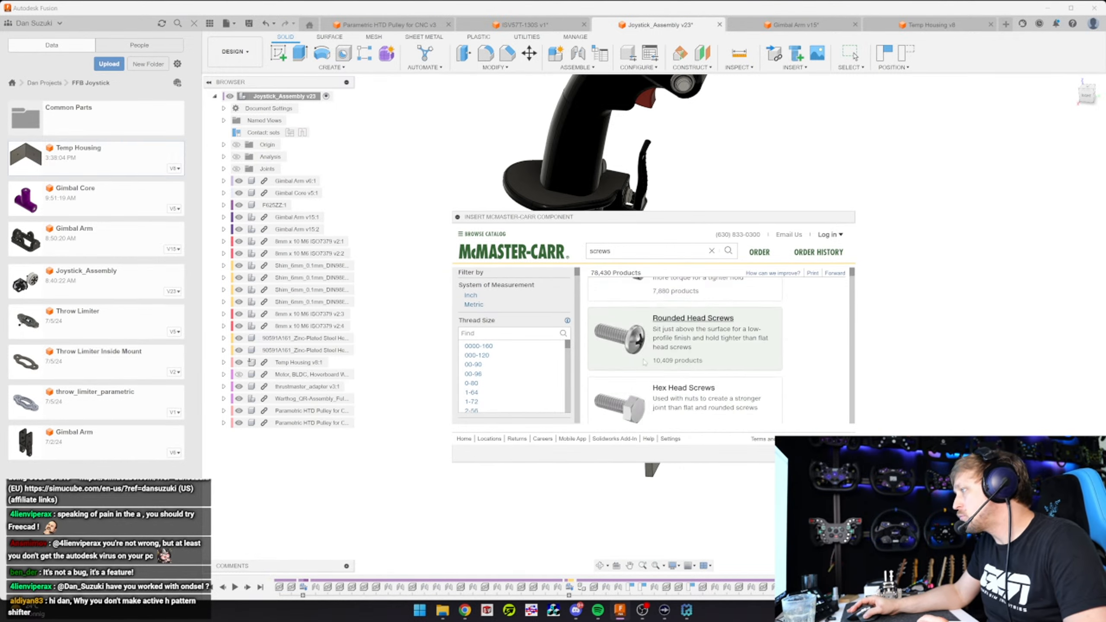
pyautogui.scroll(-4, 698, 356)
pyautogui.click(699, 357)
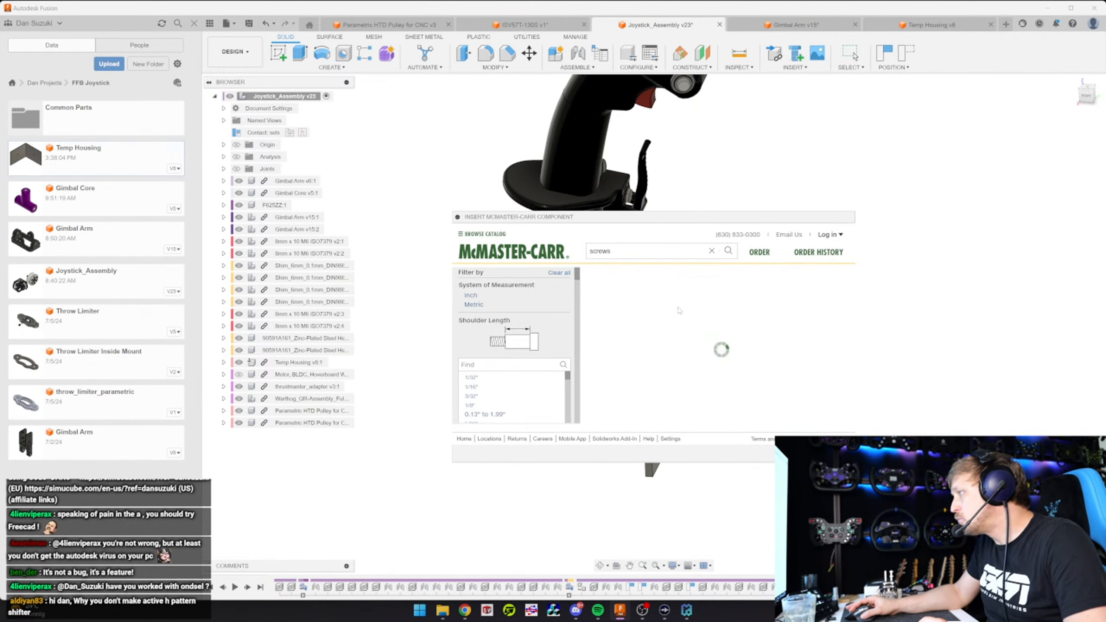
# Filter the shoulder screws to a 30 mm shoulder length and an 8 mm shoulder diameter
pyautogui.scroll(-3, 539, 326)
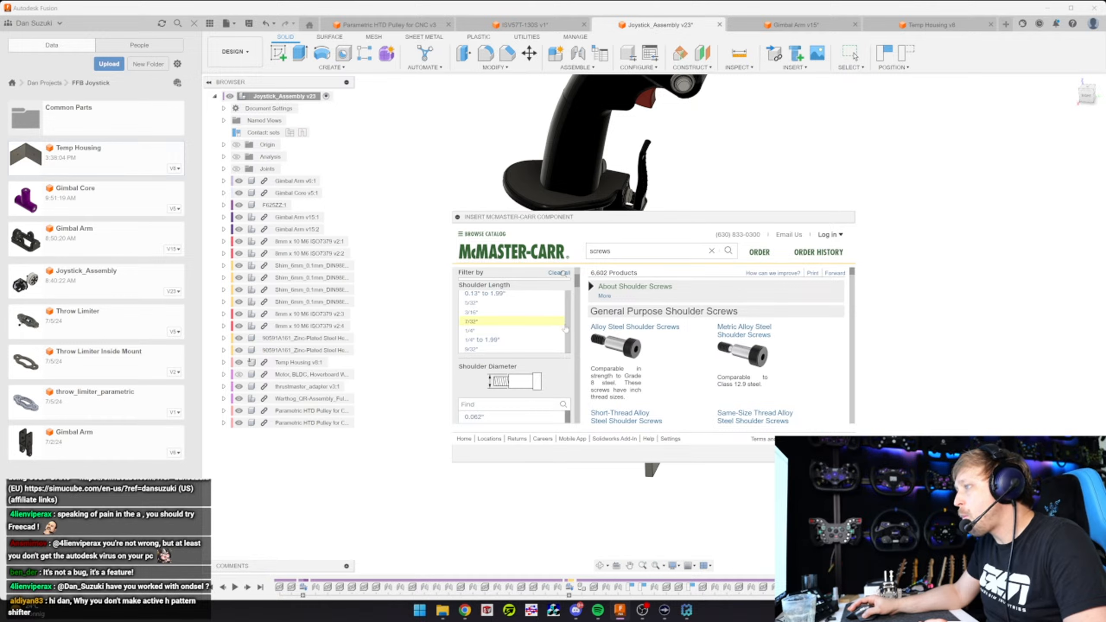
pyautogui.moveTo(565, 330); pyautogui.dragTo(567, 368)
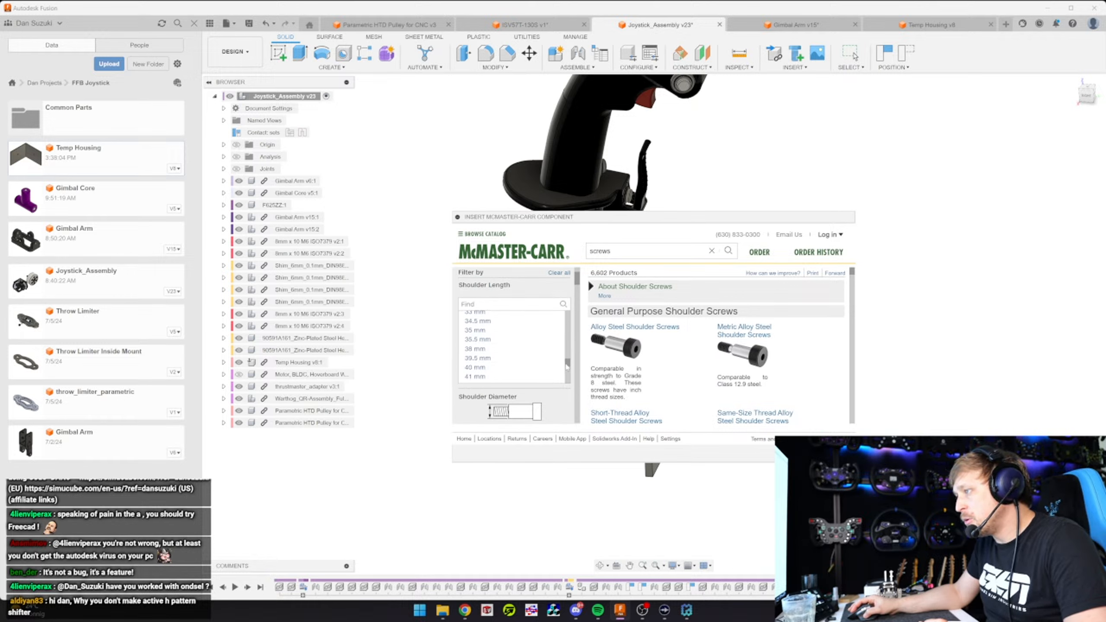
pyautogui.scroll(3, 501, 333)
pyautogui.click(480, 358)
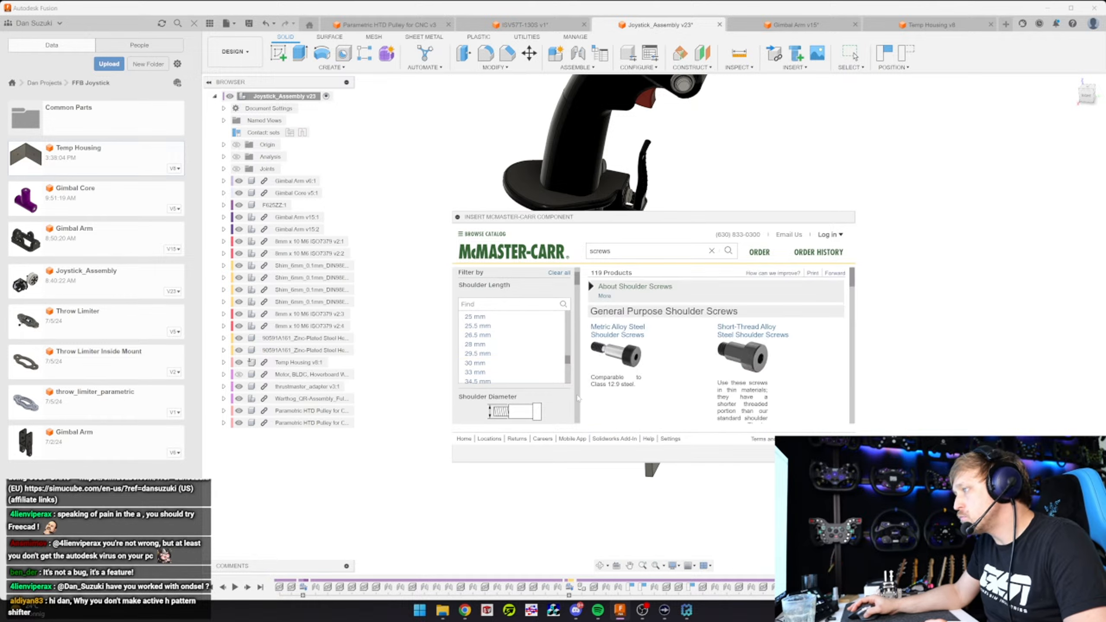
pyautogui.scroll(-2, 578, 399)
pyautogui.scroll(-3, 562, 370)
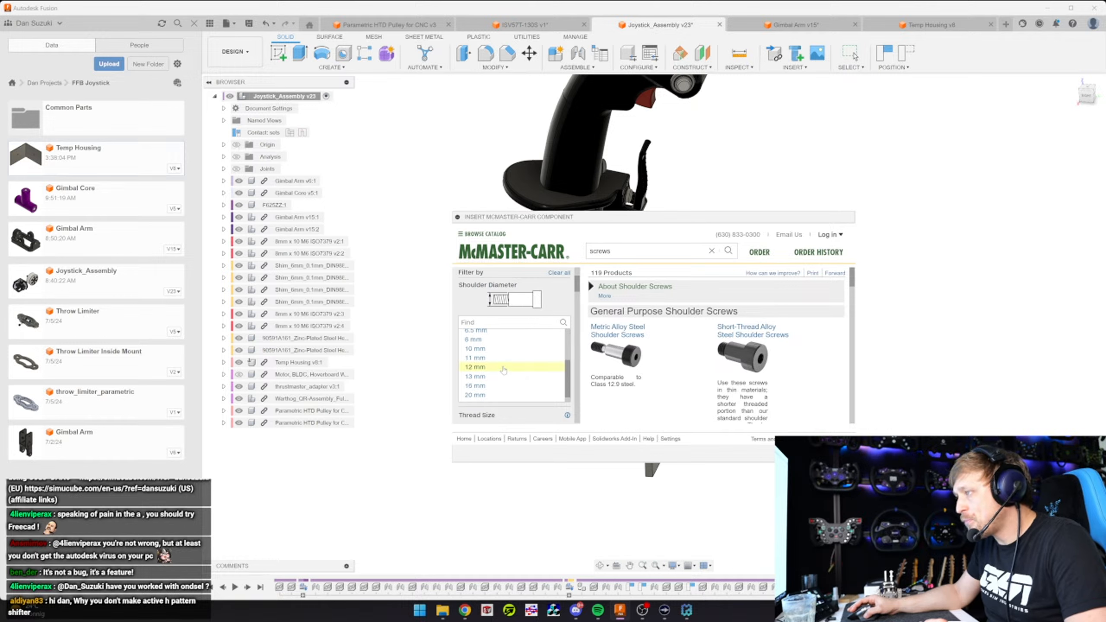
pyautogui.click(479, 340)
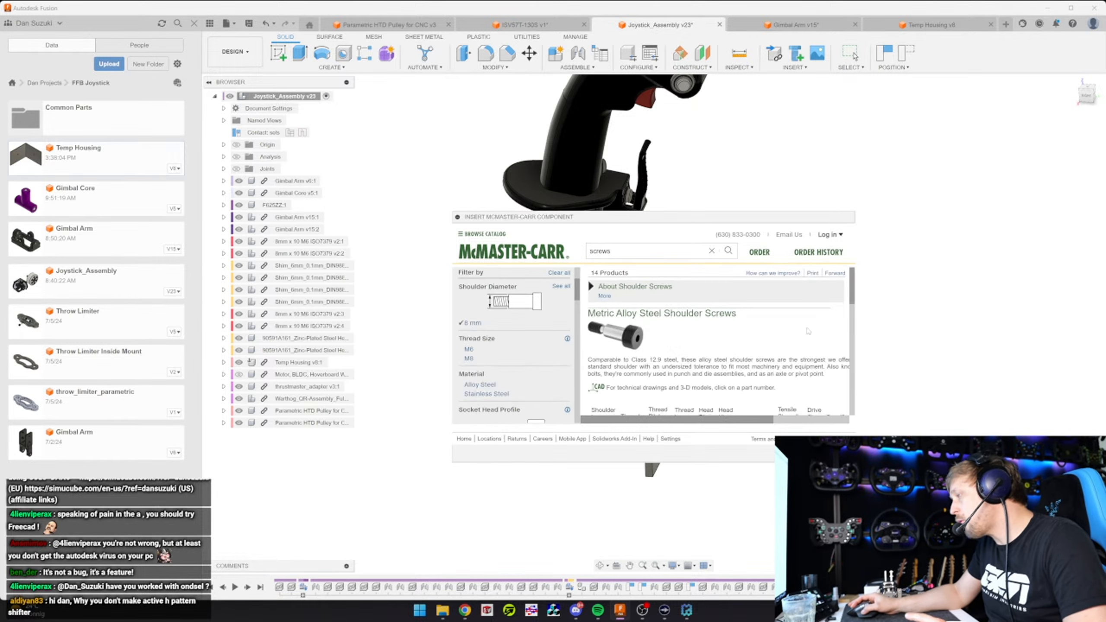
# Insert shoulder screw 92981A205 as a 3-D STEP model and place it in free space beside the joystick assembly
pyautogui.moveTo(725, 420); pyautogui.dragTo(780, 420)
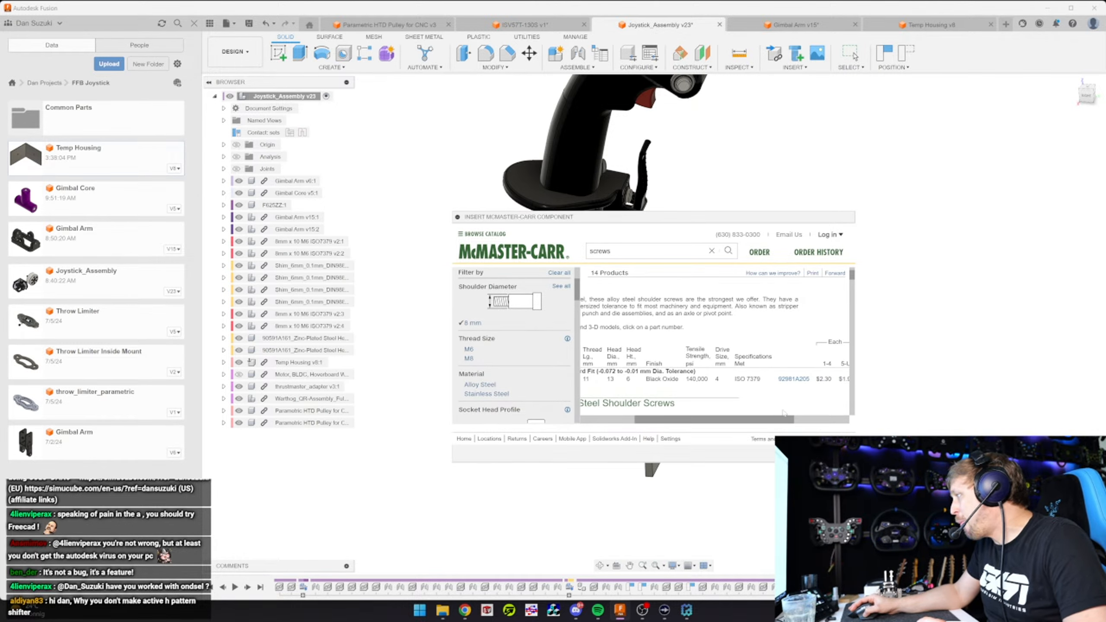
pyautogui.click(793, 379)
pyautogui.click(776, 405)
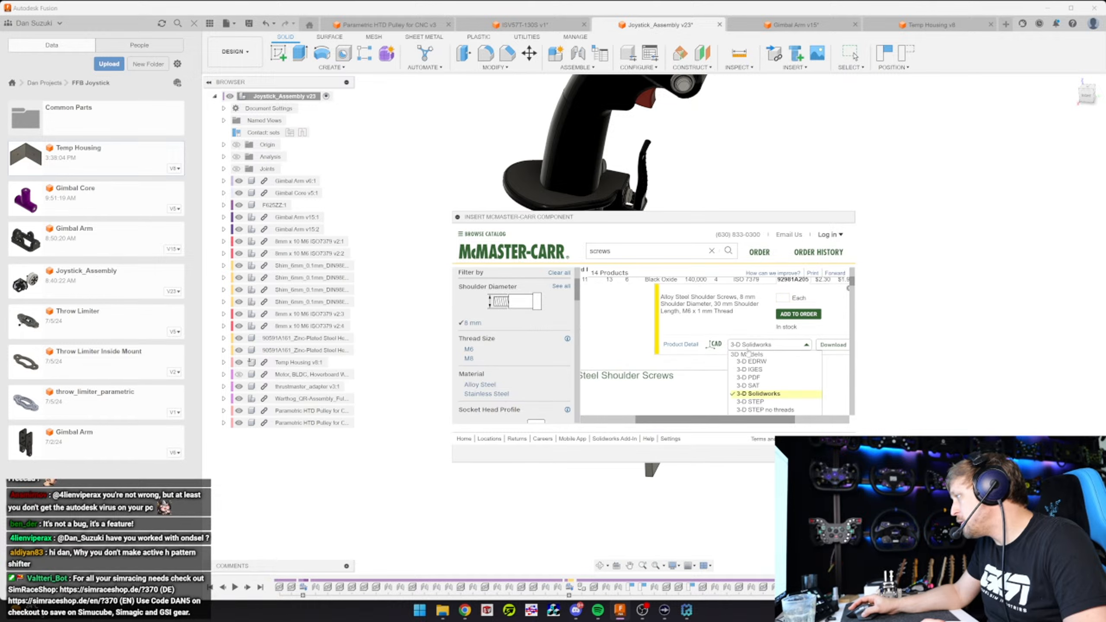
pyautogui.click(773, 403)
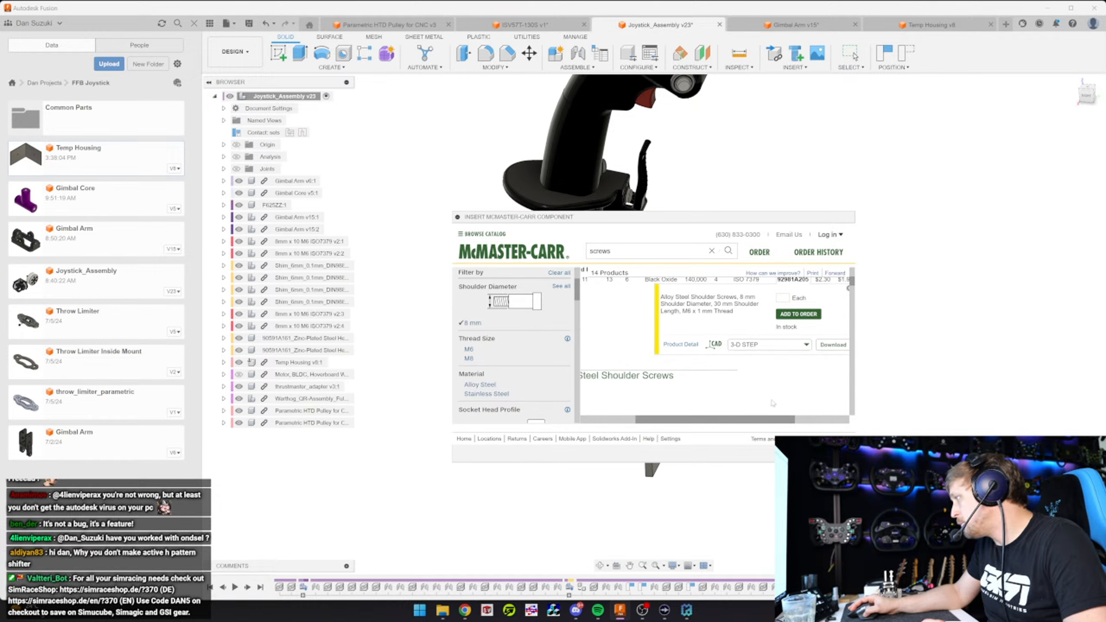
pyautogui.click(831, 348)
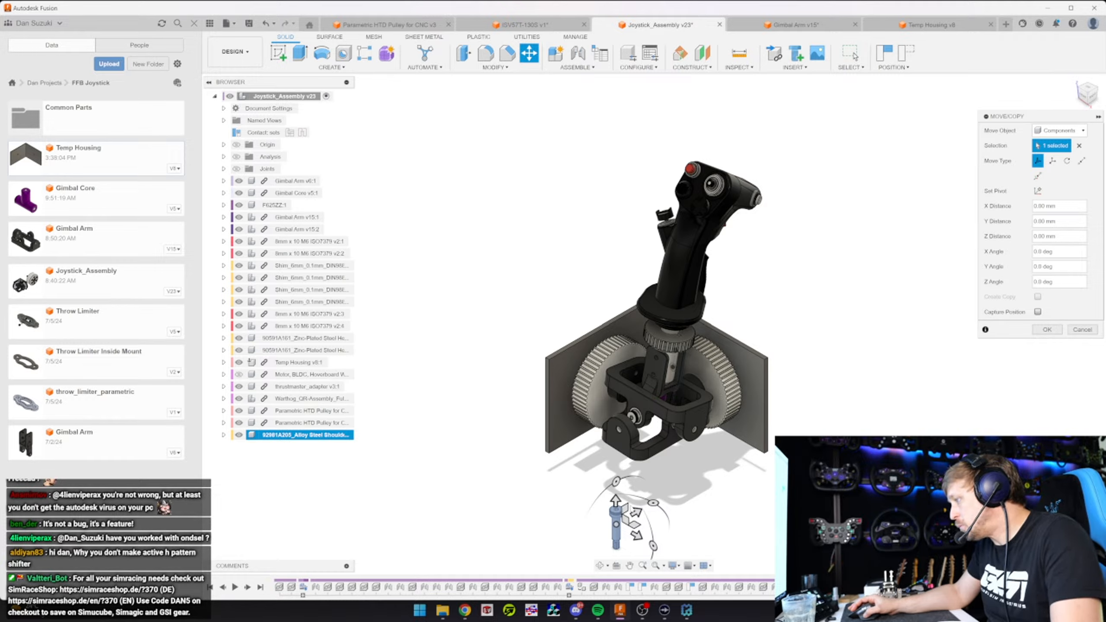
pyautogui.moveTo(632, 524); pyautogui.dragTo(817, 319)
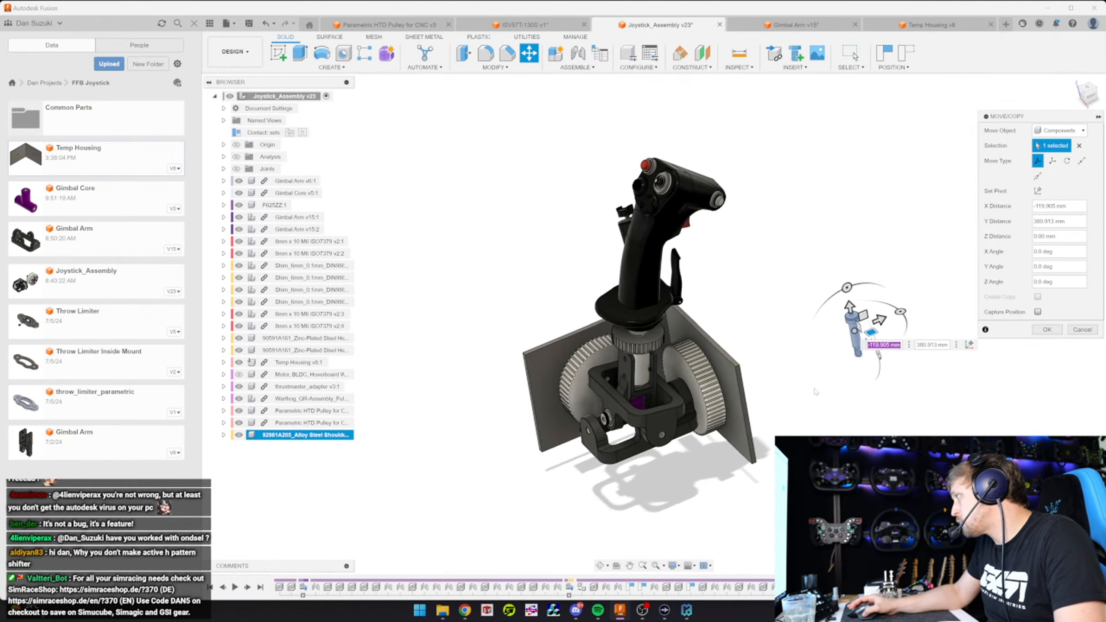
pyautogui.click(1049, 331)
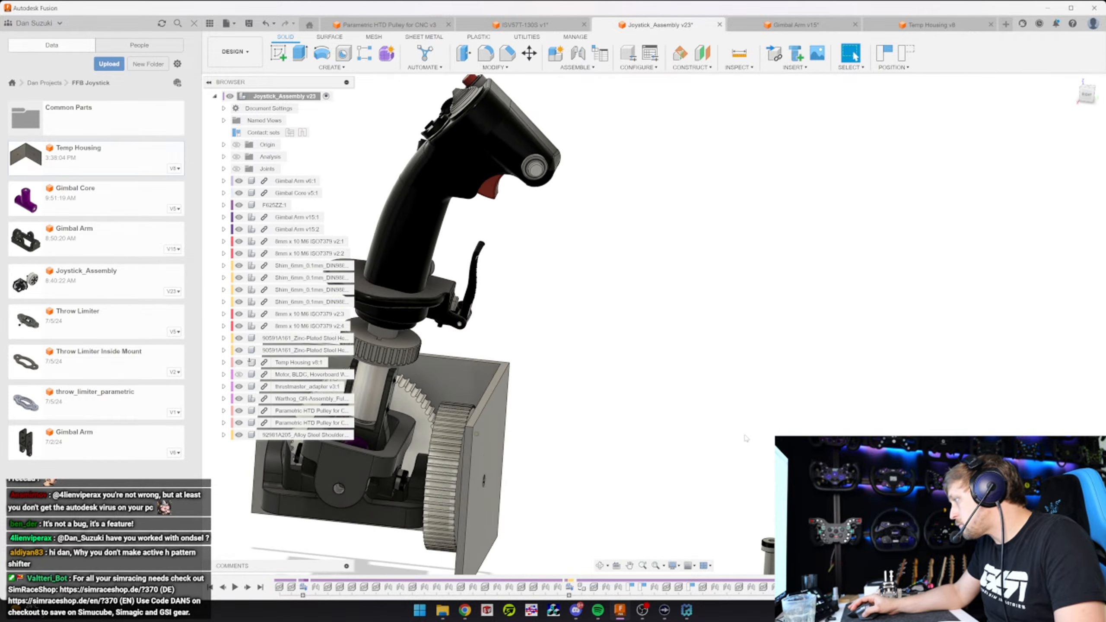
# Hide both Parametric HTD Pulley components to expose the lower gimbal arm and the housing wall
pyautogui.keyDown('shift'); pyautogui.moveTo(748, 466); pyautogui.dragTo(427, 432, button='middle'); pyautogui.keyUp('shift')
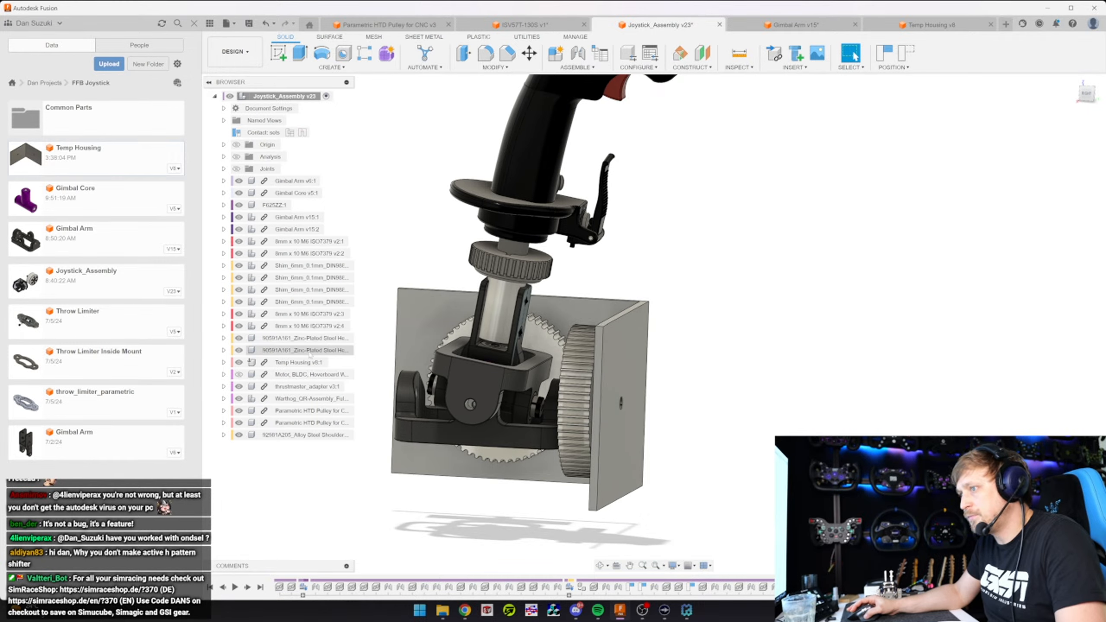
pyautogui.click(238, 422)
pyautogui.click(239, 410)
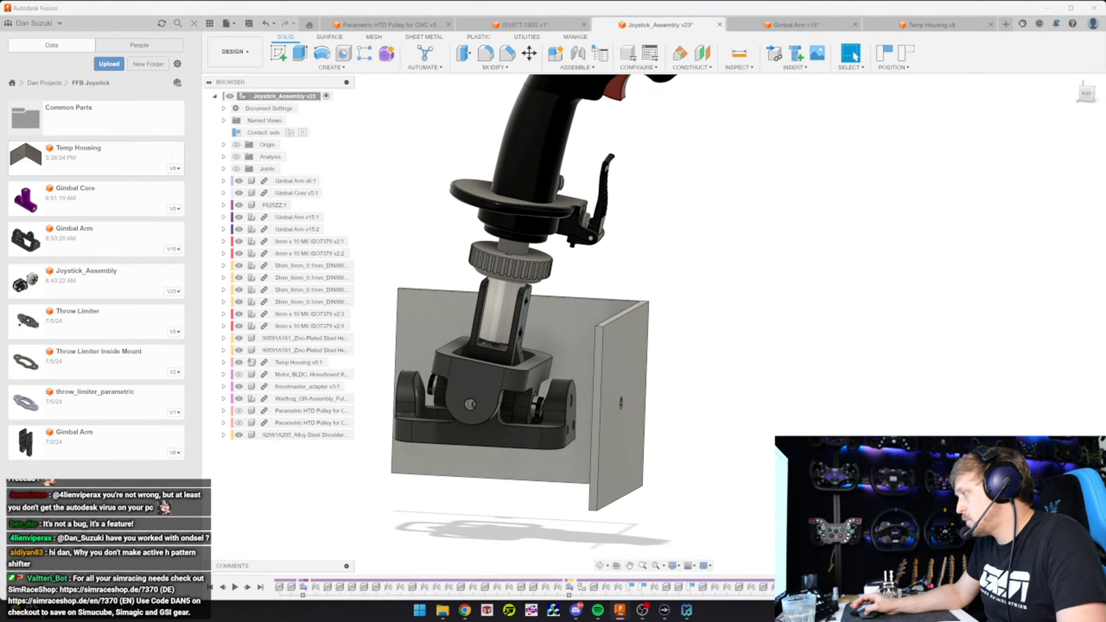
# Joint the thread end of the screw's shoulder to the hole in the lower gimbal arm's outer face, flipped so the head points outward
pyautogui.keyDown('shift'); pyautogui.moveTo(598, 328); pyautogui.dragTo(563, 459, button='middle'); pyautogui.keyUp('shift')
pyautogui.scroll(6, 880, 414)
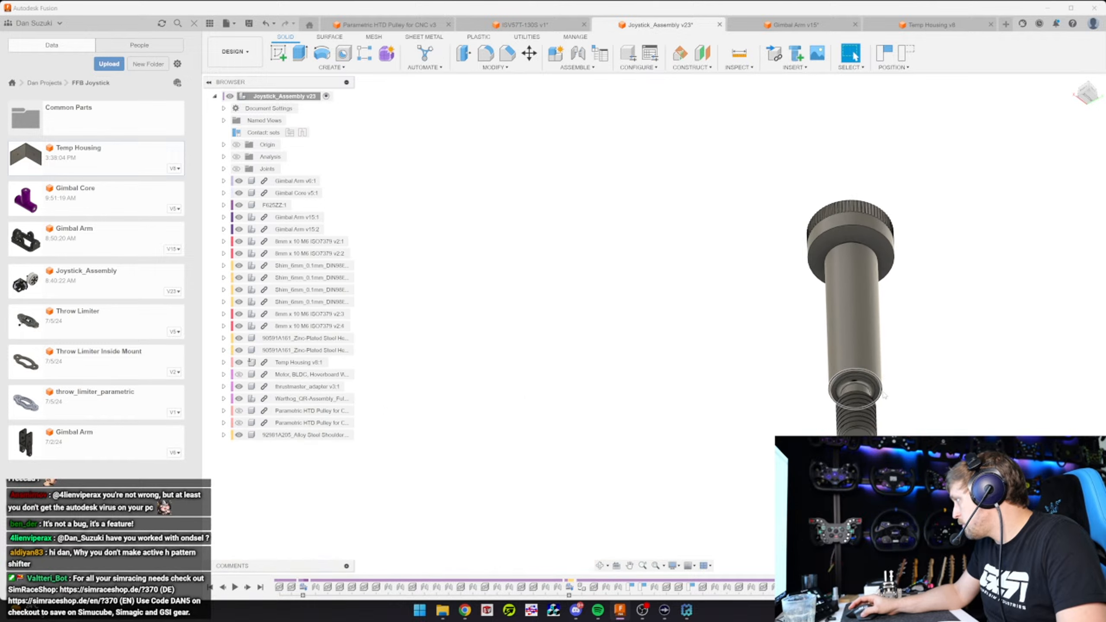
pyautogui.press('j')
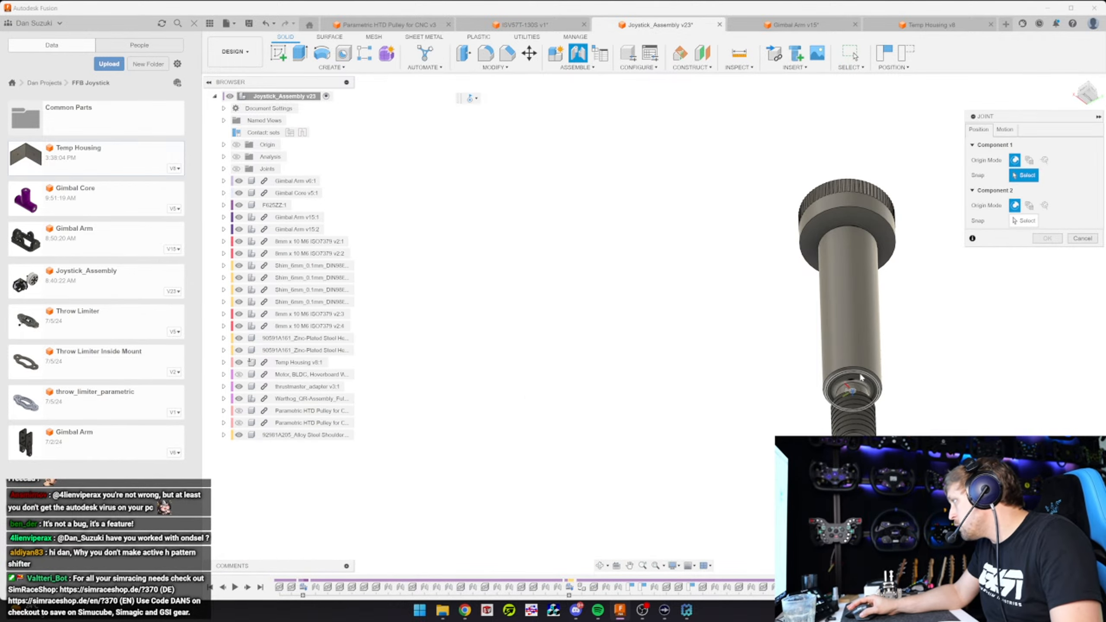
pyautogui.scroll(3, 861, 377)
pyautogui.moveTo(861, 377); pyautogui.dragTo(748, 434, button='middle')
pyautogui.click(584, 441)
pyautogui.scroll(-5, 585, 442)
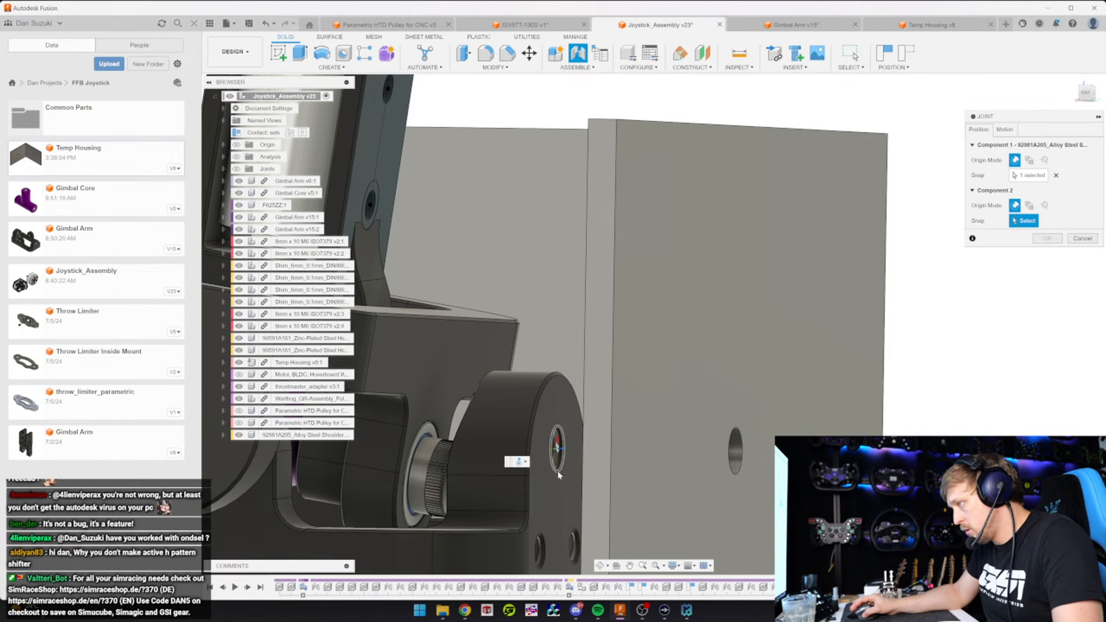
pyautogui.click(558, 470)
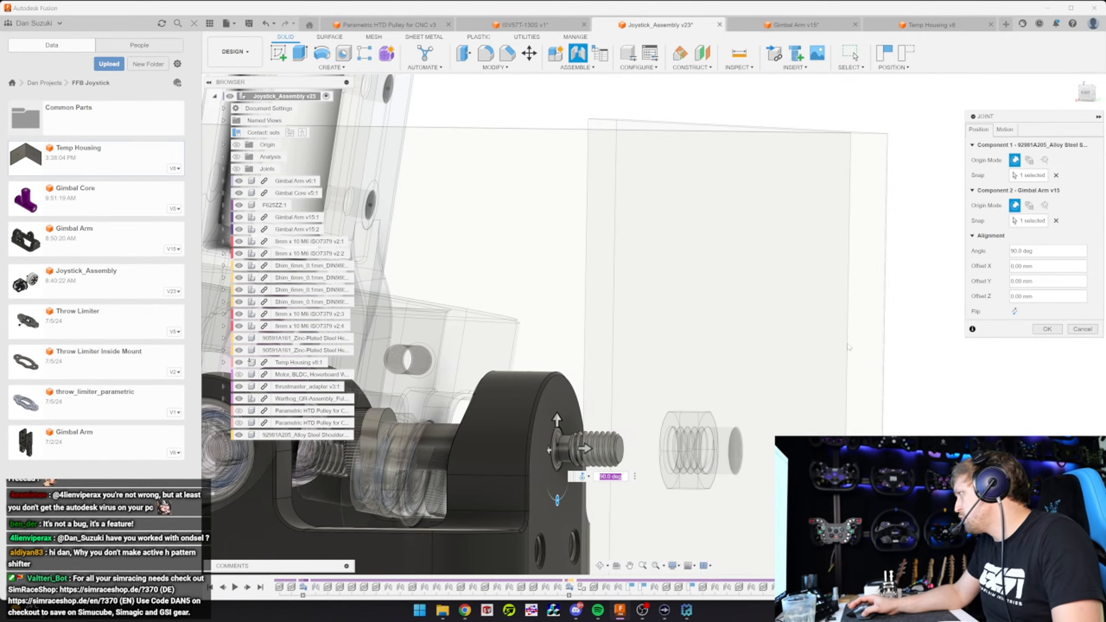
pyautogui.click(1015, 311)
pyautogui.keyDown('shift'); pyautogui.moveTo(650, 451); pyautogui.dragTo(683, 455, button='middle'); pyautogui.keyUp('shift')
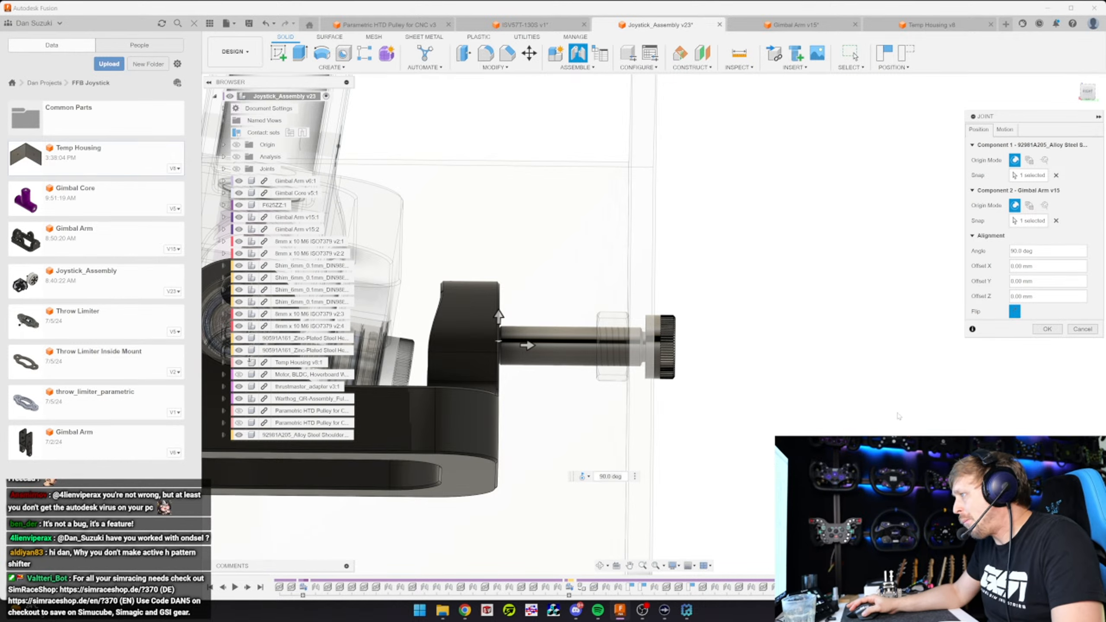
pyautogui.click(1055, 332)
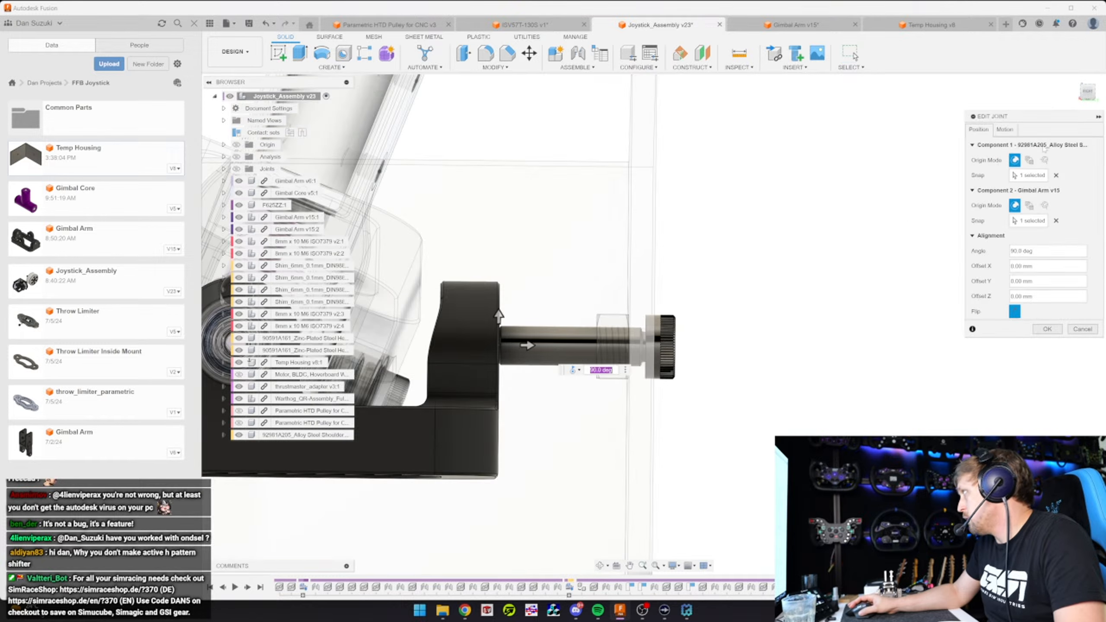
# Edit the shoulder screw's joint and set its motion type to Rigid
pyautogui.click(1004, 130)
pyautogui.click(1052, 145)
pyautogui.click(1041, 155)
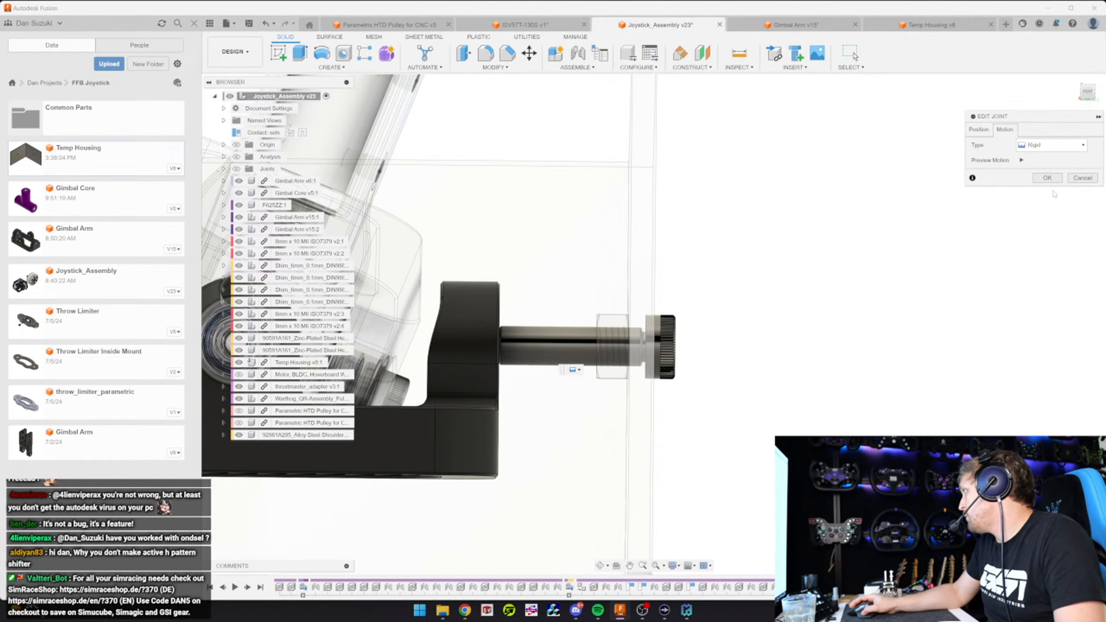
pyautogui.click(1048, 172)
# Hide the Temp Housing and measure from the inner face of the shoulder screw's head toward the hex nut
pyautogui.keyDown('shift'); pyautogui.moveTo(795, 376); pyautogui.dragTo(706, 283, button='middle'); pyautogui.keyUp('shift')
pyautogui.scroll(2, 640, 301)
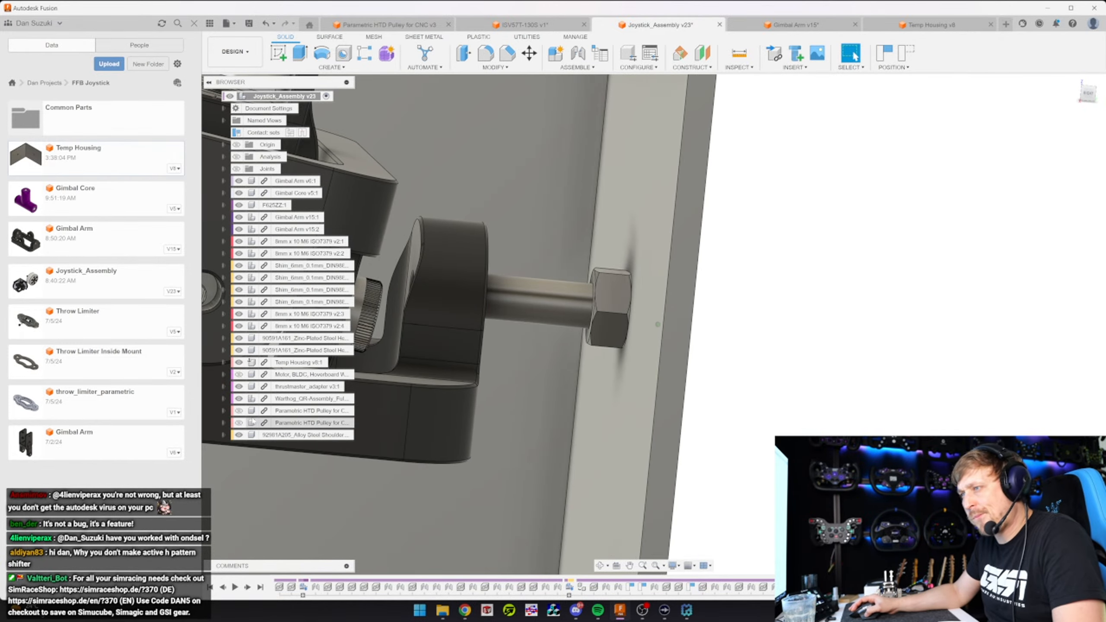
pyautogui.click(239, 362)
pyautogui.keyDown('shift'); pyautogui.moveTo(647, 168); pyautogui.dragTo(644, 321, button='middle'); pyautogui.keyUp('shift')
pyautogui.press('i')
pyautogui.click(556, 316)
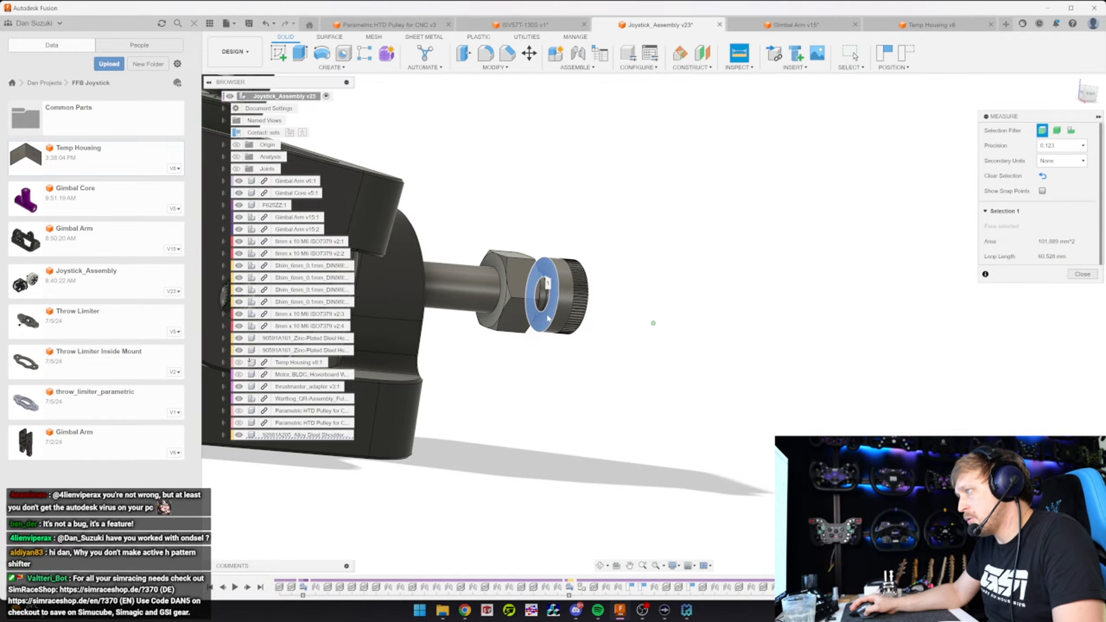
pyautogui.keyDown('shift'); pyautogui.moveTo(556, 317); pyautogui.dragTo(740, 324, button='middle'); pyautogui.keyUp('shift')
pyautogui.click(649, 350)
pyautogui.press('Escape')
# Measure between the hex nut and the shoulder screw's head once more
pyautogui.press('i')
pyautogui.scroll(3, 778, 320)
pyautogui.click(799, 327)
pyautogui.keyDown('shift'); pyautogui.moveTo(884, 340); pyautogui.dragTo(954, 335, button='middle'); pyautogui.keyUp('shift')
pyautogui.click(870, 338)
pyautogui.click(1072, 392)
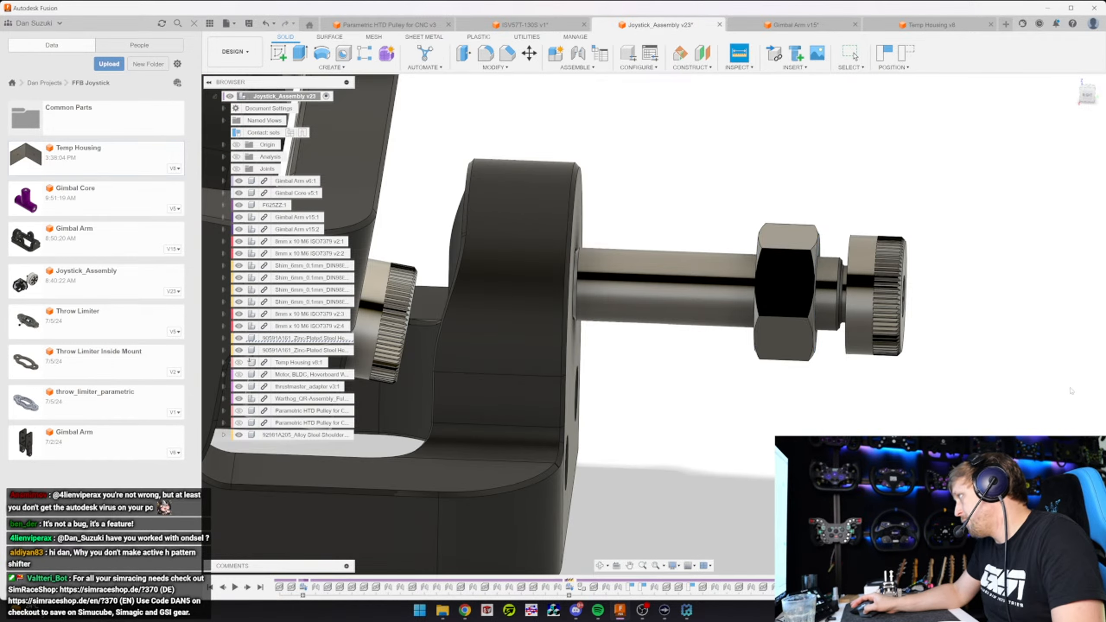
# Show the Temp Housing again and examine how the shoulder screw and hex nut sit at its side wall
pyautogui.scroll(-3, 775, 245)
pyautogui.keyDown('shift'); pyautogui.moveTo(771, 218); pyautogui.dragTo(789, 161, button='middle'); pyautogui.keyUp('shift')
pyautogui.click(796, 68)
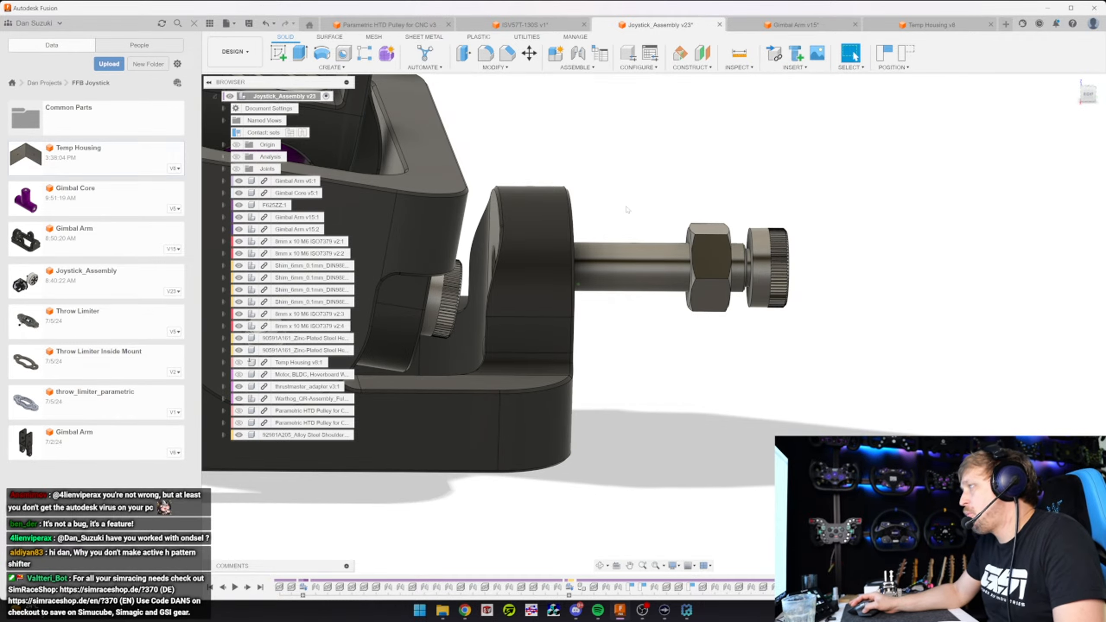
pyautogui.keyDown('shift'); pyautogui.moveTo(719, 135); pyautogui.dragTo(754, 84, button='middle'); pyautogui.keyUp('shift')
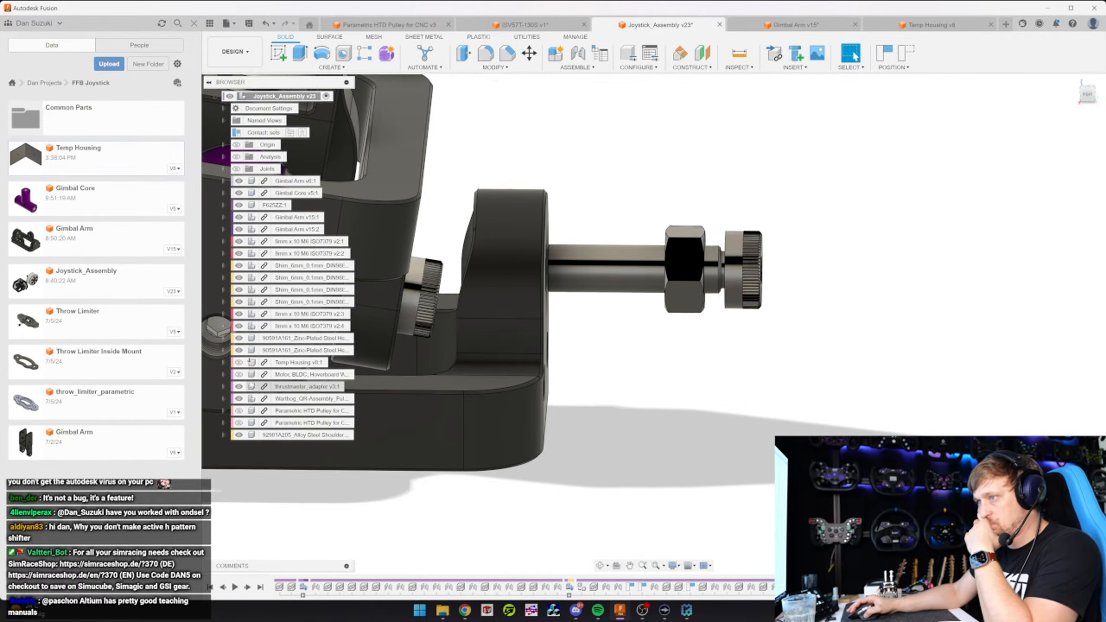
pyautogui.click(246, 363)
pyautogui.click(241, 362)
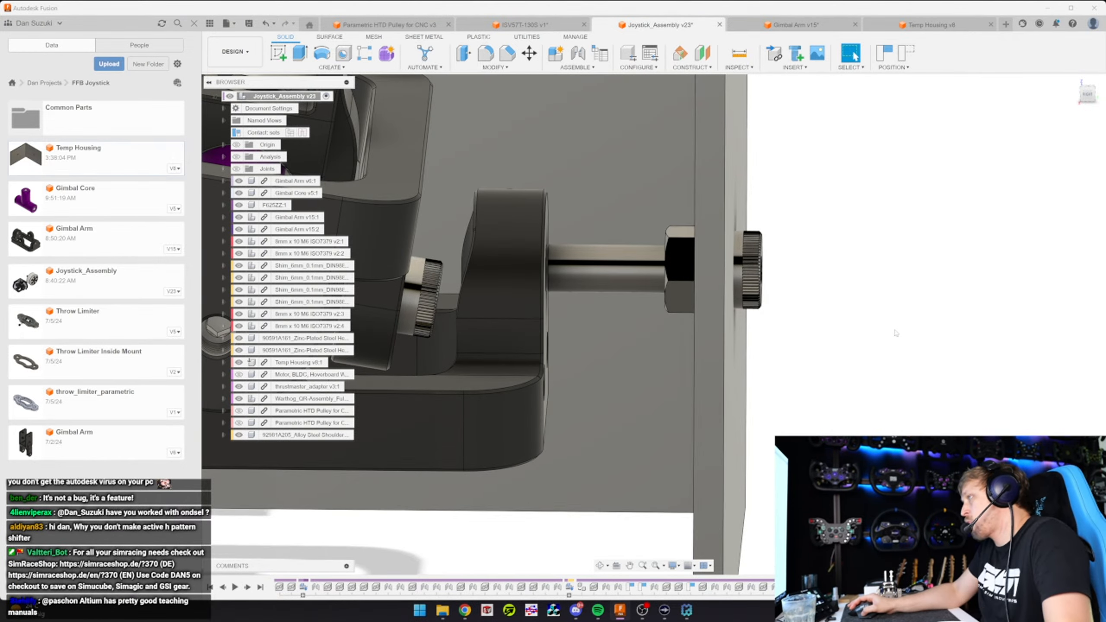
pyautogui.keyDown('shift'); pyautogui.moveTo(873, 314); pyautogui.dragTo(766, 353, button='middle'); pyautogui.keyUp('shift')
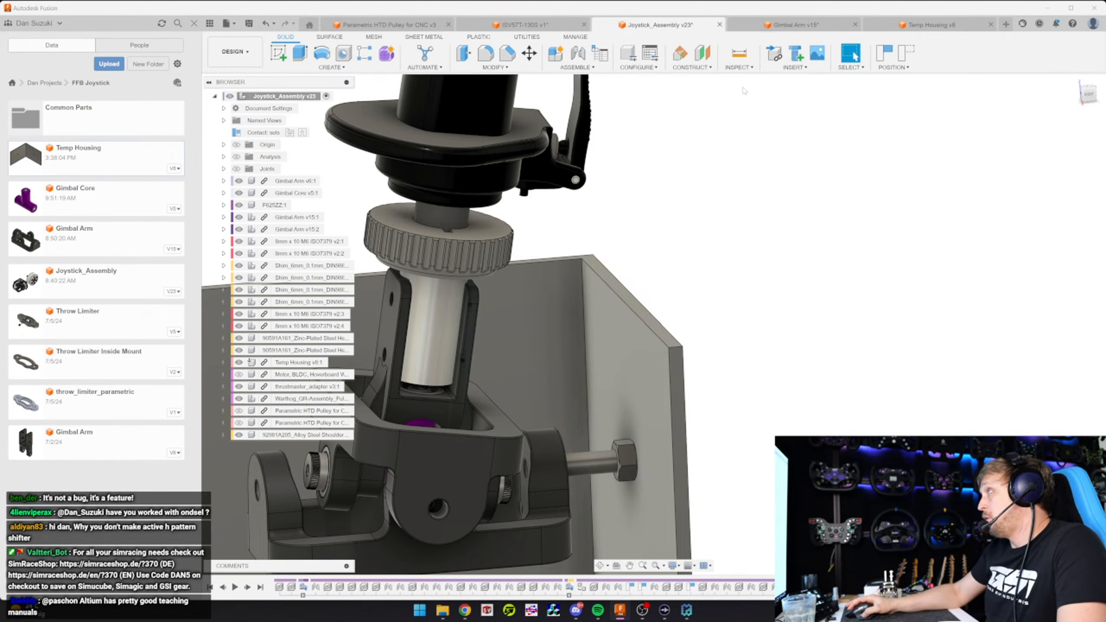
pyautogui.click(794, 67)
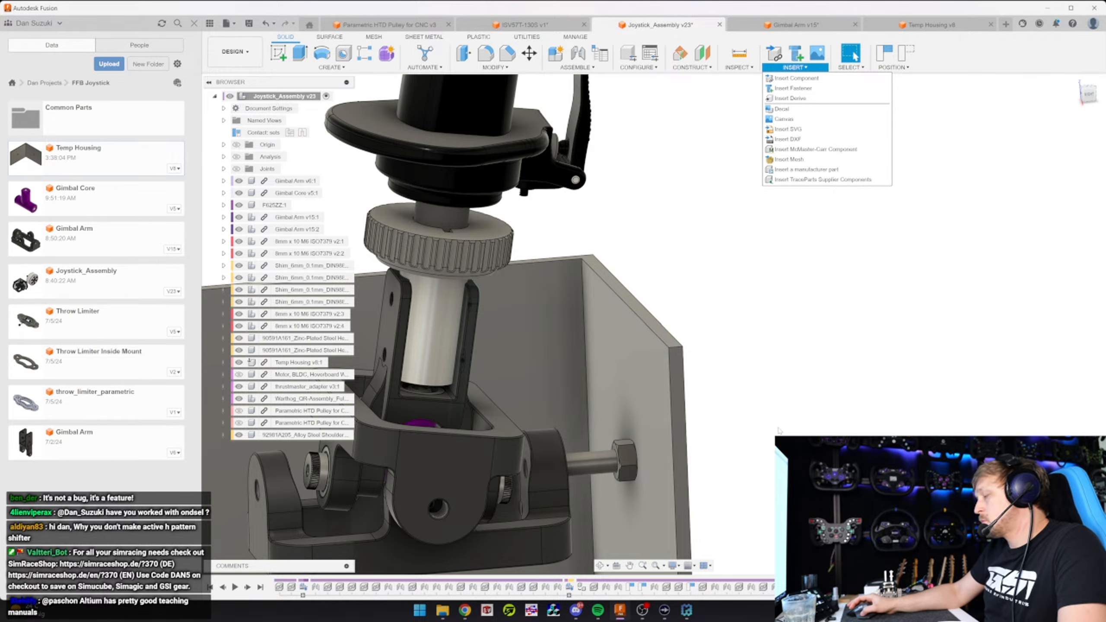
pyautogui.click(765, 439)
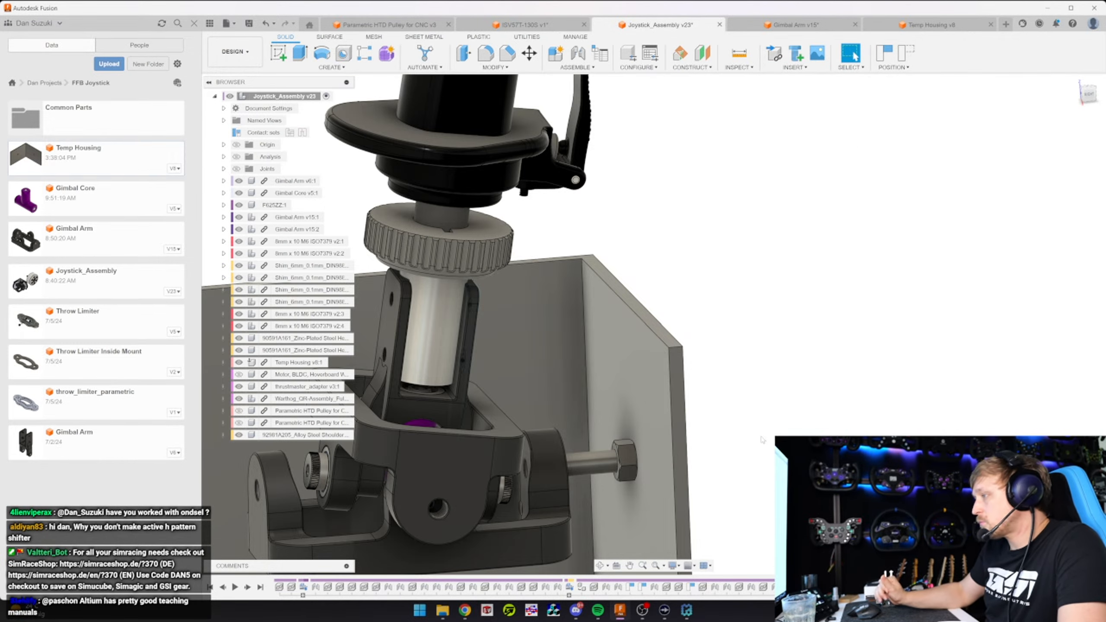
pyautogui.keyDown('shift'); pyautogui.moveTo(724, 445); pyautogui.dragTo(742, 398, button='middle'); pyautogui.keyUp('shift')
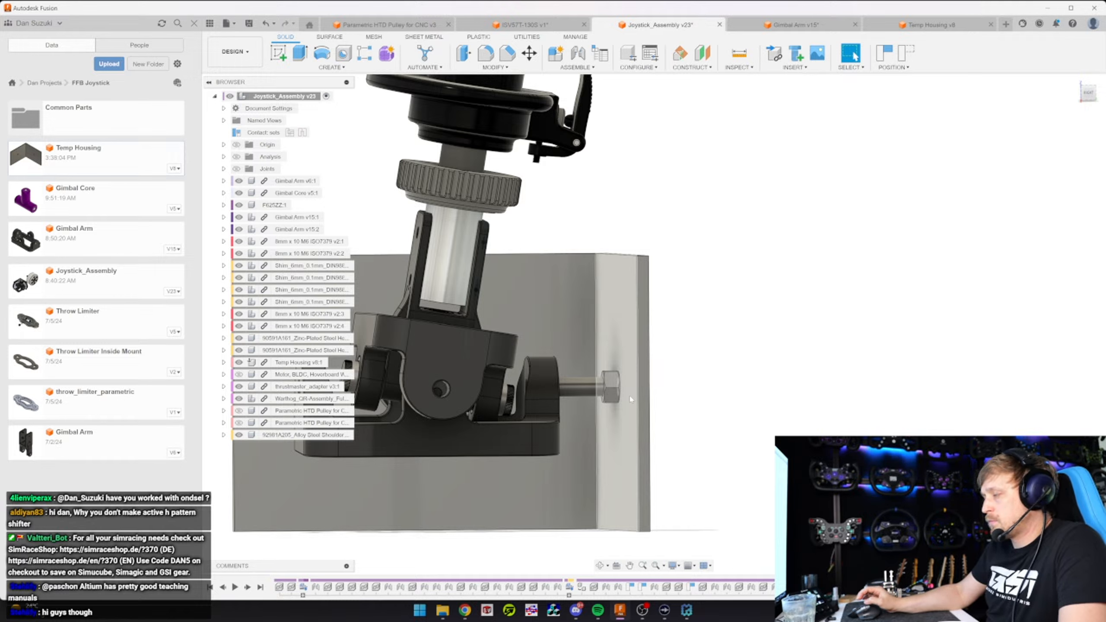
pyautogui.scroll(3, 631, 399)
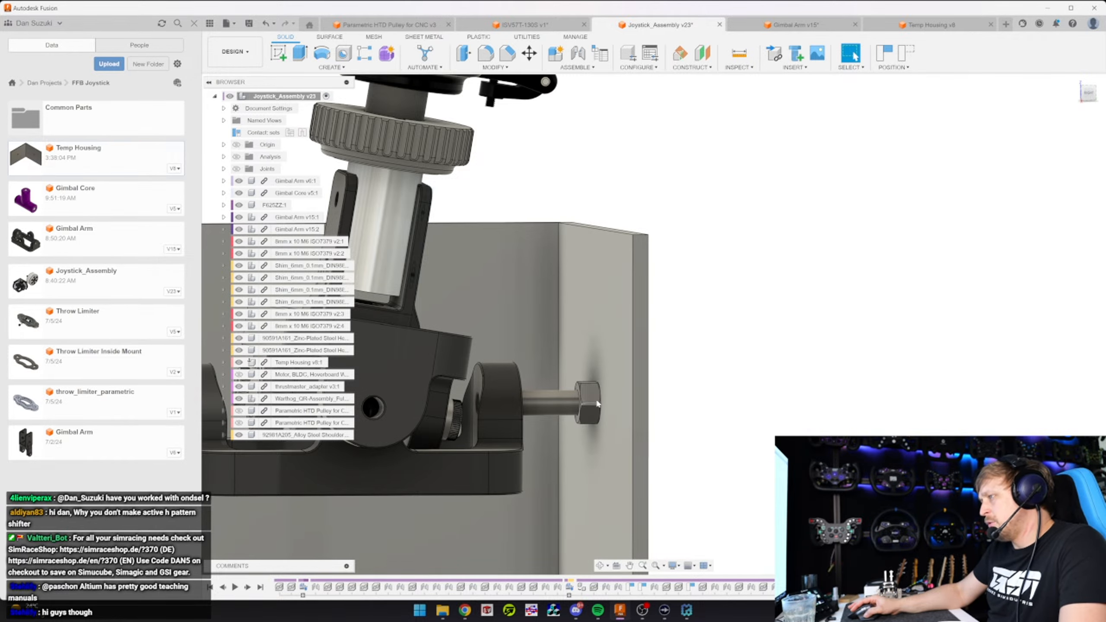
pyautogui.keyDown('shift'); pyautogui.moveTo(598, 405); pyautogui.dragTo(653, 218, button='middle'); pyautogui.keyUp('shift')
pyautogui.click(794, 67)
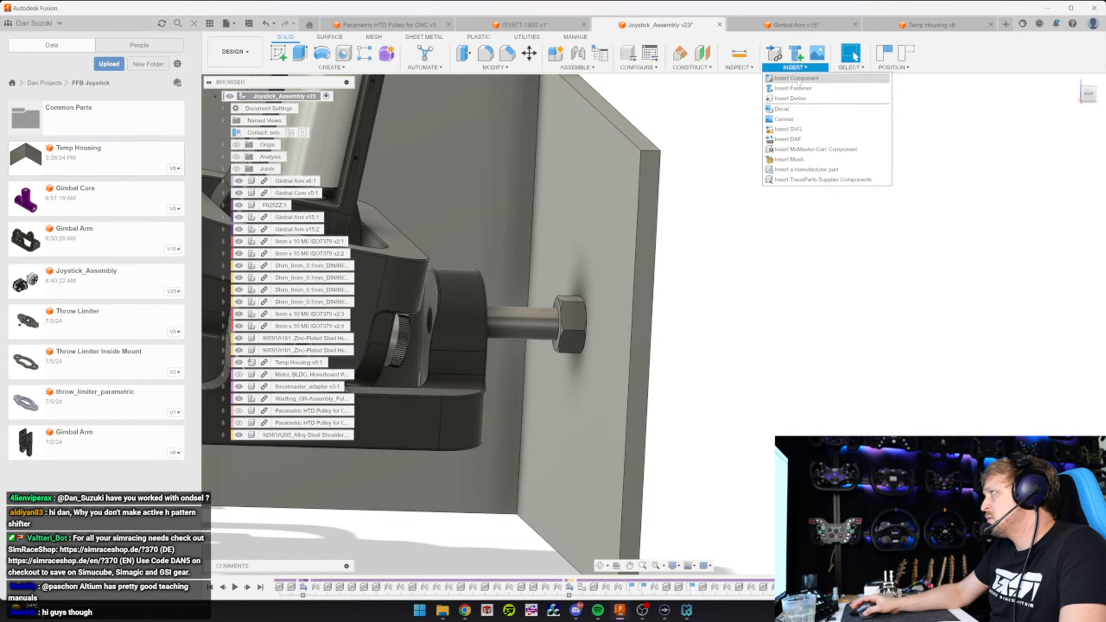
pyautogui.click(809, 149)
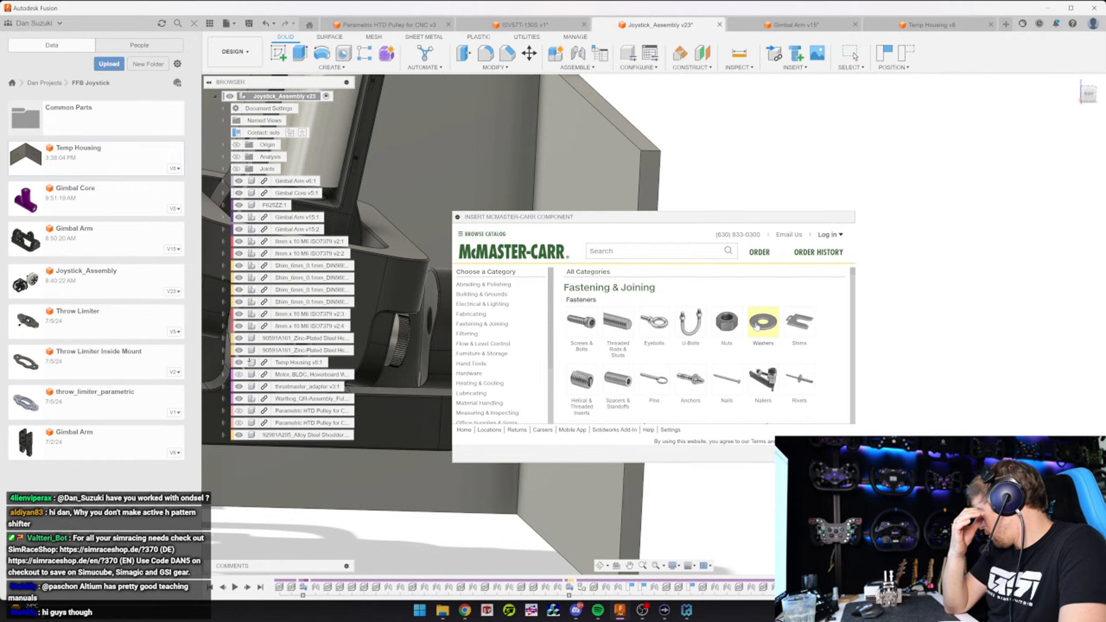
pyautogui.press('Escape')
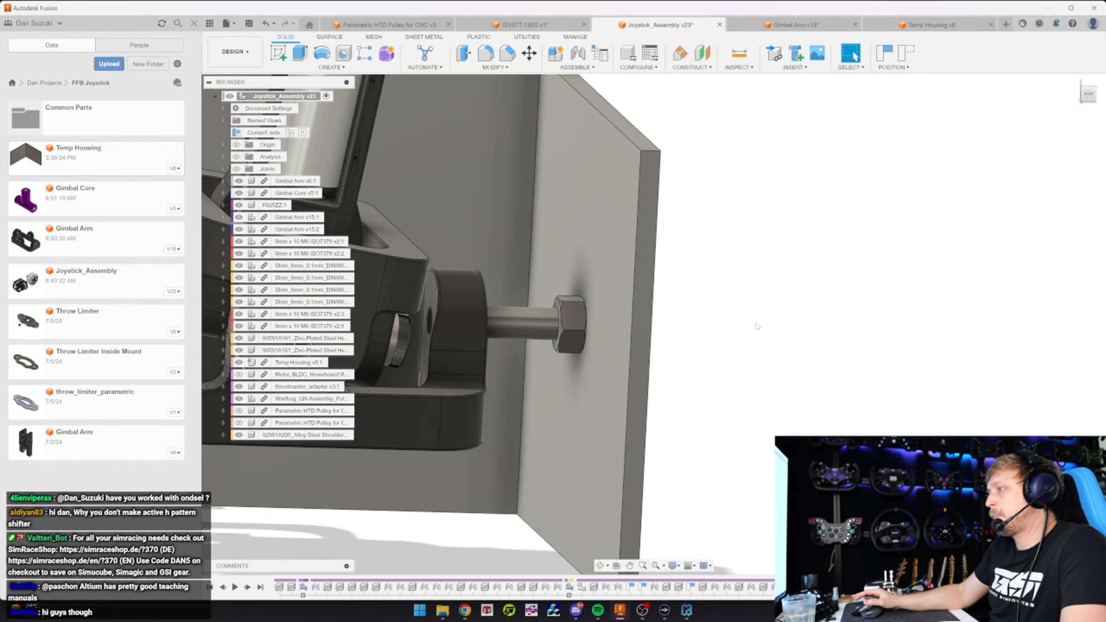
# Search the McMaster-Carr catalogue for 5 mm spacers and open the unthreaded Spacers category
pyautogui.scroll(-3, 757, 325)
pyautogui.keyDown('shift'); pyautogui.moveTo(757, 326); pyautogui.dragTo(670, 285, button='middle'); pyautogui.keyUp('shift')
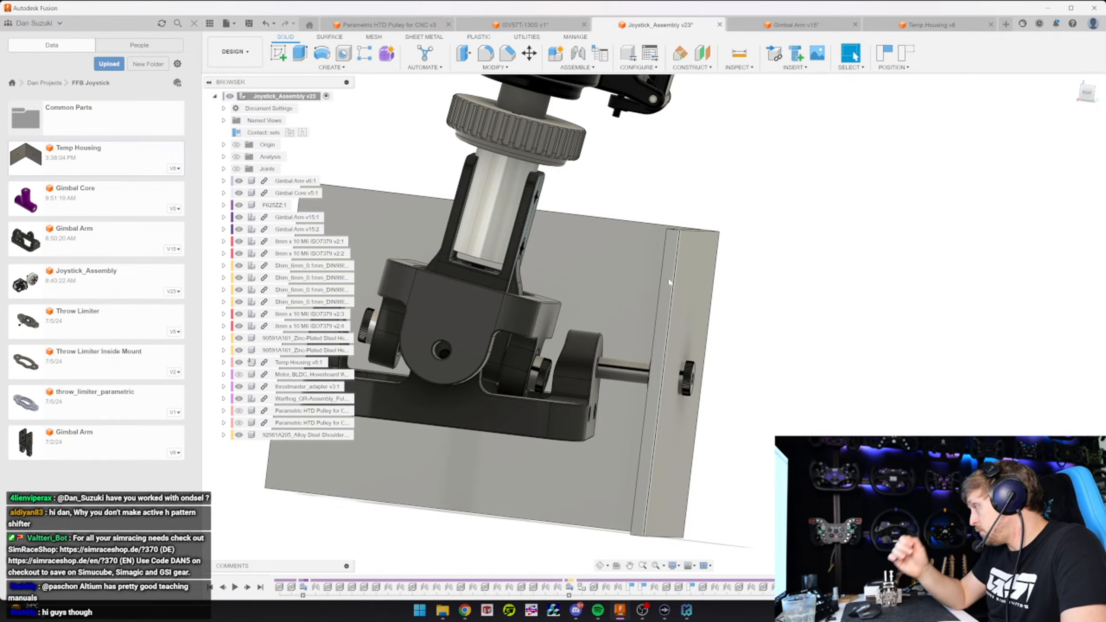
pyautogui.keyDown('shift'); pyautogui.moveTo(669, 283); pyautogui.dragTo(743, 301, button='middle'); pyautogui.keyUp('shift')
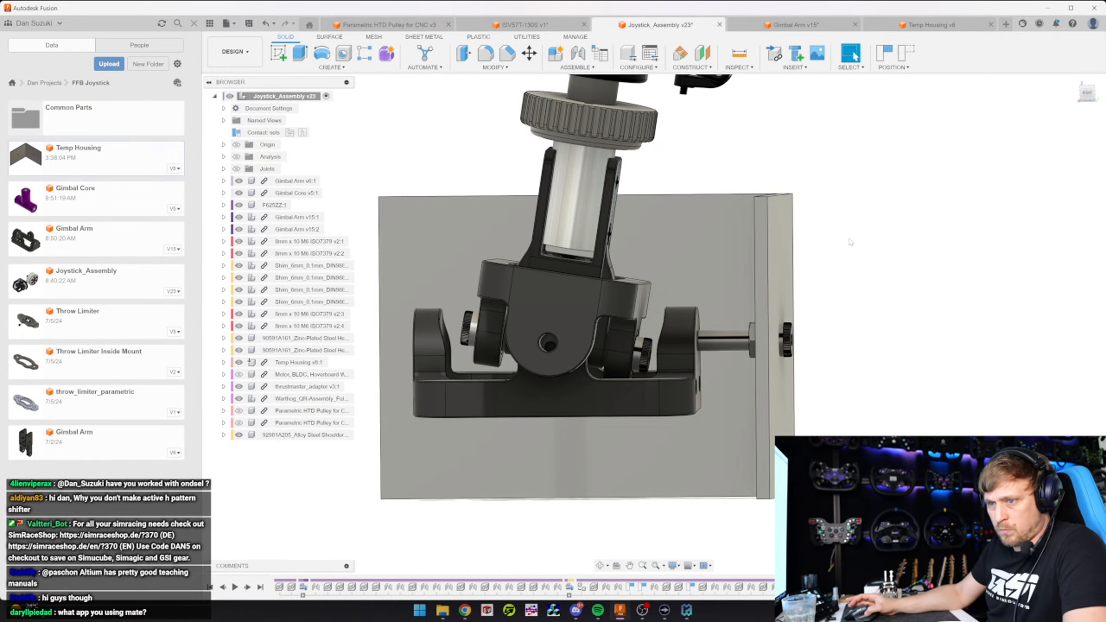
pyautogui.keyDown('shift'); pyautogui.moveTo(822, 305); pyautogui.dragTo(787, 297, button='middle'); pyautogui.keyUp('shift')
pyautogui.scroll(3, 784, 295)
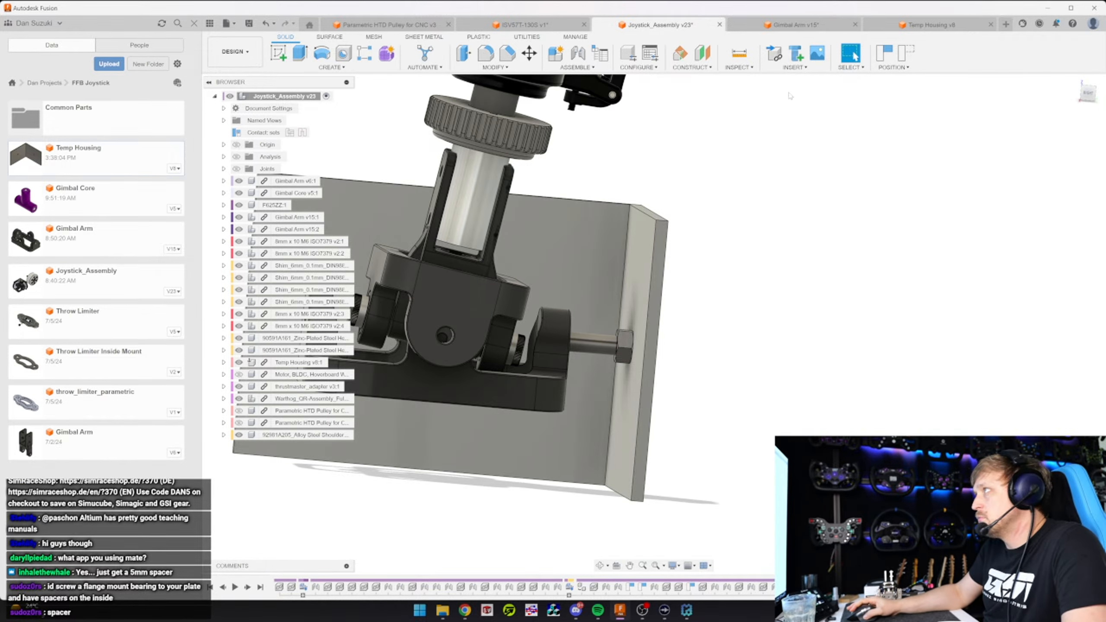
pyautogui.click(793, 66)
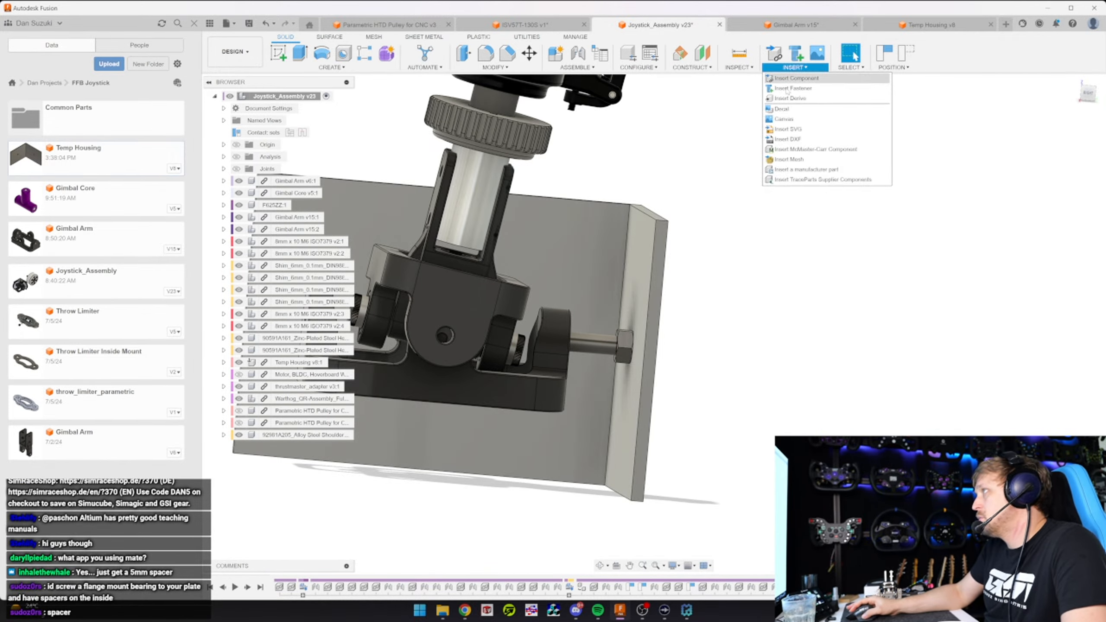
pyautogui.click(806, 151)
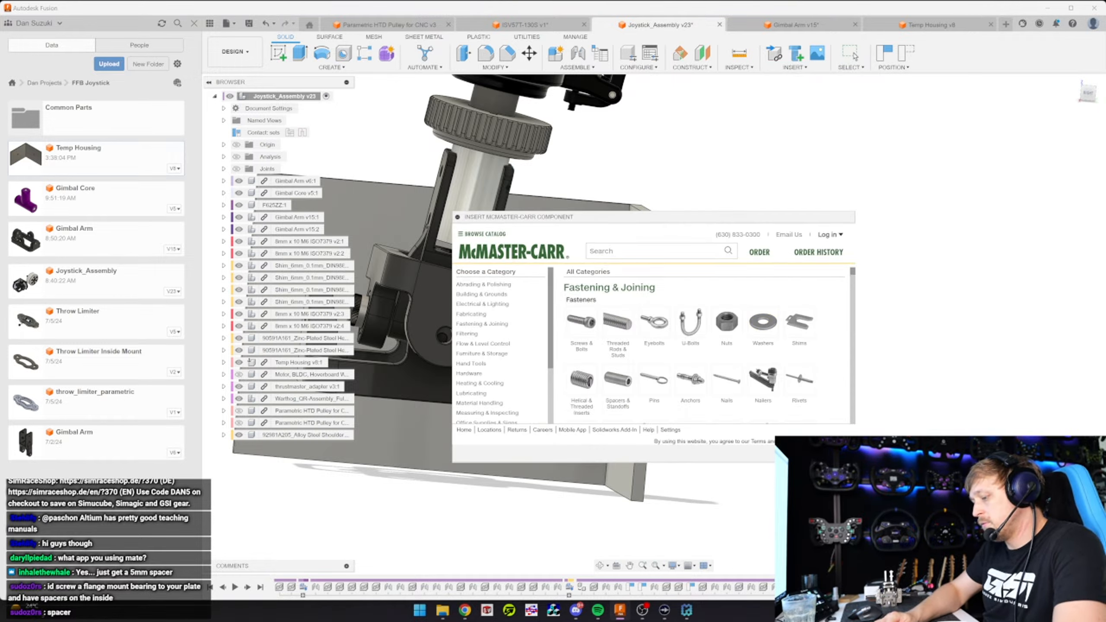
pyautogui.write('5mm spacer')
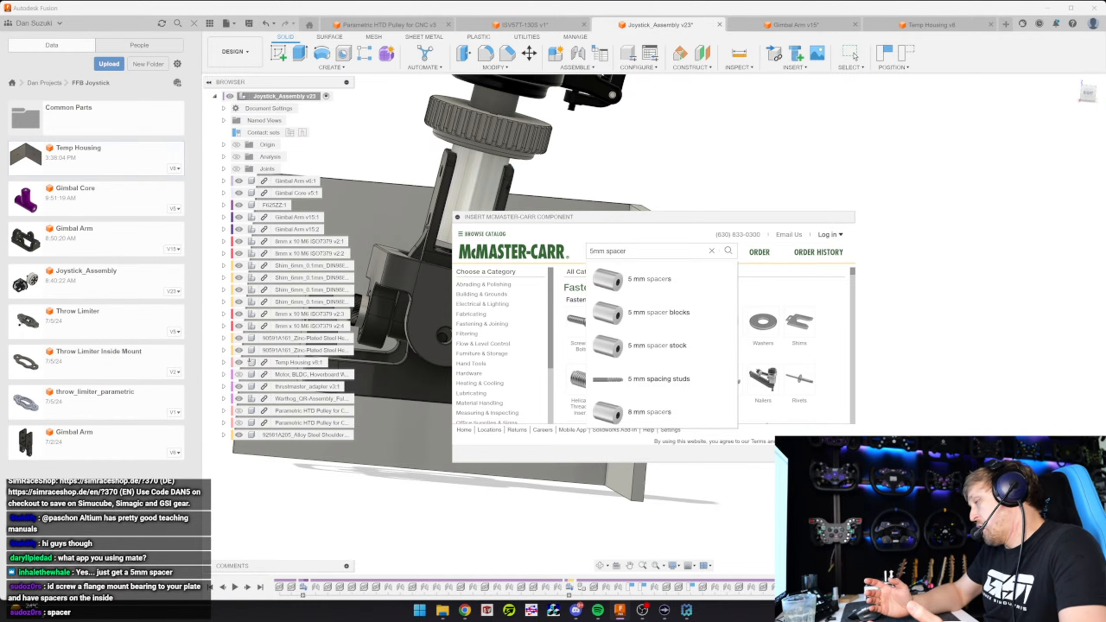
pyautogui.click(651, 279)
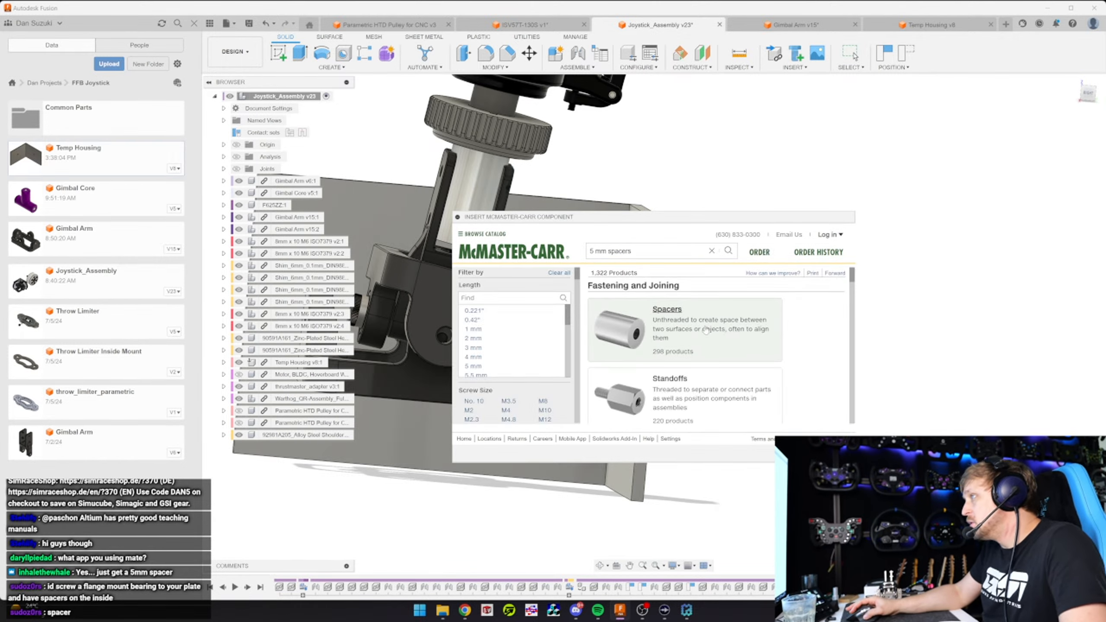
pyautogui.scroll(-2, 702, 326)
pyautogui.scroll(2, 683, 308)
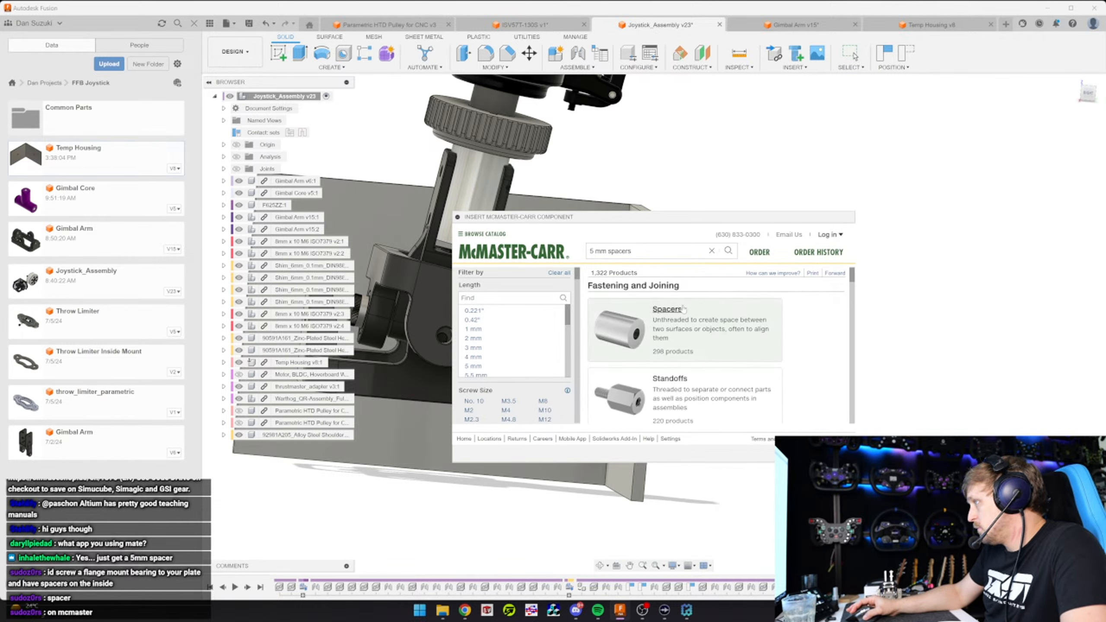
pyautogui.click(683, 309)
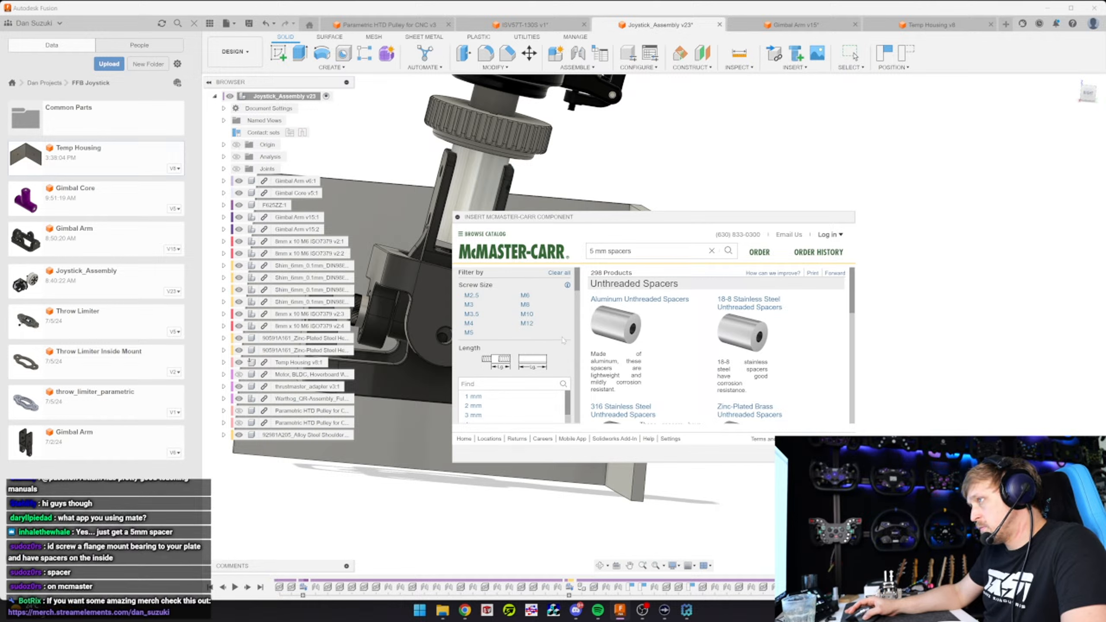
# Filter the spacers to an 8.4 mm ID and review the product details of the 16 mm OD, 5 mm long 18-8 stainless steel spacer
pyautogui.scroll(-5, 563, 340)
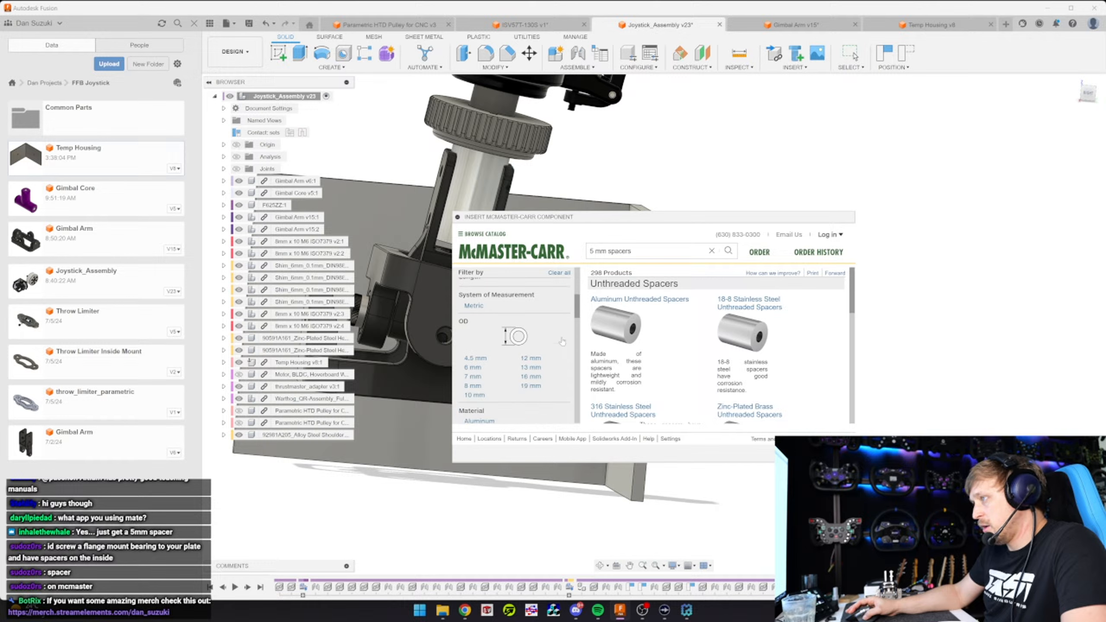
pyautogui.scroll(-3, 563, 341)
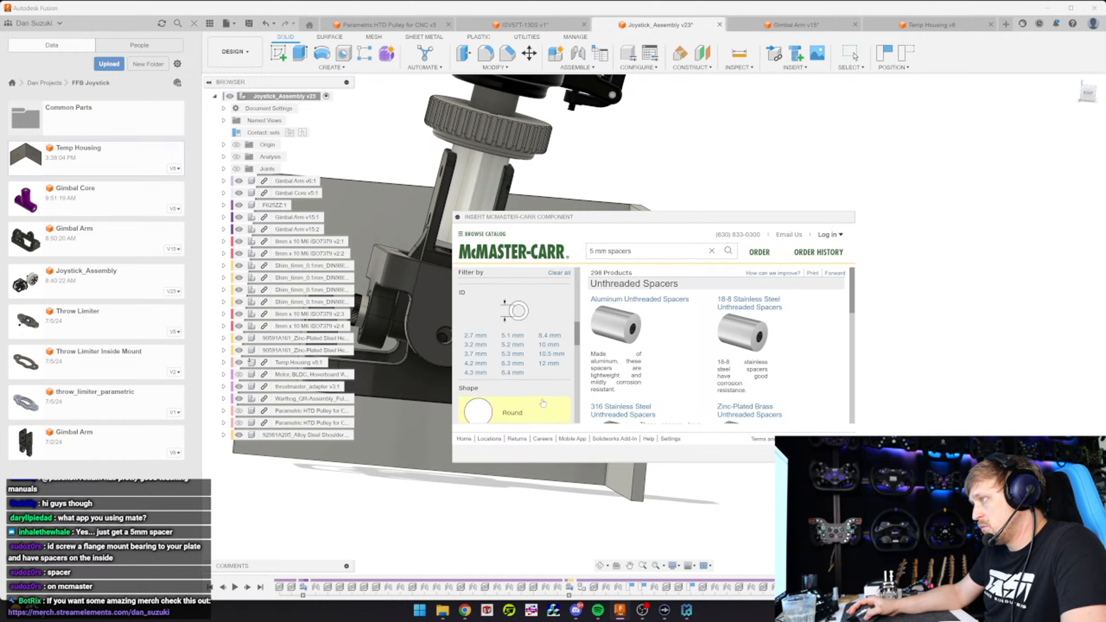
pyautogui.scroll(1, 560, 374)
pyautogui.click(550, 365)
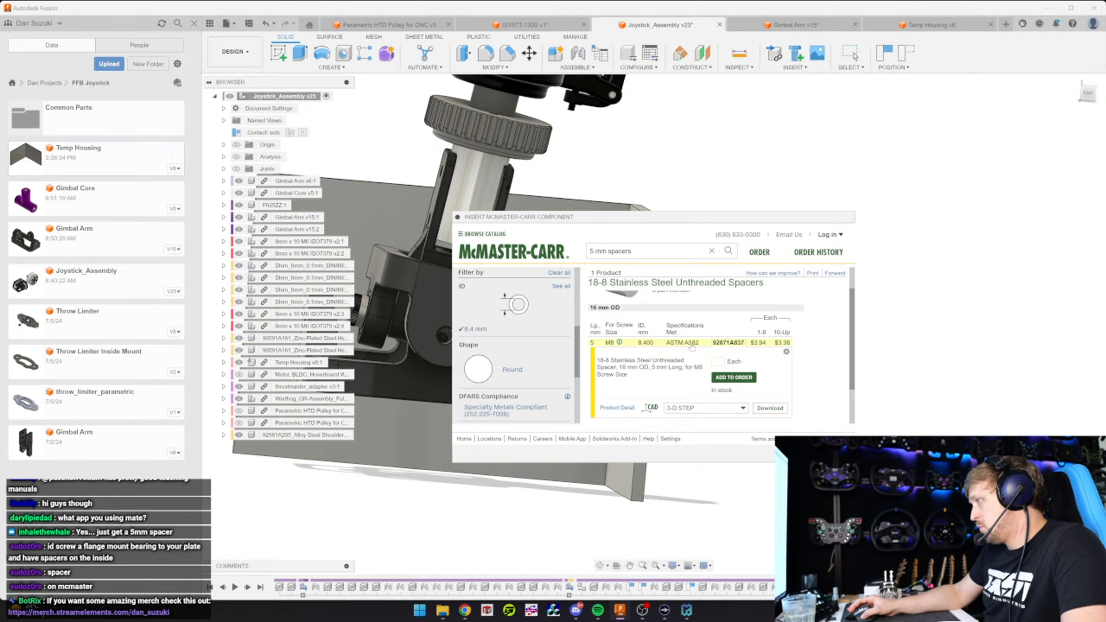
pyautogui.scroll(1, 693, 346)
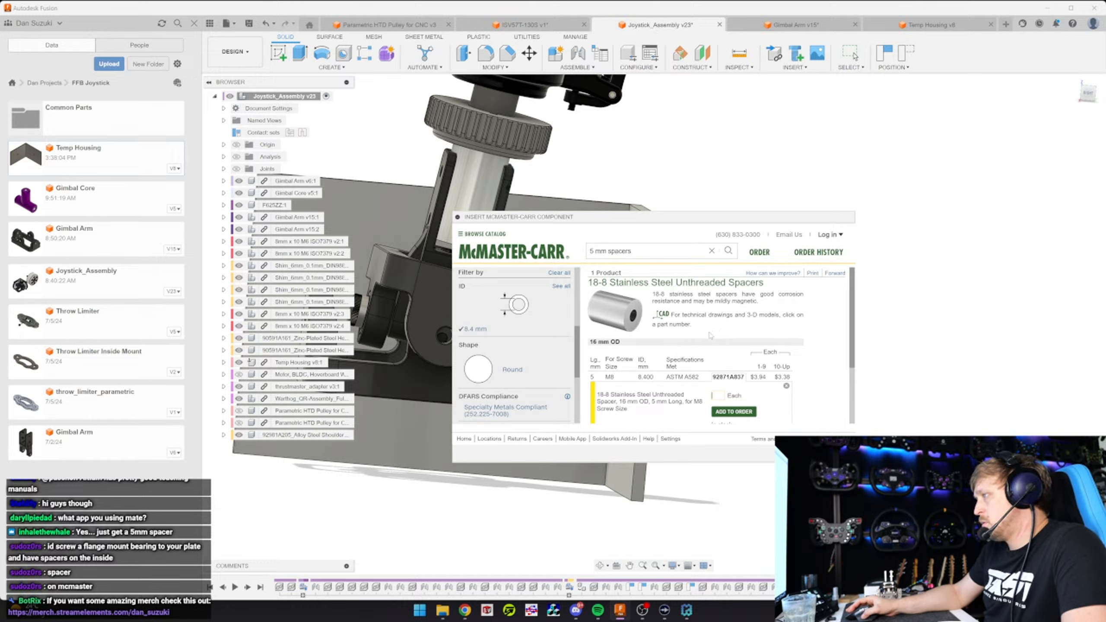
pyautogui.scroll(-1, 628, 321)
pyautogui.click(630, 395)
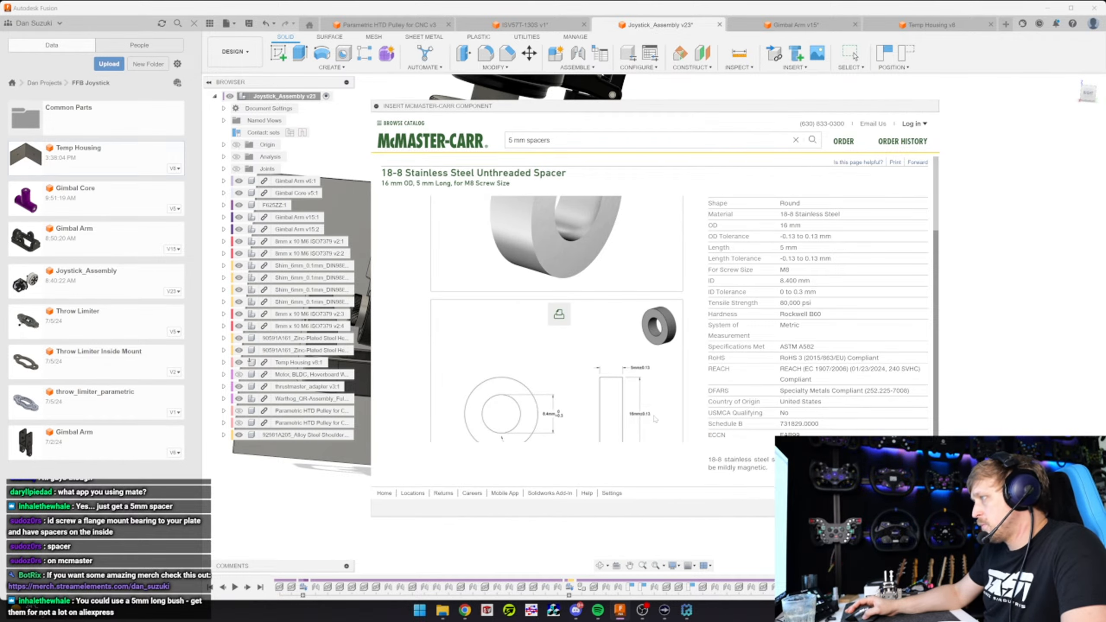
pyautogui.scroll(-1, 656, 418)
pyautogui.press('Escape')
# Measure the diameter of the gimbal arm's circular edge around the shoulder screw head
pyautogui.scroll(5, 647, 395)
pyautogui.keyDown('shift'); pyautogui.moveTo(647, 395); pyautogui.dragTo(684, 371, button='middle'); pyautogui.keyUp('shift')
pyautogui.press('i')
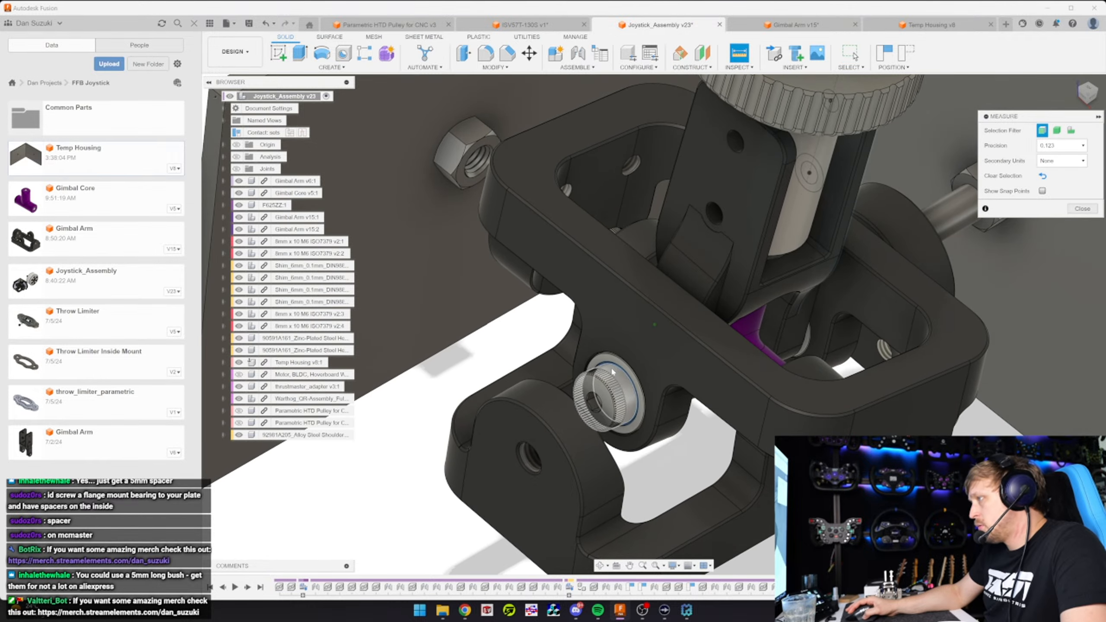
pyautogui.click(611, 360)
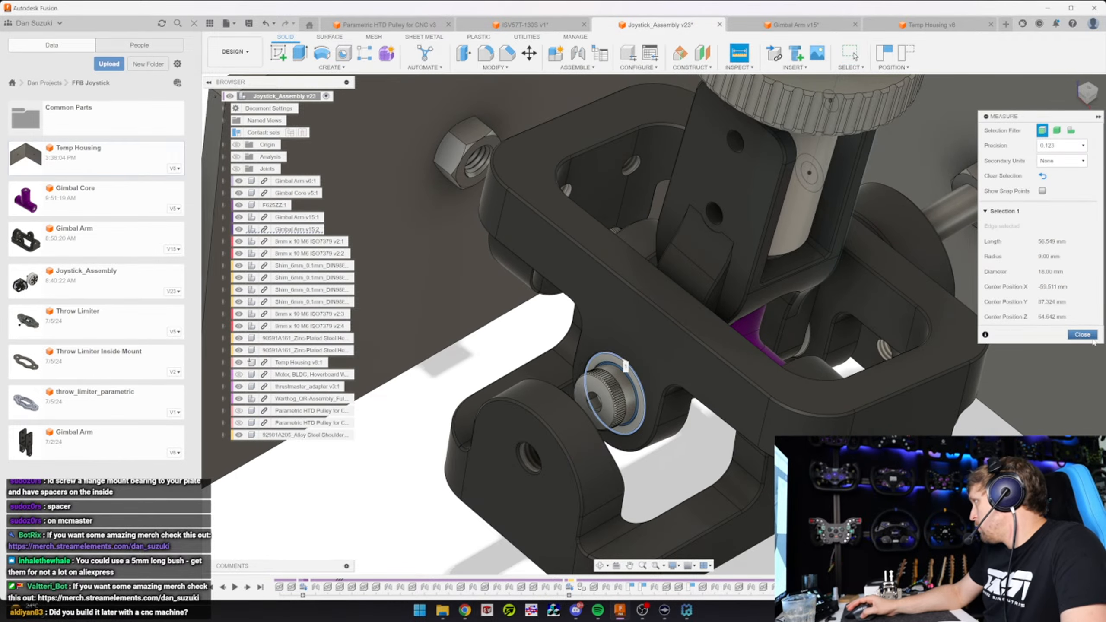
pyautogui.click(1089, 336)
# Remove both 90591A161 zinc-plated steel hex nuts from the joystick assembly, including the features that reference them
pyautogui.keyDown('shift'); pyautogui.moveTo(775, 440); pyautogui.dragTo(783, 414, button='middle'); pyautogui.keyUp('shift')
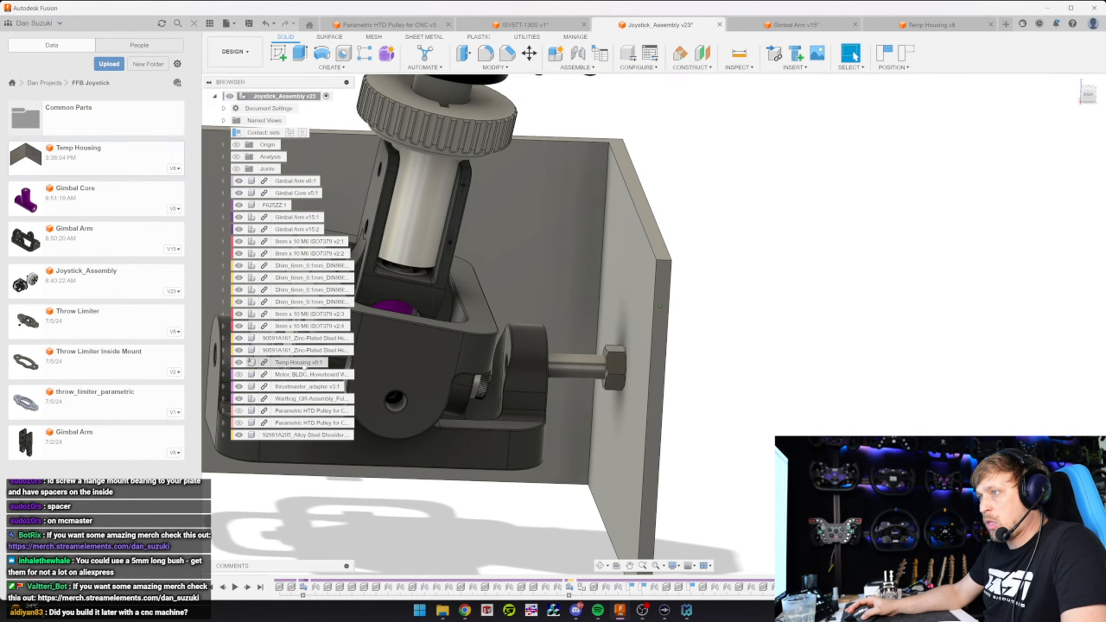
pyautogui.click(311, 327)
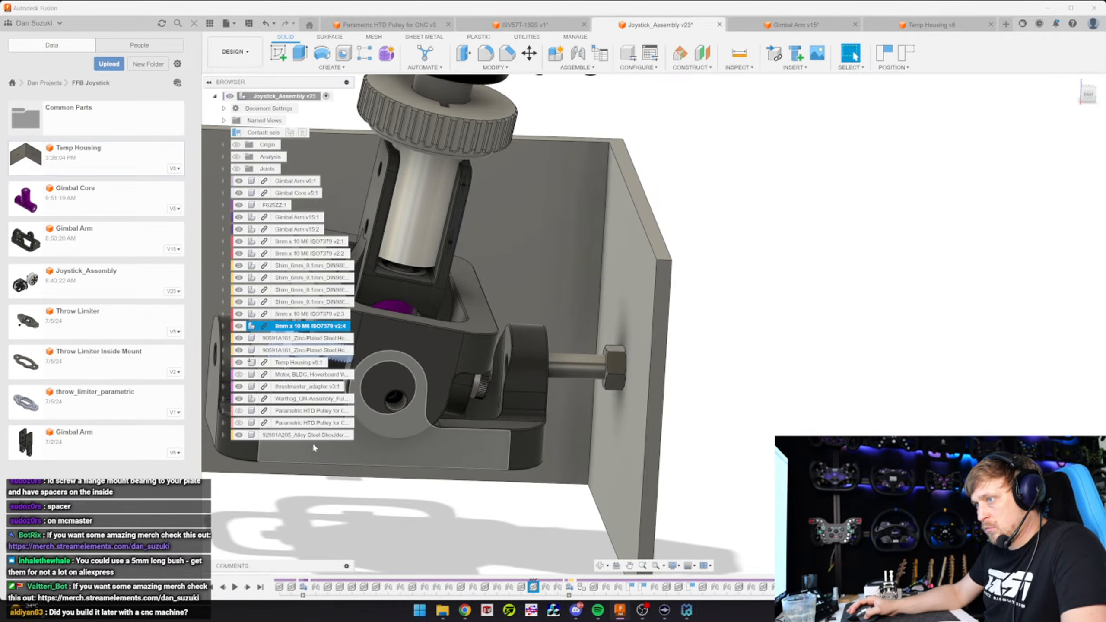
pyautogui.click(304, 254)
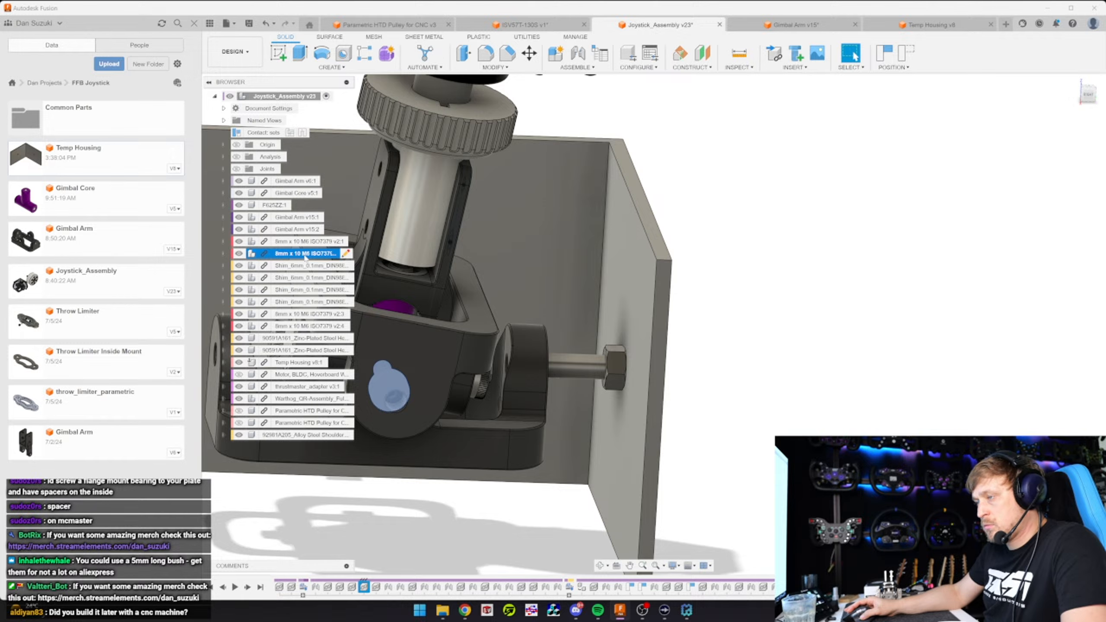
pyautogui.keyDown('shift'); pyautogui.moveTo(370, 393); pyautogui.dragTo(496, 501, button='middle'); pyautogui.keyUp('shift')
pyautogui.click(426, 527)
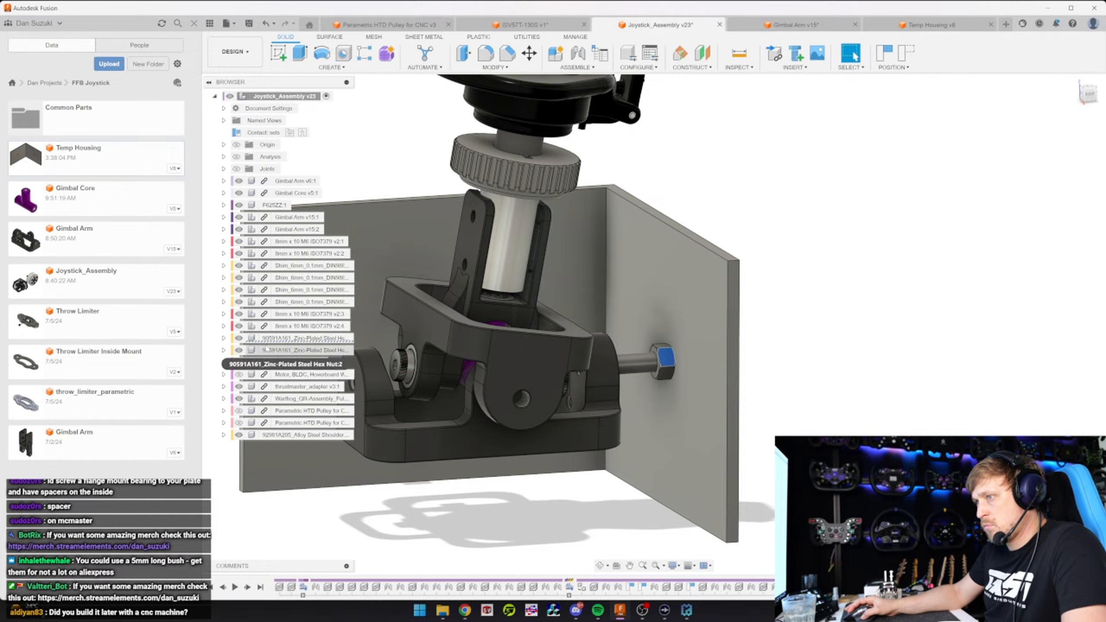
pyautogui.click(274, 338)
pyautogui.rightClick(291, 339)
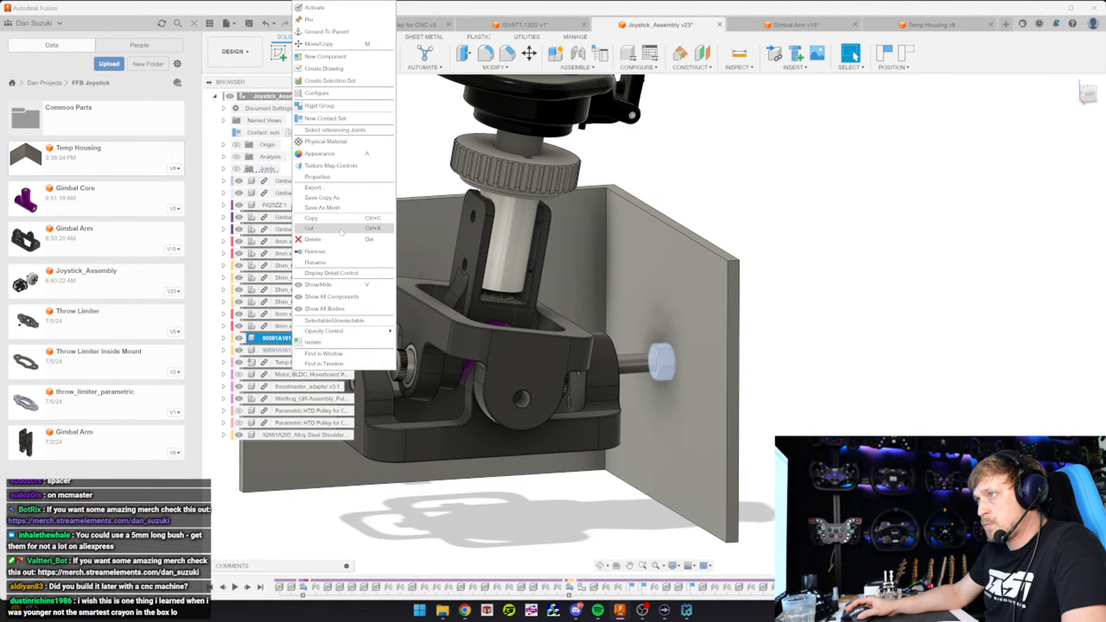
pyautogui.click(342, 228)
pyautogui.rightClick(283, 338)
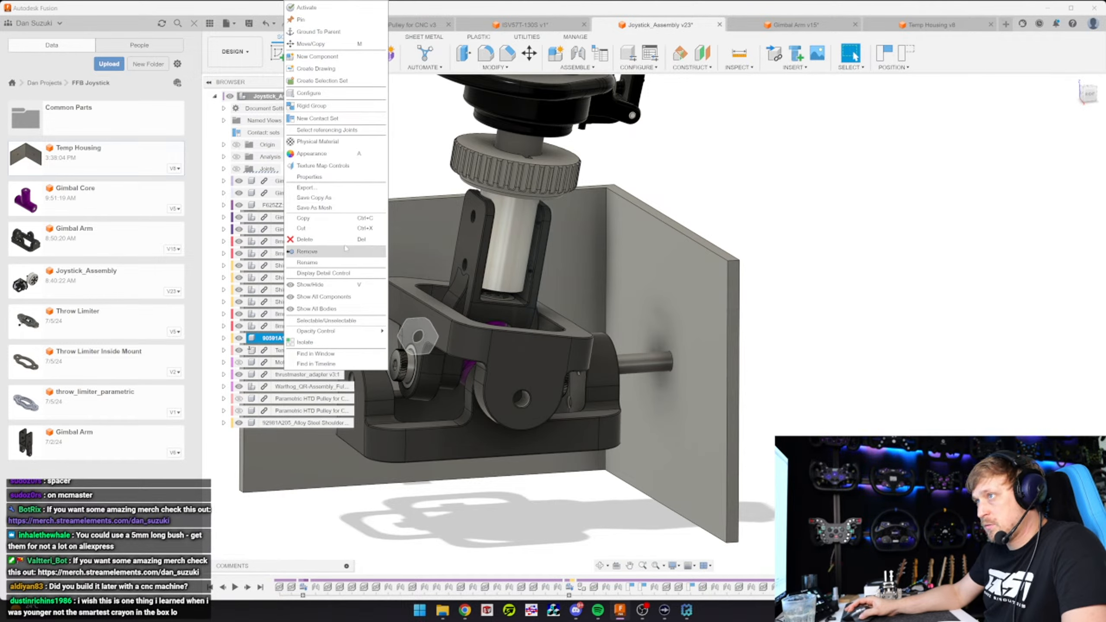
pyautogui.click(344, 240)
pyautogui.click(508, 323)
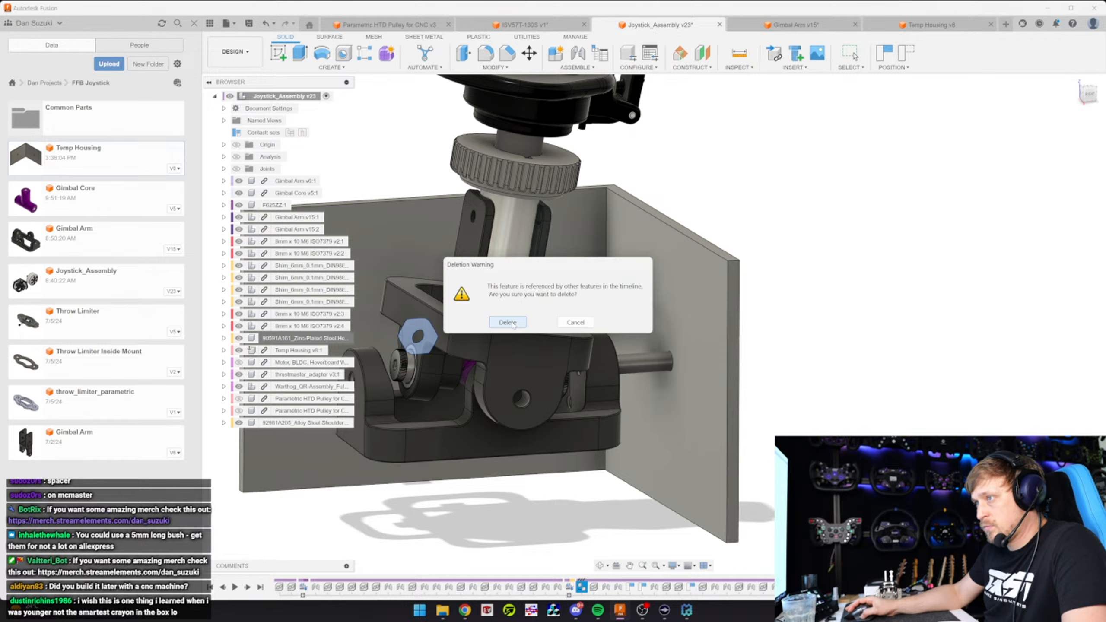
pyautogui.keyDown('shift'); pyautogui.moveTo(501, 362); pyautogui.dragTo(450, 400, button='middle'); pyautogui.keyUp('shift')
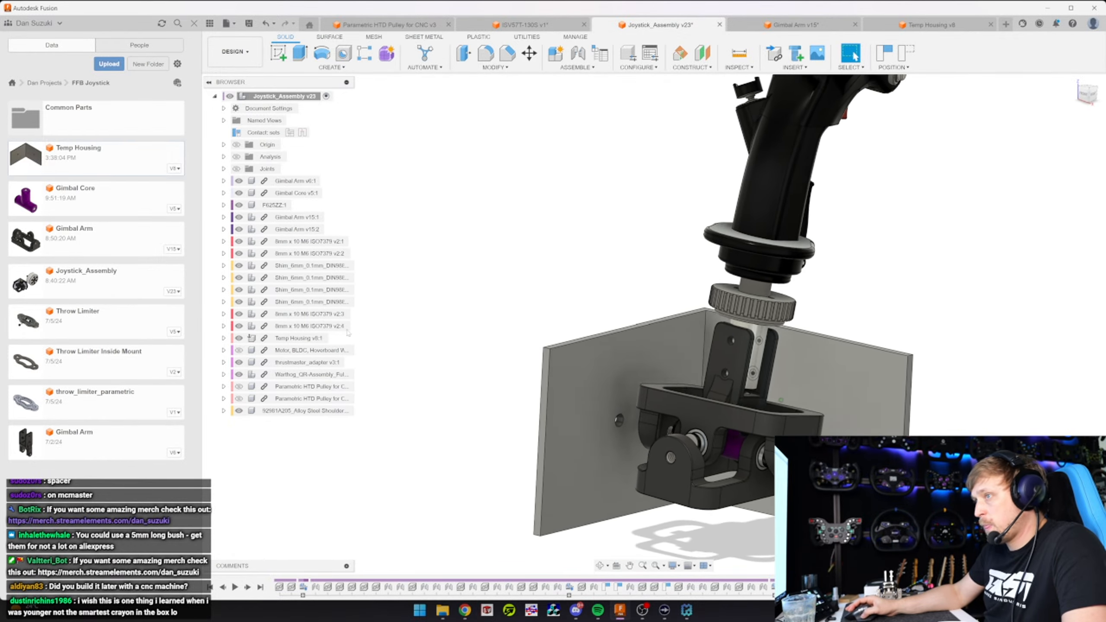
# Show both parametric HTD pulleys and measure the distance between one pulley's outer face and the adjacent shoulder bolt's head
pyautogui.click(239, 387)
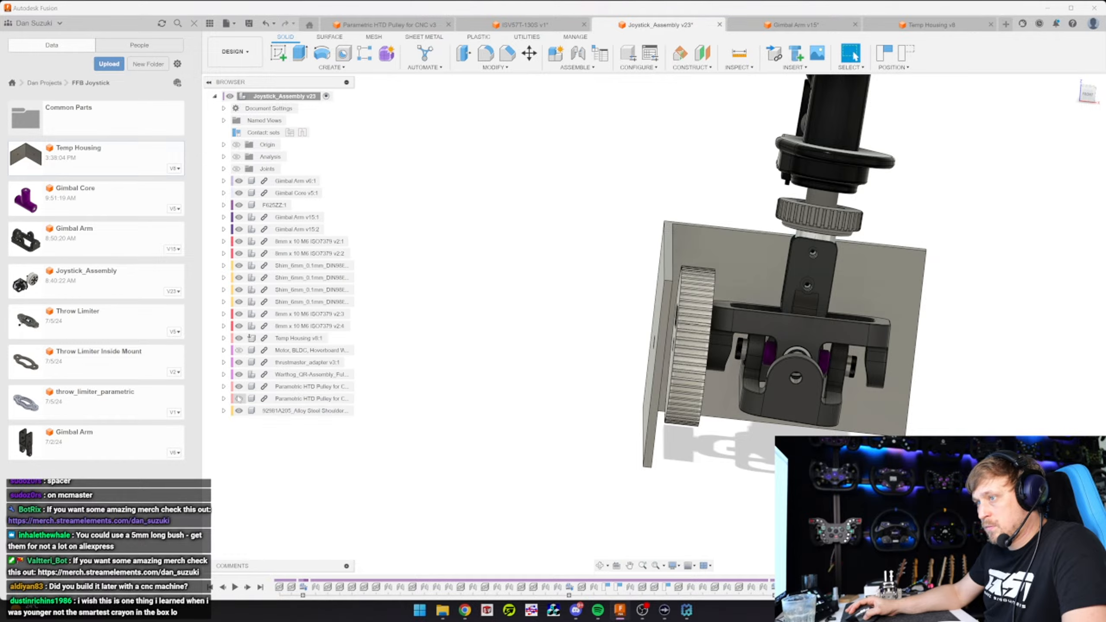
pyautogui.click(239, 399)
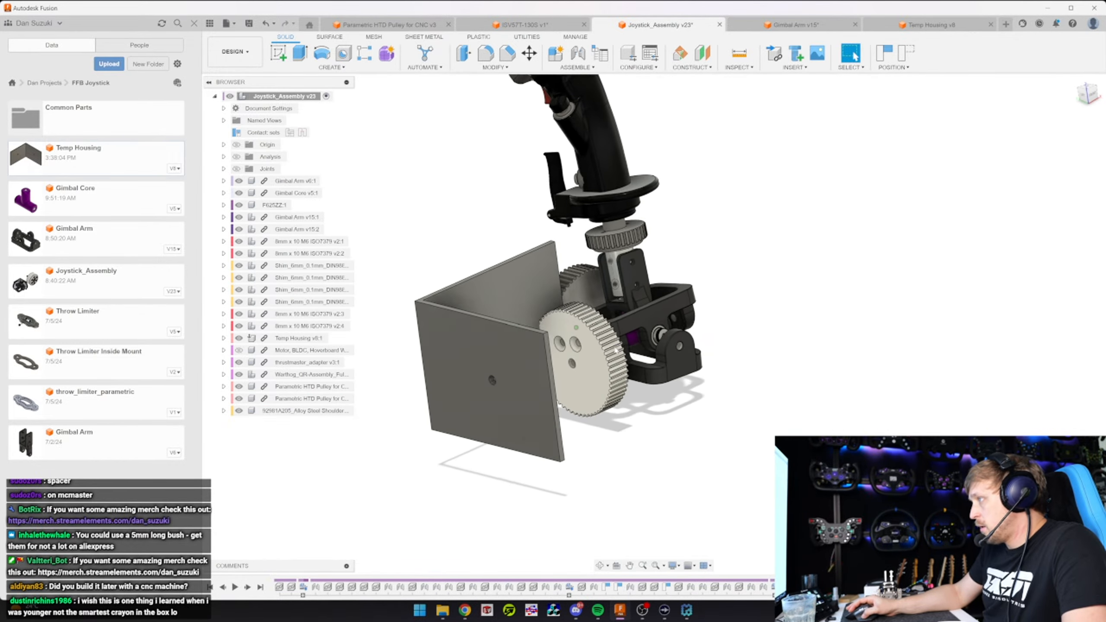
pyautogui.press('i')
pyautogui.click(433, 365)
pyautogui.click(486, 354)
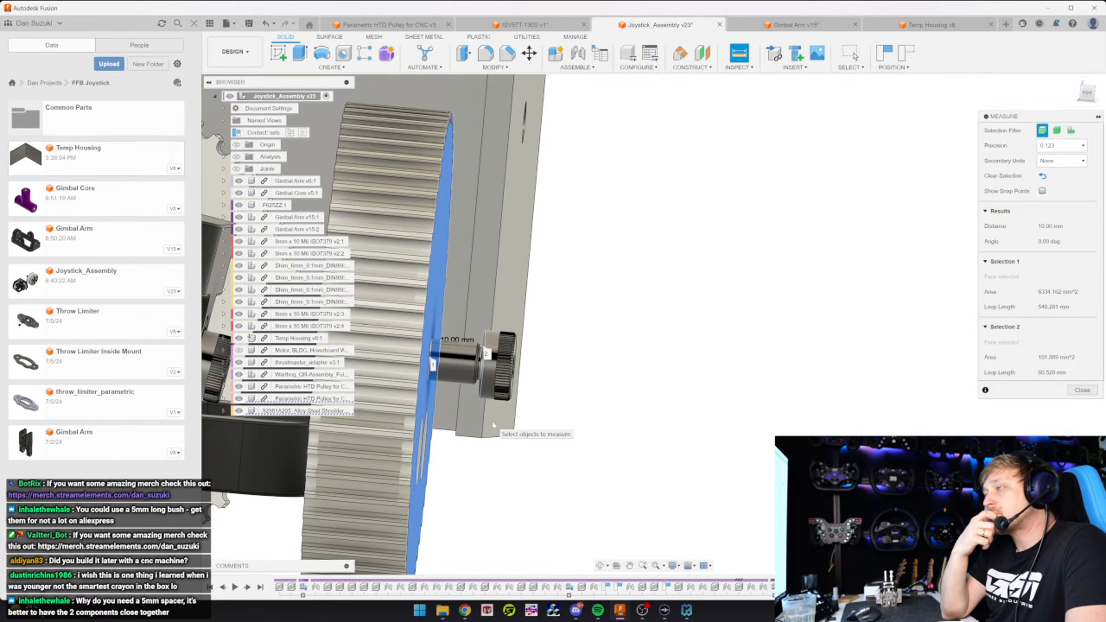
pyautogui.moveTo(491, 421)
pyautogui.keyDown('shift'); pyautogui.mouseDown(button='middle')
pyautogui.moveTo(591, 386)
pyautogui.moveTo(487, 435)
pyautogui.mouseUp(button='middle'); pyautogui.keyUp('shift')
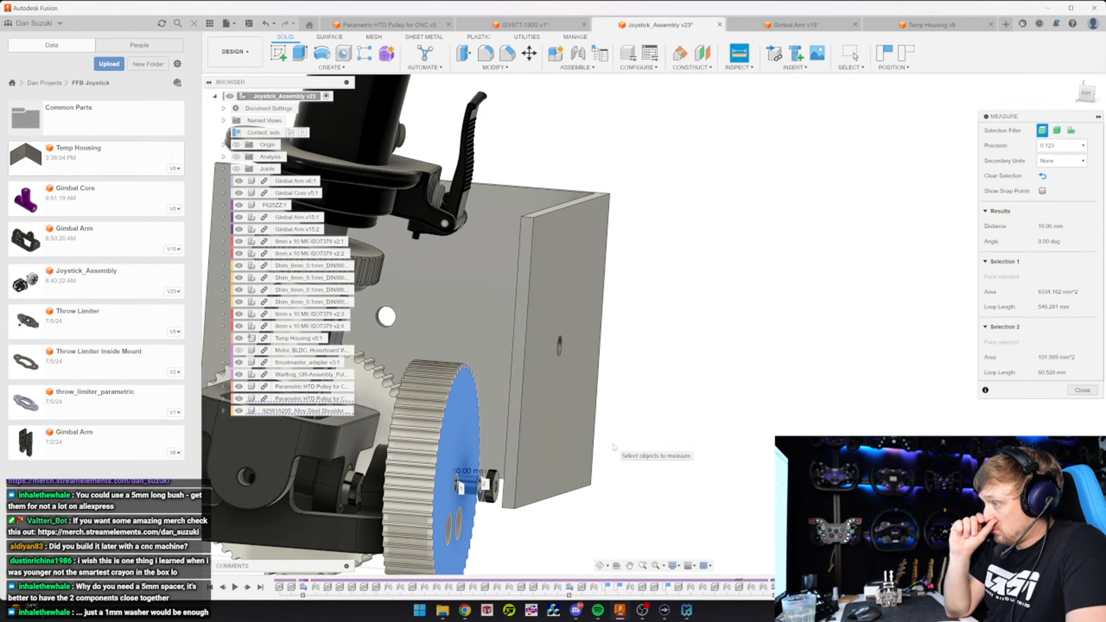
# In the Temp Housing design, edit Sketch1 and set the wall thickness to 7 mm
pyautogui.click(931, 25)
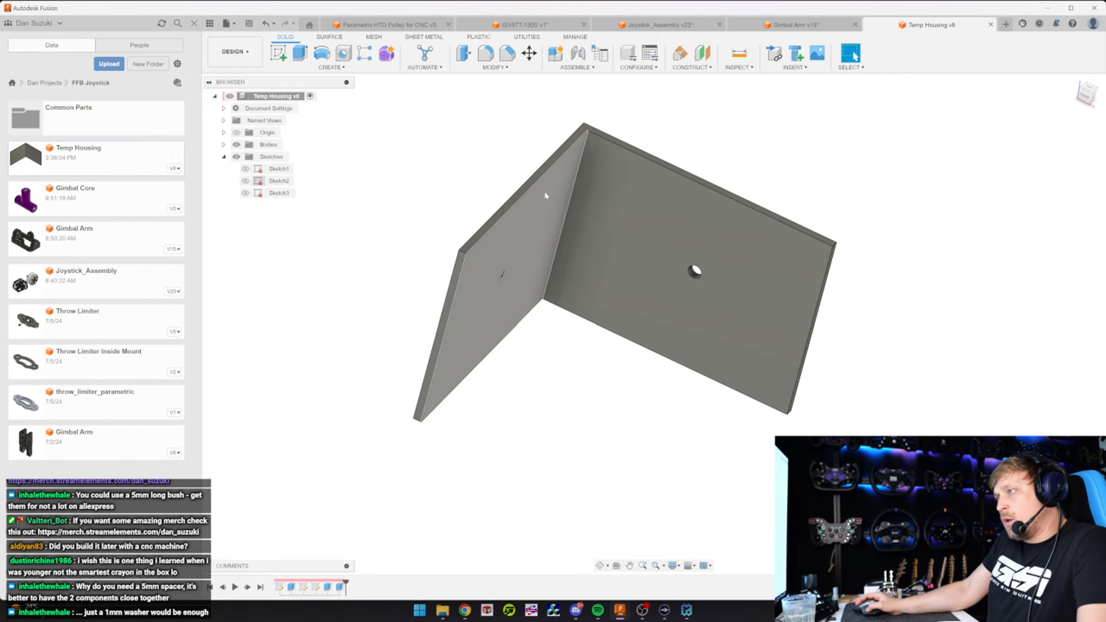
pyautogui.keyDown('shift'); pyautogui.moveTo(614, 200); pyautogui.dragTo(650, 157, button='middle'); pyautogui.keyUp('shift')
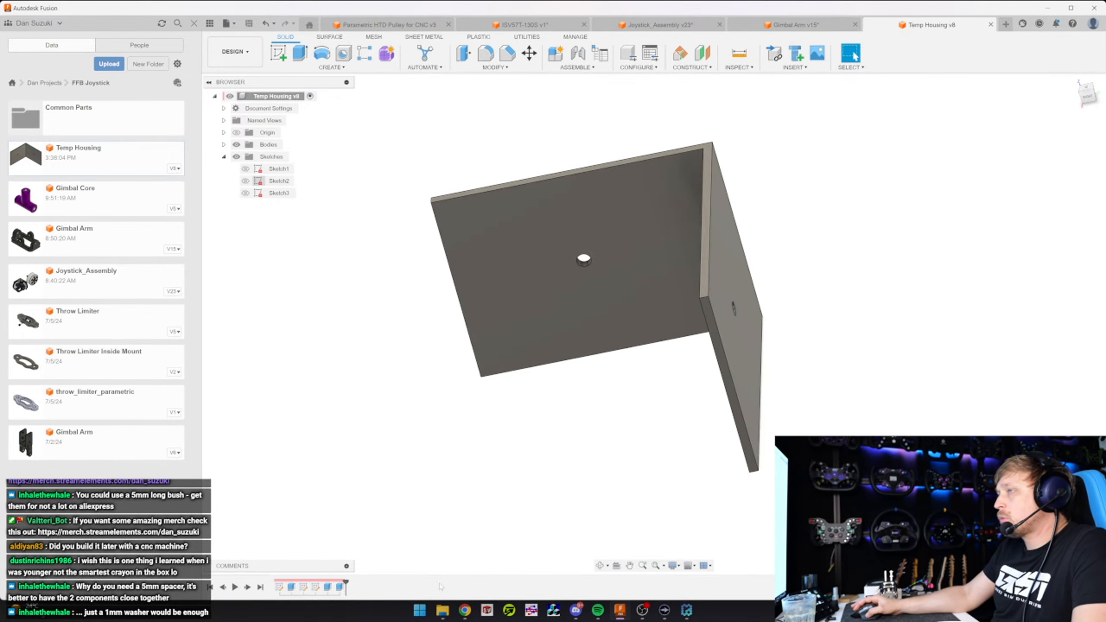
pyautogui.doubleClick(279, 168)
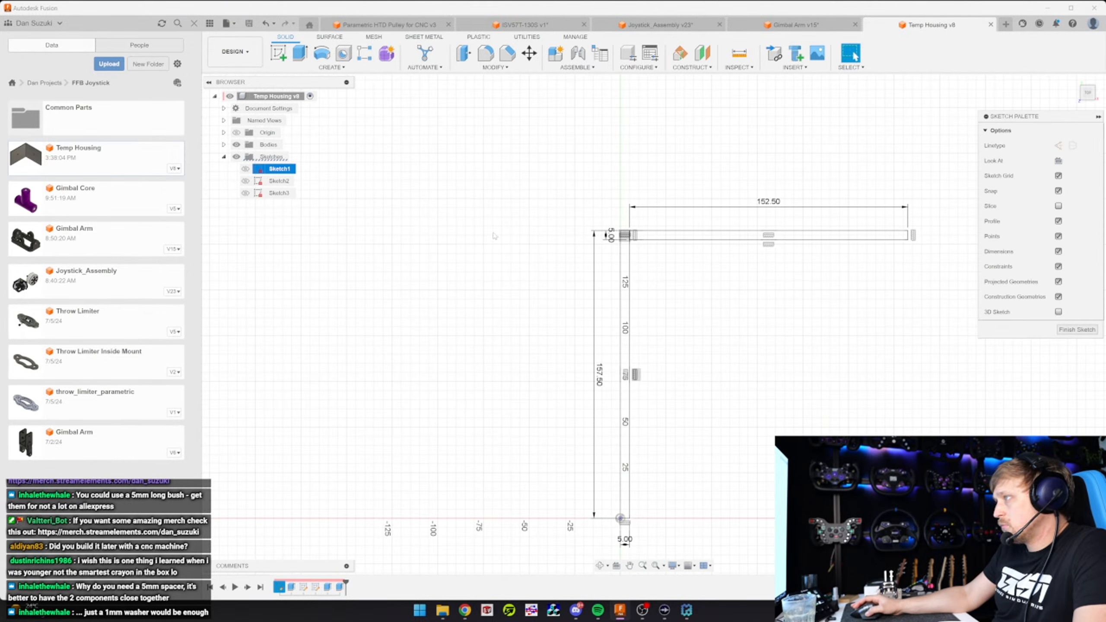
pyautogui.doubleClick(611, 236)
pyautogui.write('7')
pyautogui.press('Return')
# Set the horizontal wall's length in the housing sketch to 150.50 mm and finish the sketch
pyautogui.doubleClick(769, 201)
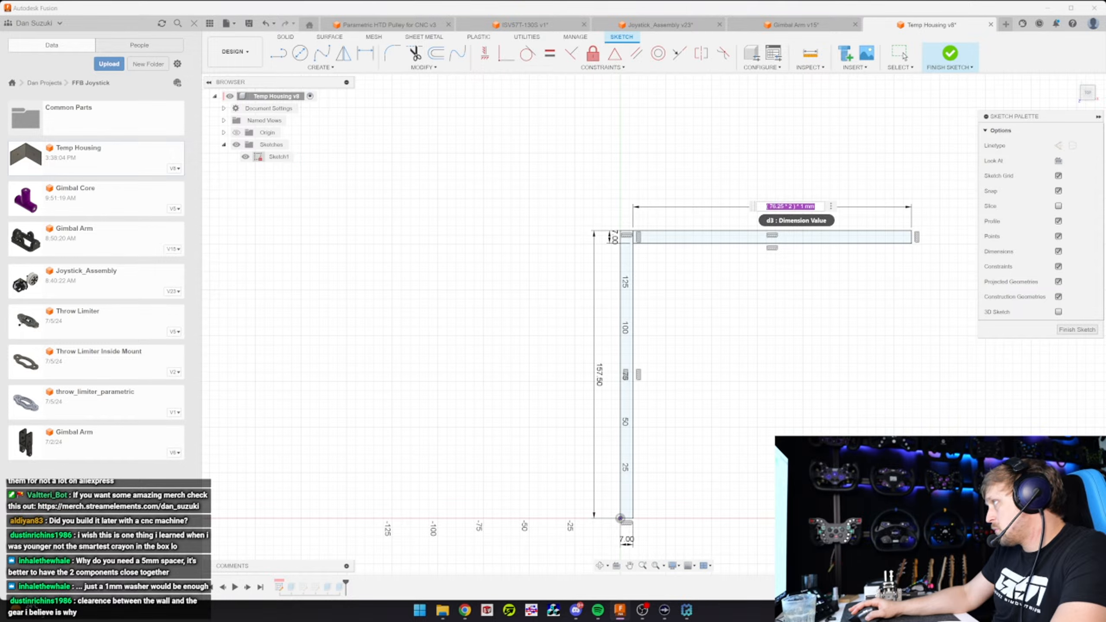
pyautogui.click(814, 206)
pyautogui.press('Return')
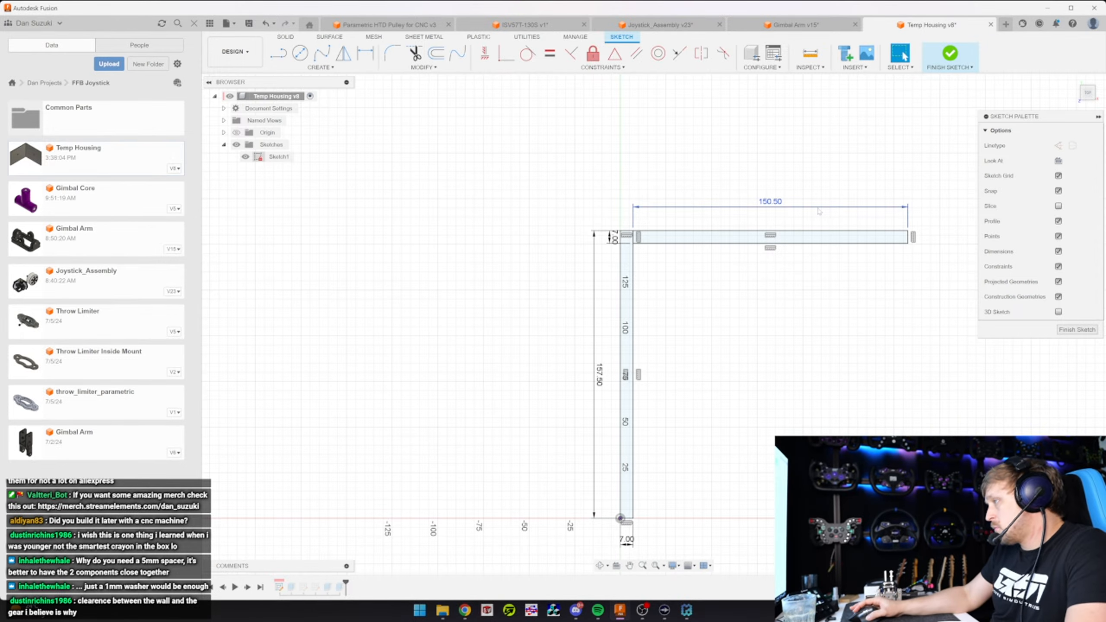
pyautogui.click(1066, 328)
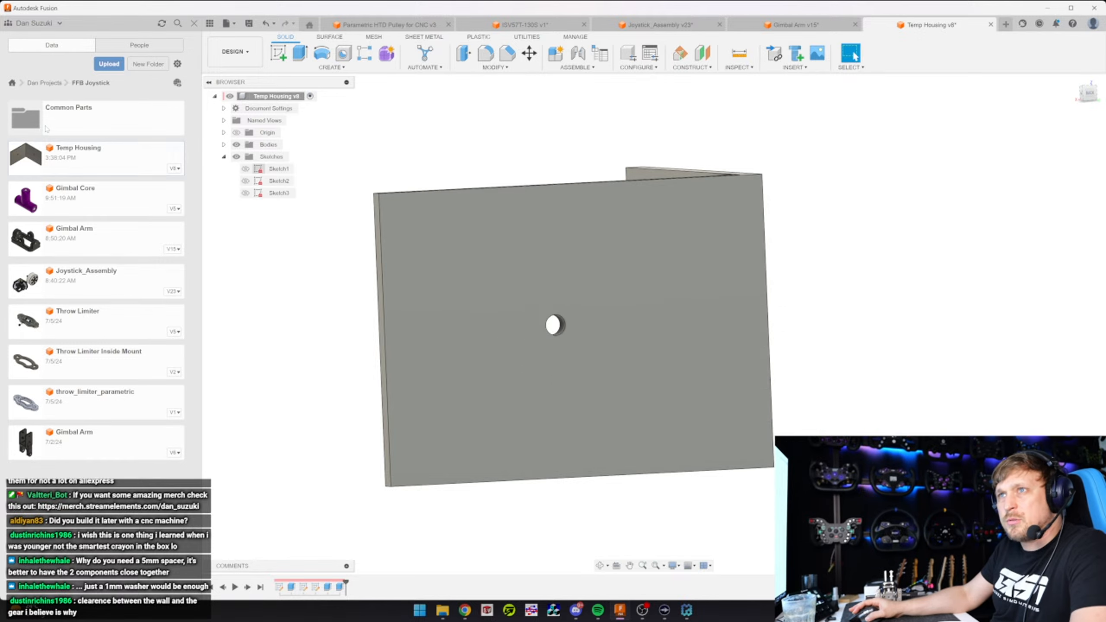
# Open the Common Parts project folder and search the McMaster-Carr component catalog for 608 bearings
pyautogui.click(87, 117)
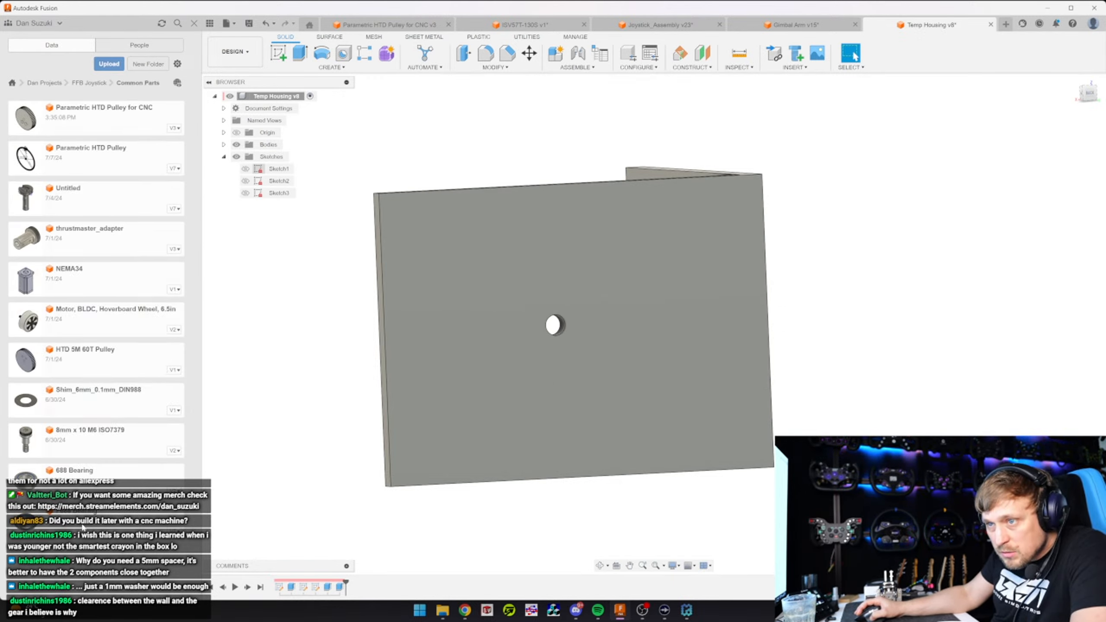
pyautogui.click(794, 67)
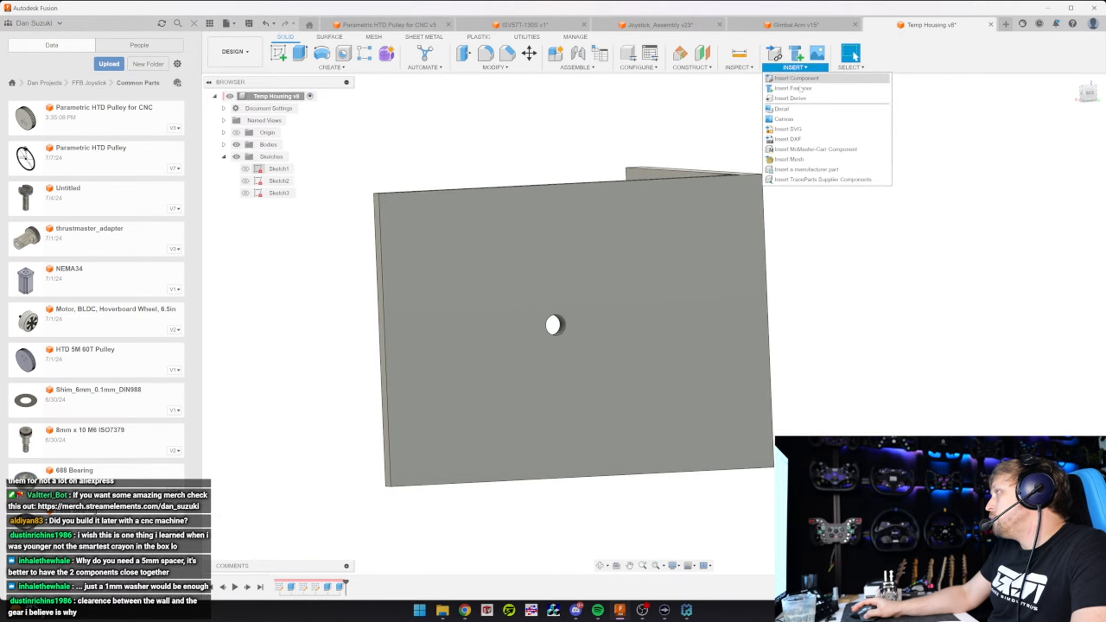
pyautogui.click(835, 151)
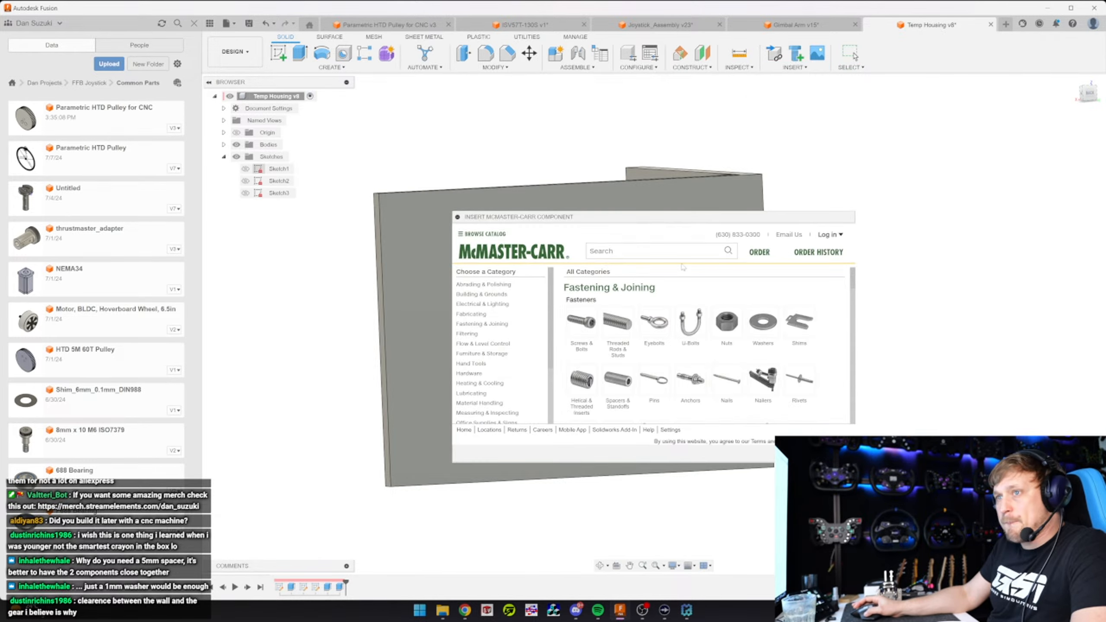
pyautogui.click(638, 251)
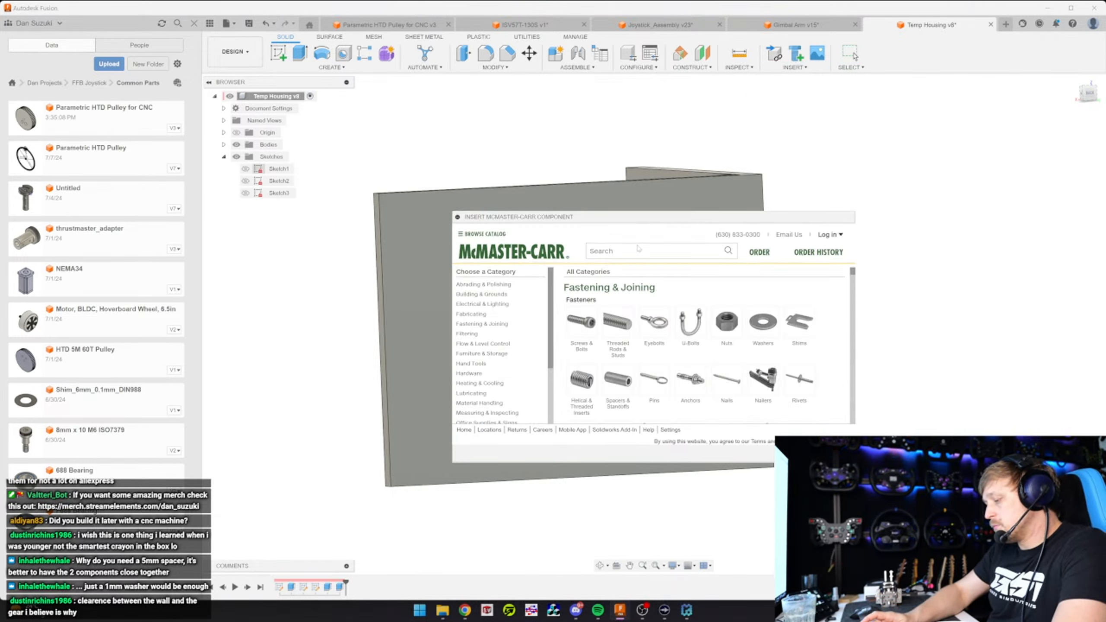
pyautogui.write('608')
pyautogui.click(647, 279)
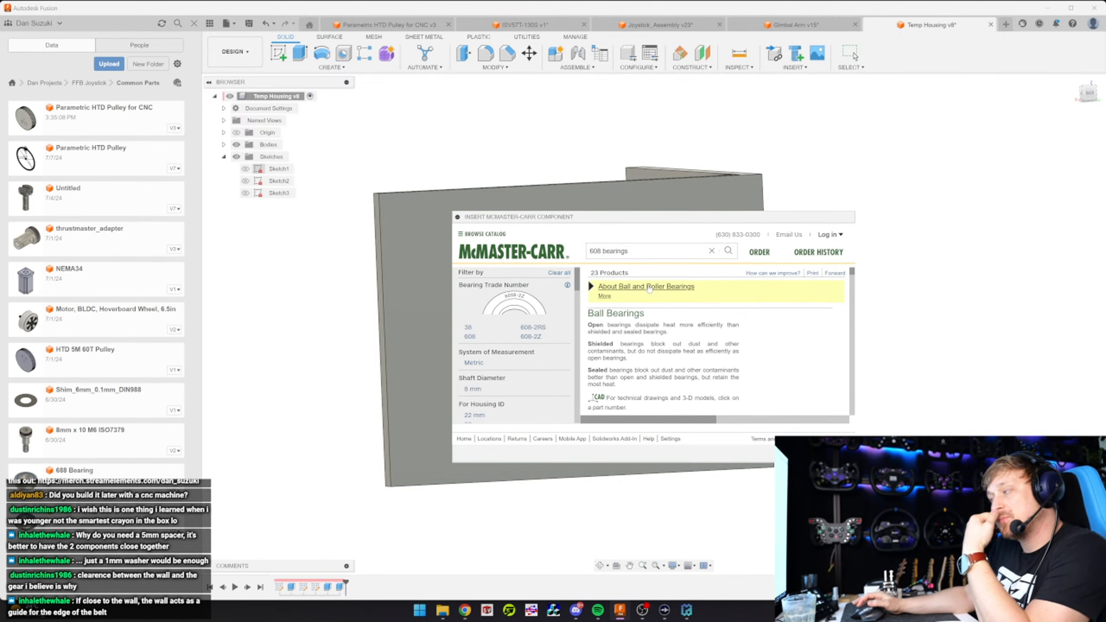
# Filter the bearings to the flanged profile and open the download options for the steel, open 608 bearing 57155K513
pyautogui.scroll(-3, 654, 305)
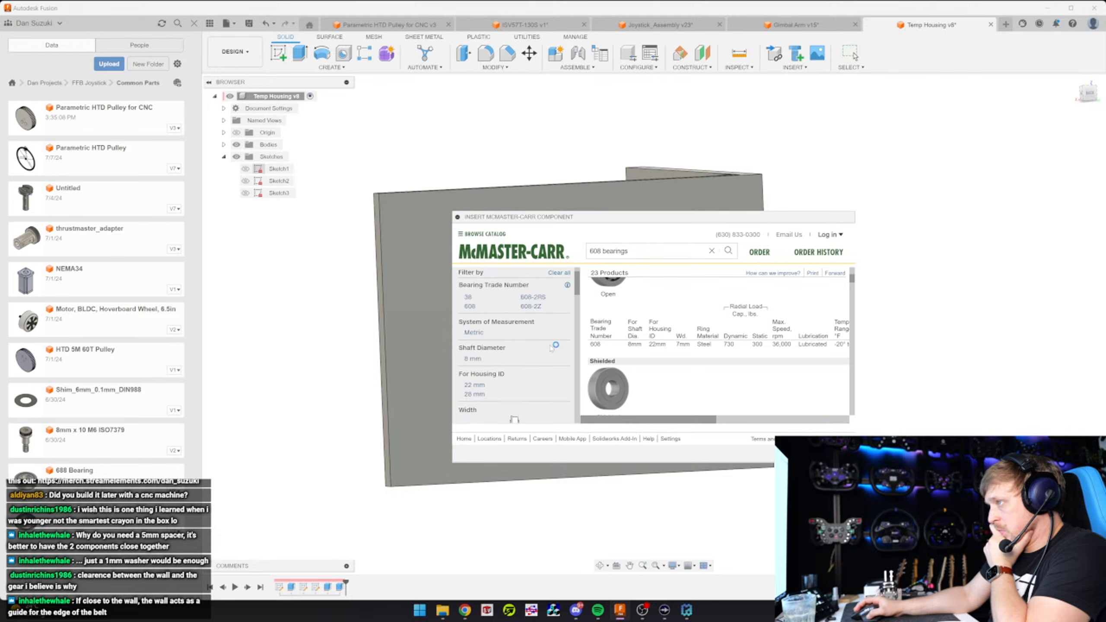
pyautogui.click(532, 378)
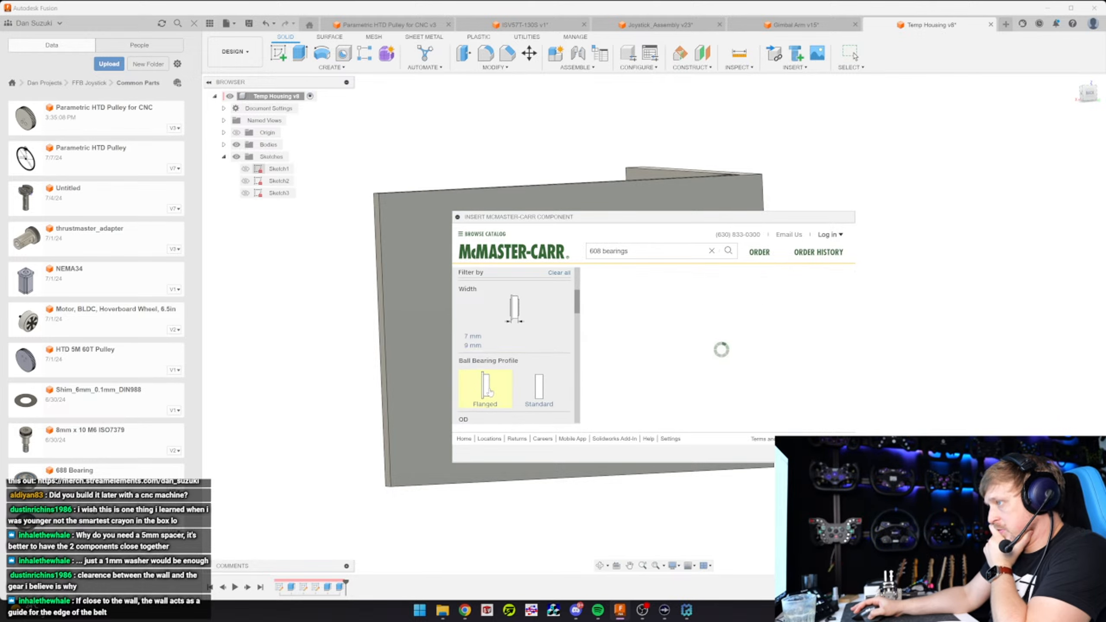
pyautogui.scroll(-2, 702, 362)
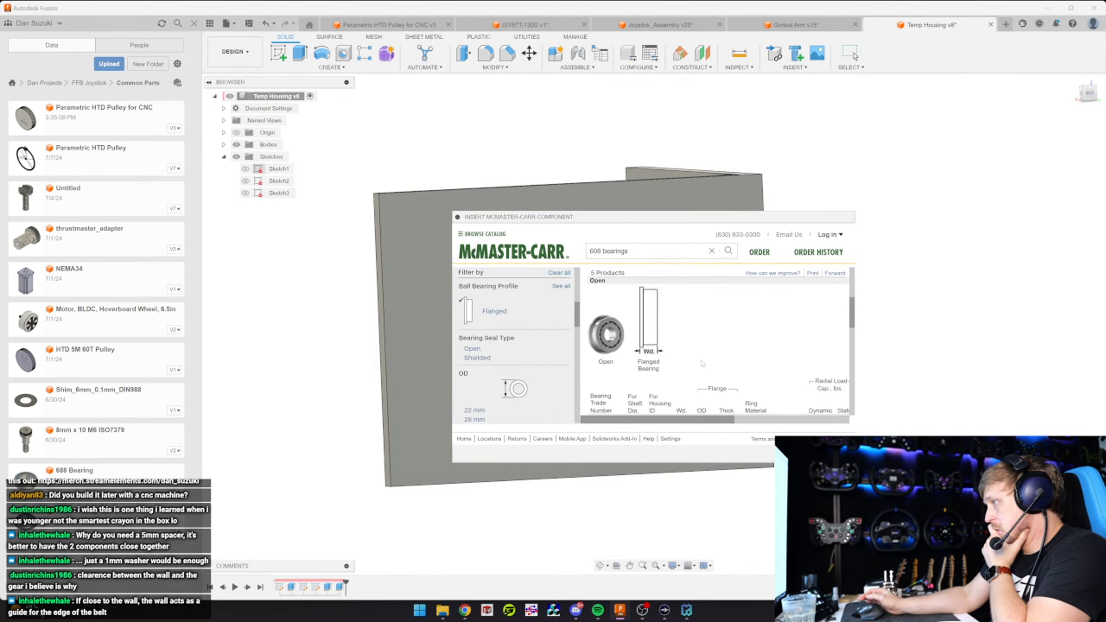
pyautogui.scroll(-1, 702, 362)
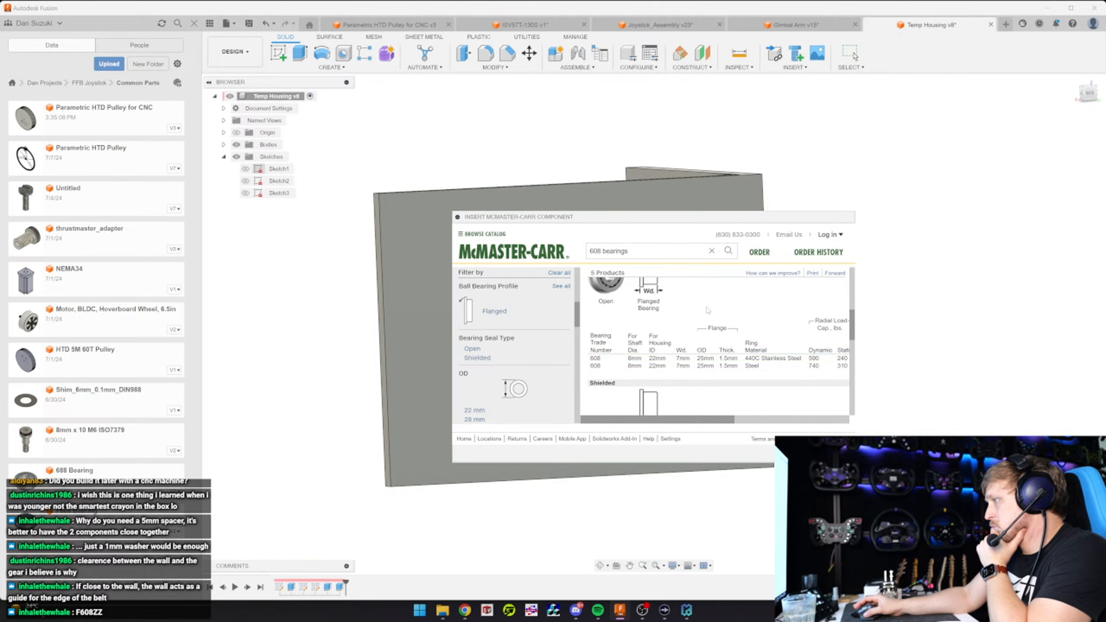
pyautogui.scroll(-1, 709, 310)
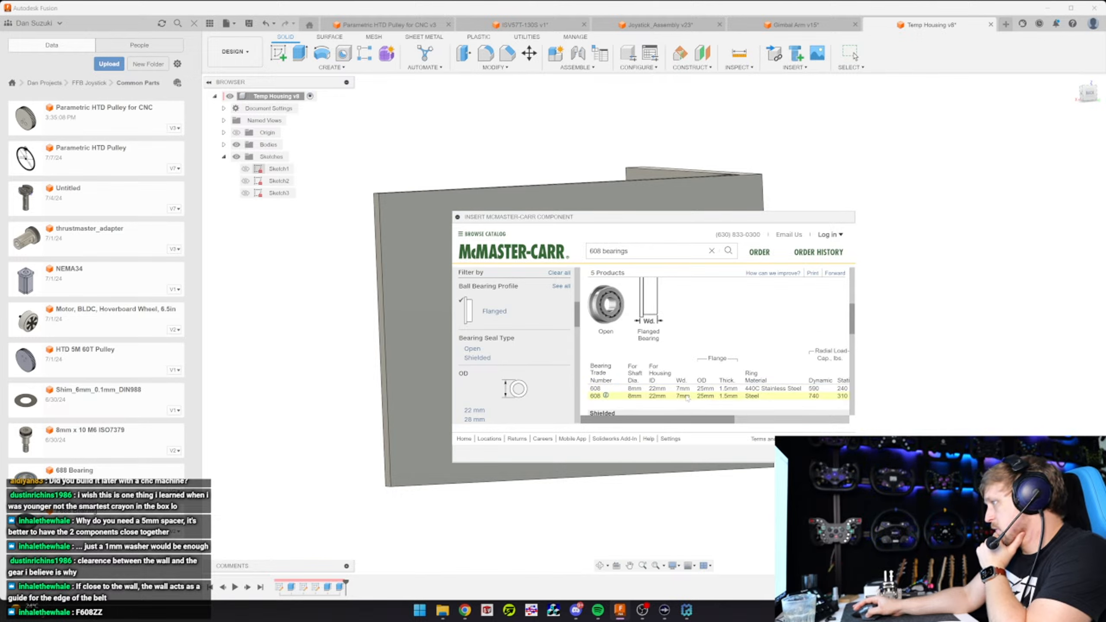
pyautogui.click(740, 396)
pyautogui.scroll(-1, 768, 396)
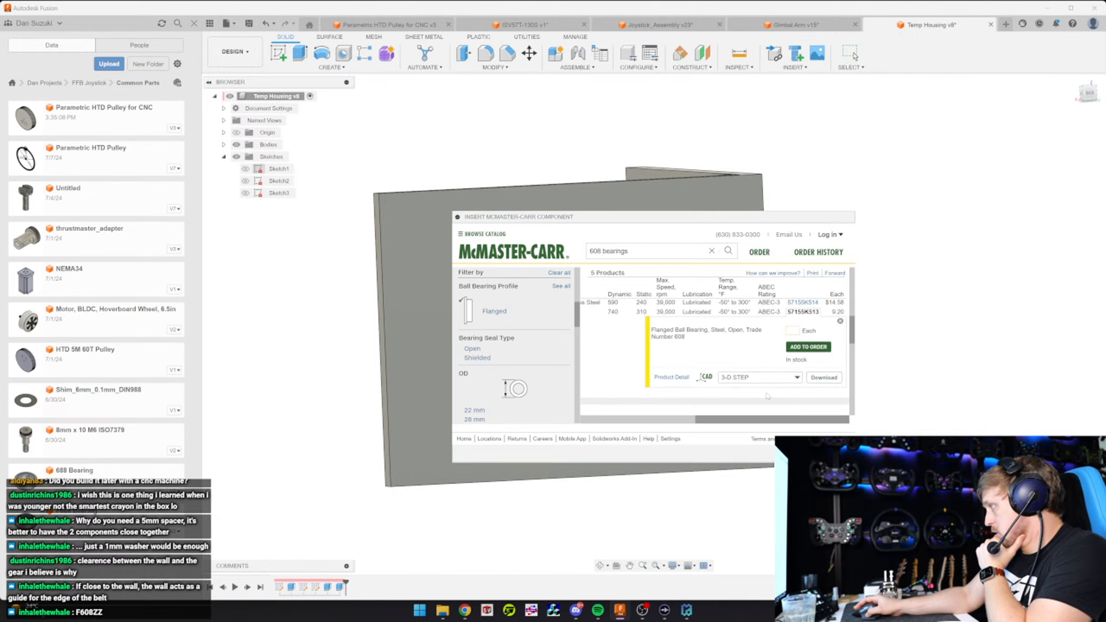
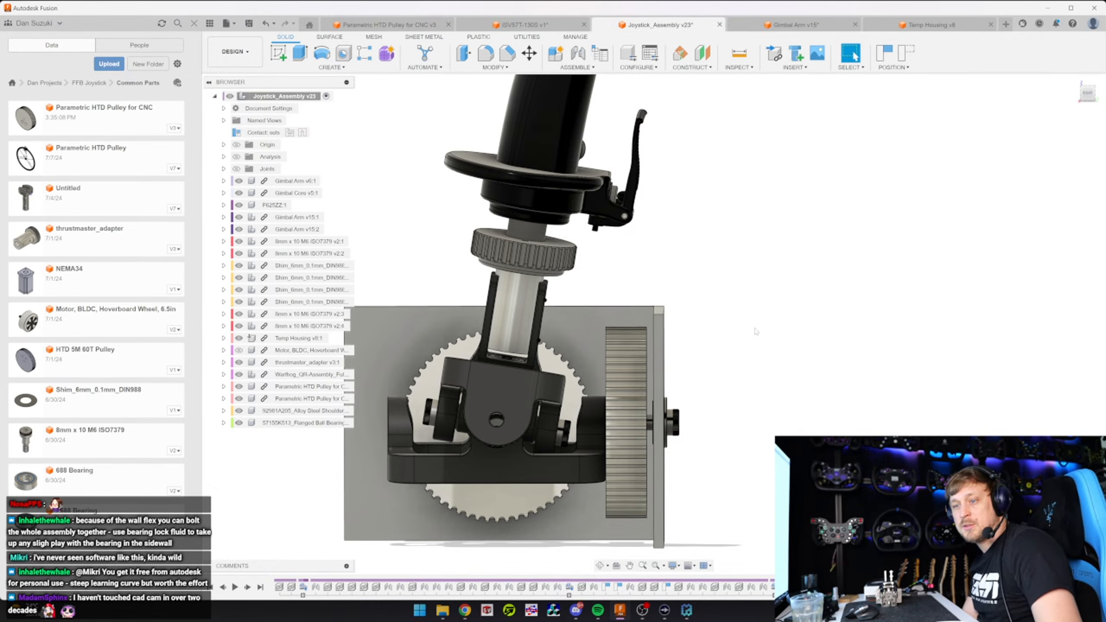
# In Joystick_Assembly, paste a copy of the alloy steel shoulder screw, capturing the current component positions
pyautogui.keyDown('shift'); pyautogui.moveTo(755, 332); pyautogui.dragTo(631, 420, button='middle'); pyautogui.keyUp('shift')
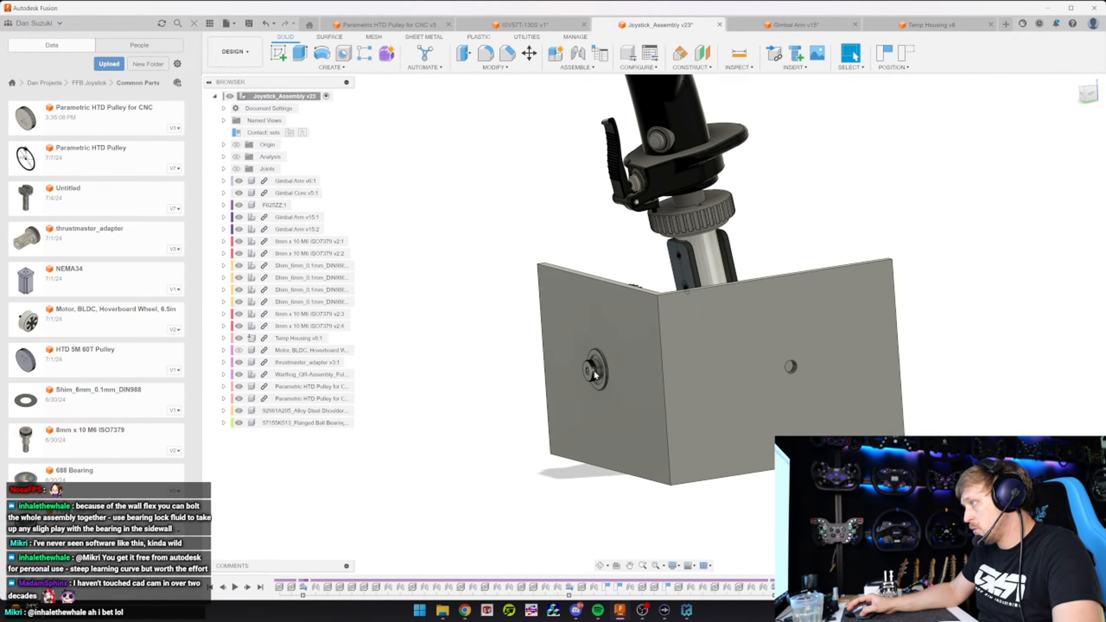
pyautogui.click(308, 412)
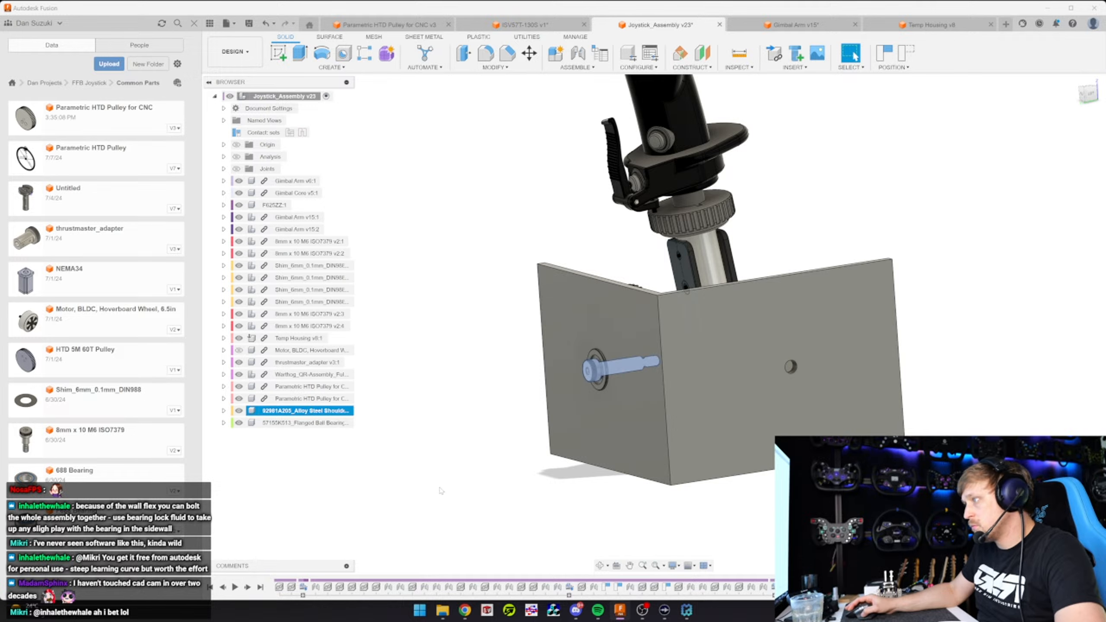
pyautogui.hotkey('ctrl', 'v')
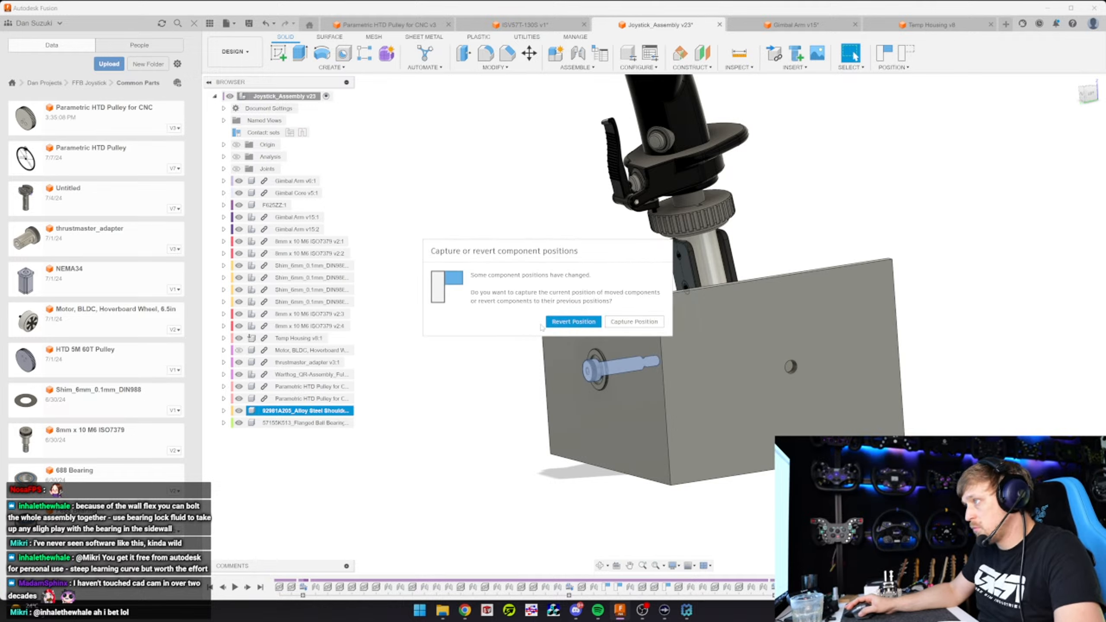
pyautogui.click(634, 322)
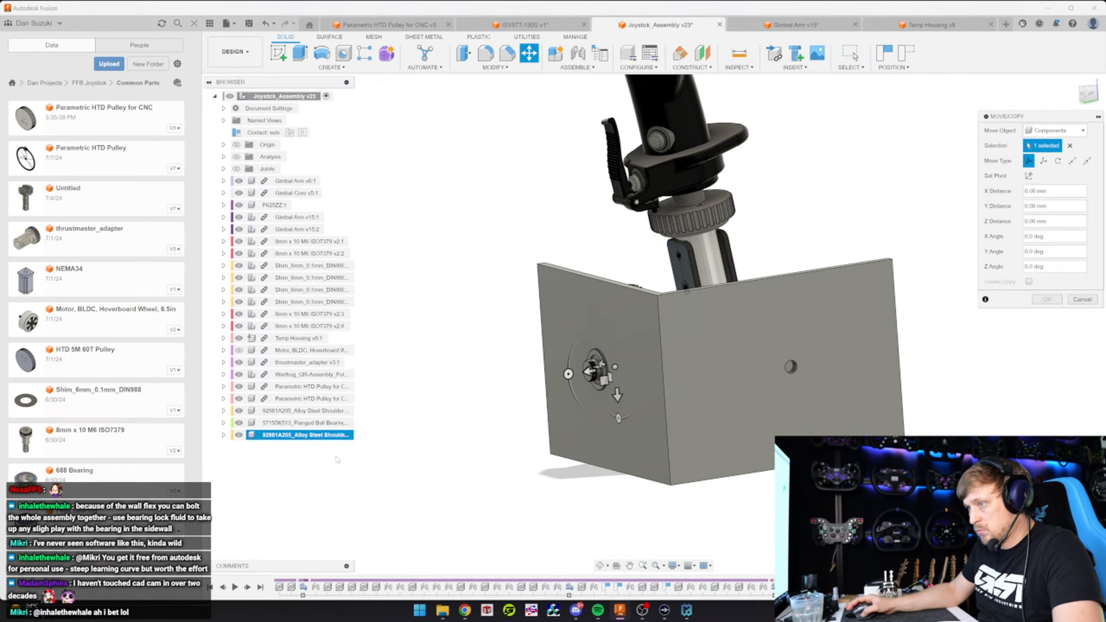
# Duplicate the flanged ball bearing and move the copy clear of the housing, about 300 mm in Z and 4 mm in Y
pyautogui.click(602, 376)
pyautogui.hotkey('ctrl', 'c')
pyautogui.hotkey('ctrl', 'v')
pyautogui.keyDown('shift'); pyautogui.moveTo(603, 375); pyautogui.dragTo(563, 364, button='middle'); pyautogui.keyUp('shift')
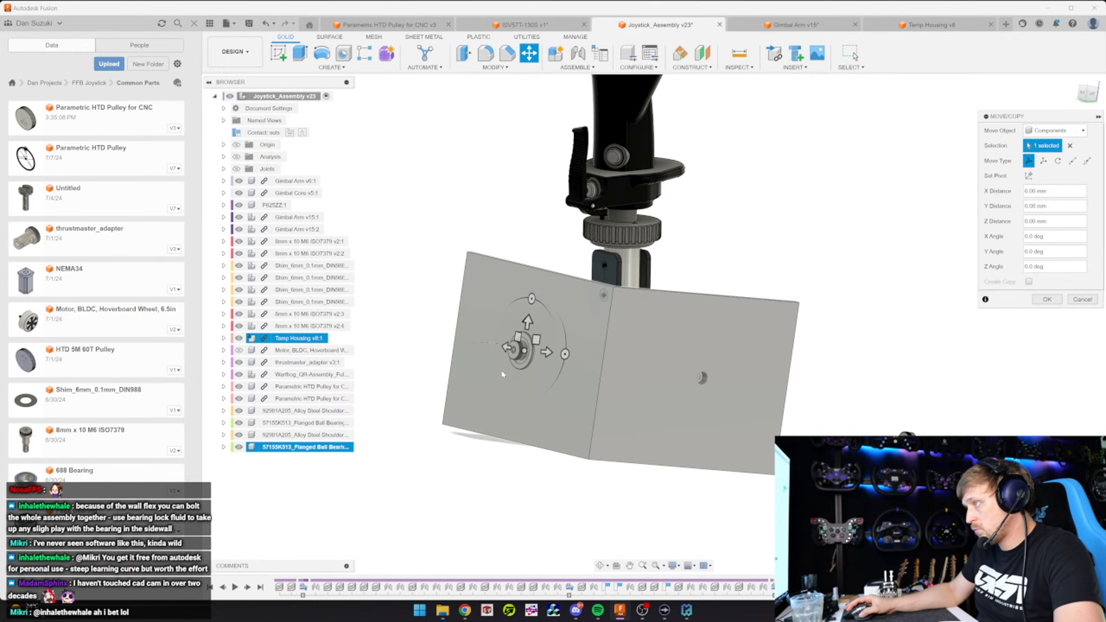
pyautogui.moveTo(547, 352); pyautogui.dragTo(888, 370)
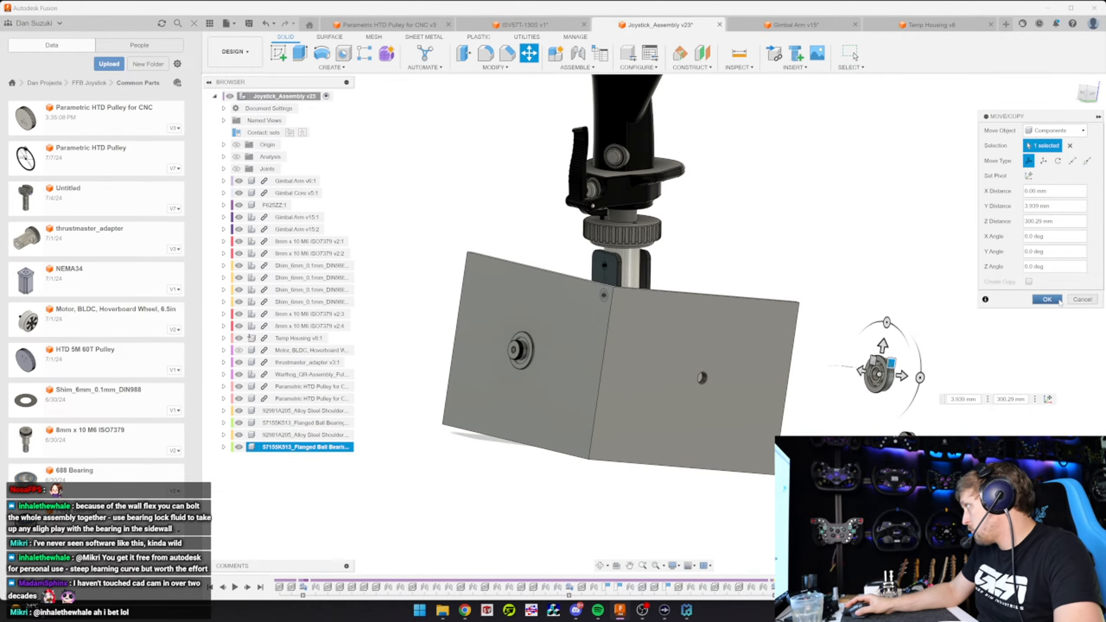
pyautogui.press('Return')
# Join the copied flanged bearing to the hole in the housing's other wall, toggling the flip and using Revolute motion about the Z axis
pyautogui.keyDown('shift'); pyautogui.moveTo(889, 370); pyautogui.dragTo(871, 383, button='middle'); pyautogui.keyUp('shift')
pyautogui.press('j')
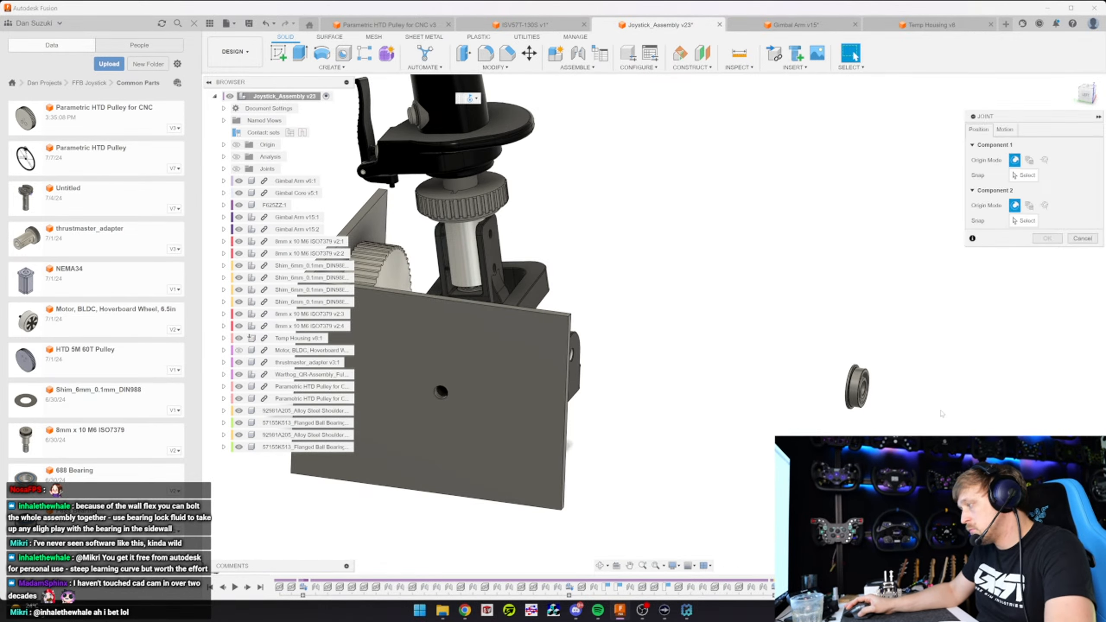
pyautogui.scroll(5, 812, 380)
pyautogui.click(812, 380)
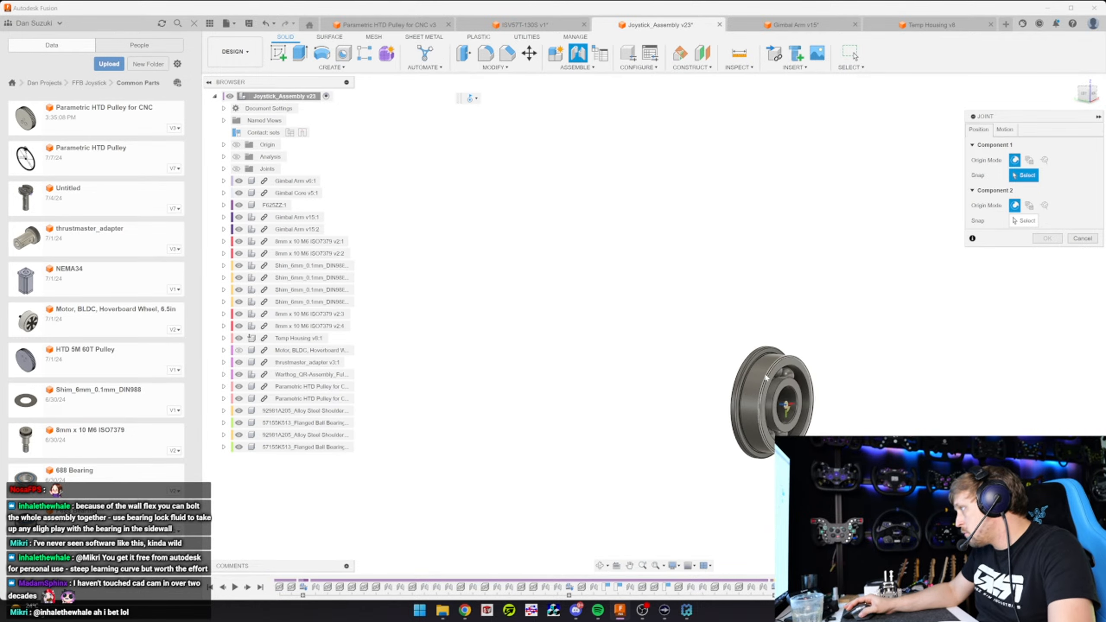
pyautogui.click(751, 367)
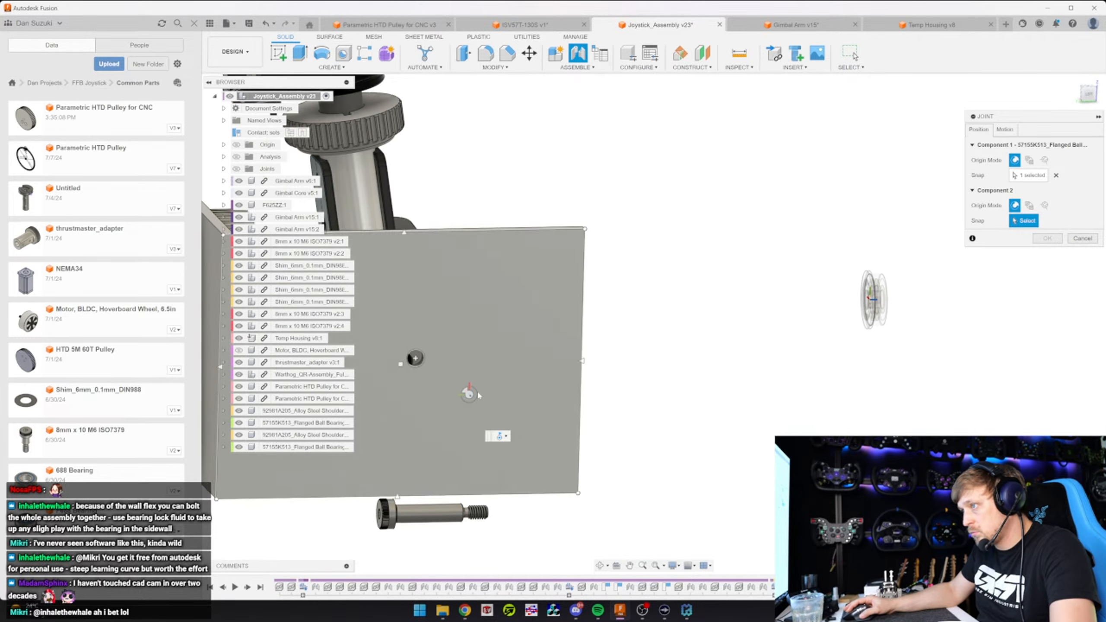
pyautogui.click(538, 363)
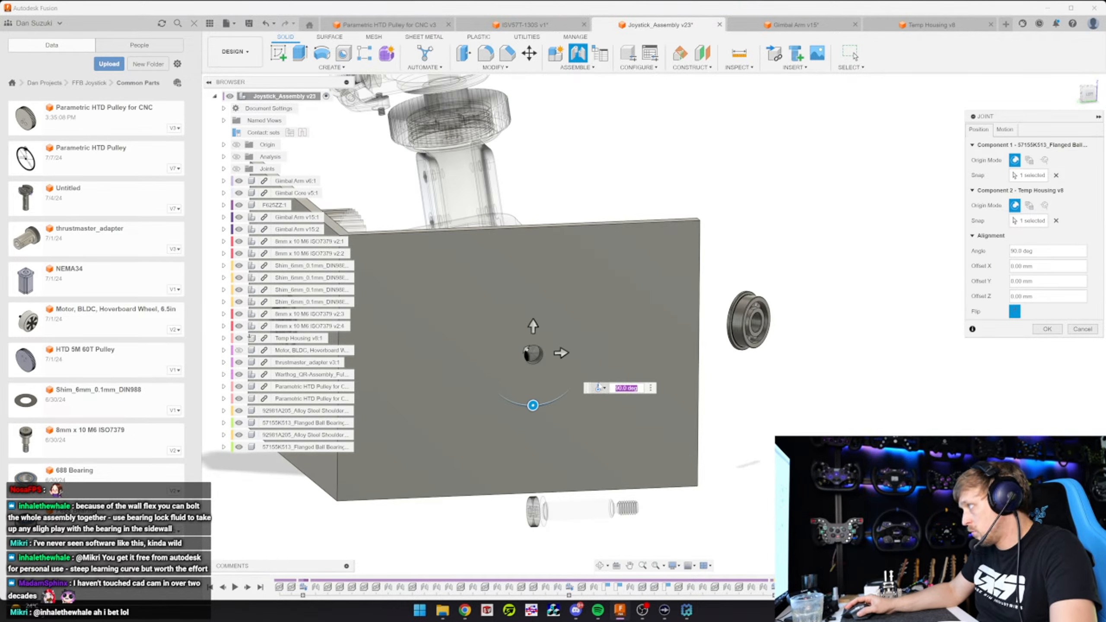
pyautogui.click(1012, 317)
pyautogui.click(1005, 130)
pyautogui.click(1054, 145)
pyautogui.click(1045, 158)
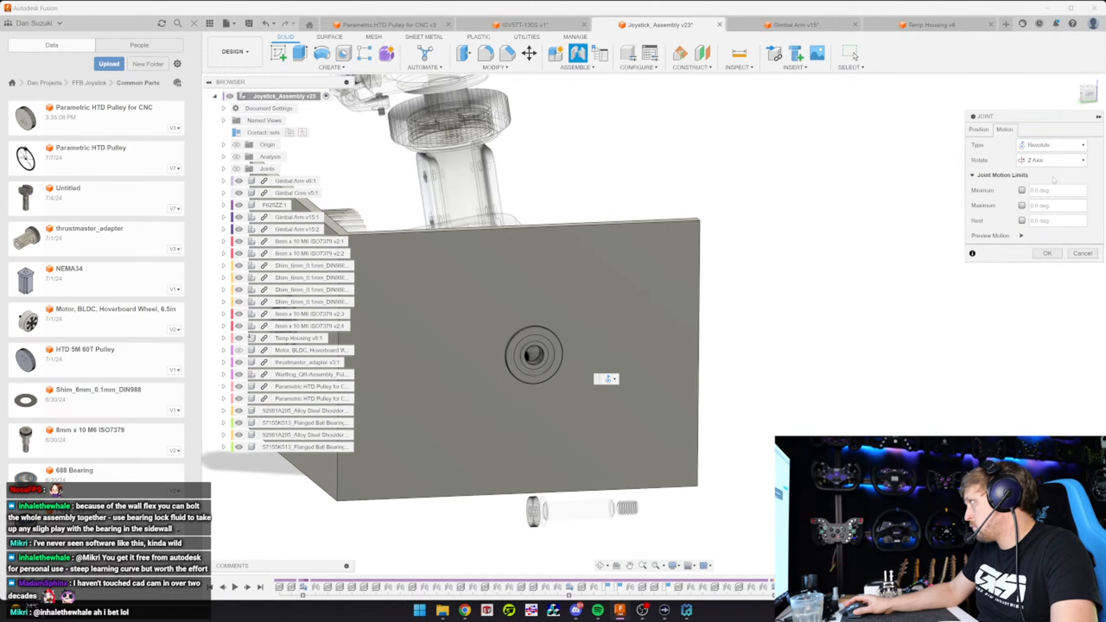
pyautogui.click(1054, 256)
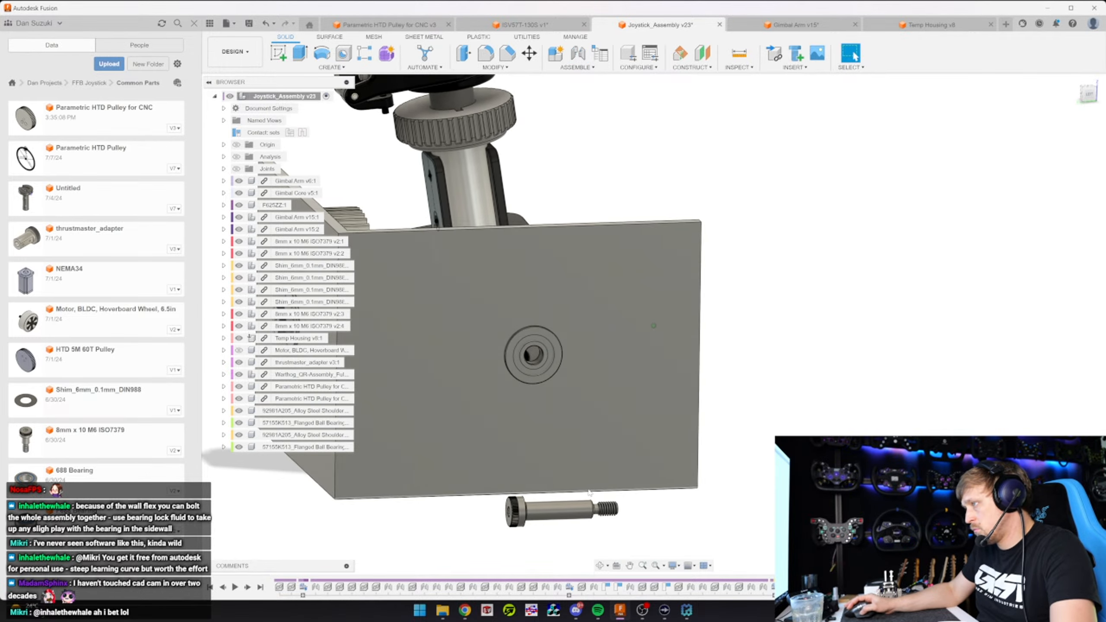
# Hide both Parametric HTD Pulley components in the joystick assembly
pyautogui.keyDown('shift'); pyautogui.moveTo(571, 430); pyautogui.dragTo(767, 283, button='middle'); pyautogui.keyUp('shift')
pyautogui.click(239, 399)
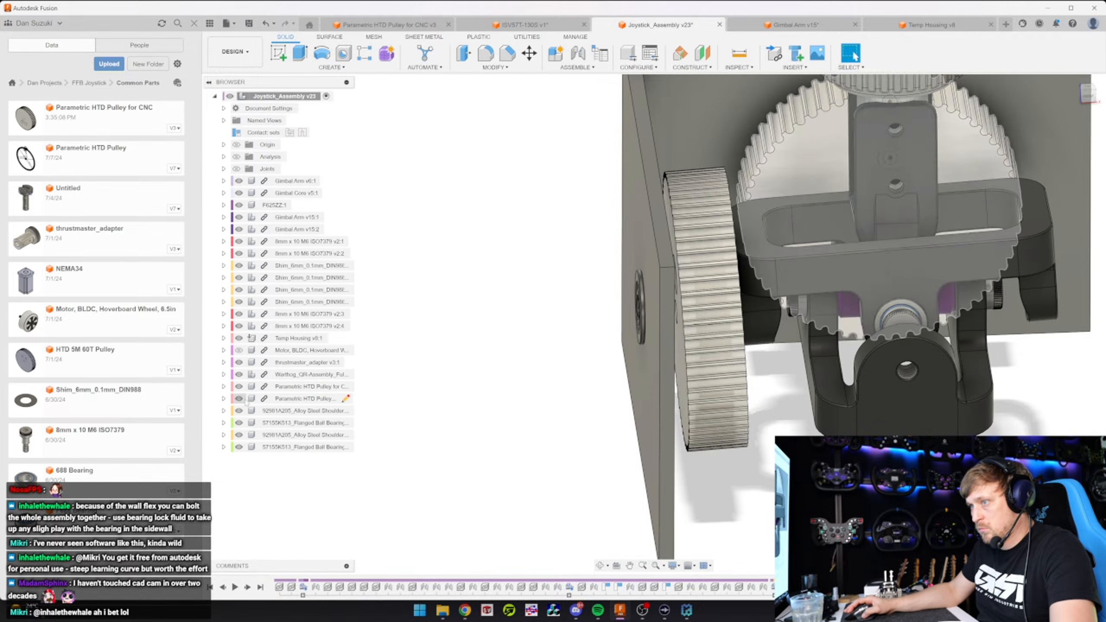
pyautogui.click(239, 387)
pyautogui.scroll(-5, 527, 334)
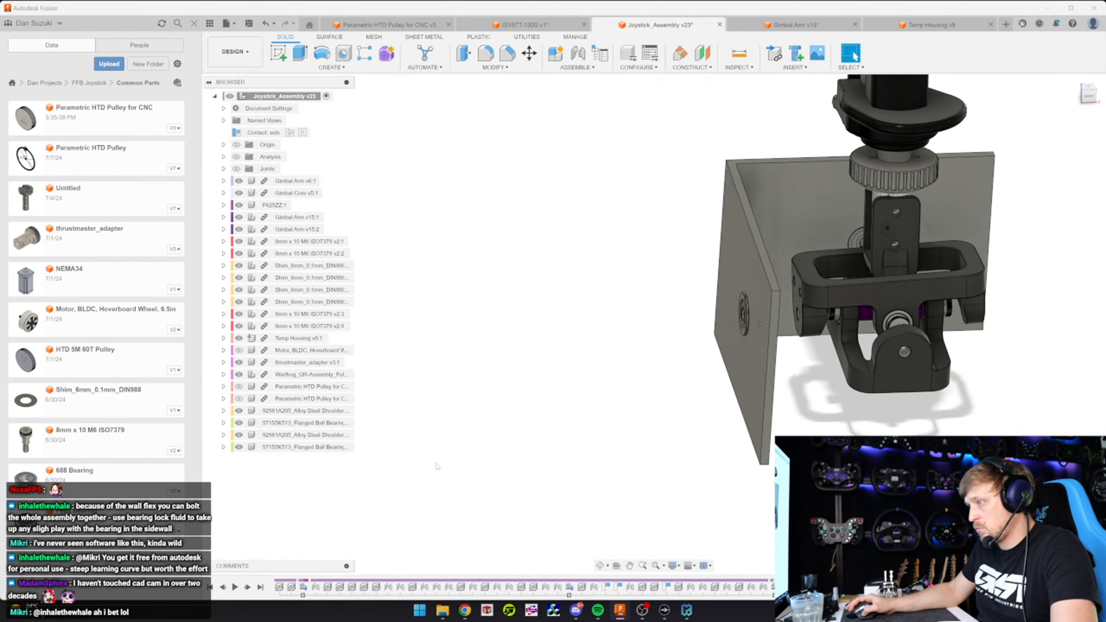
pyautogui.scroll(8, 527, 334)
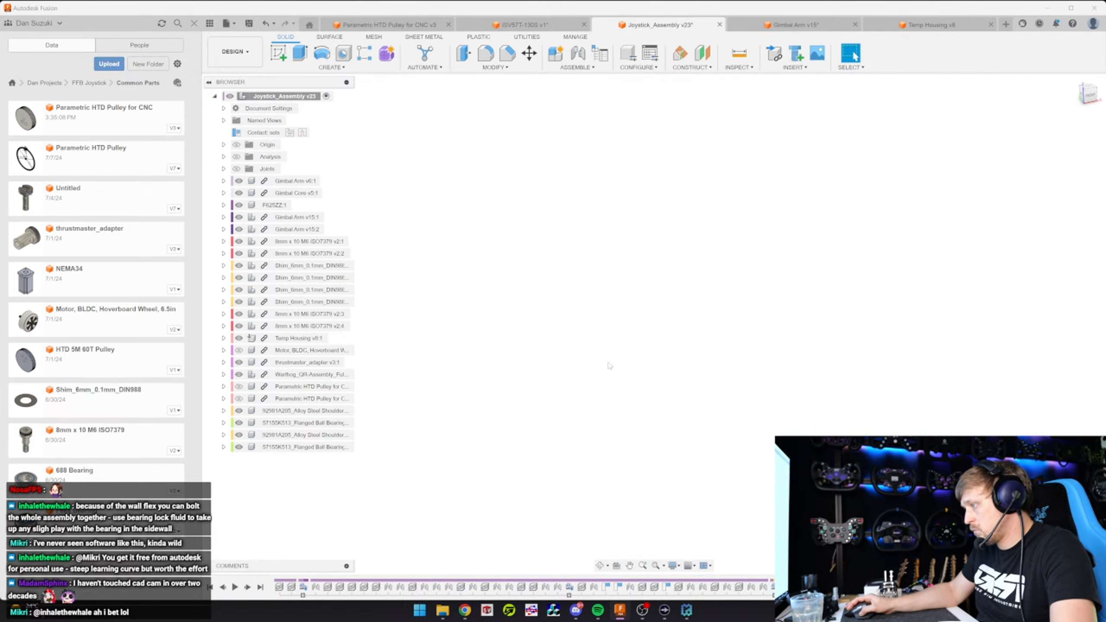
pyautogui.scroll(-3, 608, 365)
pyautogui.press('j')
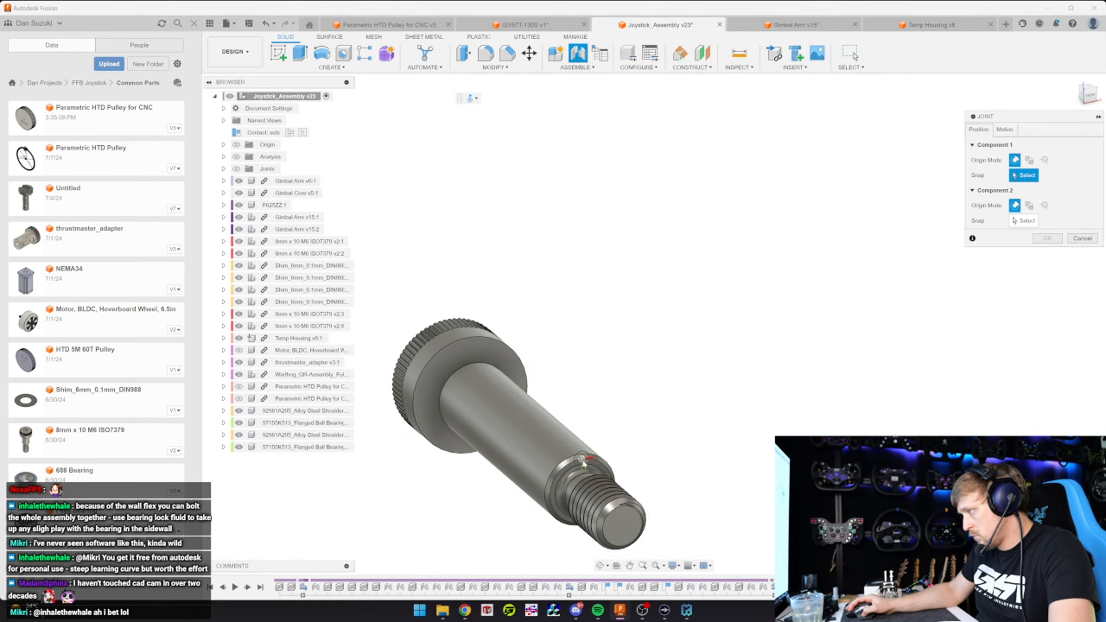
pyautogui.click(589, 463)
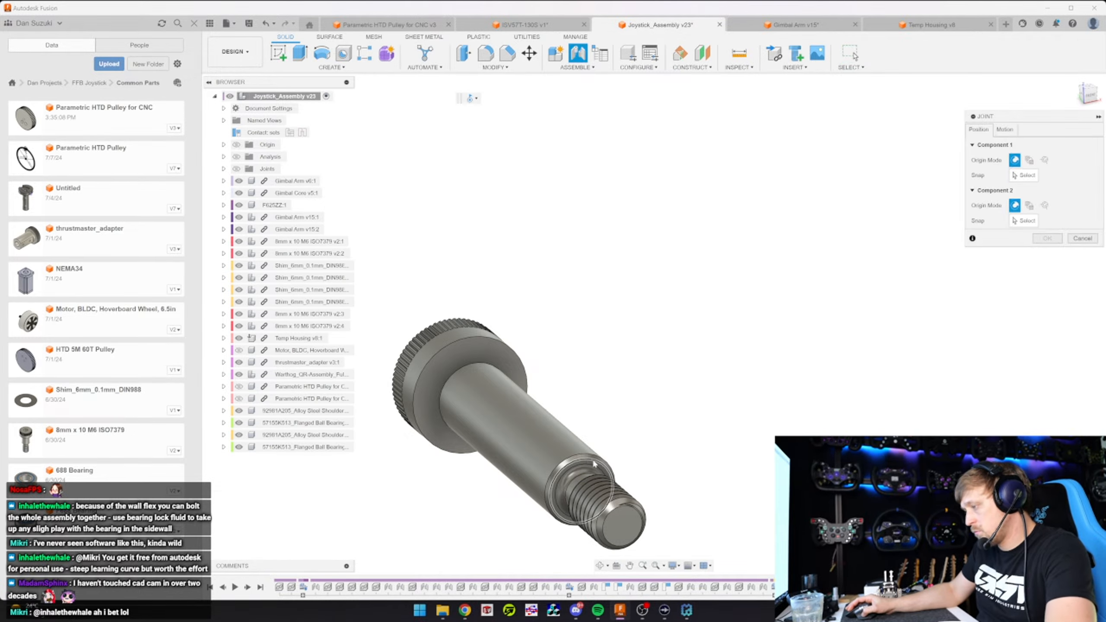
pyautogui.click(596, 465)
pyautogui.scroll(-4, 566, 435)
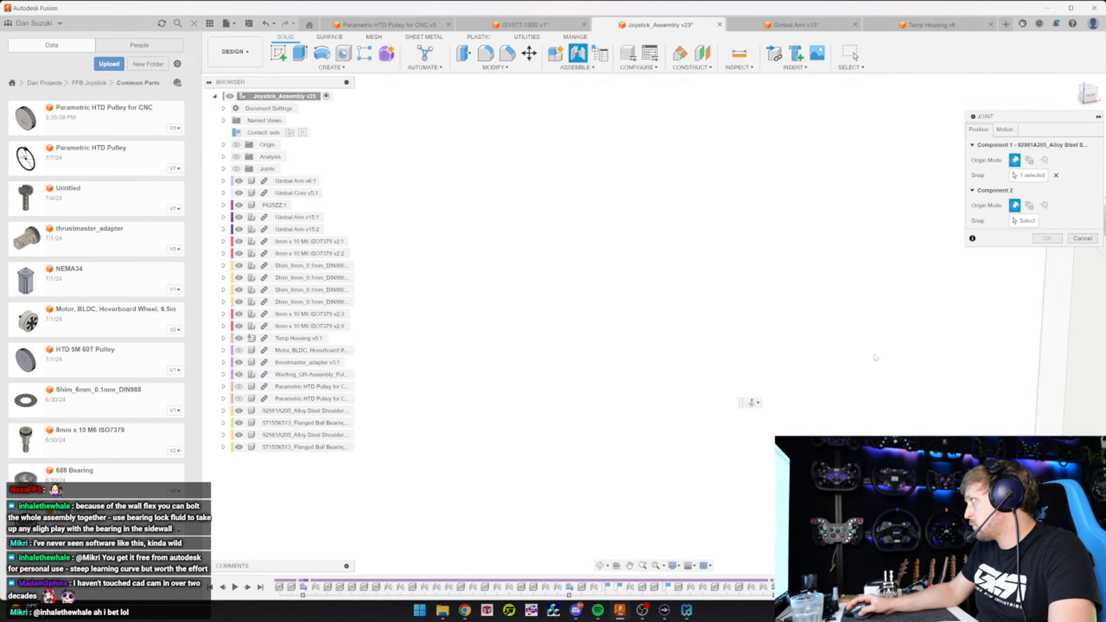
pyautogui.scroll(4, 887, 389)
pyautogui.keyDown('shift'); pyautogui.moveTo(886, 389); pyautogui.dragTo(705, 249, button='middle'); pyautogui.keyUp('shift')
pyautogui.click(694, 249)
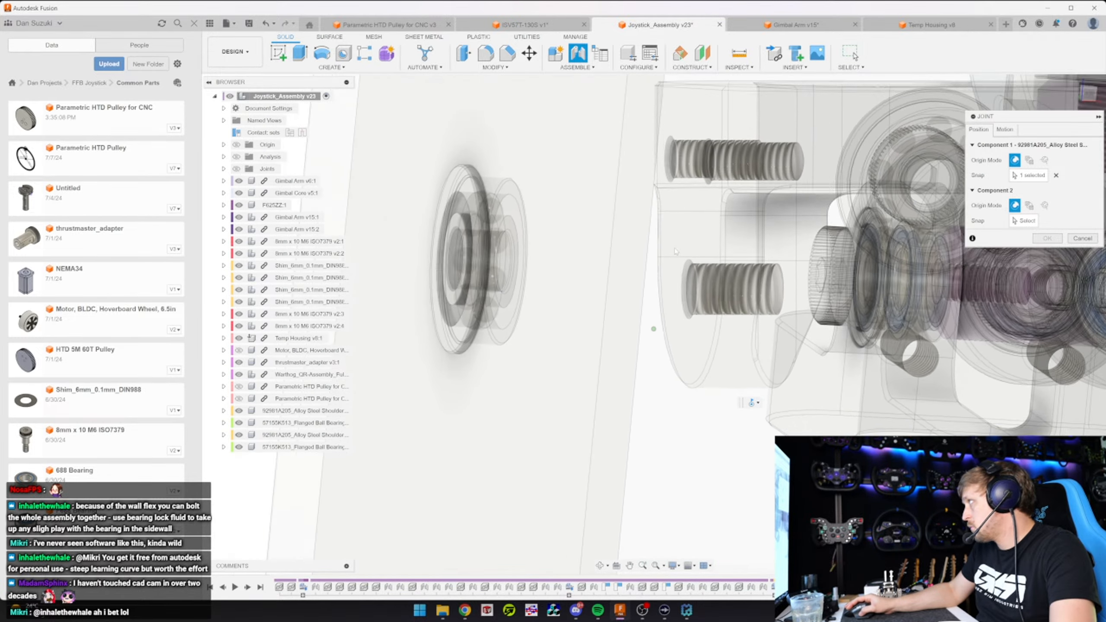
pyautogui.scroll(5, 718, 342)
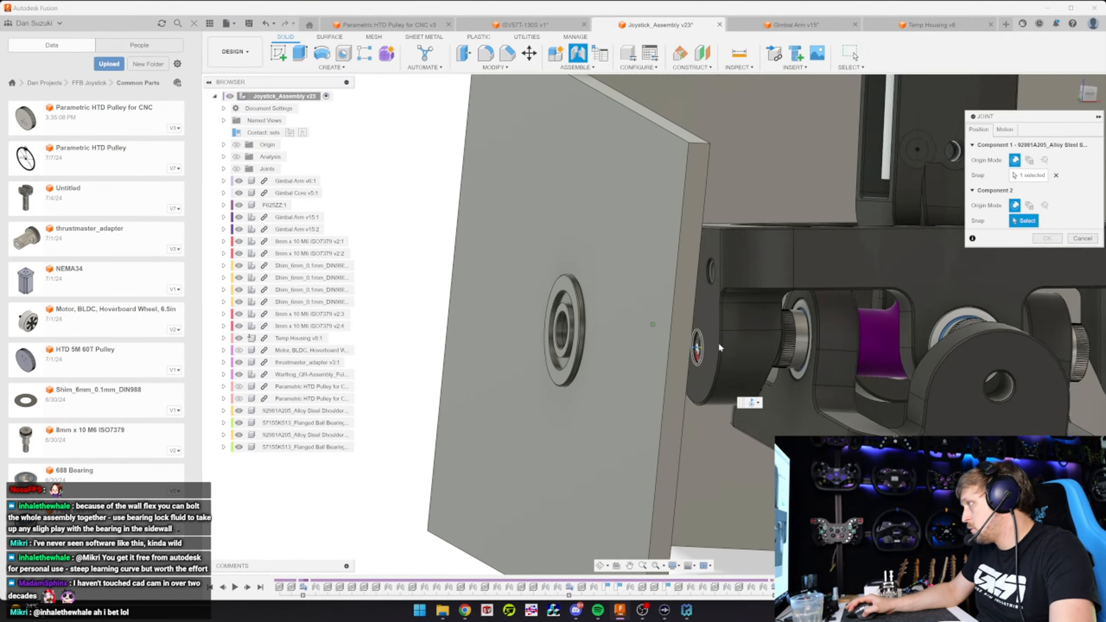
pyautogui.click(741, 332)
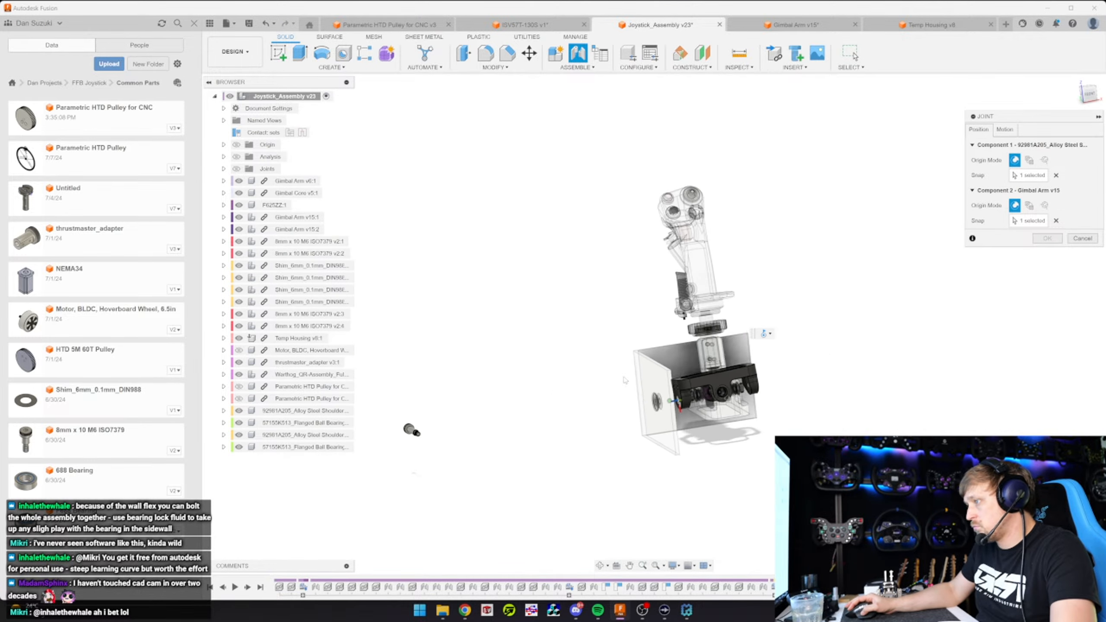
pyautogui.click(1083, 239)
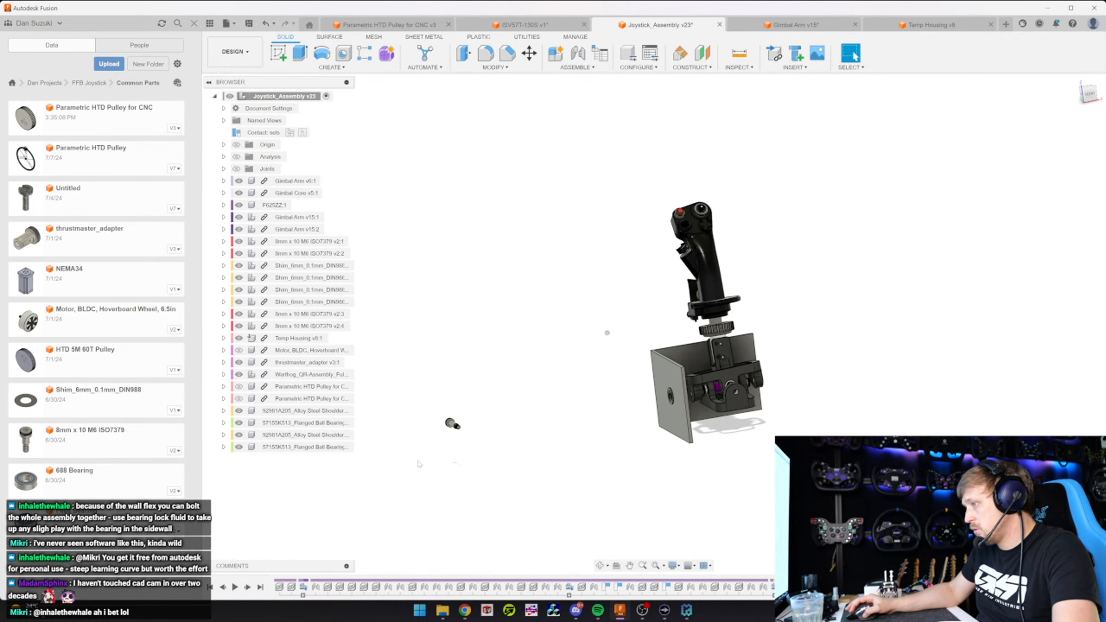
# Try to join the head end of the loose shoulder screw to the hole in the side of the gimbal arm
pyautogui.keyDown('shift'); pyautogui.moveTo(695, 301); pyautogui.dragTo(793, 363, button='middle'); pyautogui.keyUp('shift')
pyautogui.press('j')
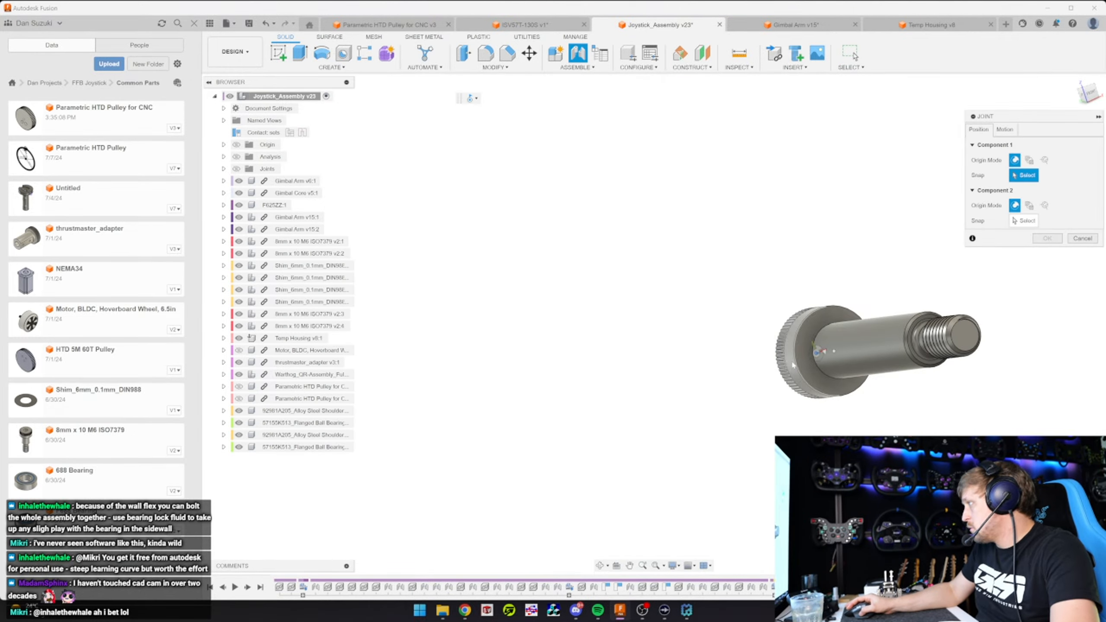
pyautogui.click(795, 361)
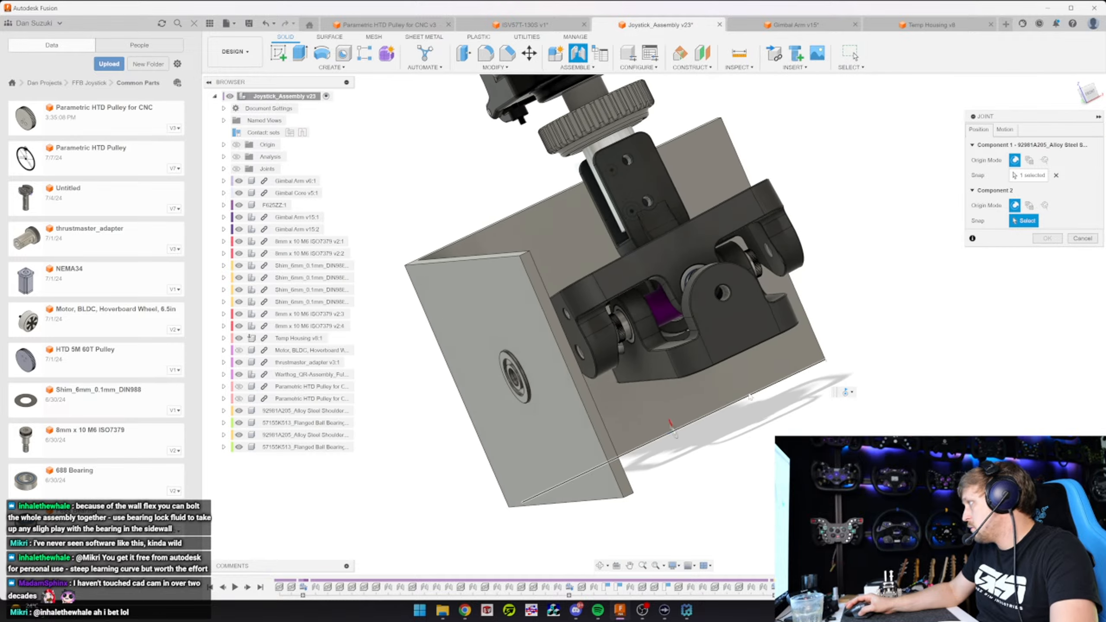
pyautogui.scroll(3, 672, 394)
pyautogui.scroll(4, 740, 464)
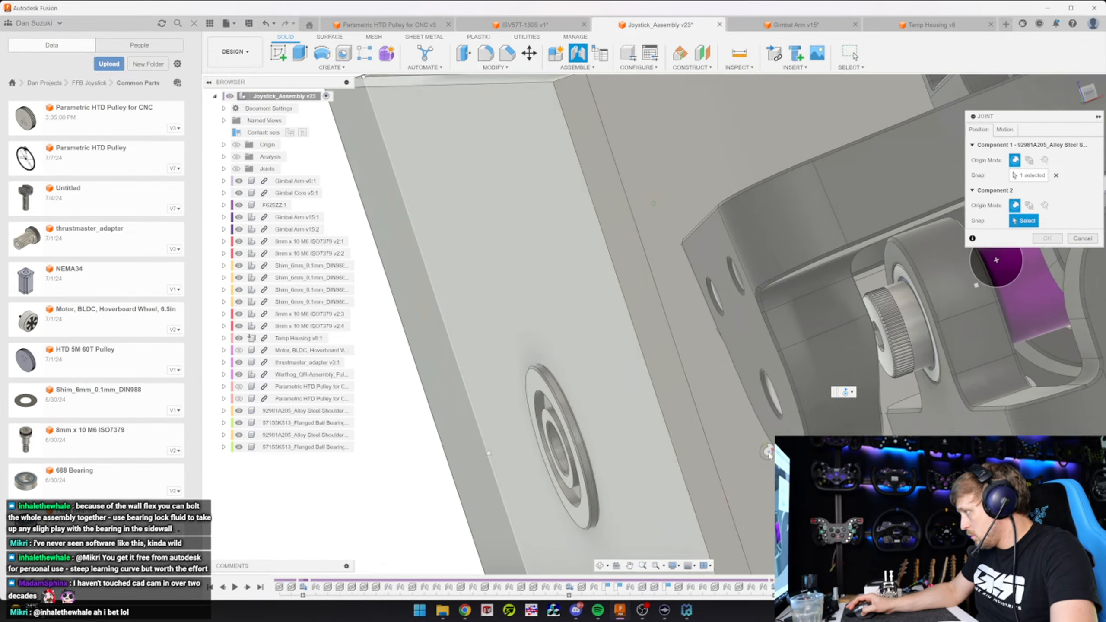
pyautogui.click(815, 335)
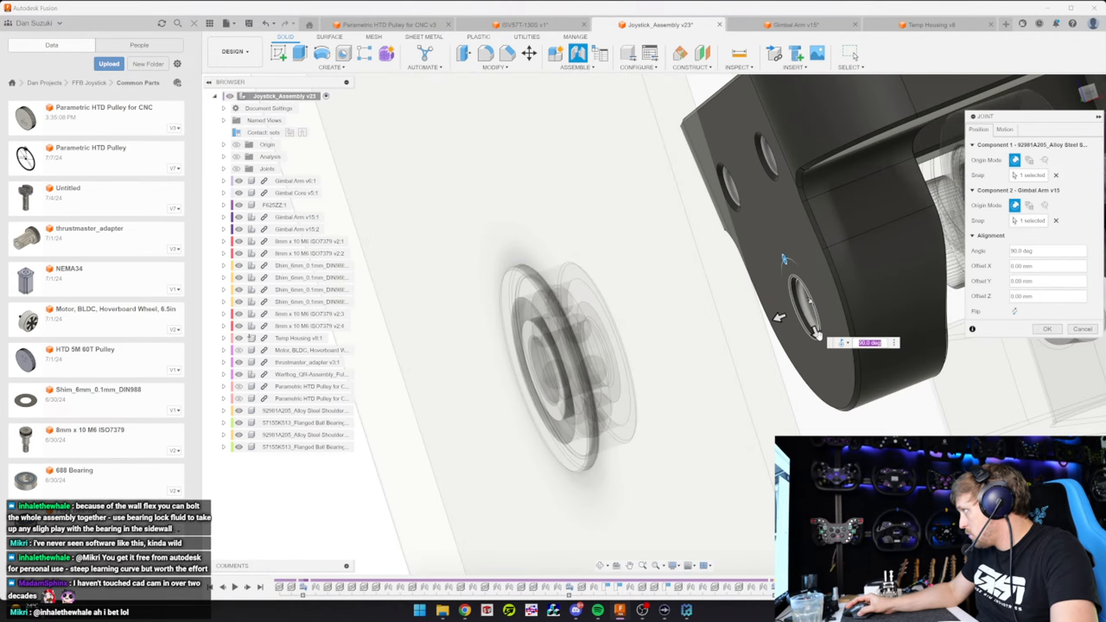
pyautogui.click(1047, 329)
# Join the loose screw's shoulder end to the hole in the side of the gimbal arm, using Rigid motion
pyautogui.scroll(-5, 693, 222)
pyautogui.keyDown('shift'); pyautogui.moveTo(610, 262); pyautogui.dragTo(693, 222, button='middle'); pyautogui.keyUp('shift')
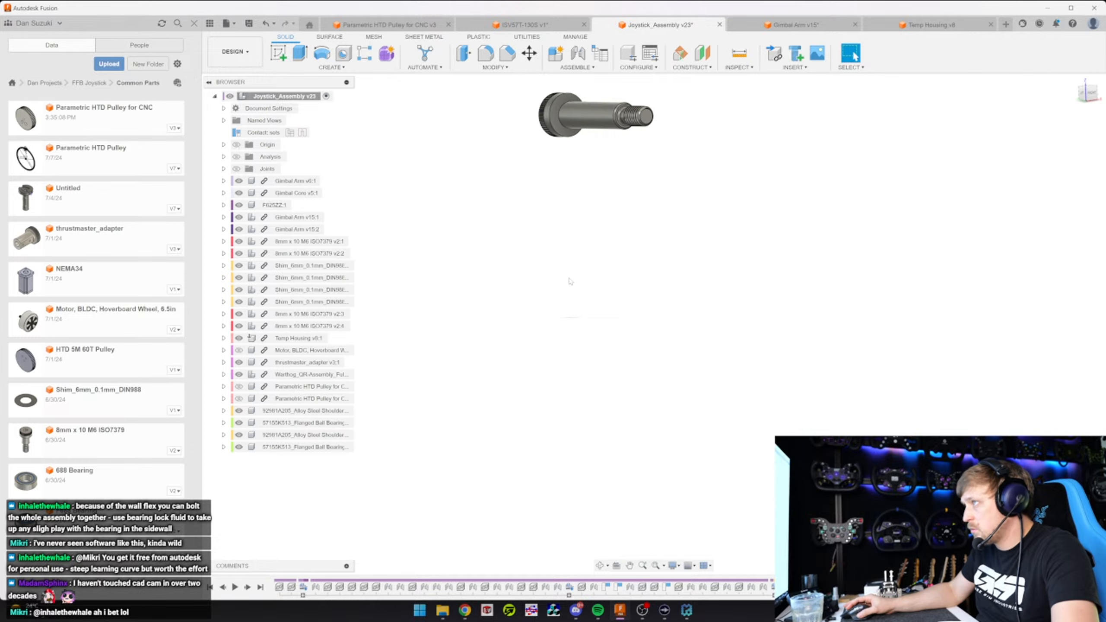
pyautogui.scroll(5, 693, 222)
pyautogui.press('j')
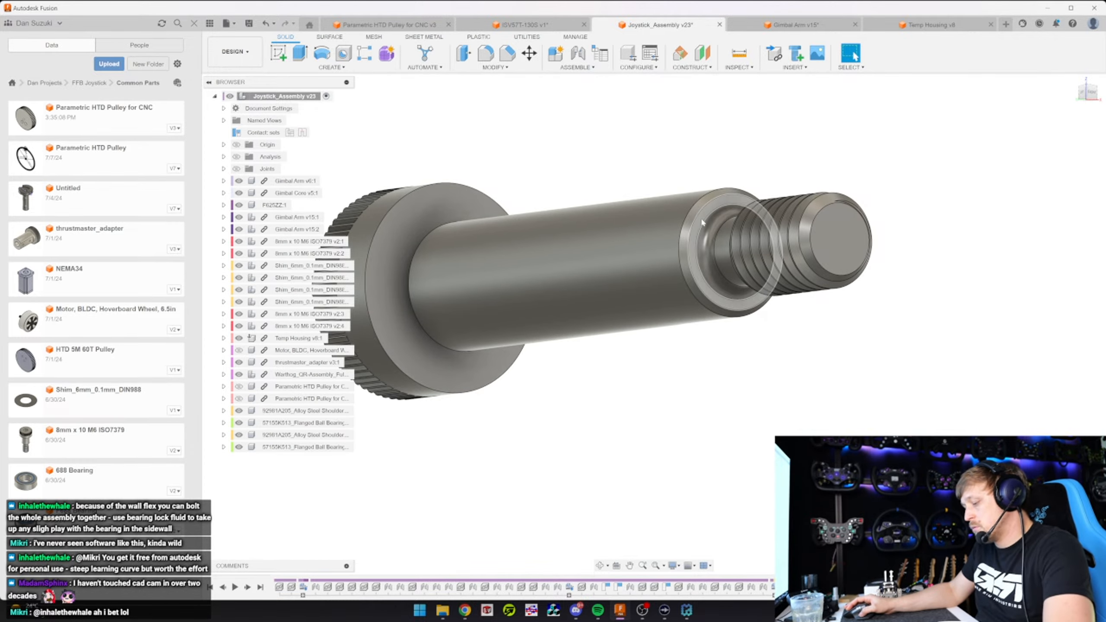
pyautogui.click(730, 265)
pyautogui.scroll(-5, 638, 444)
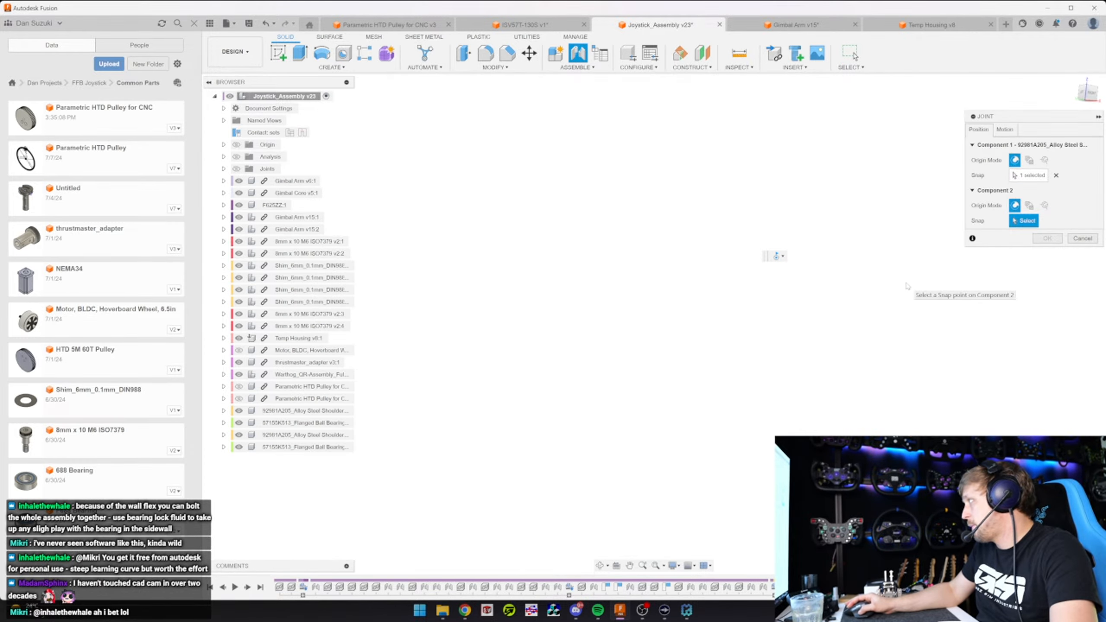
pyautogui.scroll(8, 638, 445)
pyautogui.keyDown('shift'); pyautogui.moveTo(609, 392); pyautogui.dragTo(634, 448, button='middle'); pyautogui.keyUp('shift')
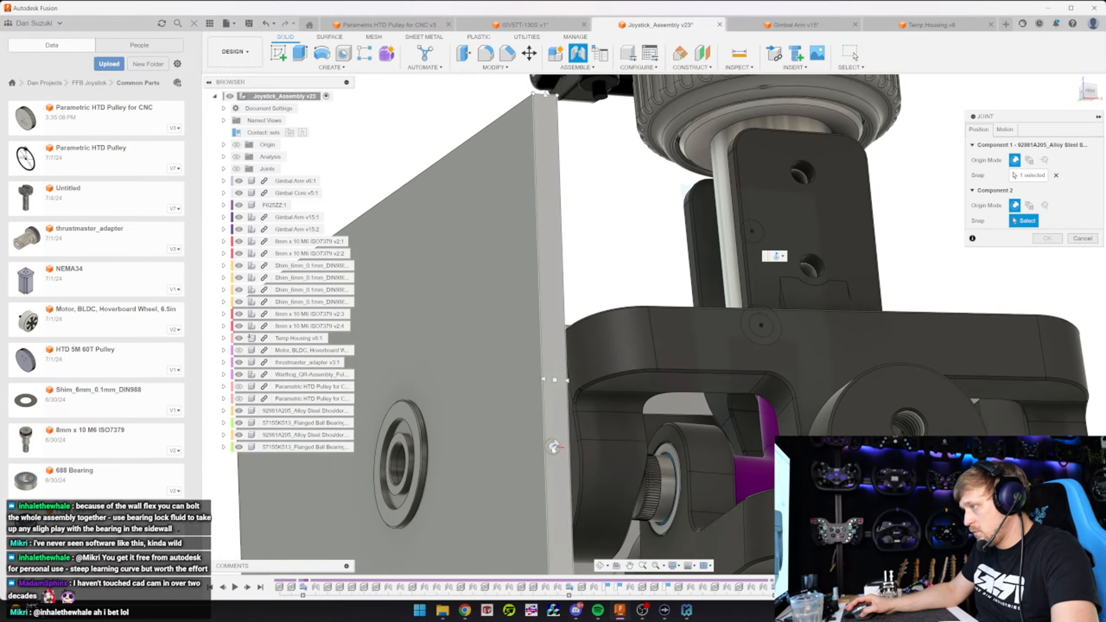
pyautogui.scroll(5, 634, 447)
pyautogui.click(646, 438)
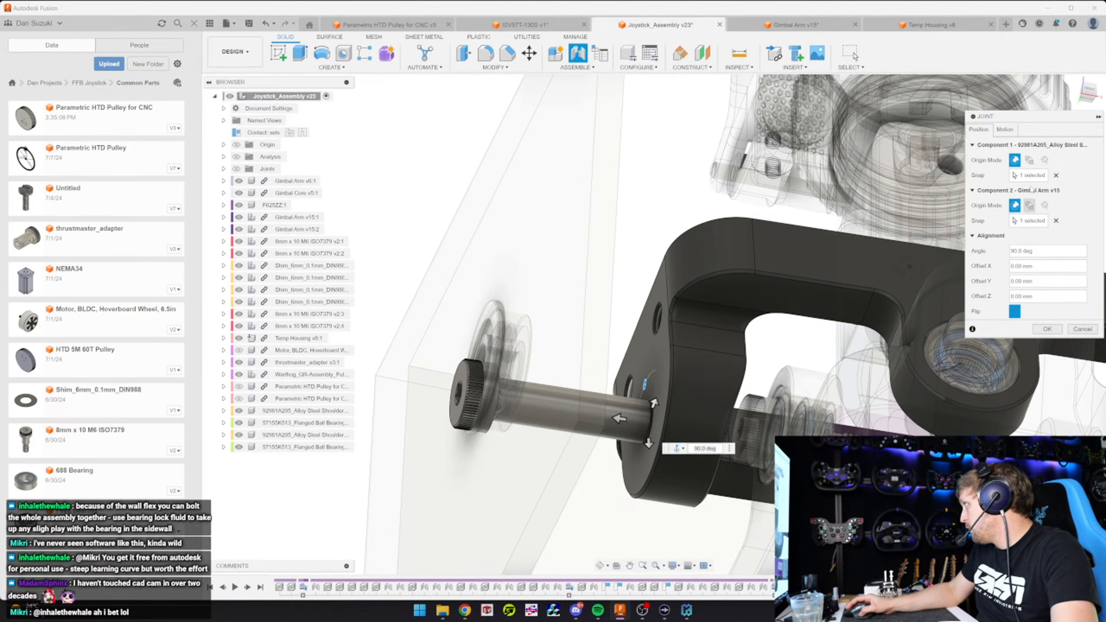
pyautogui.click(1005, 129)
pyautogui.click(1052, 145)
pyautogui.click(1043, 156)
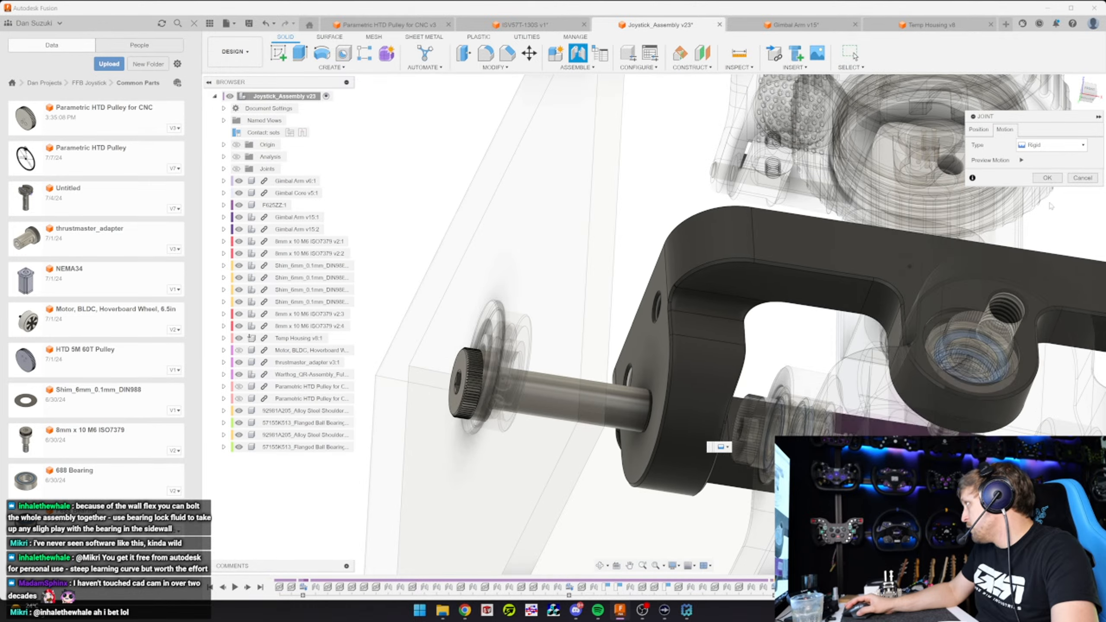
pyautogui.click(1047, 178)
# Join the shoulder screw's head end to the bore of the flanged bearing in the housing wall, using Revolute motion
pyautogui.keyDown('shift'); pyautogui.moveTo(1048, 177); pyautogui.dragTo(792, 297, button='middle'); pyautogui.keyUp('shift')
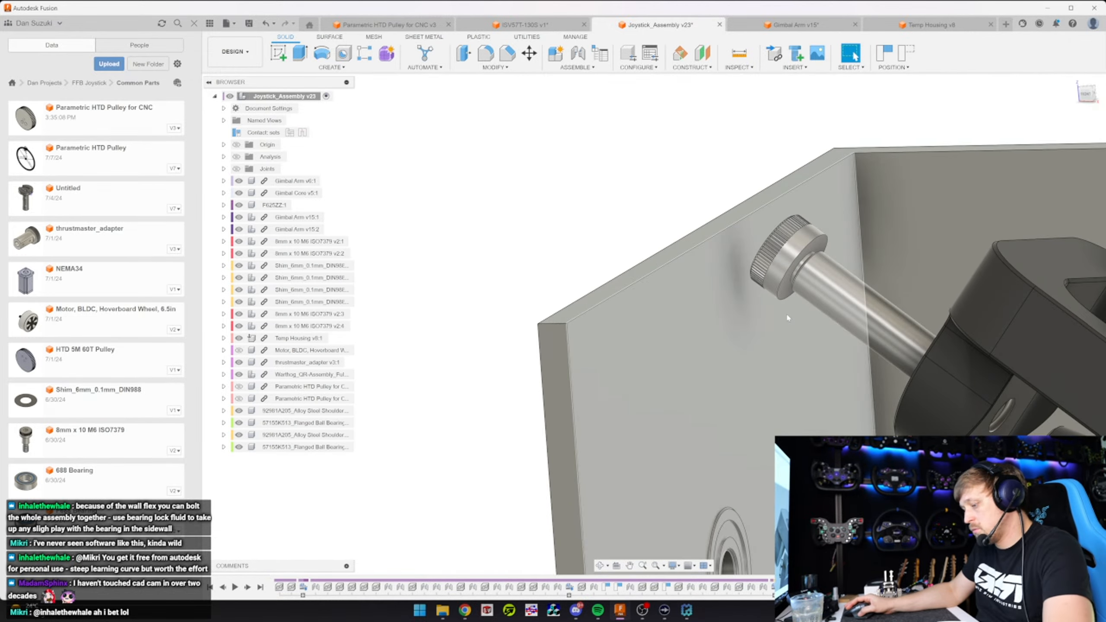
pyautogui.press('j')
pyautogui.click(785, 301)
pyautogui.keyDown('shift'); pyautogui.moveTo(780, 344); pyautogui.dragTo(530, 362, button='middle'); pyautogui.keyUp('shift')
pyautogui.click(527, 356)
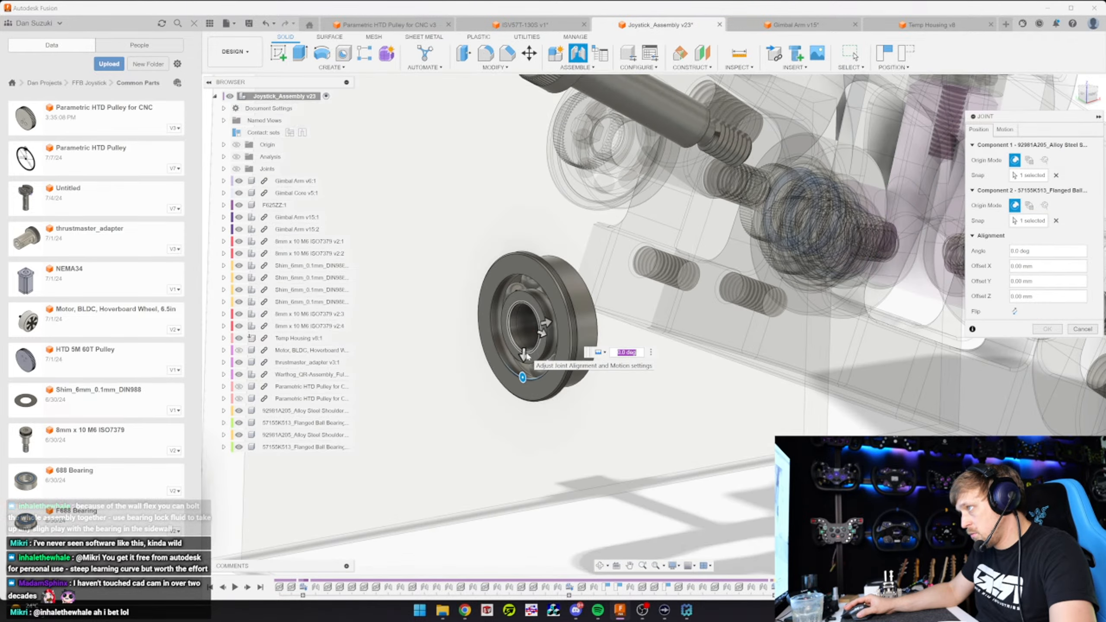
pyautogui.click(1005, 129)
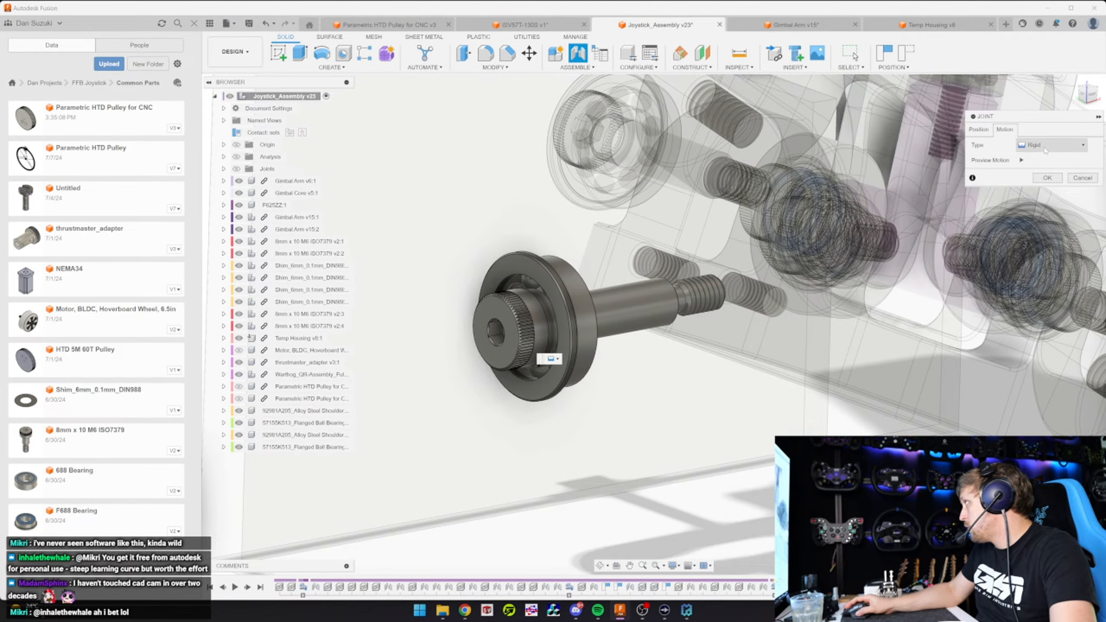
pyautogui.click(1052, 145)
pyautogui.click(1041, 162)
pyautogui.click(1047, 254)
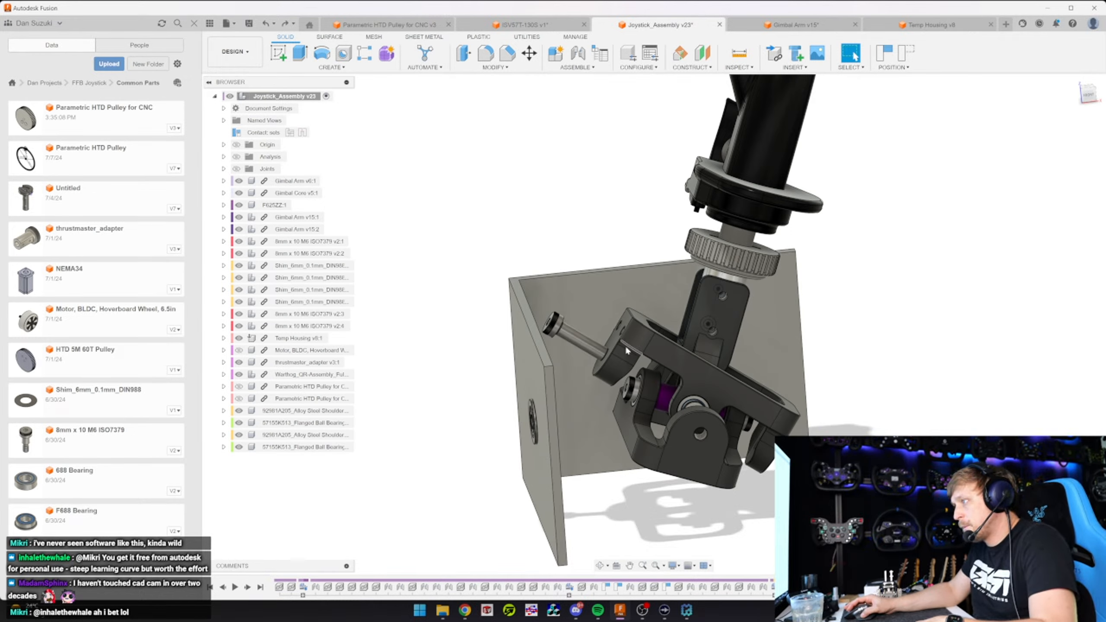
# Move the gimbal arm so its shoulder screw lines up with the flanged bearing in the housing wall
pyautogui.moveTo(629, 343); pyautogui.dragTo(625, 390)
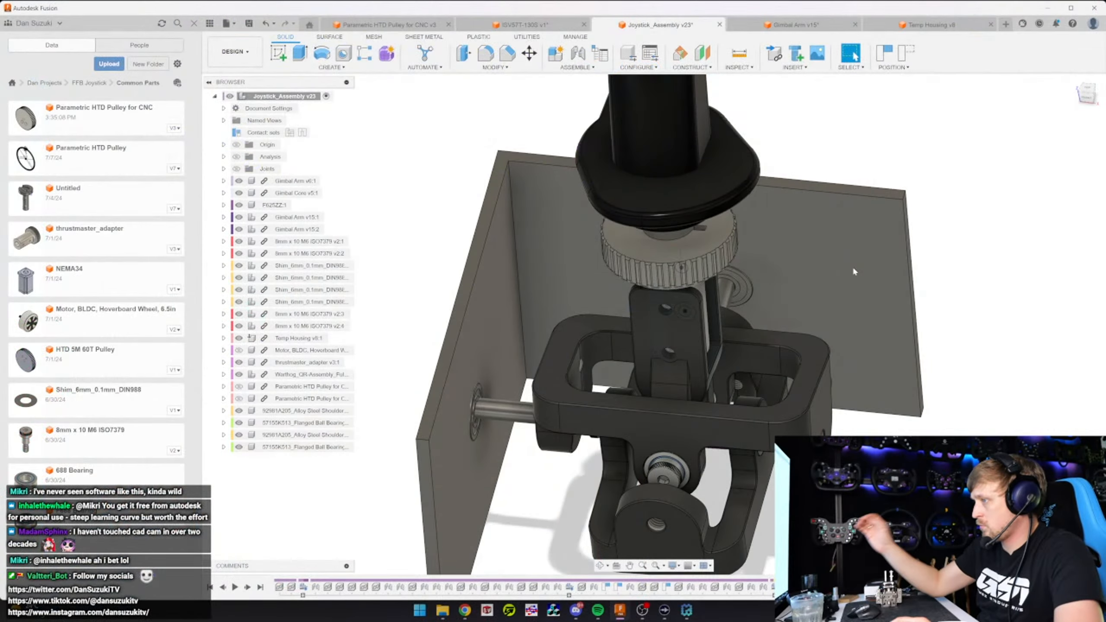
pyautogui.click(855, 272)
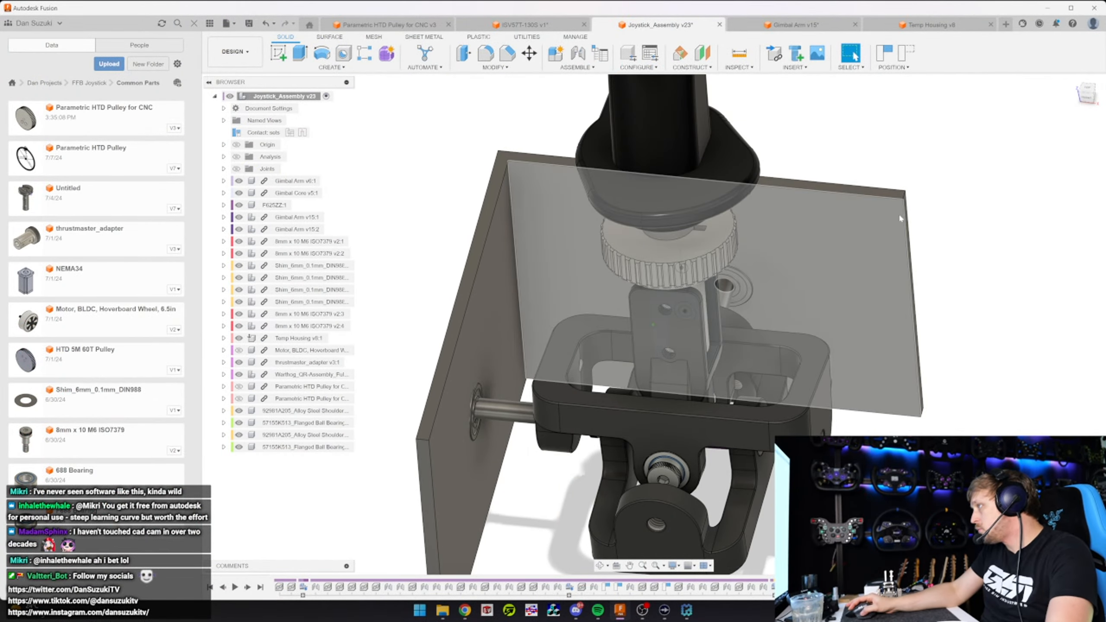
pyautogui.click(975, 185)
# Hide the Temp Housing component to expose the gimbal and its shoulder screws
pyautogui.keyDown('shift'); pyautogui.moveTo(975, 186); pyautogui.dragTo(498, 381, button='middle'); pyautogui.keyUp('shift')
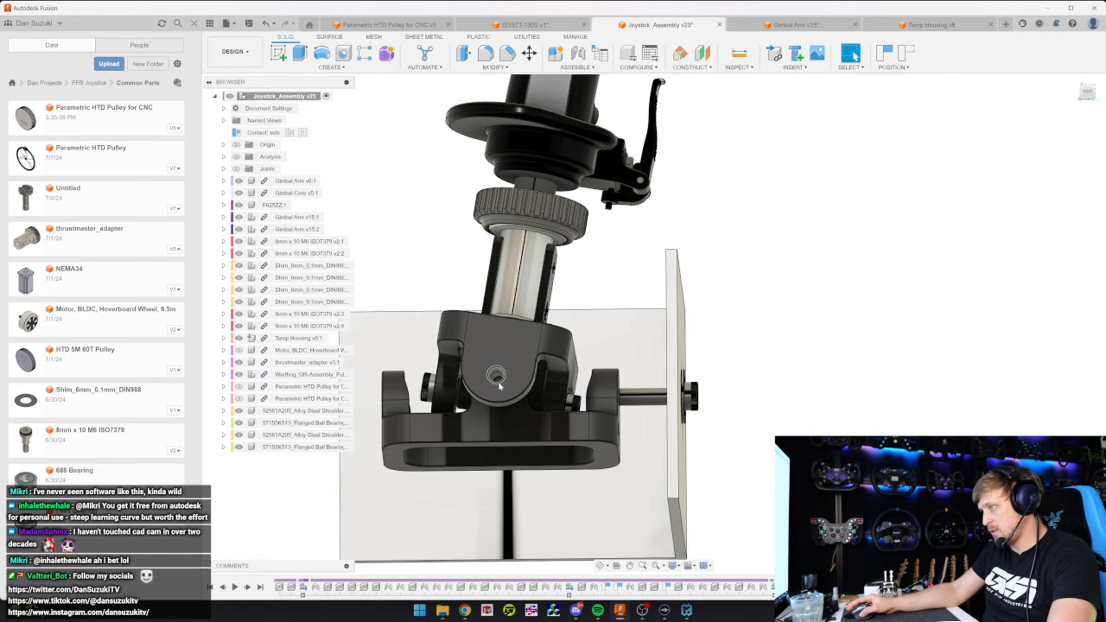
pyautogui.keyDown('shift'); pyautogui.moveTo(706, 403); pyautogui.dragTo(821, 399, button='middle'); pyautogui.keyUp('shift')
pyautogui.click(239, 339)
# Measure the distance between the head edges of the 8mm x 10 M6 pivot screw and the alloy steel shoulder screw
pyautogui.scroll(5, 480, 419)
pyautogui.press('i')
pyautogui.click(469, 344)
pyautogui.click(783, 390)
pyautogui.scroll(2, 821, 398)
pyautogui.click(746, 69)
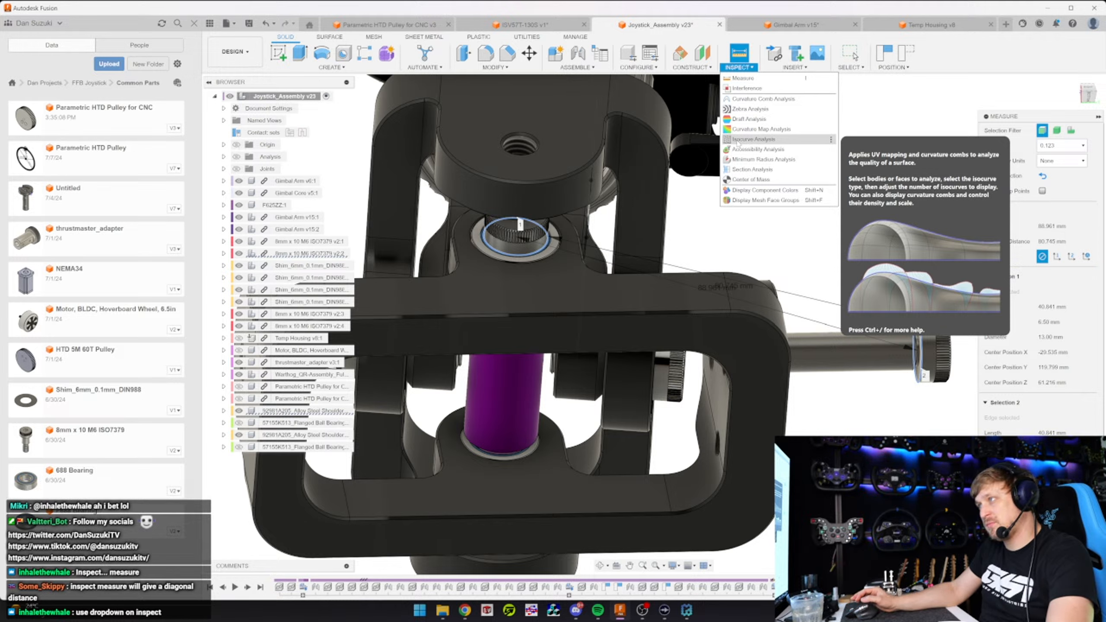
pyautogui.press('Escape')
# Measure the distance from the shoulder screw's head edge to the inner face of the gimbal arm beside the purple core
pyautogui.keyDown('shift'); pyautogui.moveTo(738, 139); pyautogui.dragTo(739, 87, button='middle'); pyautogui.keyUp('shift')
pyautogui.click(739, 67)
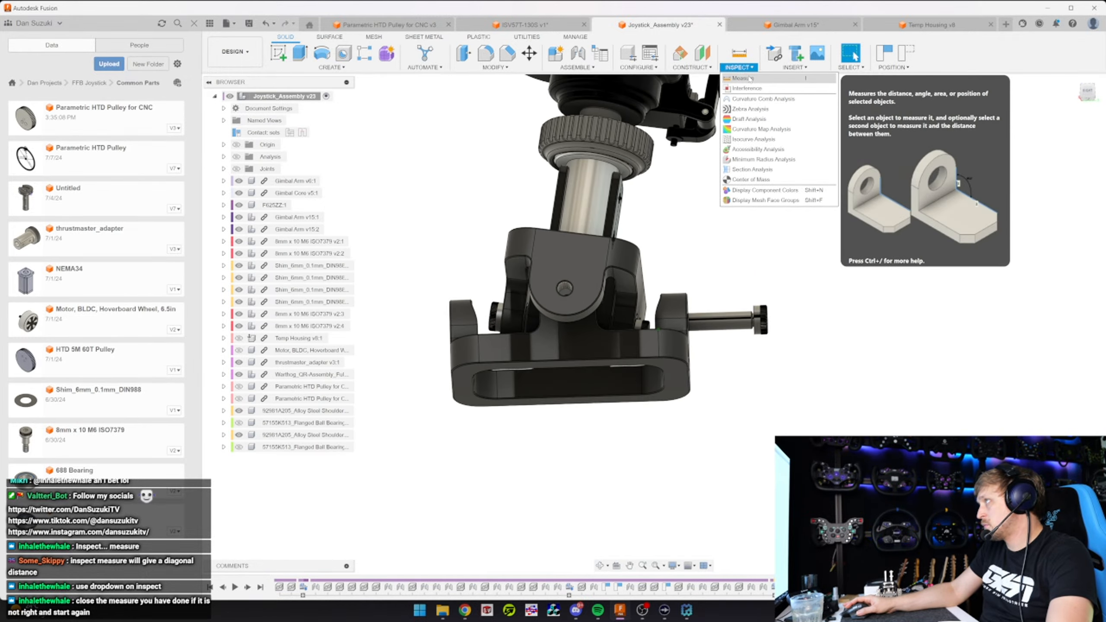
pyautogui.click(834, 310)
pyautogui.keyDown('shift'); pyautogui.moveTo(837, 309); pyautogui.dragTo(766, 322, button='middle'); pyautogui.keyUp('shift')
pyautogui.press('i')
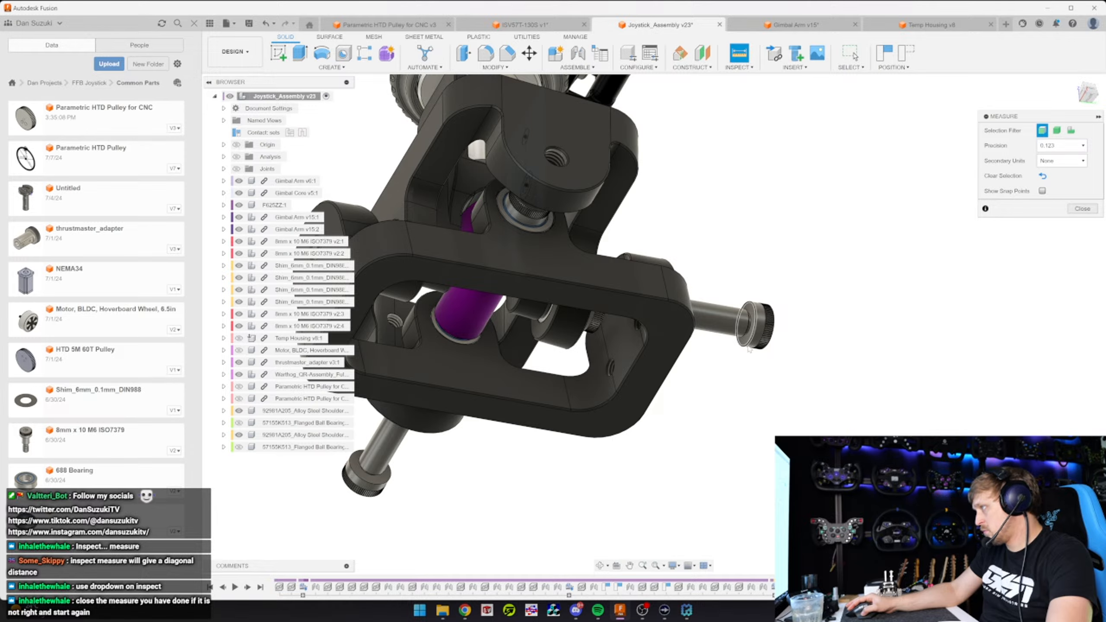
pyautogui.click(745, 331)
pyautogui.click(489, 384)
pyautogui.keyDown('shift'); pyautogui.moveTo(492, 391); pyautogui.dragTo(547, 404, button='middle'); pyautogui.keyUp('shift')
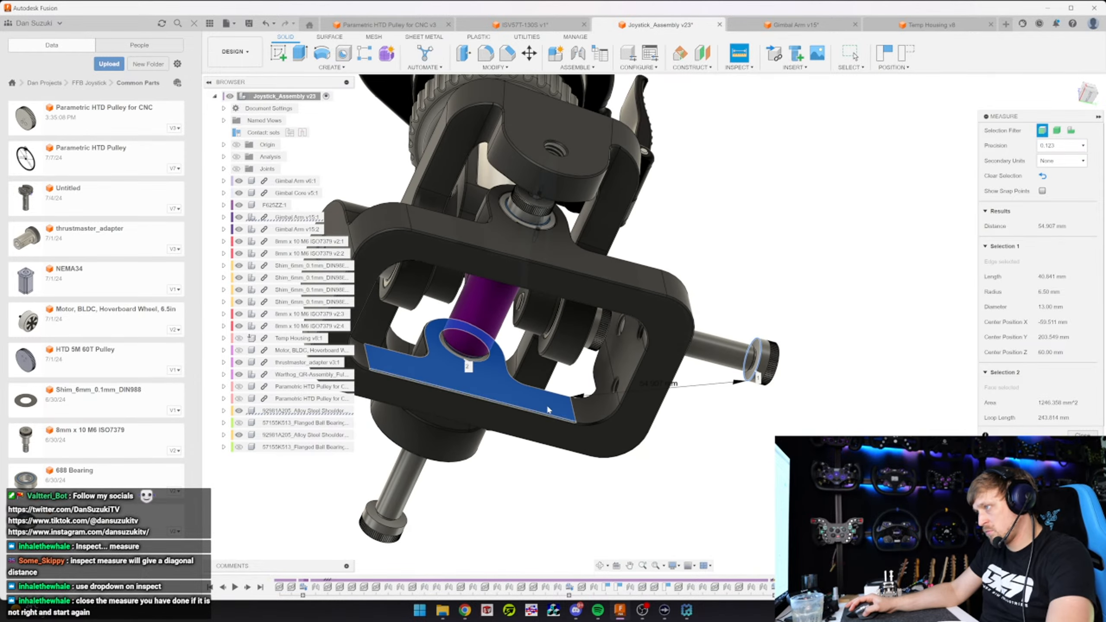
pyautogui.press('Escape')
# In the Gimbal Arm v15 design, open Sketch1 to examine the frame's rectangle dimensions, leaving the sketch unedited
pyautogui.keyDown('shift'); pyautogui.moveTo(608, 305); pyautogui.dragTo(488, 249, button='middle'); pyautogui.keyUp('shift')
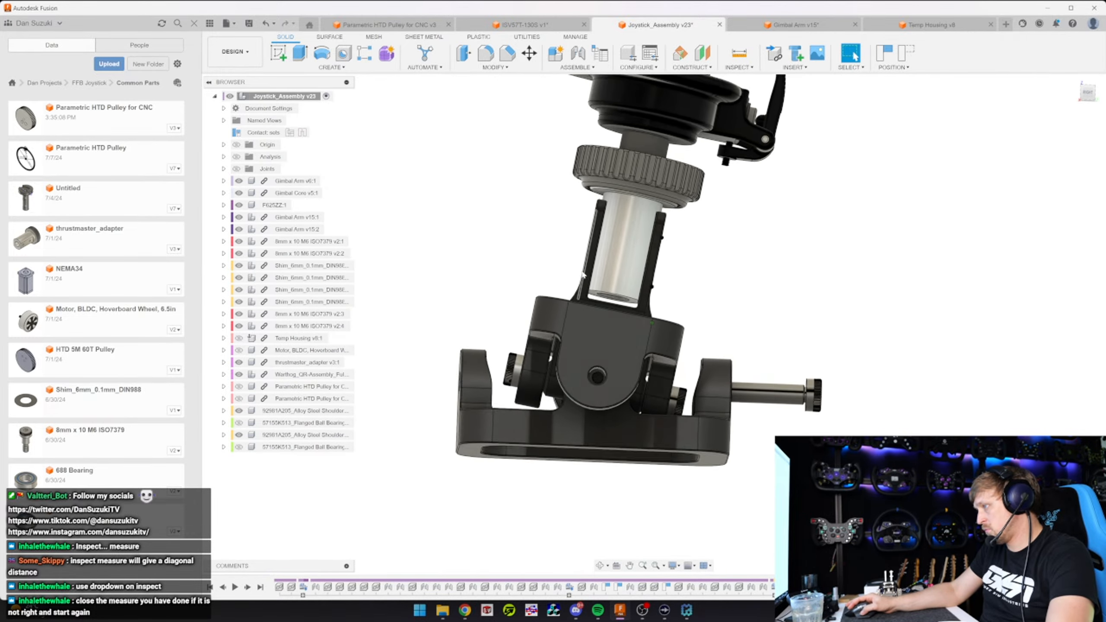
pyautogui.scroll(3, 457, 240)
pyautogui.click(797, 24)
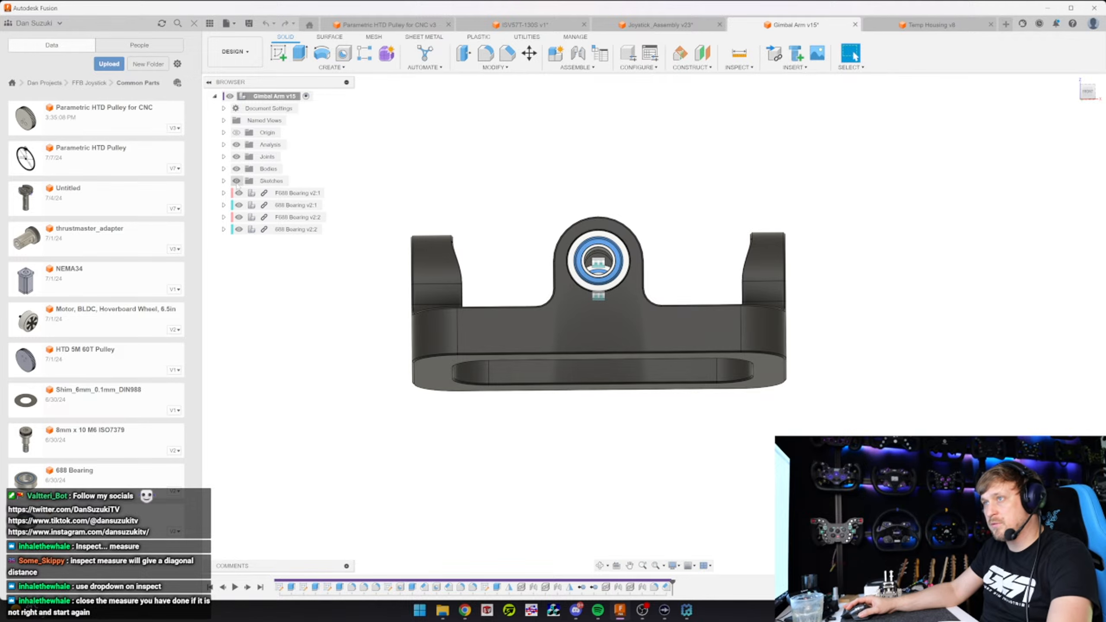
pyautogui.click(223, 180)
pyautogui.doubleClick(287, 194)
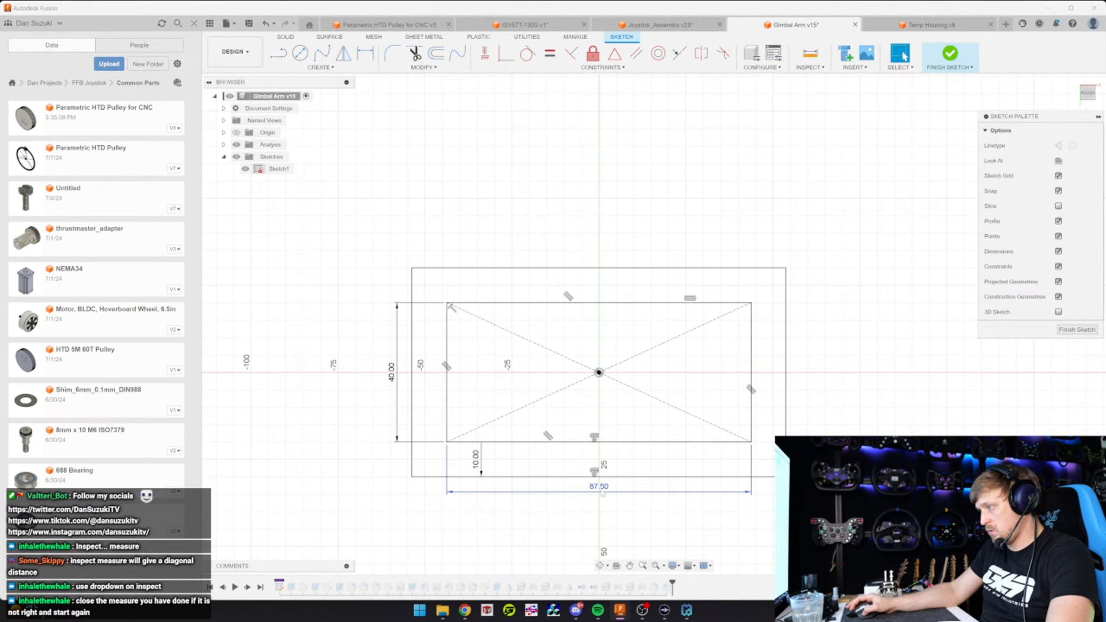
pyautogui.click(1078, 330)
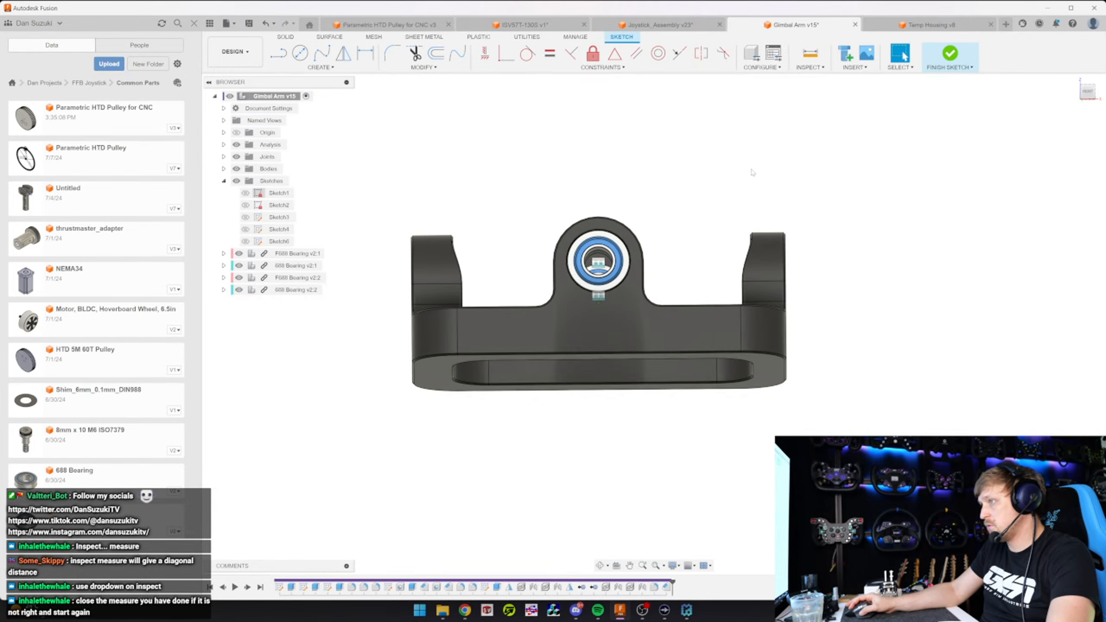
pyautogui.click(738, 53)
pyautogui.click(727, 258)
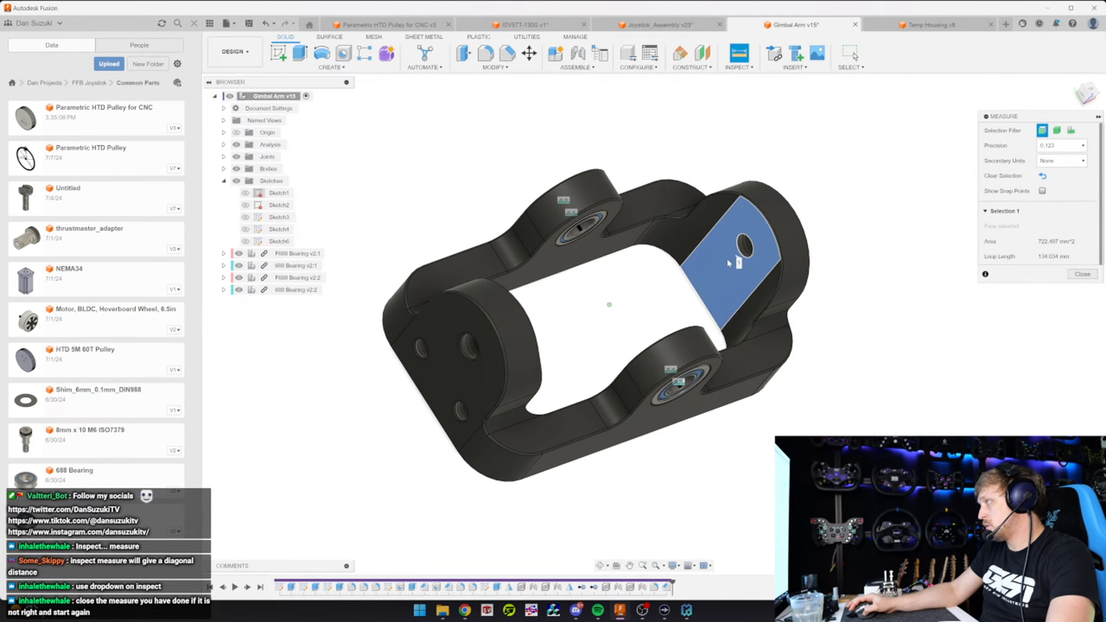
pyautogui.keyDown('shift'); pyautogui.moveTo(727, 258); pyautogui.dragTo(784, 279, button='middle'); pyautogui.keyUp('shift')
pyautogui.click(817, 326)
pyautogui.keyDown('shift'); pyautogui.moveTo(818, 327); pyautogui.dragTo(502, 363, button='middle'); pyautogui.keyUp('shift')
pyautogui.click(486, 361)
pyautogui.click(505, 364)
pyautogui.press('Escape')
# Measure the distance from the gimbal arm's outer end face with three holes to the front bearing's edge
pyautogui.press('i')
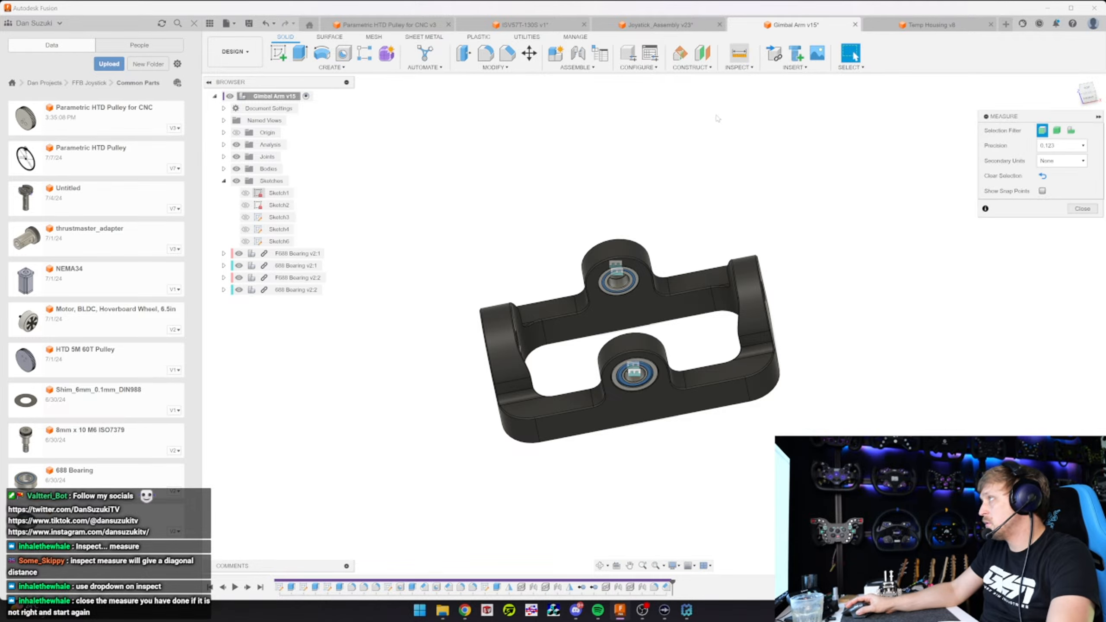
pyautogui.click(510, 374)
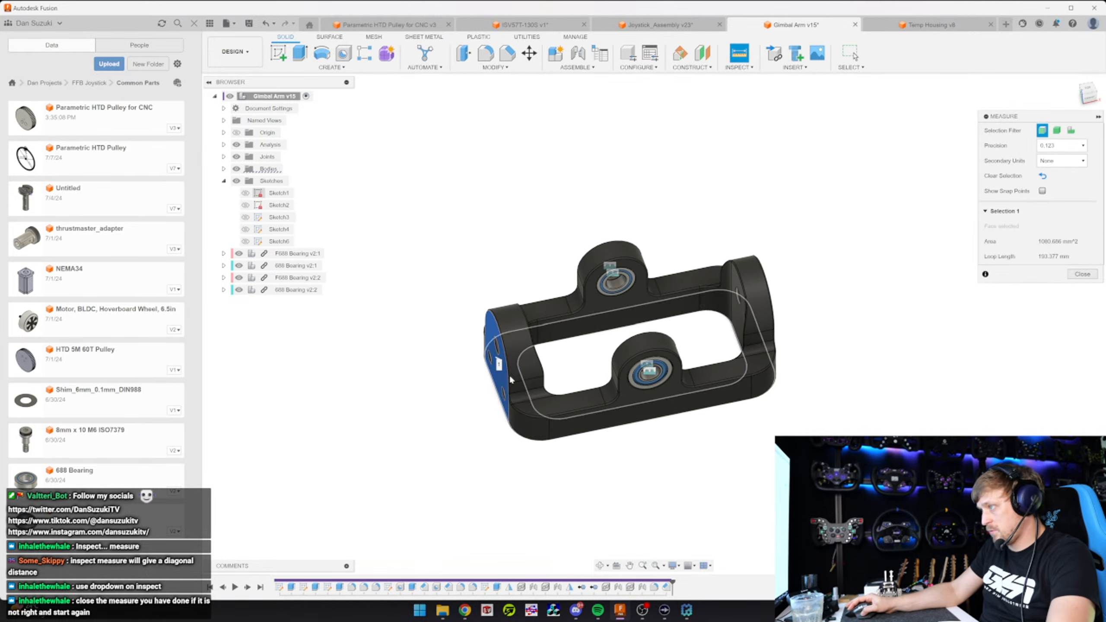
pyautogui.click(651, 388)
pyautogui.keyDown('shift'); pyautogui.moveTo(658, 388); pyautogui.dragTo(958, 384, button='middle'); pyautogui.keyUp('shift')
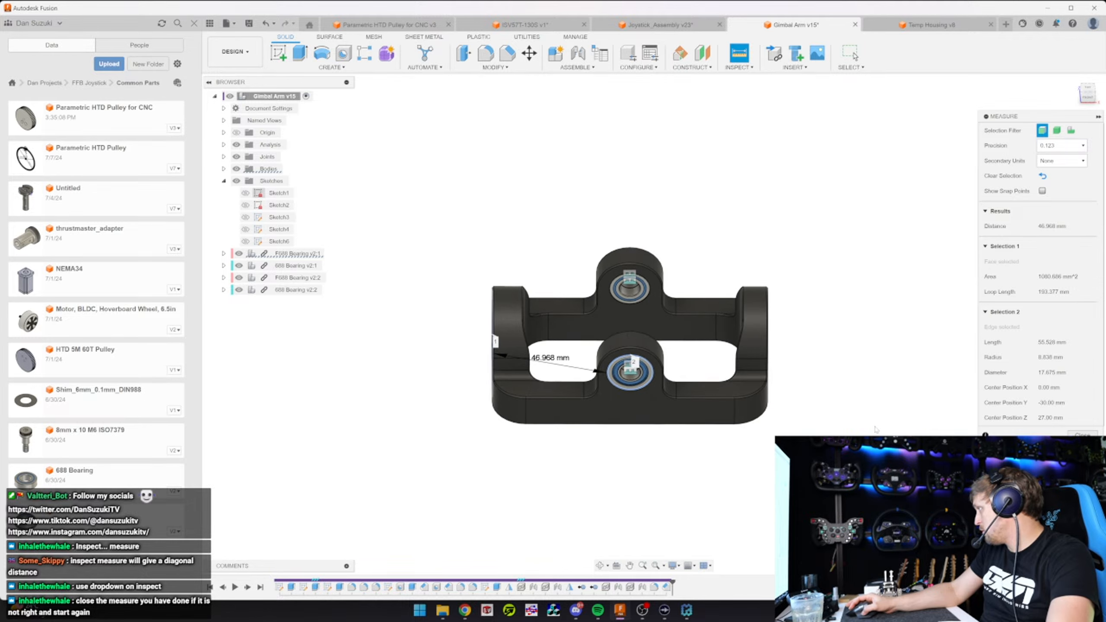
pyautogui.keyDown('shift'); pyautogui.moveTo(1049, 429); pyautogui.dragTo(815, 389, button='middle'); pyautogui.keyUp('shift')
pyautogui.press('Escape')
# Measure the distance from the gimbal arm's opposite outer end face, the one with a single hole, to the front bearing's edge
pyautogui.click(739, 53)
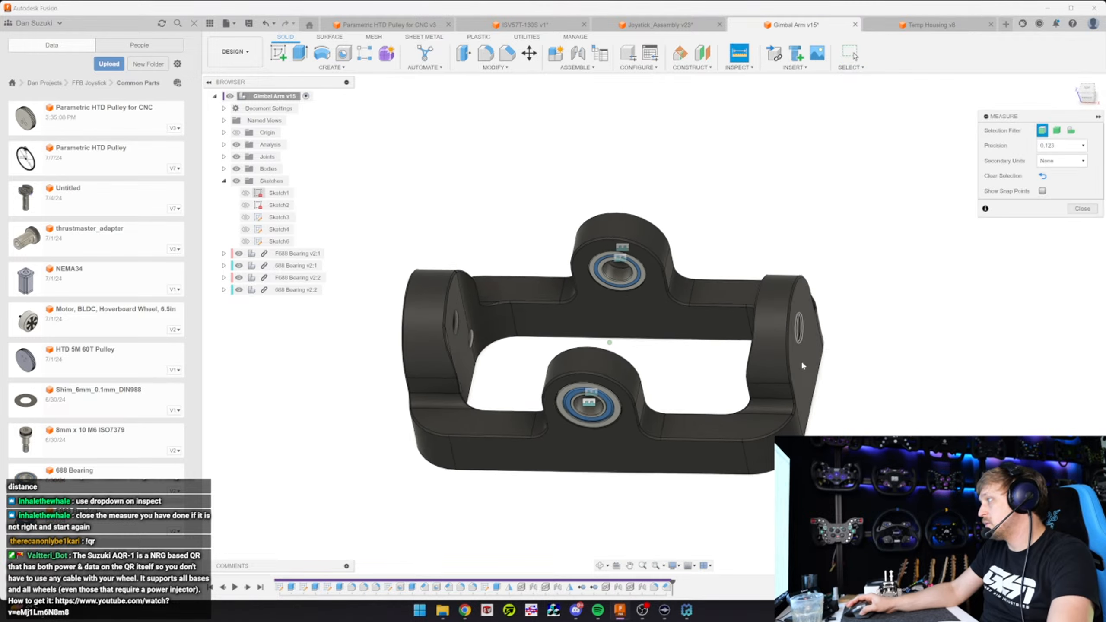
pyautogui.click(801, 360)
pyautogui.click(605, 418)
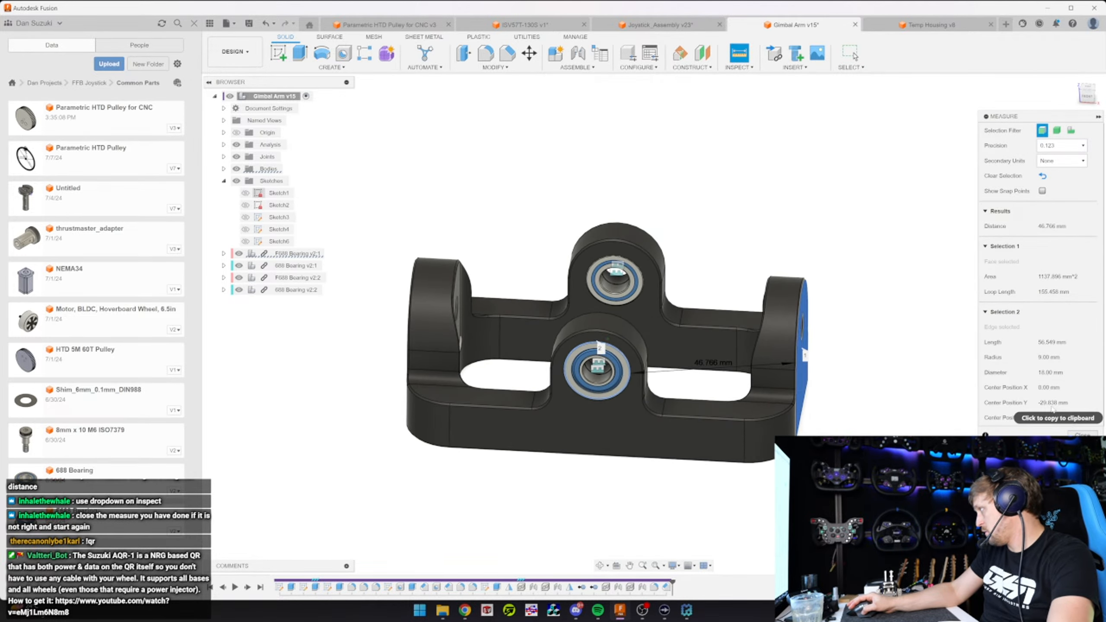
pyautogui.press('Escape')
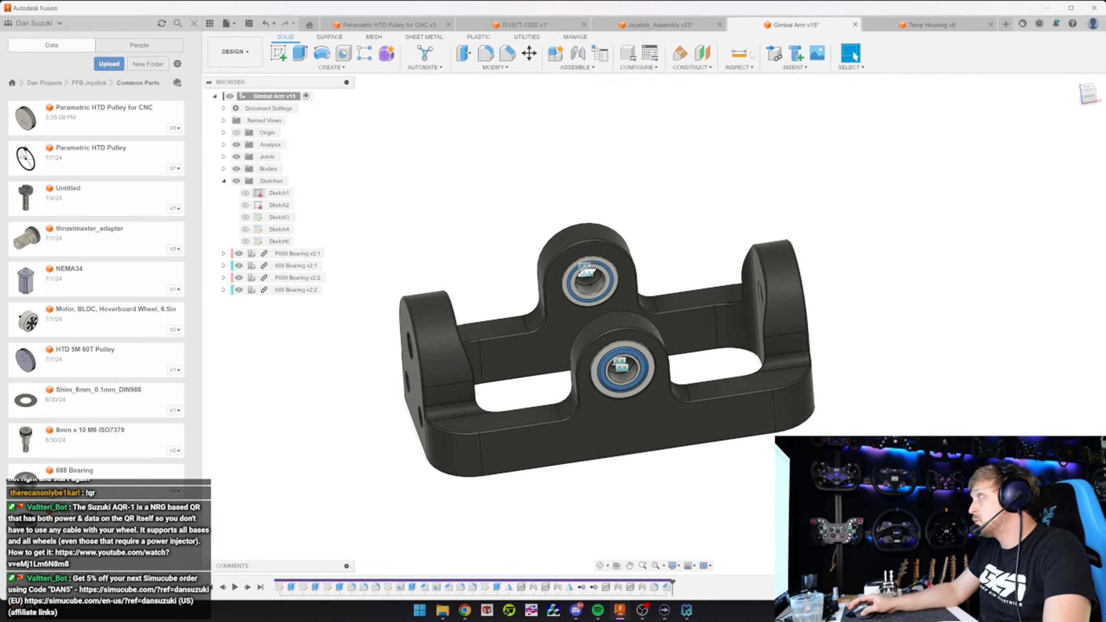
# Measure the overall distance between the two outer end faces of the gimbal arm
pyautogui.click(739, 53)
pyautogui.click(452, 412)
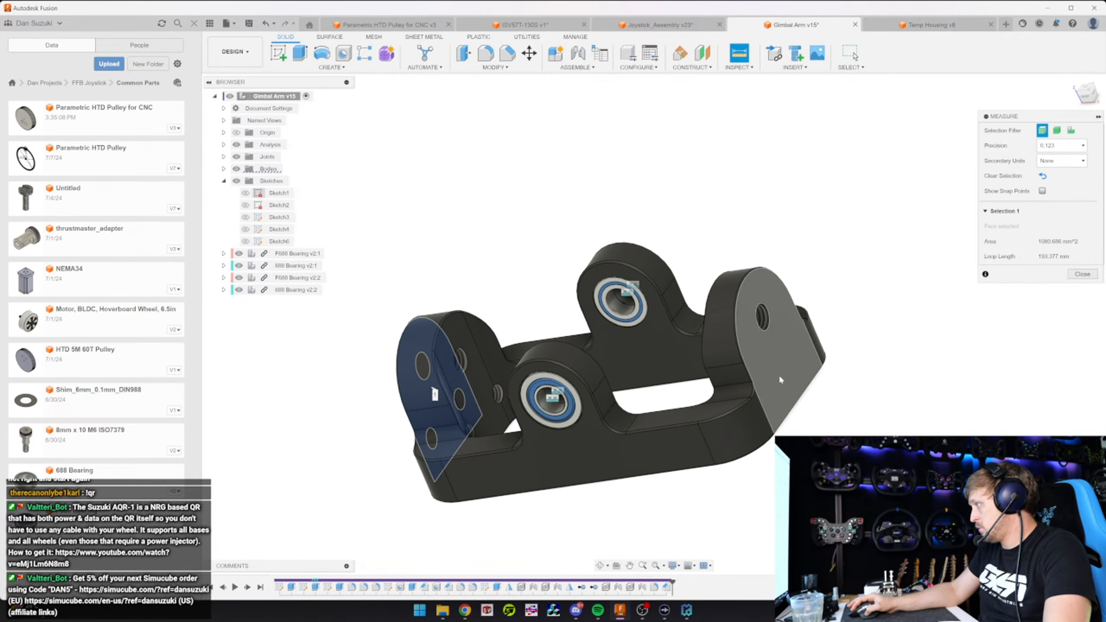
pyautogui.click(737, 380)
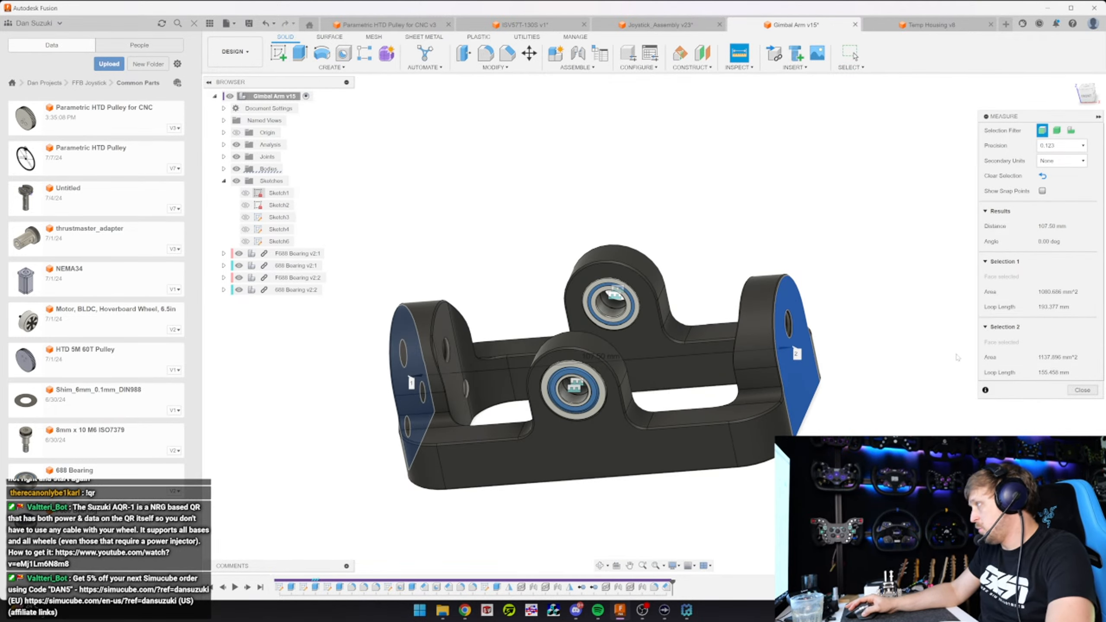
pyautogui.press('Escape')
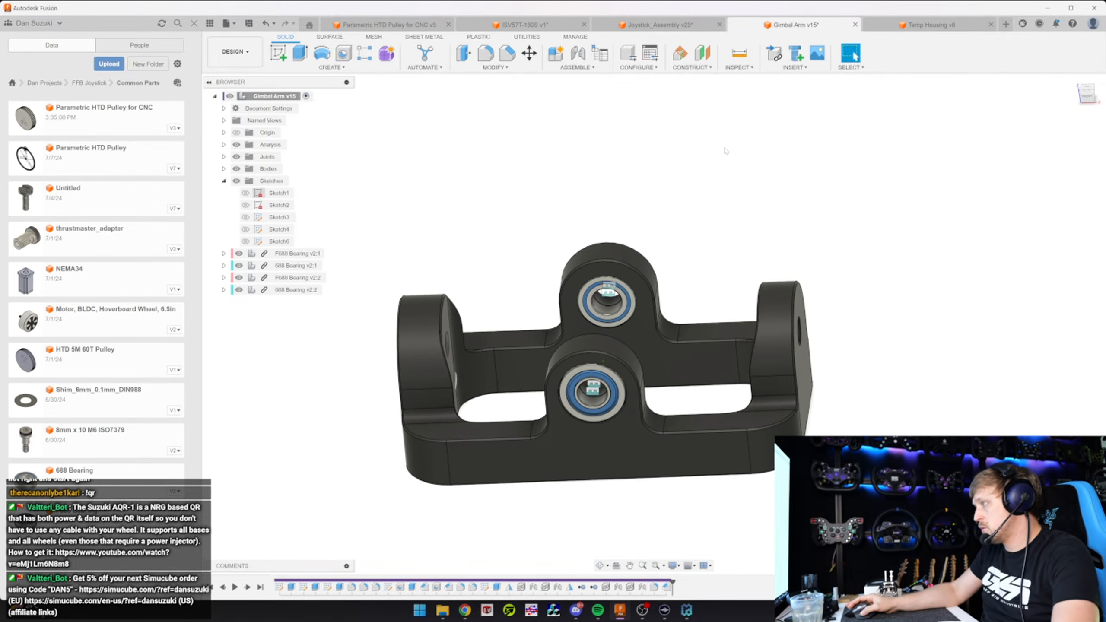
# Switch to Calculator and divide 107,5 by 2 to get half the gimbal arm's width
pyautogui.hotkey('ctrl', 'Tab')
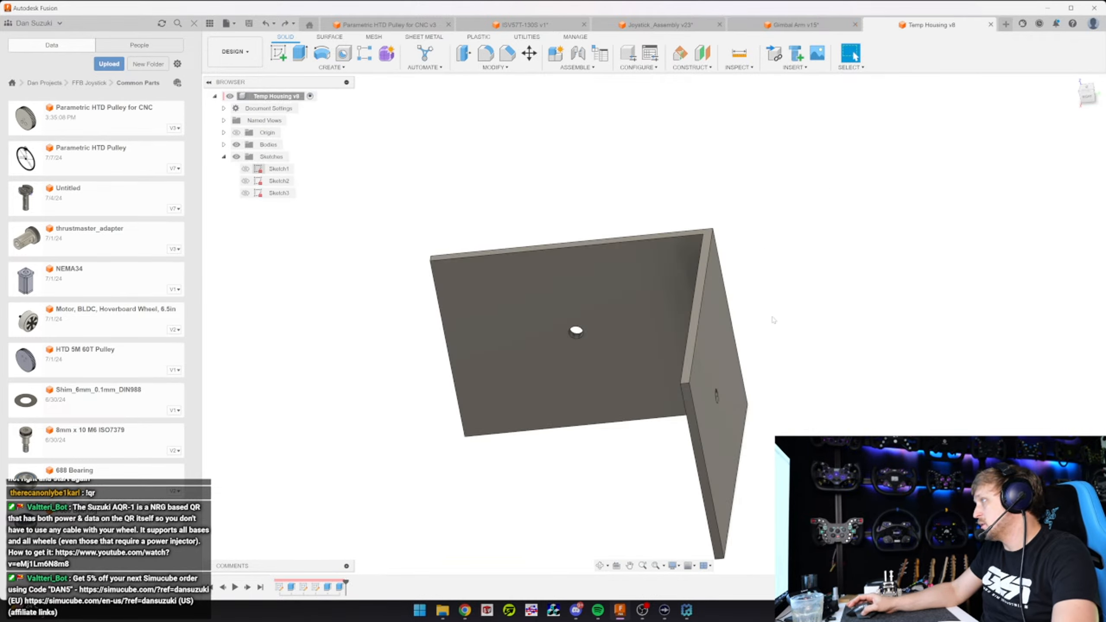
pyautogui.click(783, 26)
pyautogui.write('107,5 ')
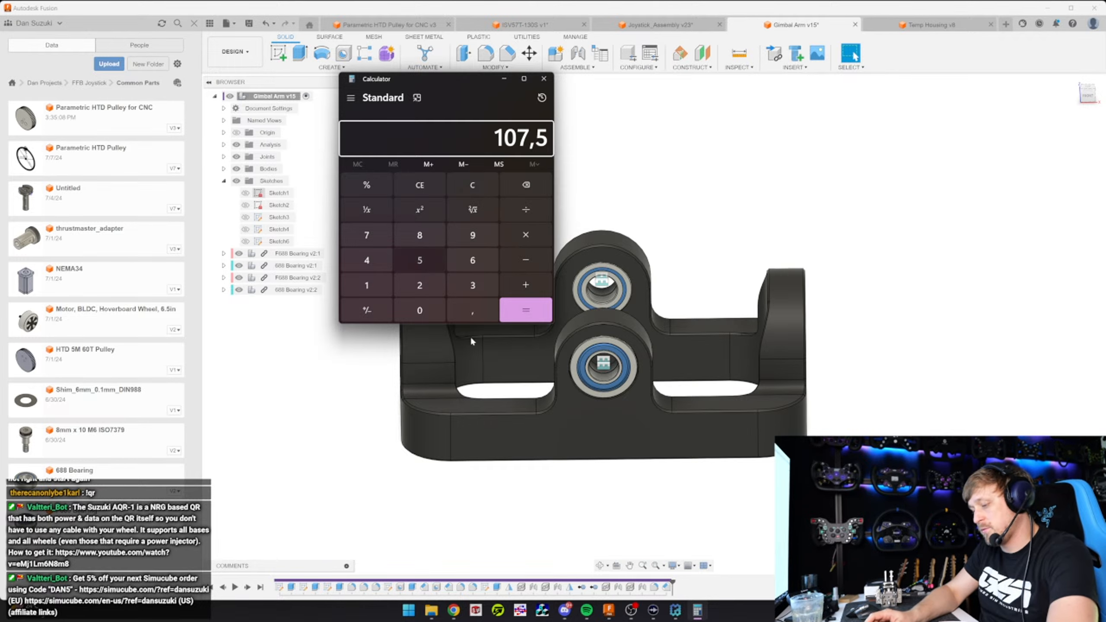
pyautogui.write('+ 2')
pyautogui.press('Return')
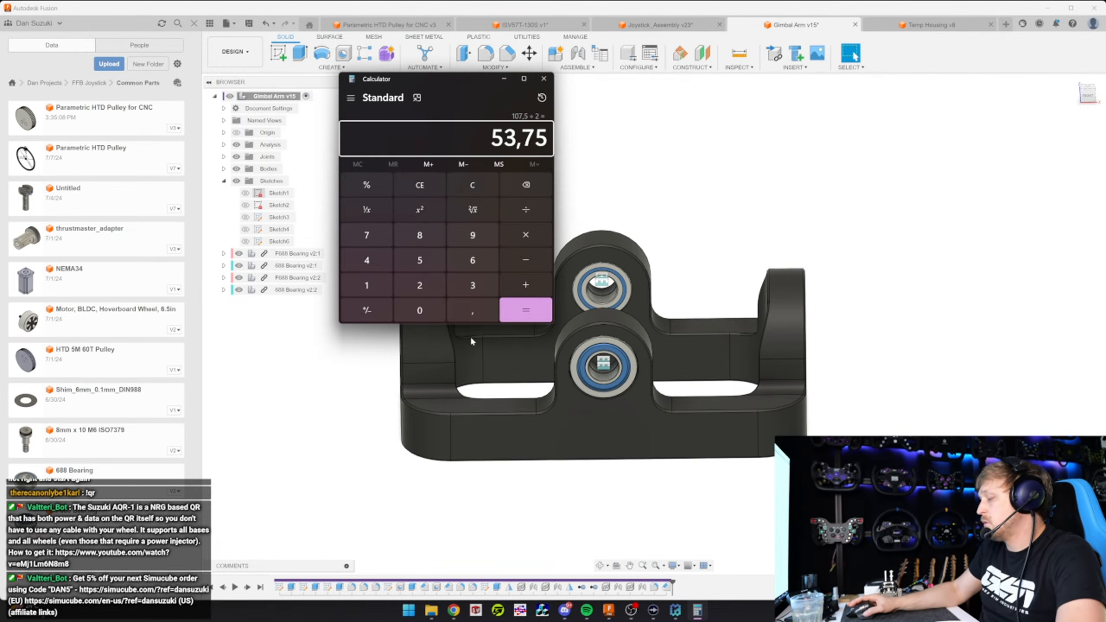
pyautogui.click(472, 338)
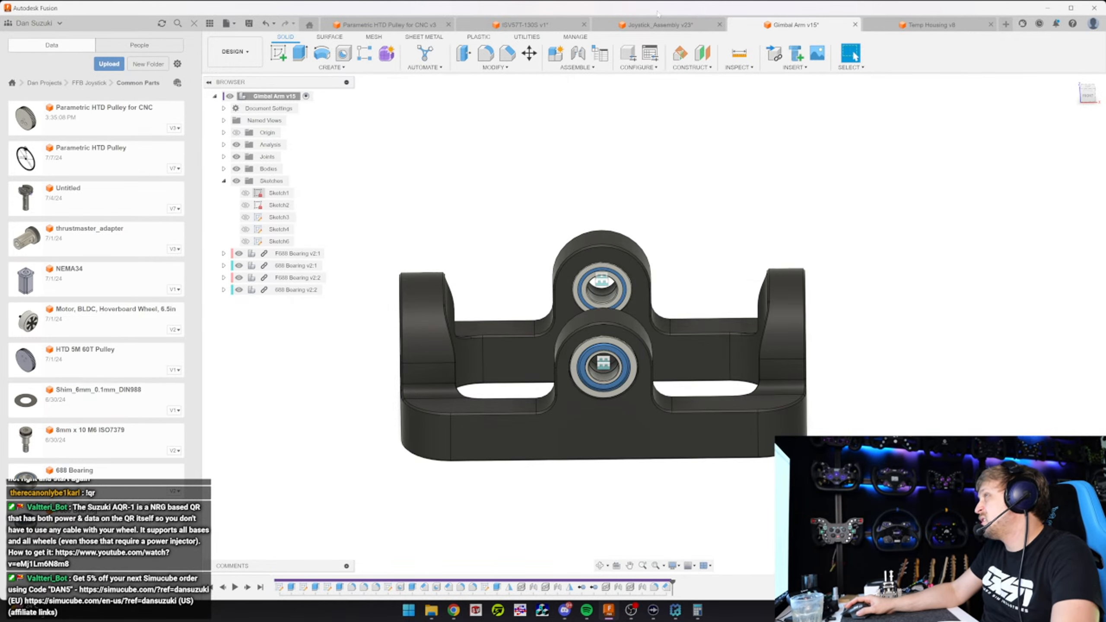
# View the shoulder screw side-on in the Joystick_Assembly design, and add 27 to the halved width in Calculator
pyautogui.click(658, 24)
pyautogui.keyDown('shift'); pyautogui.moveTo(723, 353); pyautogui.dragTo(747, 368, button='middle'); pyautogui.keyUp('shift')
pyautogui.click(1087, 90)
pyautogui.click(698, 610)
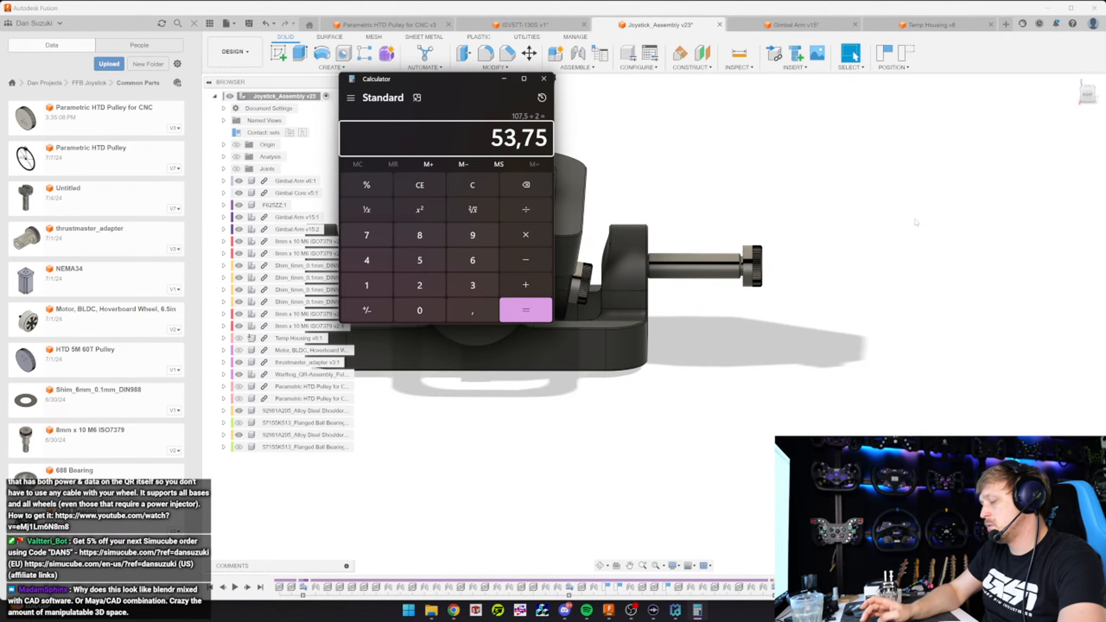
pyautogui.write('+27')
pyautogui.press('Return')
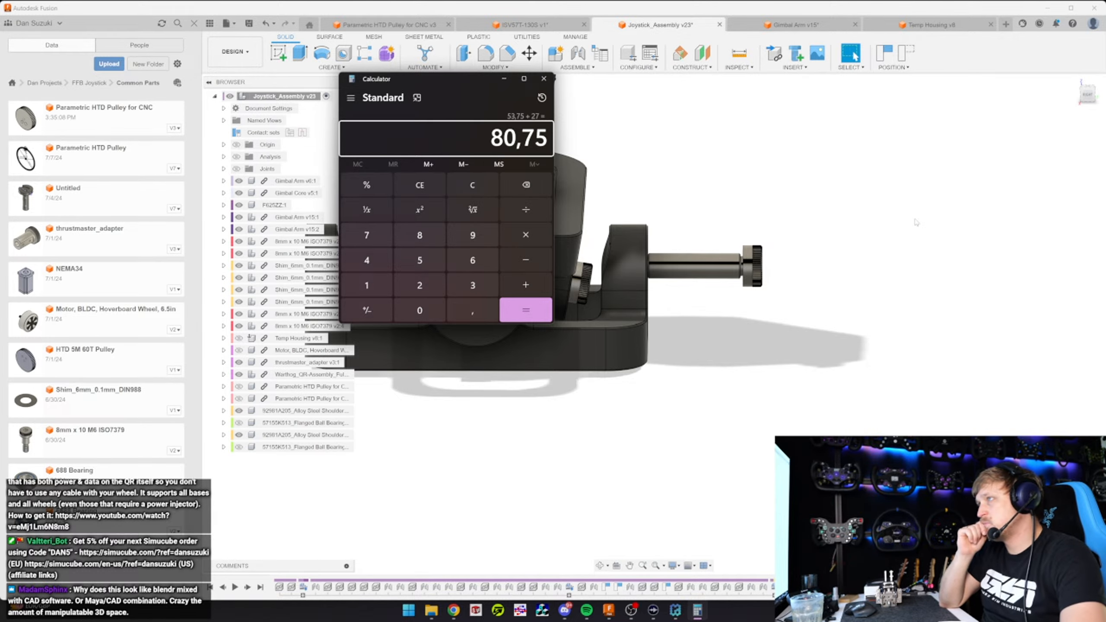
pyautogui.click(917, 222)
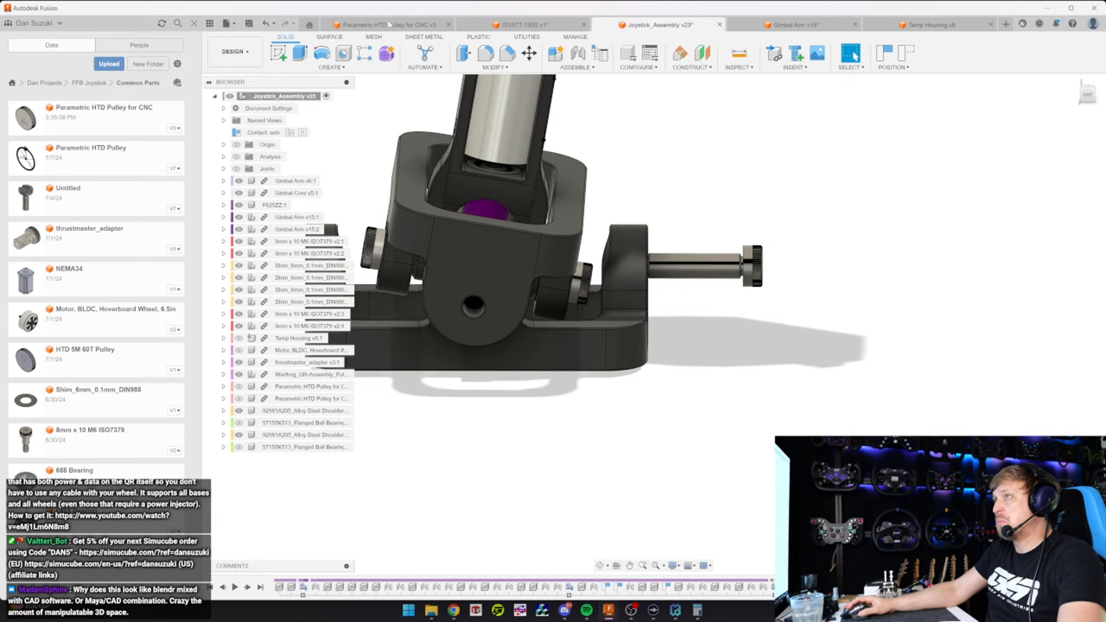
# In the Temp Housing v8 design, open Sketch2 to check the hole's horizontal dimension against the calculator result
pyautogui.hotkey('ctrl', 'Tab')
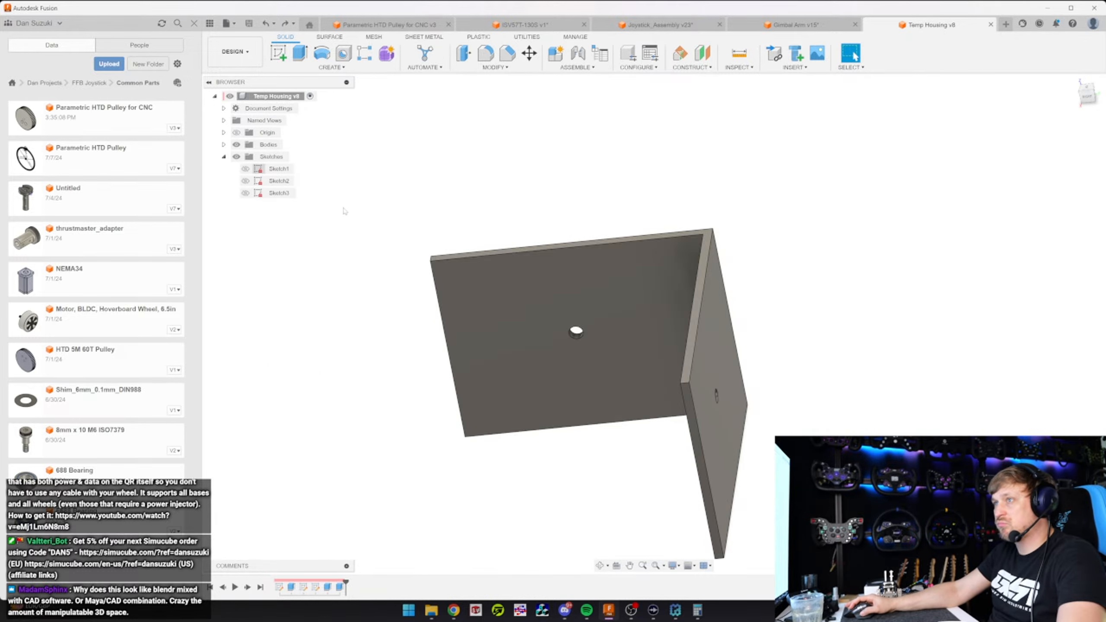
pyautogui.doubleClick(279, 180)
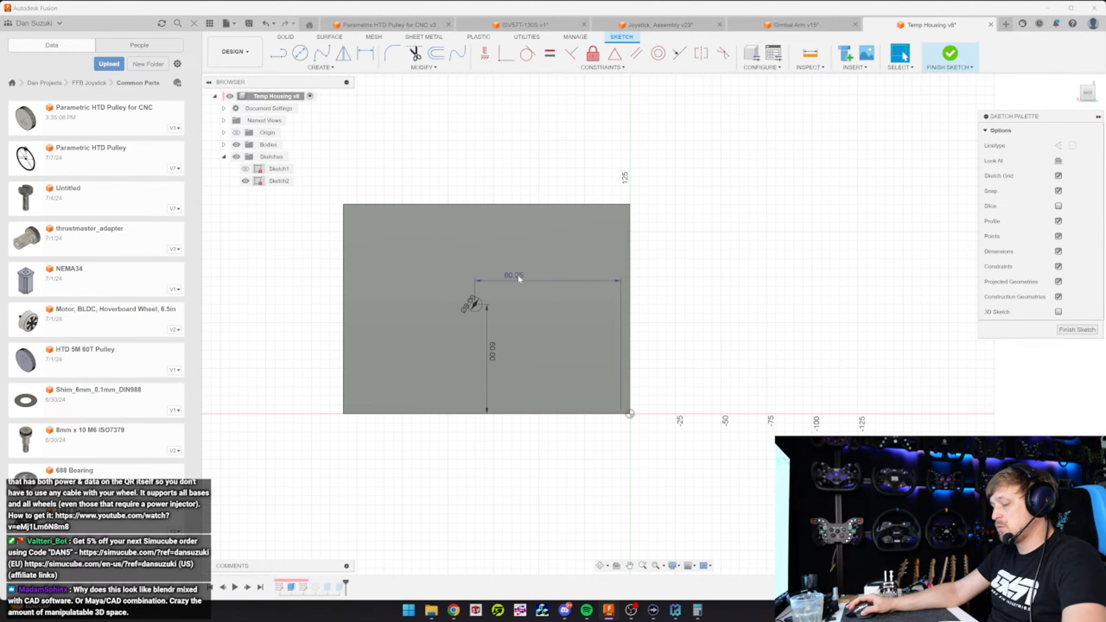
pyautogui.hotkey('alt', 'Tab')
pyautogui.hotkey('alt', 'Tab')
pyautogui.click(950, 52)
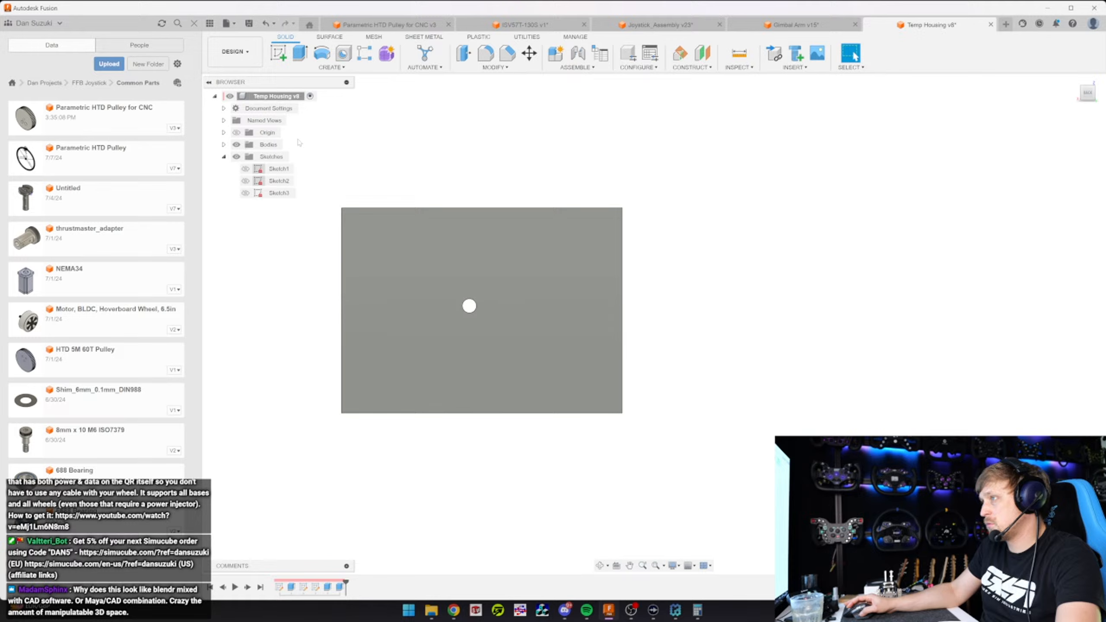
# Set the hole's horizontal distance to the wall edge in Sketch3 to 80.75 mm and finish the sketch
pyautogui.doubleClick(279, 193)
pyautogui.doubleClick(615, 278)
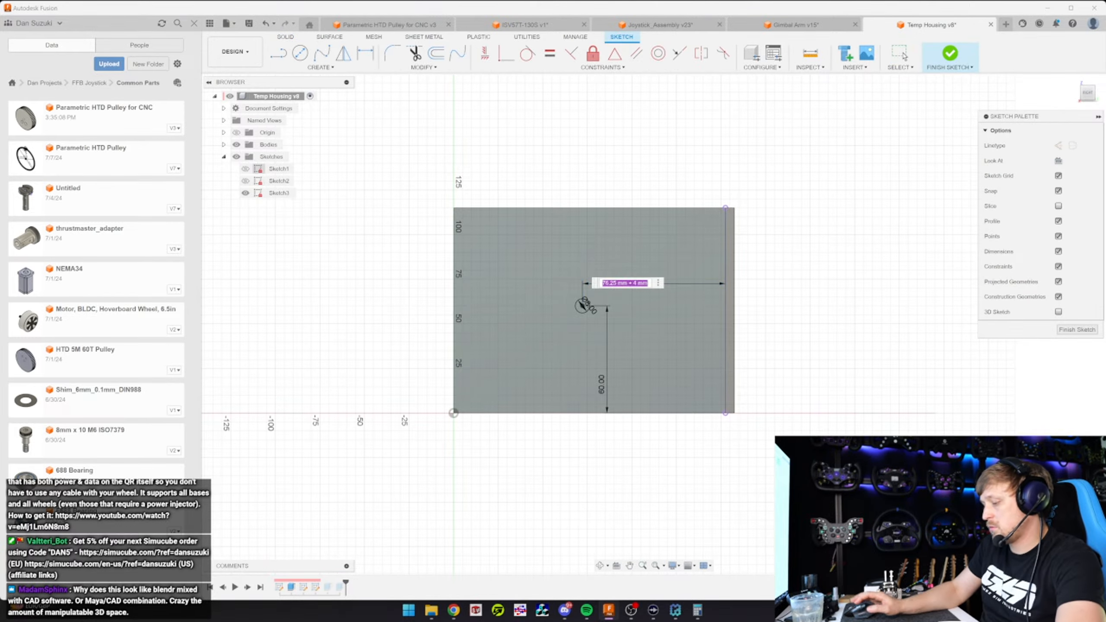
pyautogui.write('80,75')
pyautogui.press('Return')
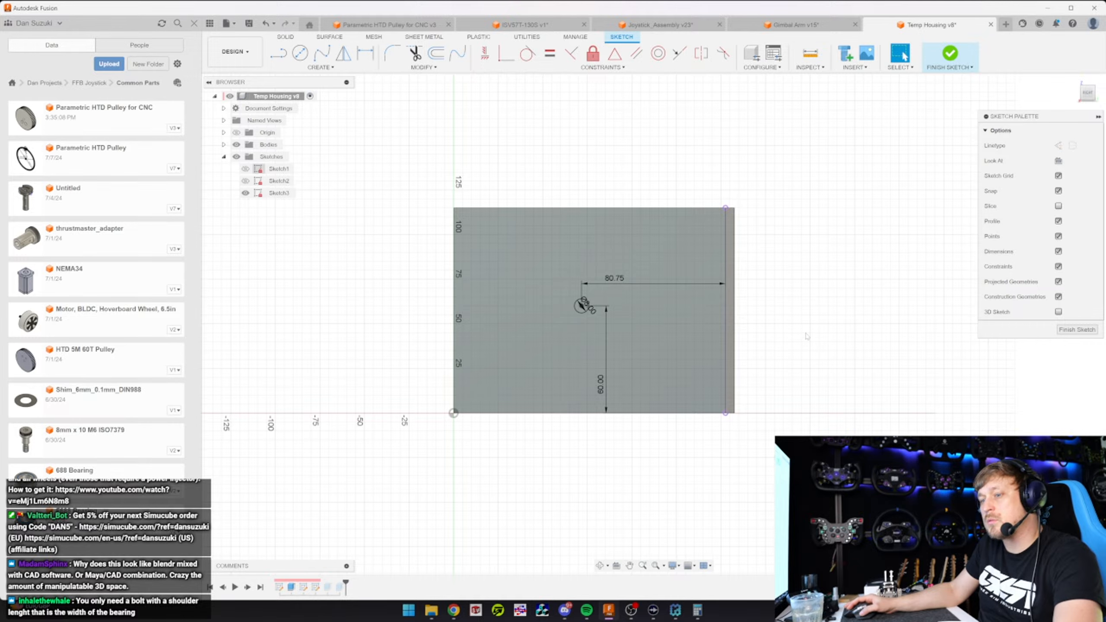
pyautogui.click(1076, 329)
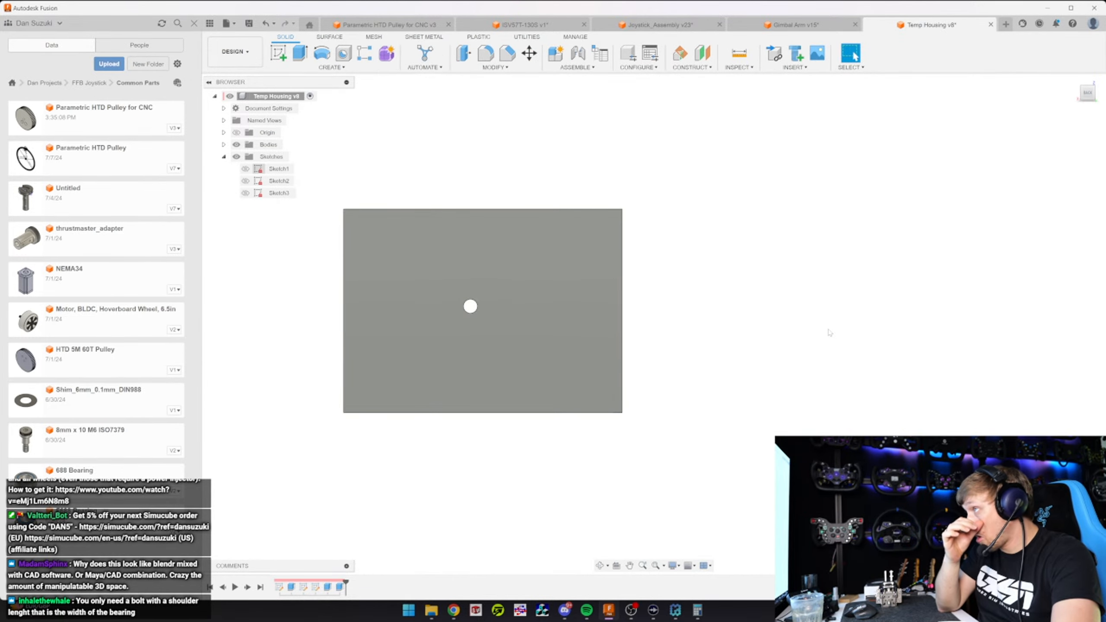
pyautogui.keyDown('shift'); pyautogui.moveTo(830, 332); pyautogui.dragTo(791, 279, button='middle'); pyautogui.keyUp('shift')
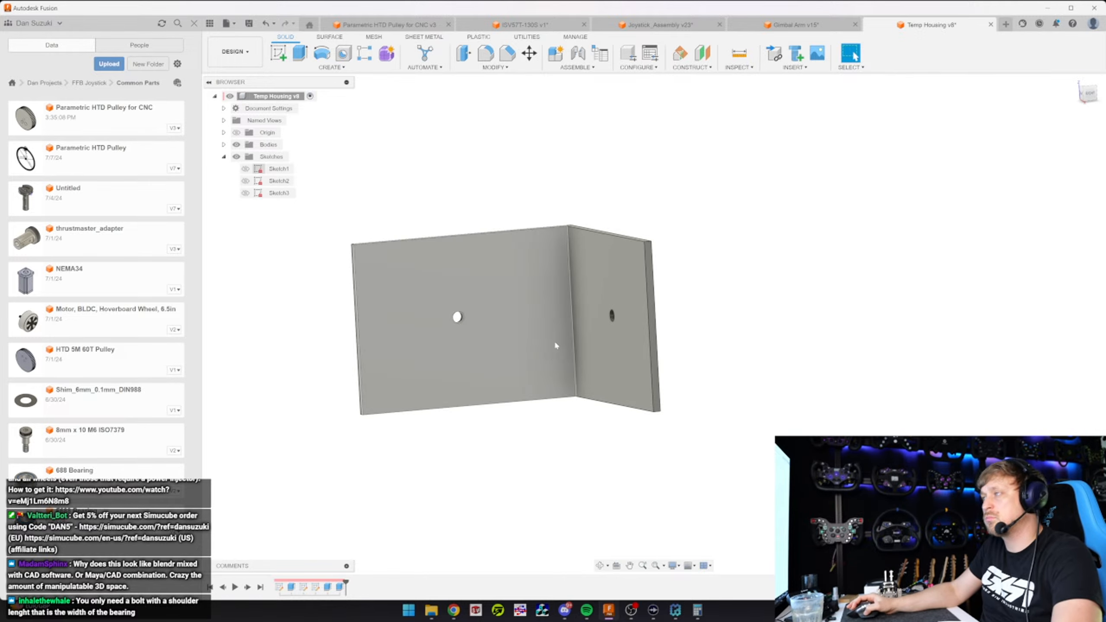
pyautogui.keyDown('shift'); pyautogui.moveTo(767, 205); pyautogui.dragTo(774, 223, button='middle'); pyautogui.keyUp('shift')
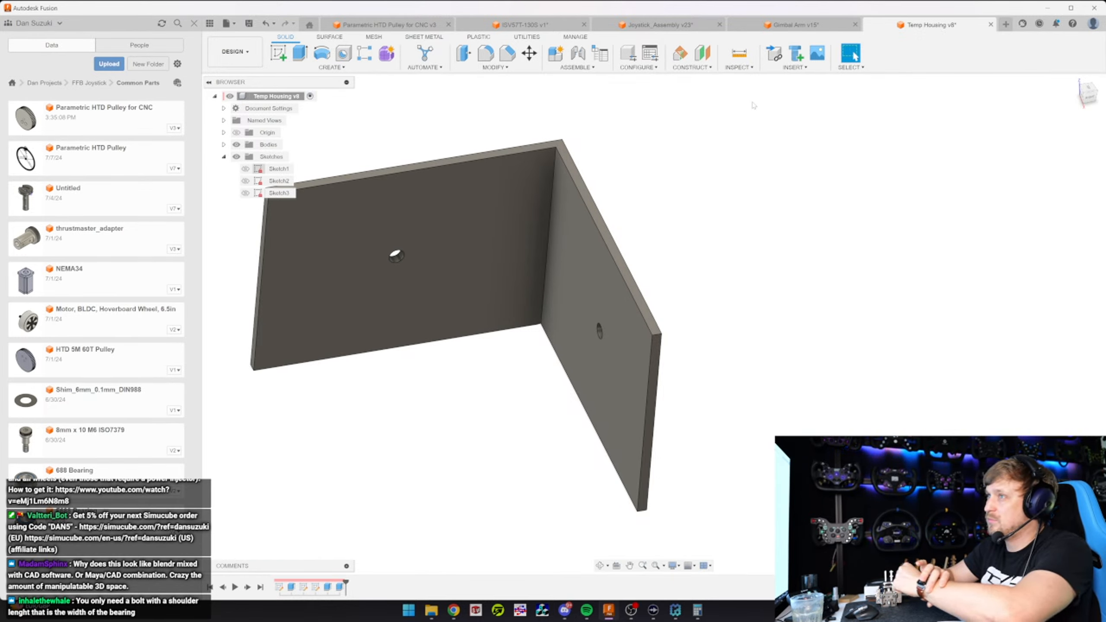
# Search the McMaster-Carr component catalog for "screws" and show the shoulder screws
pyautogui.click(795, 67)
pyautogui.click(819, 166)
pyautogui.click(592, 188)
pyautogui.write('screws')
pyautogui.press('Return')
pyautogui.moveTo(796, 402); pyautogui.dragTo(935, 519)
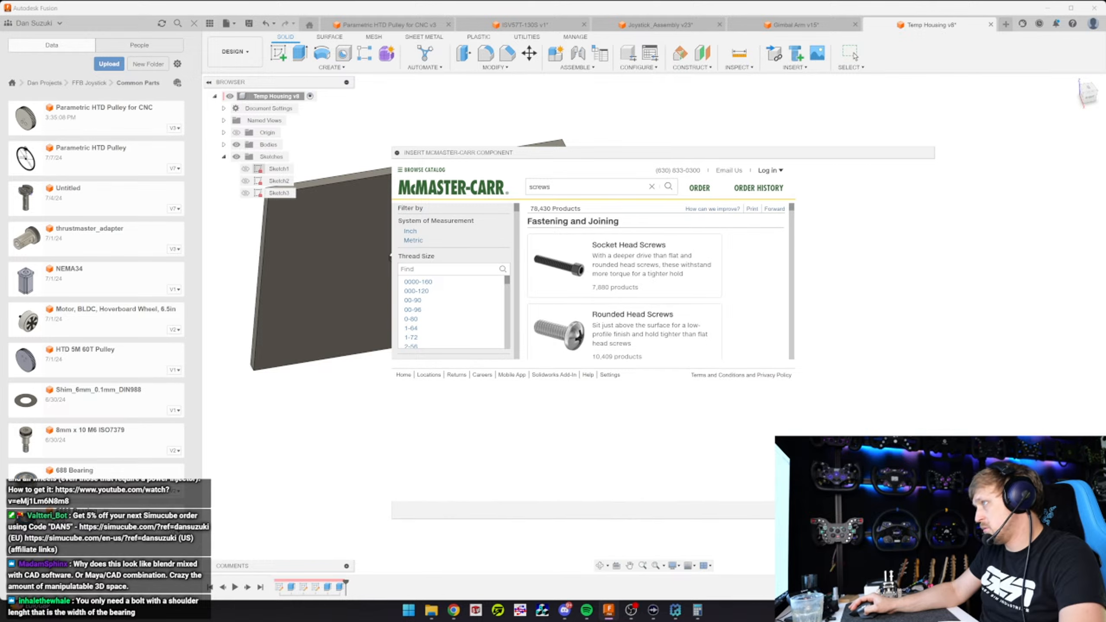
pyautogui.scroll(-2, 783, 373)
pyautogui.click(804, 337)
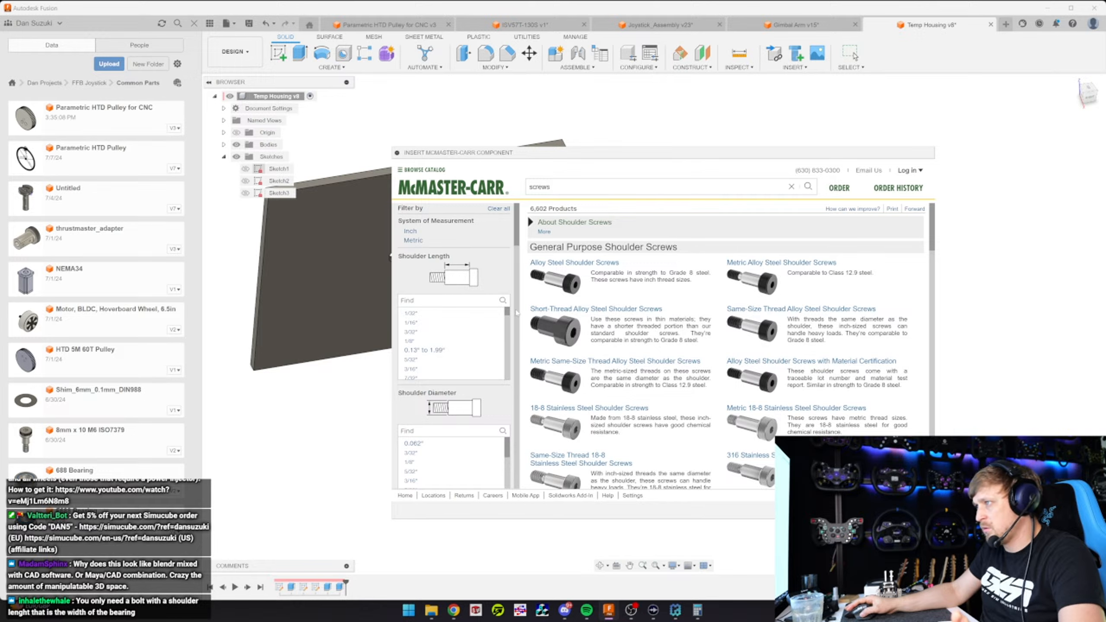
# Filter the shoulder screws to a 7 mm shoulder length, review the remaining size options, and close the catalog without inserting anything
pyautogui.moveTo(506, 310); pyautogui.dragTo(508, 343)
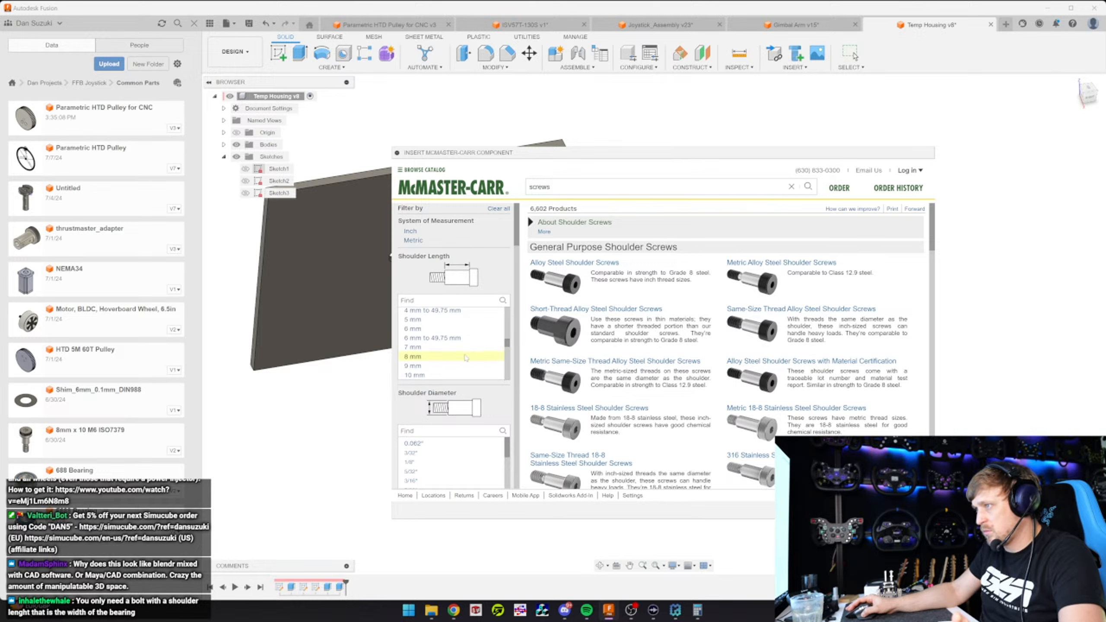
pyautogui.click(445, 353)
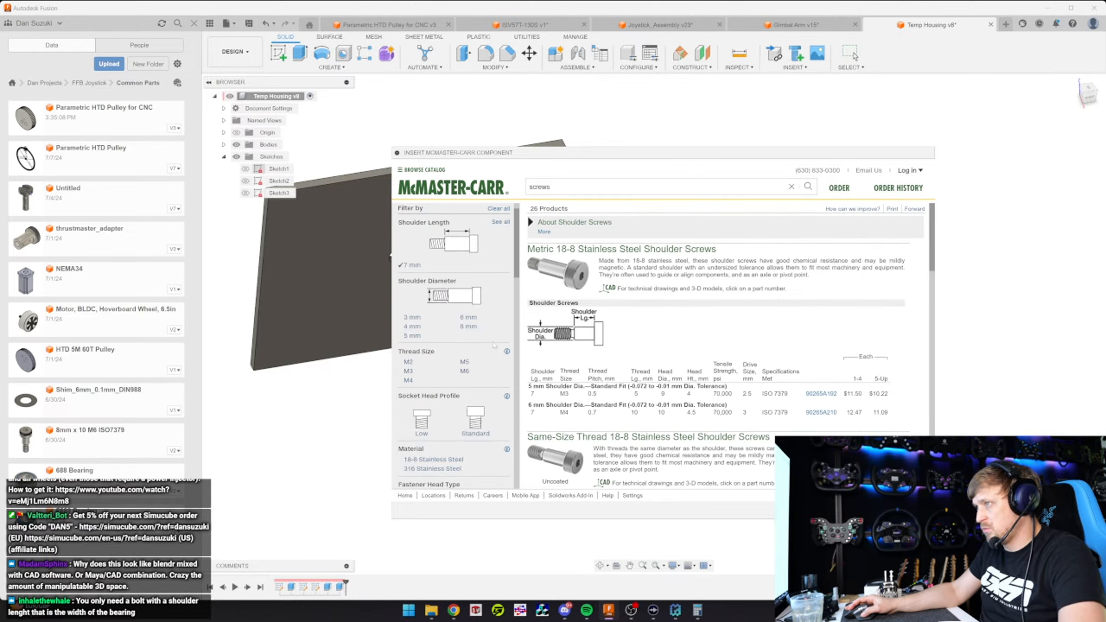
pyautogui.scroll(-4, 494, 346)
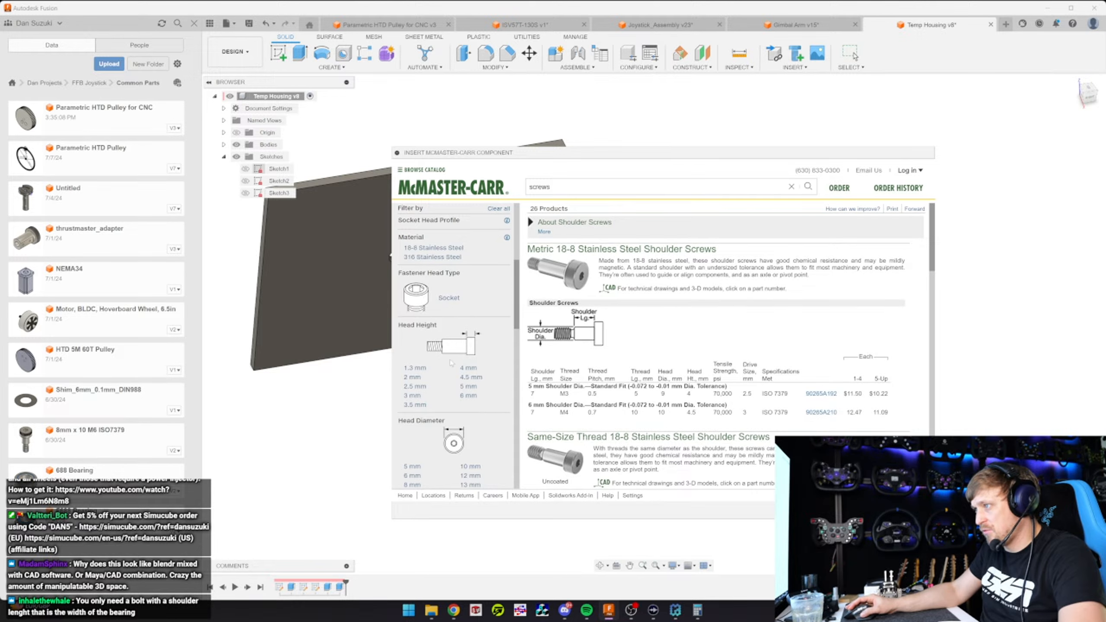
pyautogui.scroll(-1, 450, 363)
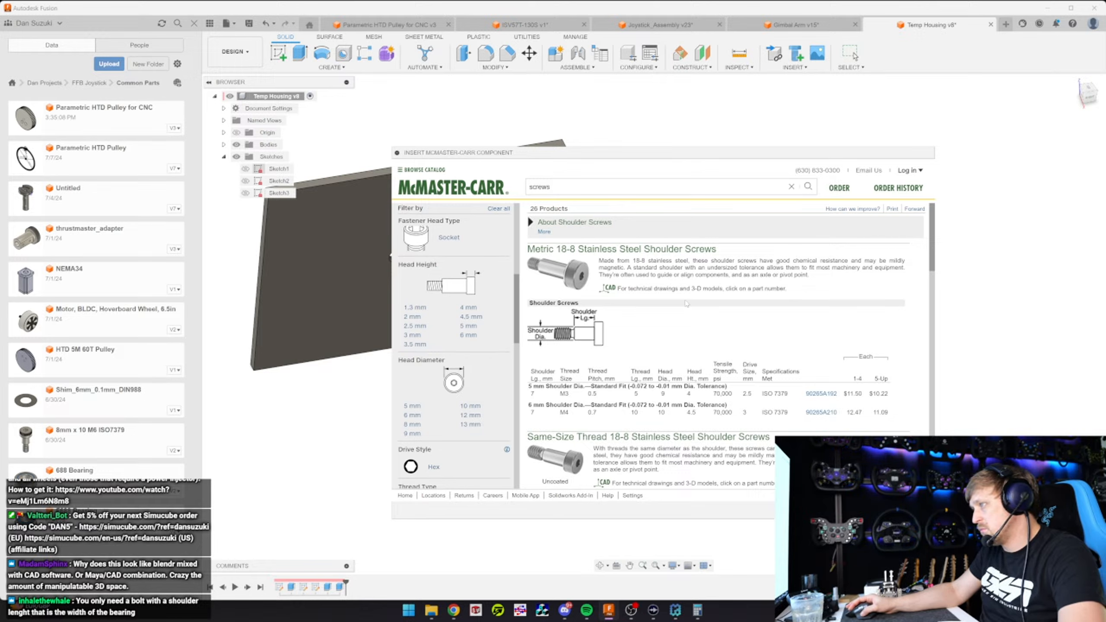
pyautogui.scroll(-1, 418, 316)
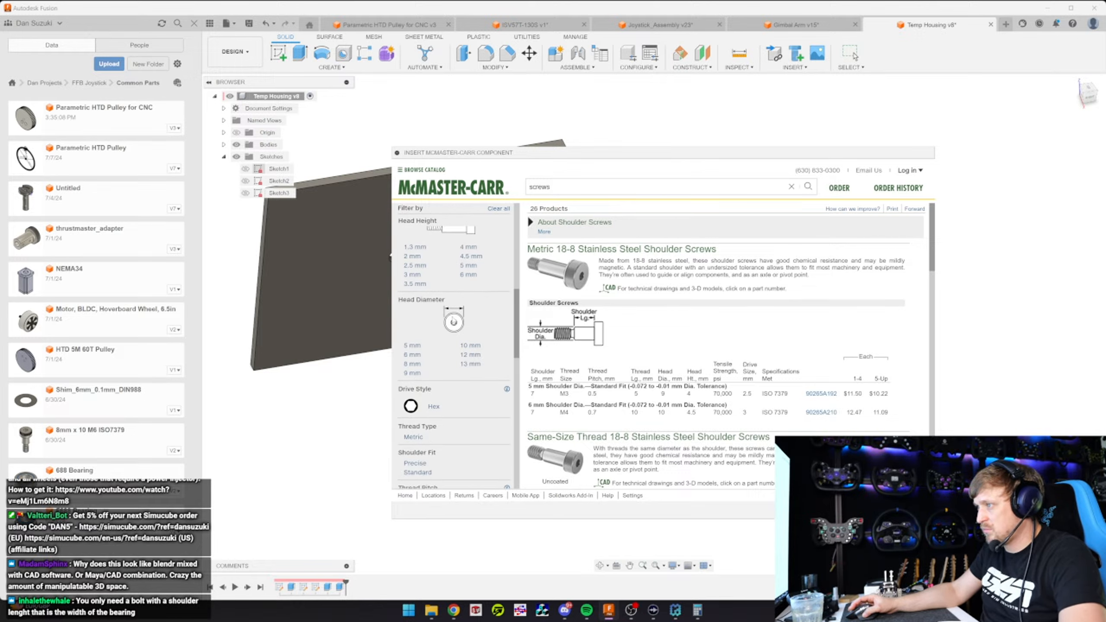
pyautogui.scroll(-5, 465, 326)
pyautogui.press('Escape')
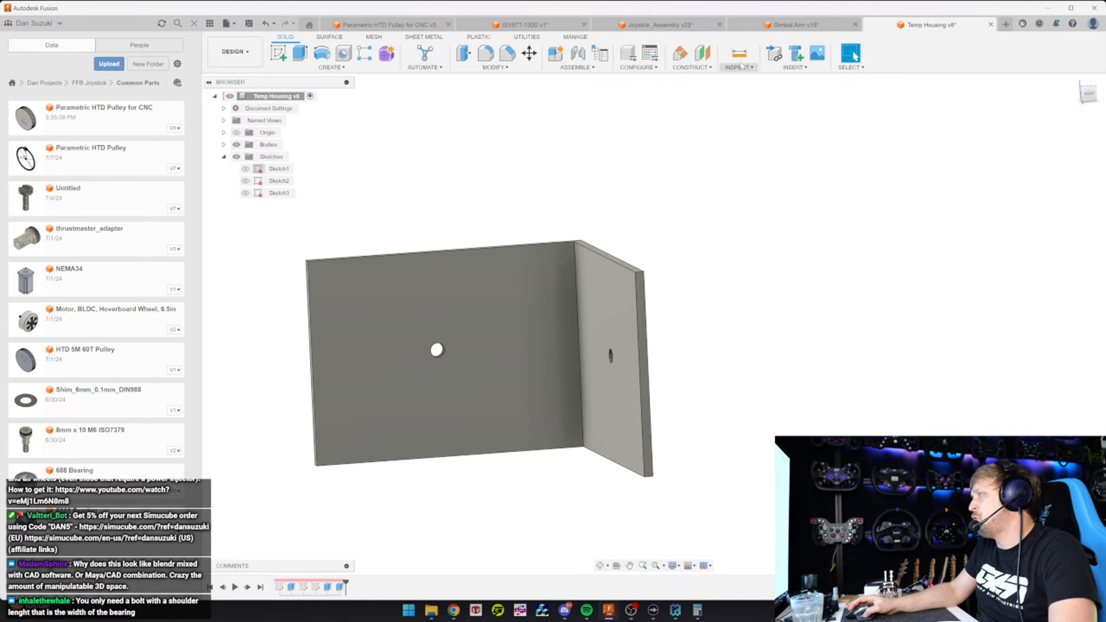
# Switch to the Joystick_Assembly design and examine how the shoulder screws sit on the gimbal arms
pyautogui.click(681, 24)
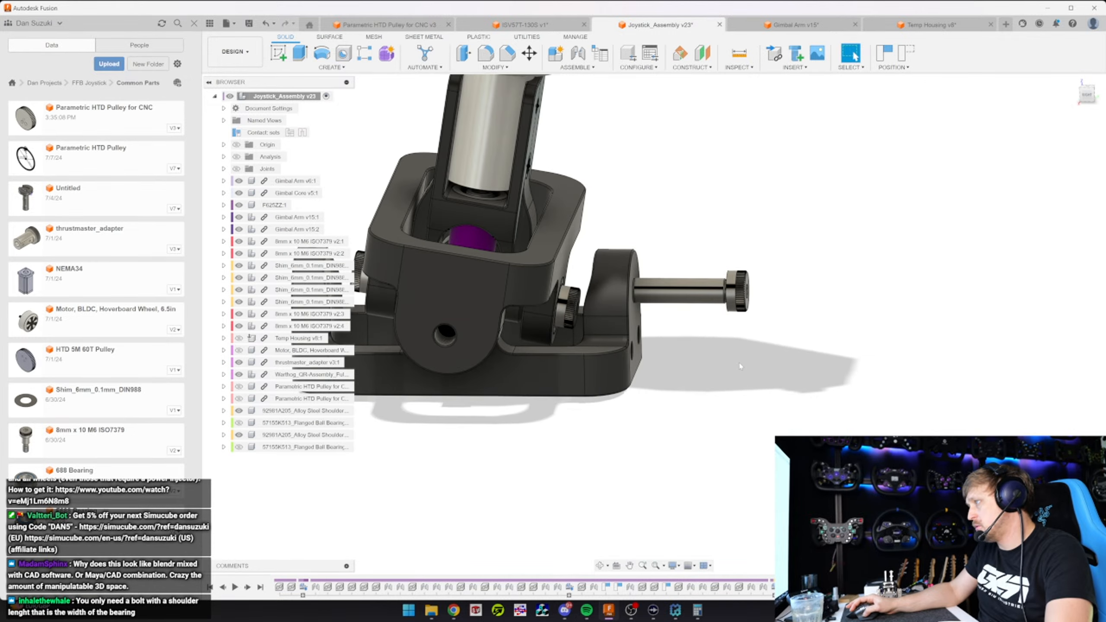
pyautogui.keyDown('shift'); pyautogui.moveTo(741, 366); pyautogui.dragTo(392, 314, button='middle'); pyautogui.keyUp('shift')
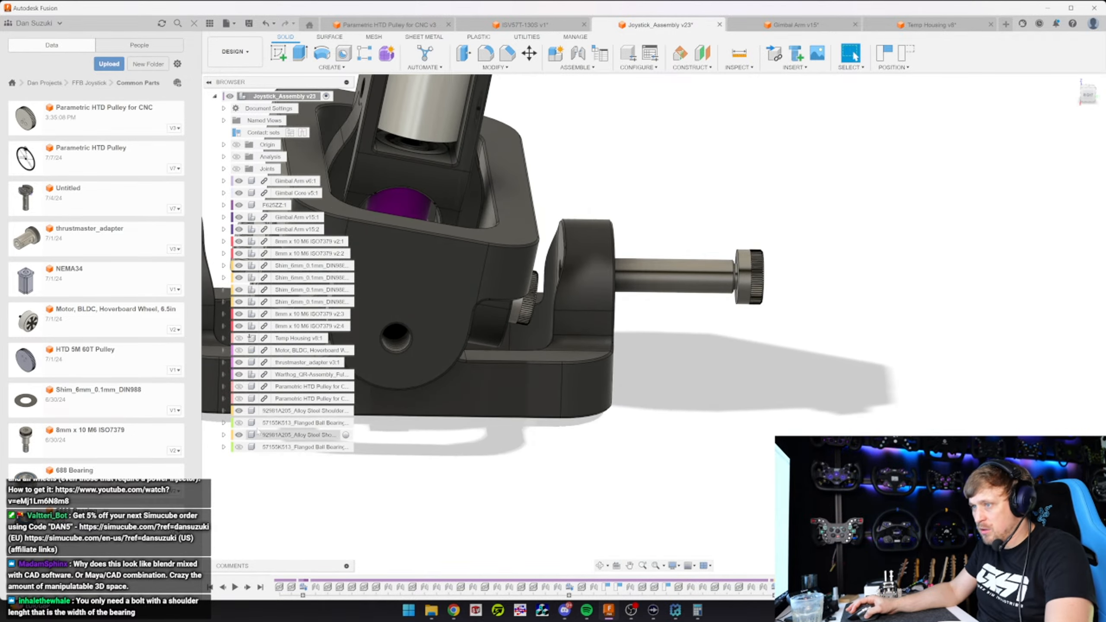
pyautogui.keyDown('shift'); pyautogui.moveTo(248, 406); pyautogui.dragTo(614, 101, button='middle'); pyautogui.keyUp('shift')
pyautogui.press('F6')
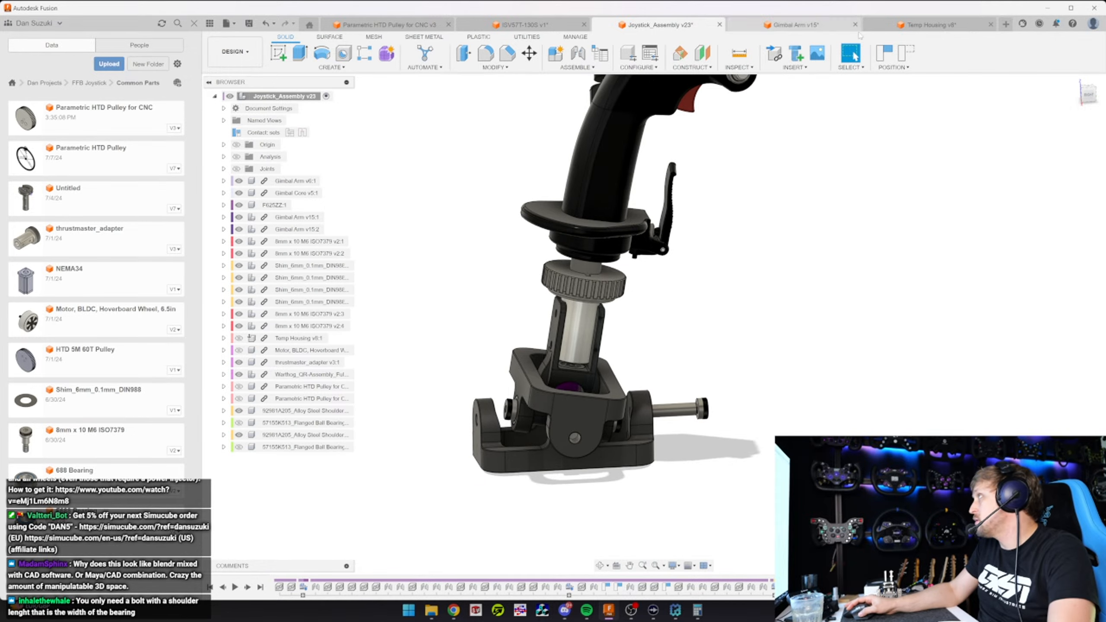
pyautogui.keyDown('shift'); pyautogui.moveTo(819, 203); pyautogui.dragTo(408, 263, button='middle'); pyautogui.keyUp('shift')
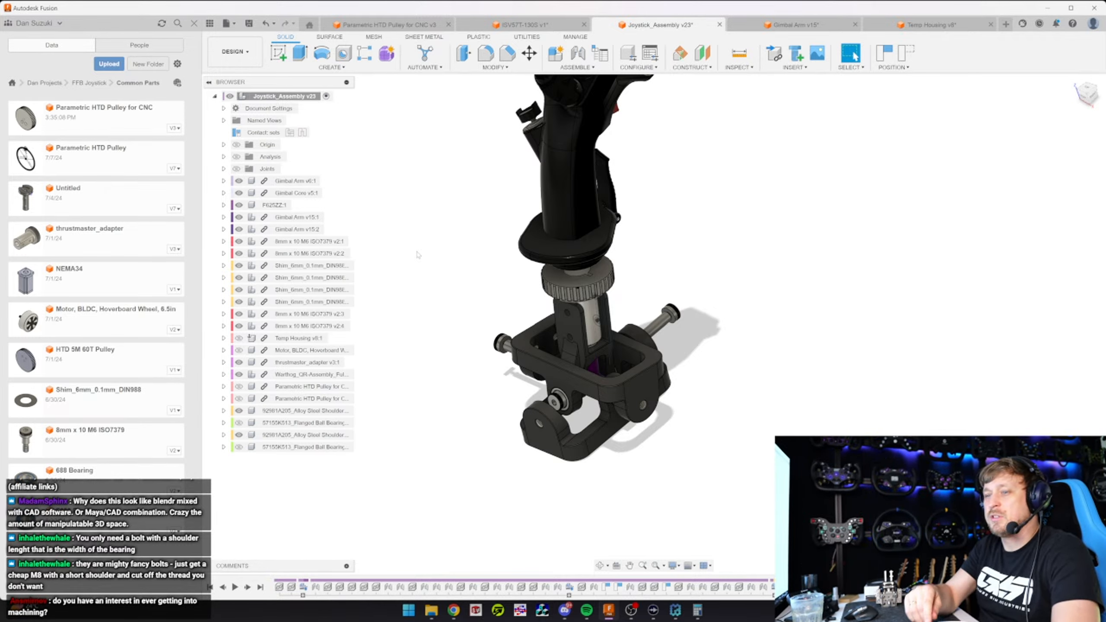
pyautogui.keyDown('shift'); pyautogui.moveTo(584, 350); pyautogui.dragTo(505, 340, button='middle'); pyautogui.keyUp('shift')
pyautogui.scroll(3, 584, 350)
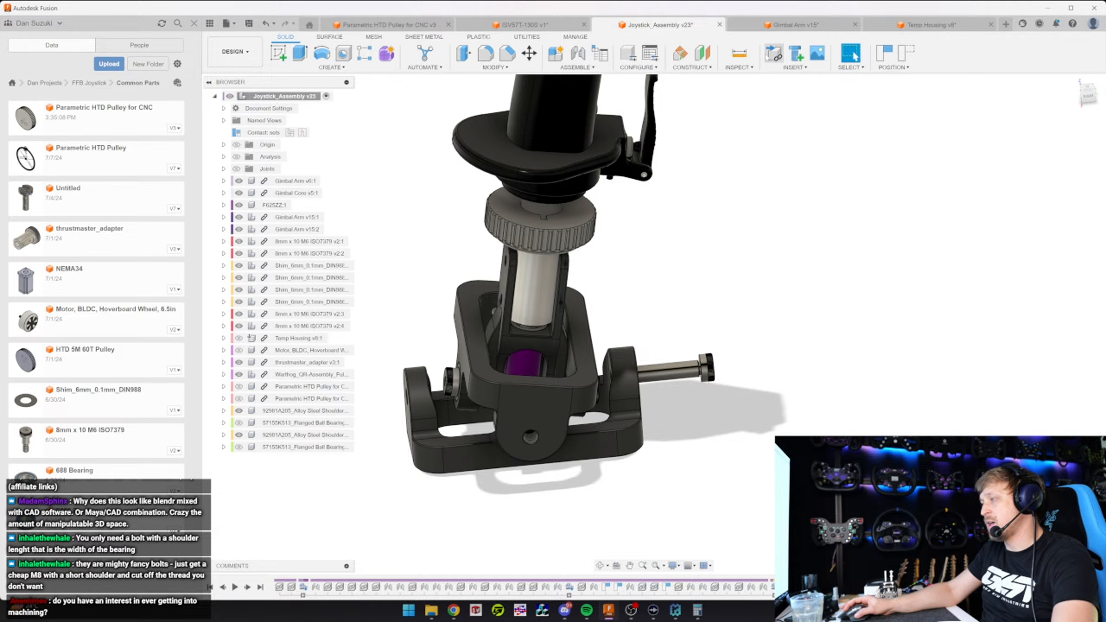
# Browse the McMaster-Carr catalog's Screws & Bolts category for shoulder screws, then close it without inserting anything
pyautogui.click(794, 67)
pyautogui.click(825, 156)
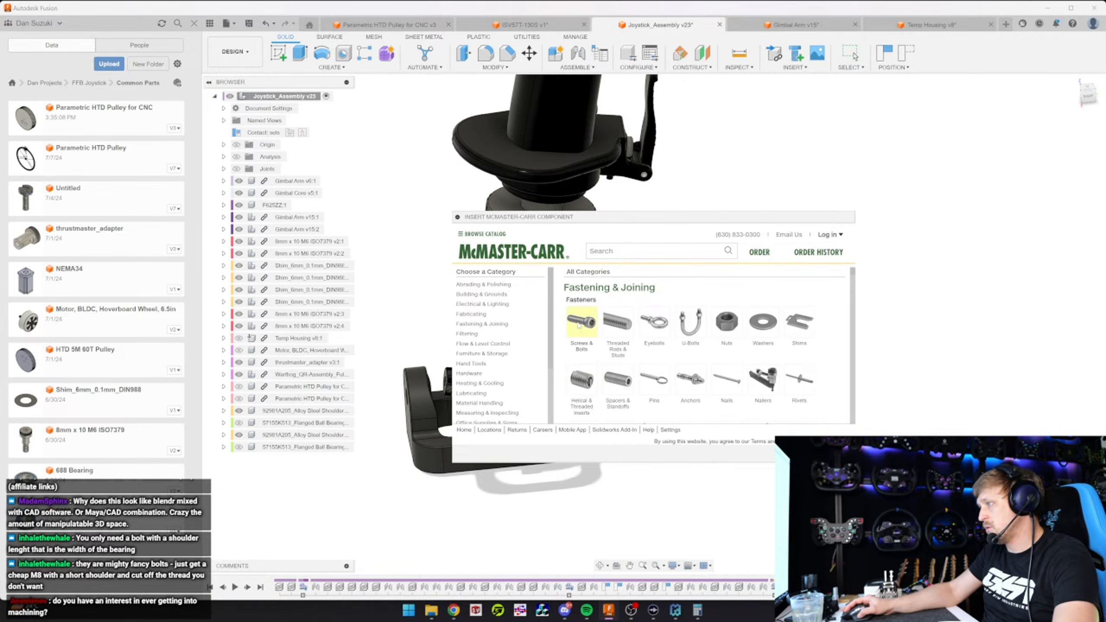
pyautogui.click(582, 322)
pyautogui.scroll(-3, 754, 371)
pyautogui.scroll(-3, 754, 371)
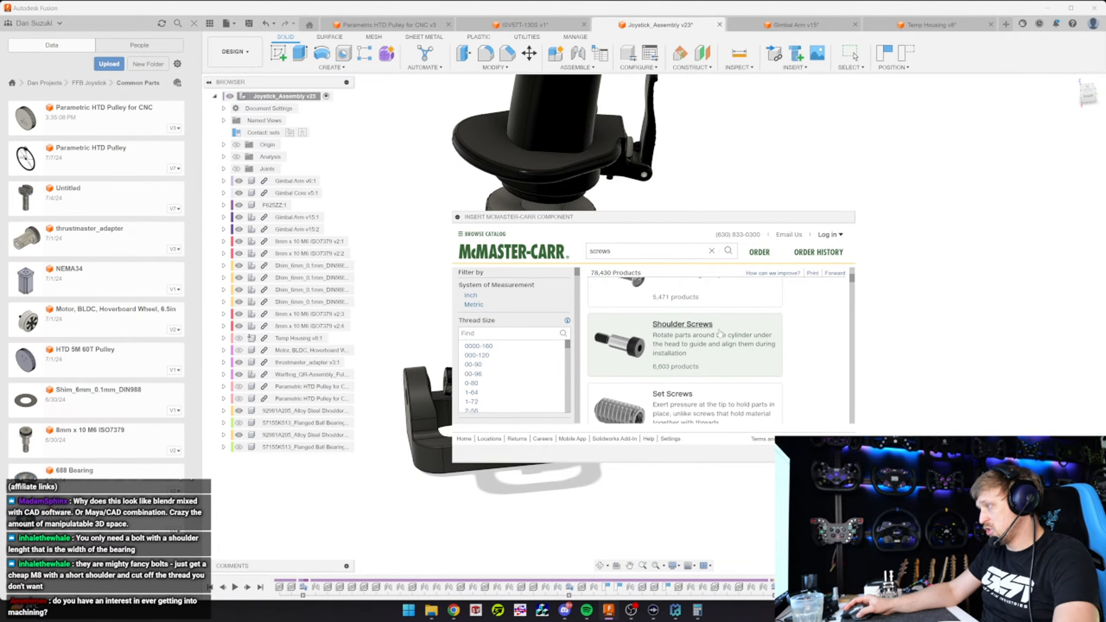
pyautogui.click(703, 330)
pyautogui.scroll(-1, 799, 348)
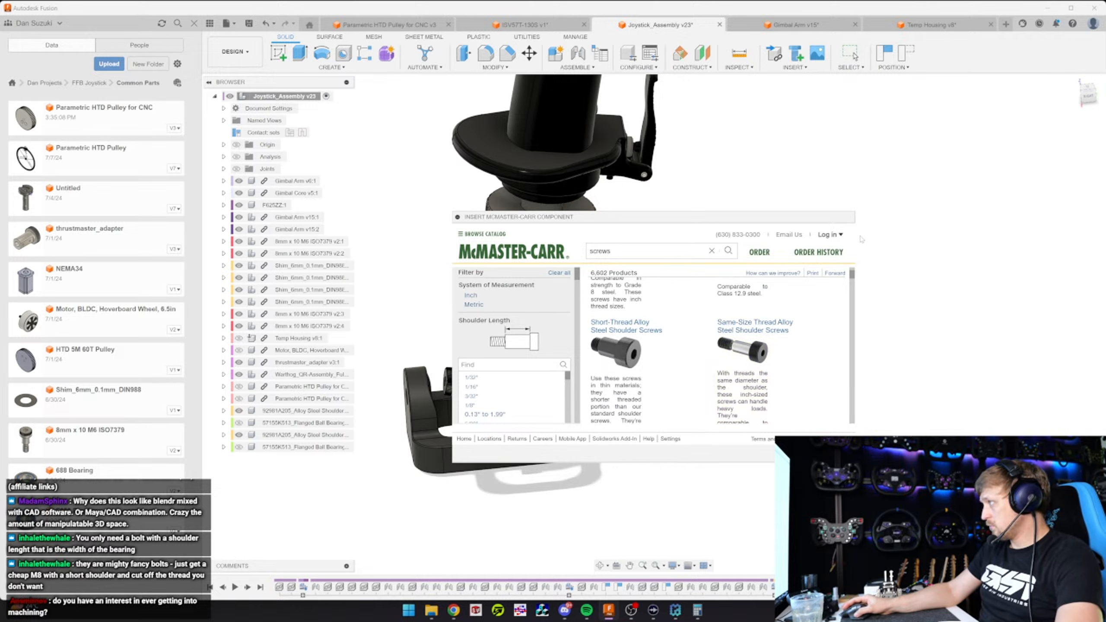
pyautogui.click(834, 453)
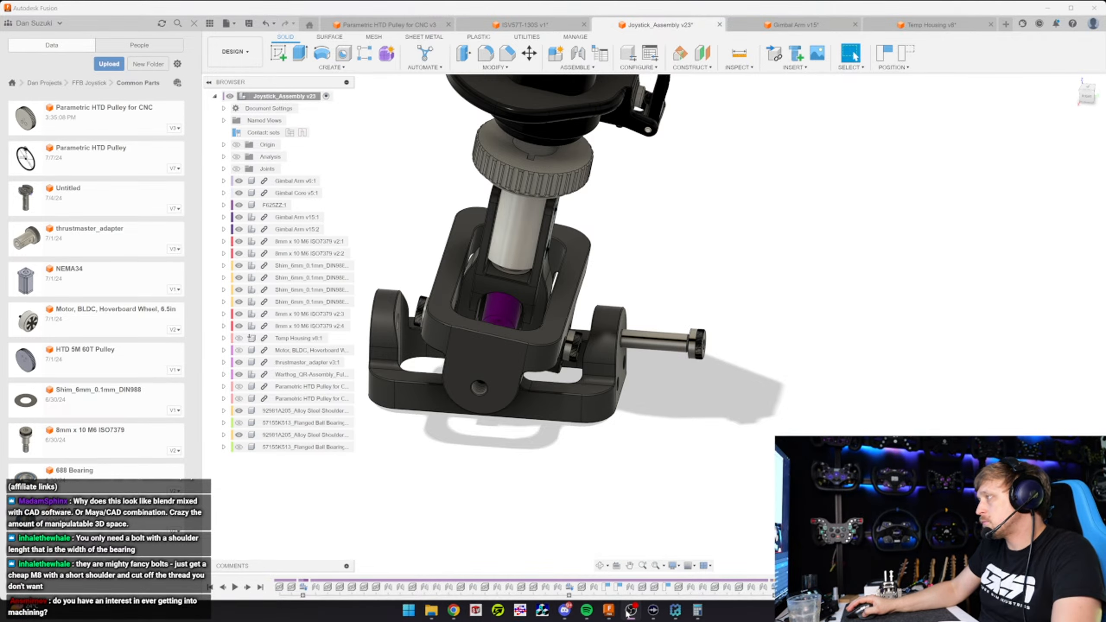
# Switch to the Temp Housing design and save it with the default version description
pyautogui.keyDown('shift'); pyautogui.moveTo(719, 362); pyautogui.dragTo(797, 205, button='middle'); pyautogui.keyUp('shift')
pyautogui.click(928, 25)
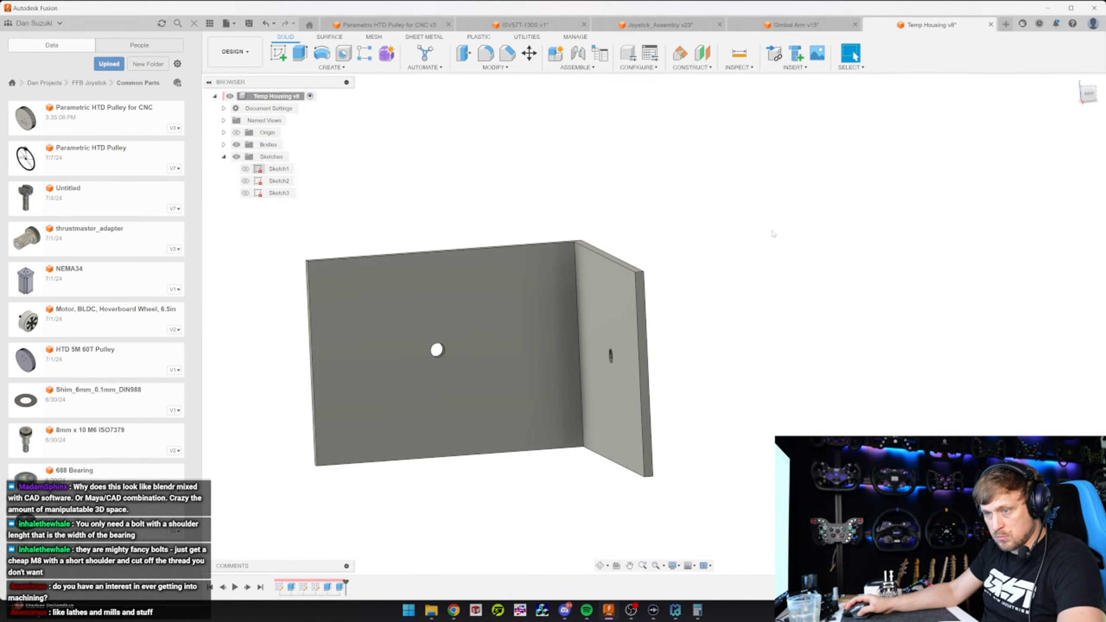
pyautogui.hotkey('ctrl', 's')
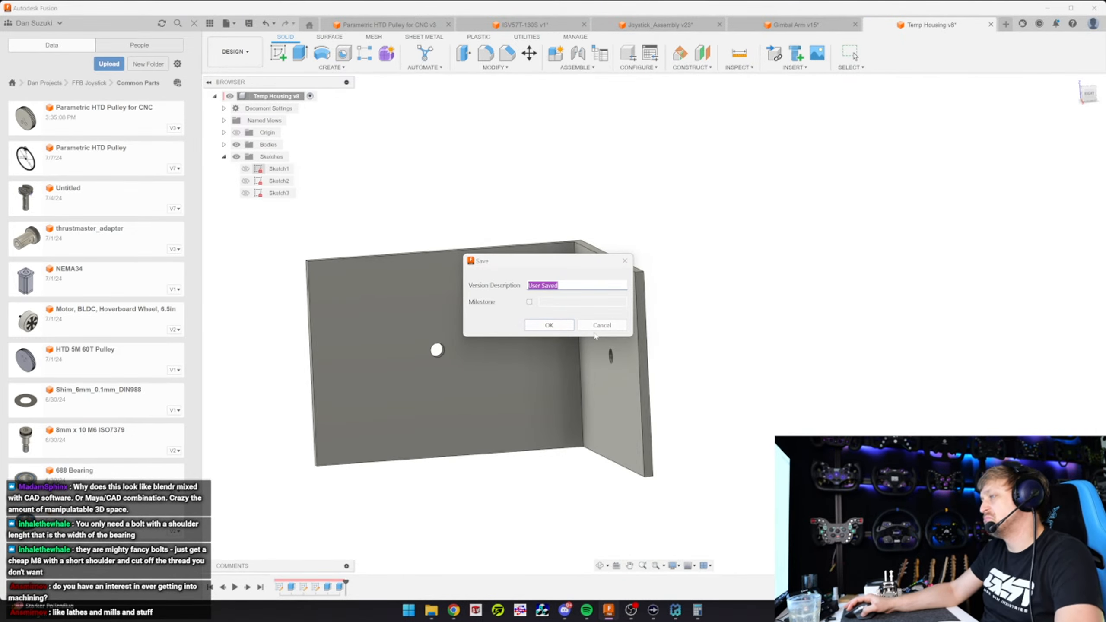
pyautogui.press('Return')
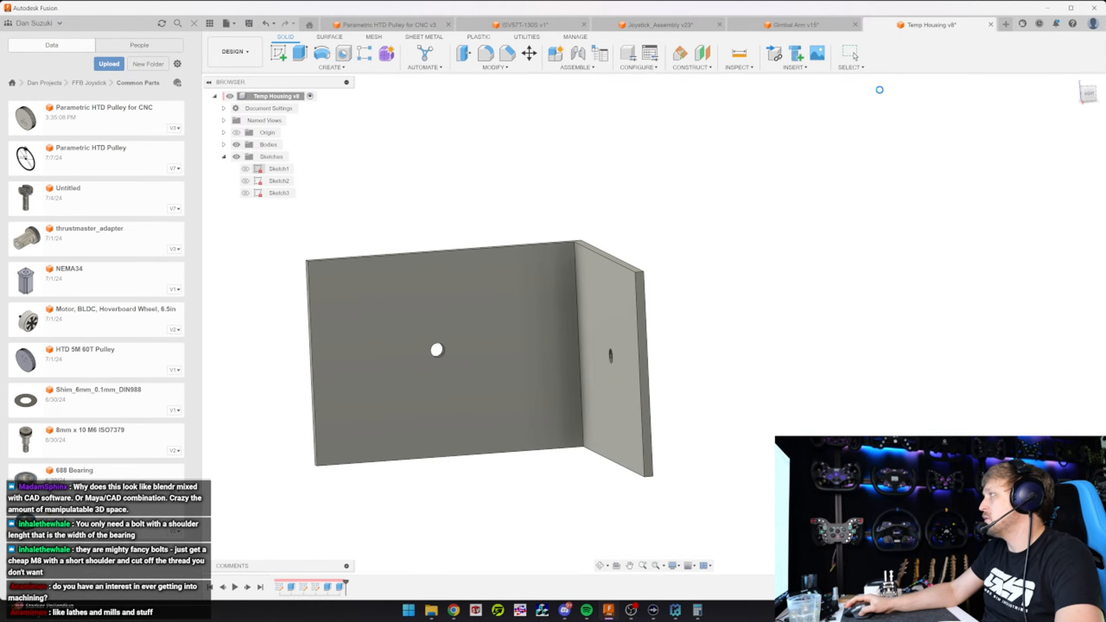
# Return to the Joystick_Assembly design and show the first 57155K513 flanged ball bearing on its shoulder screw
pyautogui.click(798, 25)
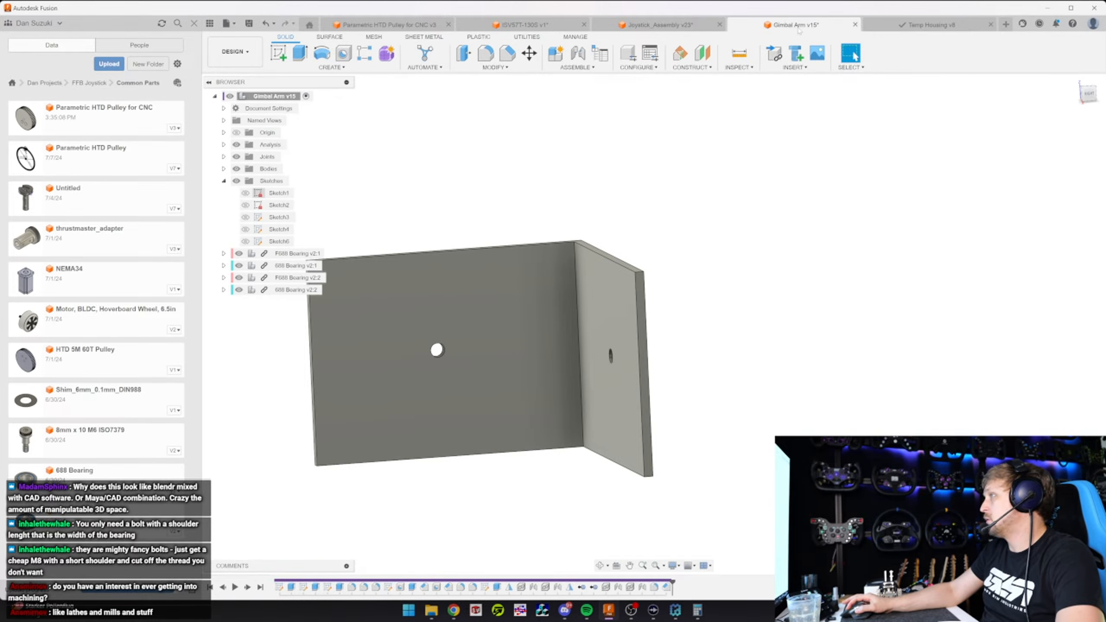
pyautogui.click(660, 24)
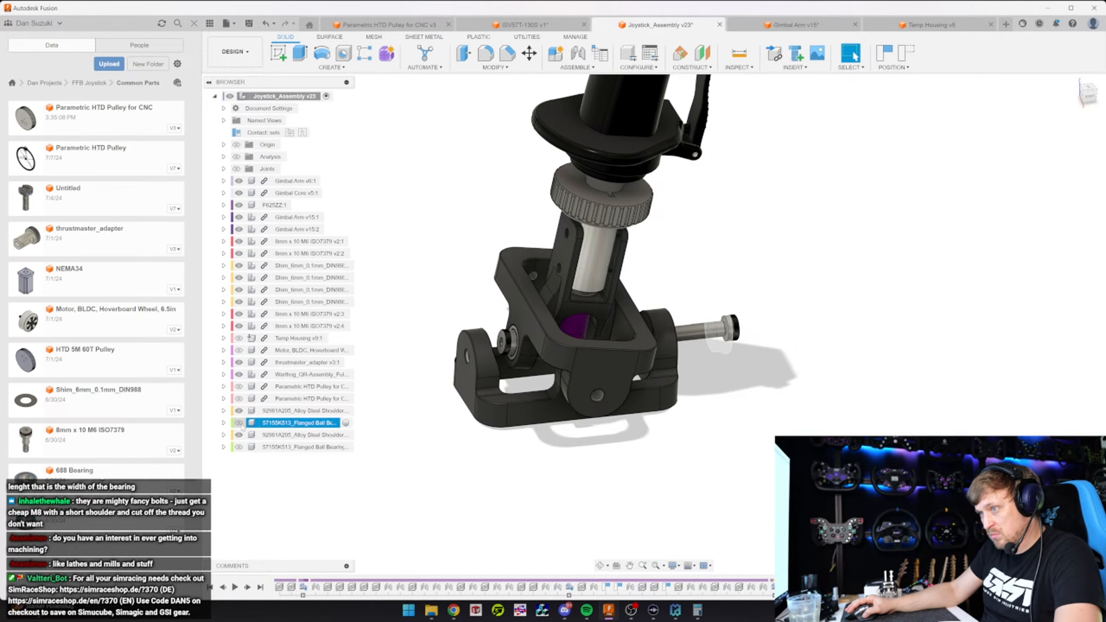
pyautogui.click(238, 423)
pyautogui.keyDown('shift'); pyautogui.moveTo(566, 392); pyautogui.dragTo(730, 366, button='middle'); pyautogui.keyUp('shift')
pyautogui.scroll(3, 730, 363)
pyautogui.scroll(3, 730, 363)
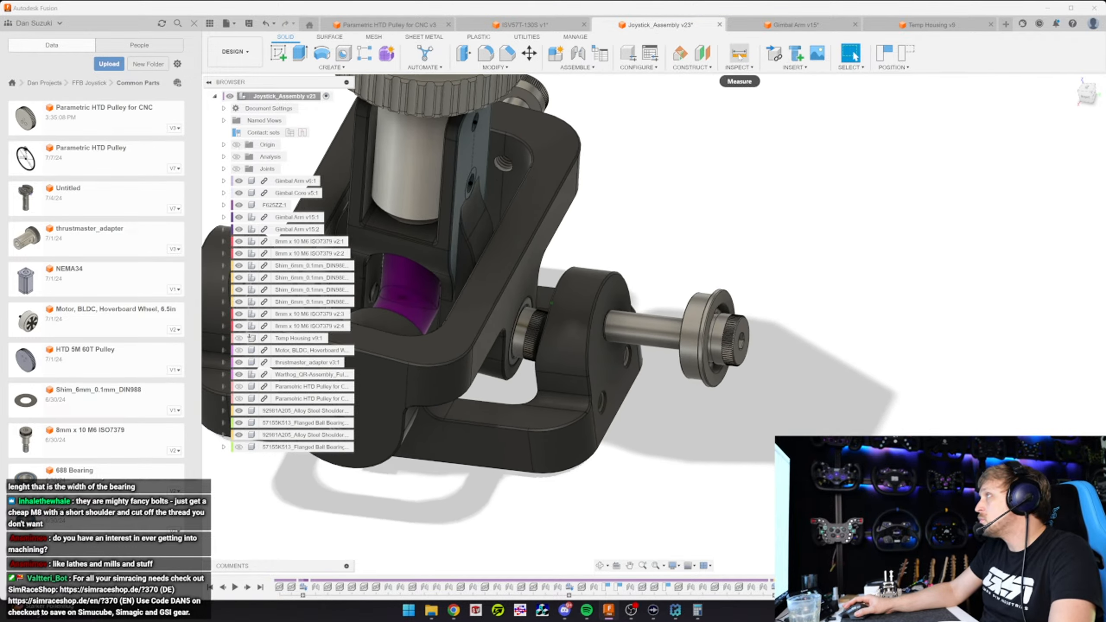
# Measure the distance from the gimbal arm's outer face to the flanged bearing, then close the measurement
pyautogui.click(739, 53)
pyautogui.click(584, 331)
pyautogui.keyDown('shift'); pyautogui.moveTo(651, 364); pyautogui.dragTo(648, 339, button='middle'); pyautogui.keyUp('shift')
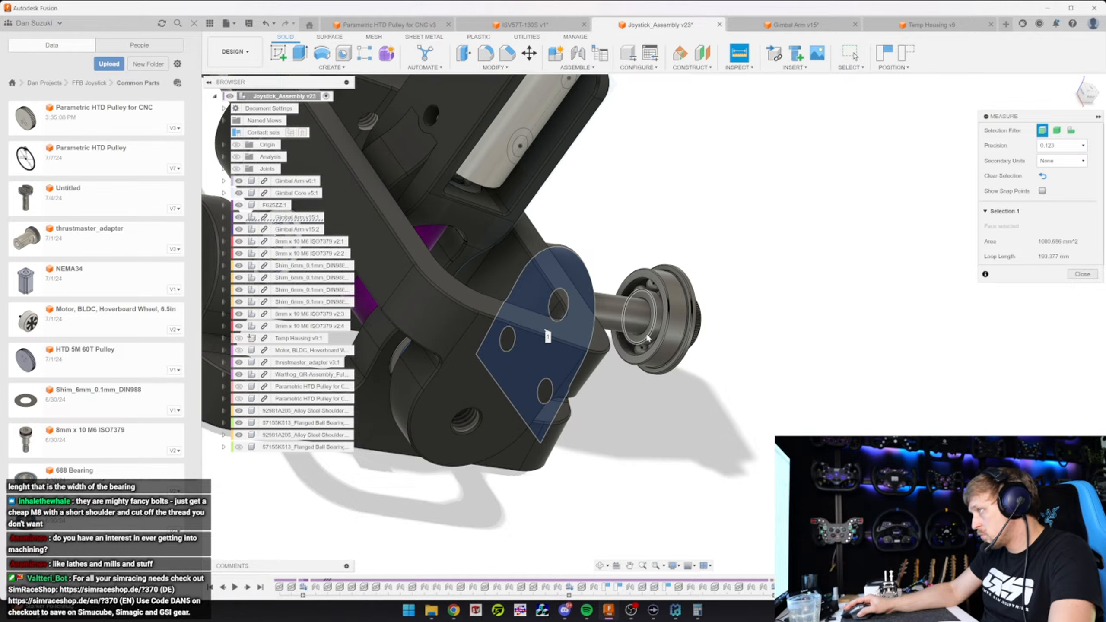
pyautogui.scroll(5, 644, 335)
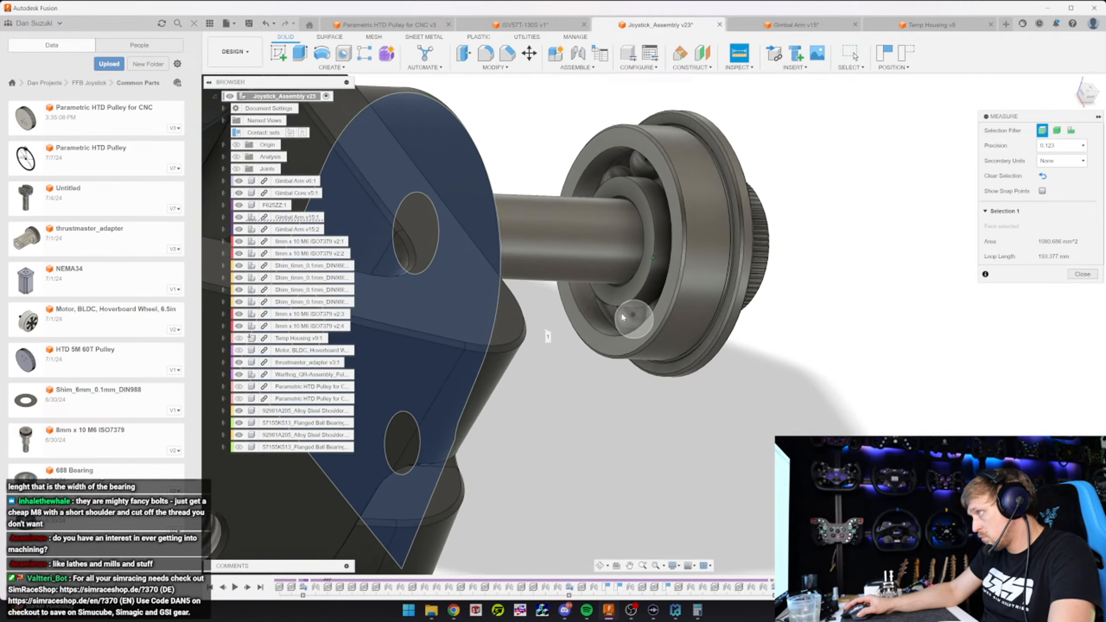
pyautogui.click(608, 304)
pyautogui.keyDown('shift'); pyautogui.moveTo(609, 305); pyautogui.dragTo(603, 255, button='middle'); pyautogui.keyUp('shift')
pyautogui.click(1082, 390)
pyautogui.scroll(-5, 610, 270)
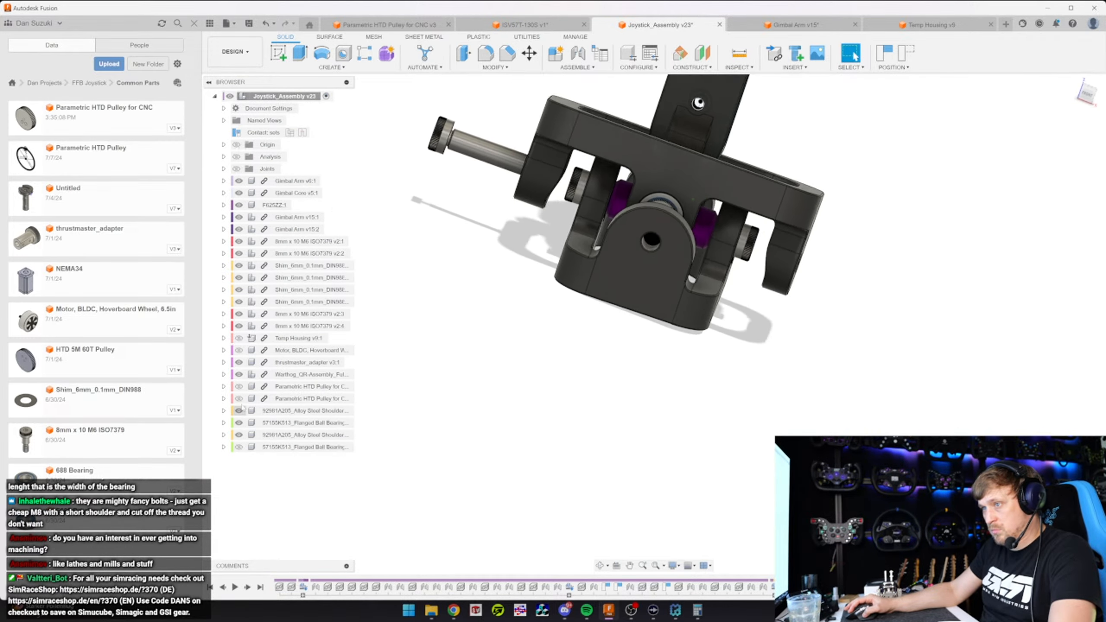
# Show both parametric HTD pulleys and the Temp Housing in the assembly
pyautogui.click(239, 401)
pyautogui.click(239, 387)
pyautogui.scroll(-2, 409, 338)
pyautogui.keyDown('shift'); pyautogui.moveTo(409, 338); pyautogui.dragTo(455, 325, button='middle'); pyautogui.keyUp('shift')
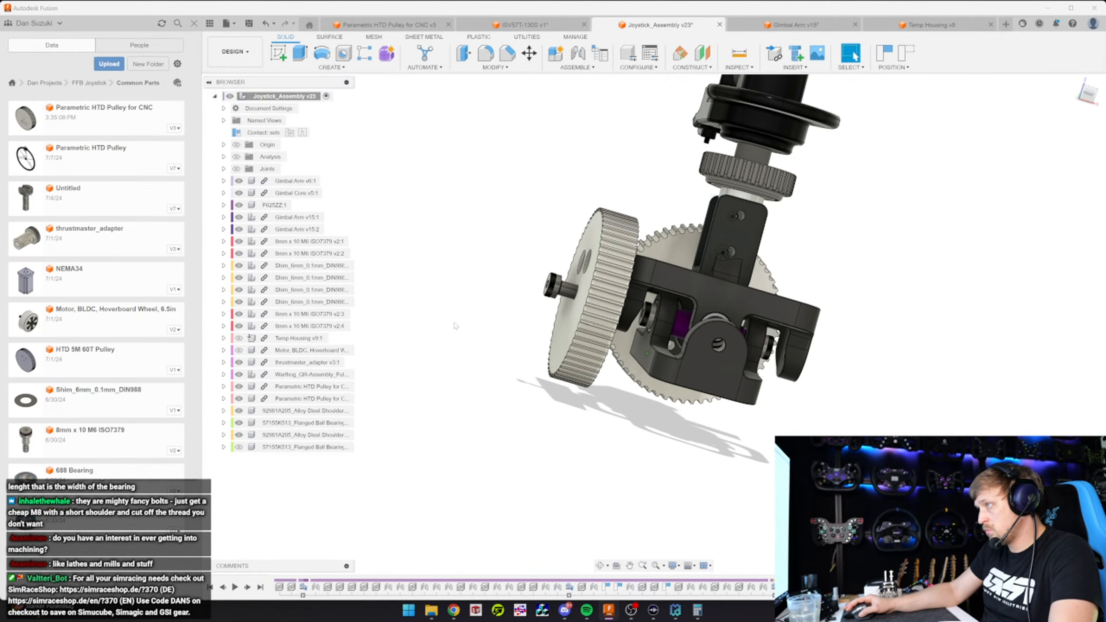
pyautogui.keyDown('shift'); pyautogui.moveTo(439, 399); pyautogui.dragTo(686, 322, button='middle'); pyautogui.keyUp('shift')
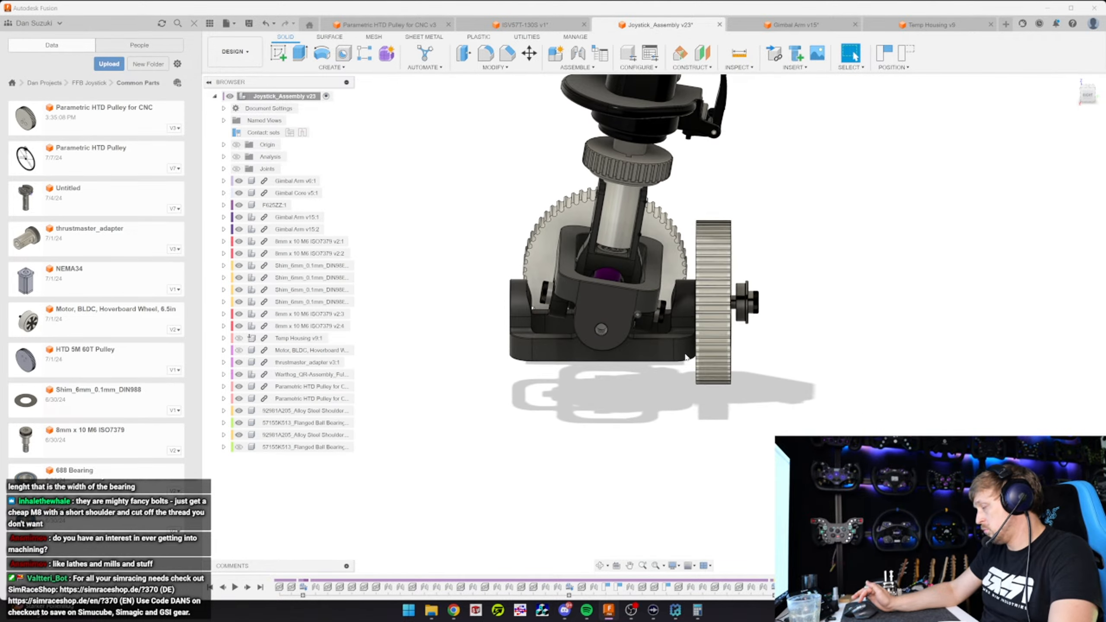
pyautogui.click(239, 338)
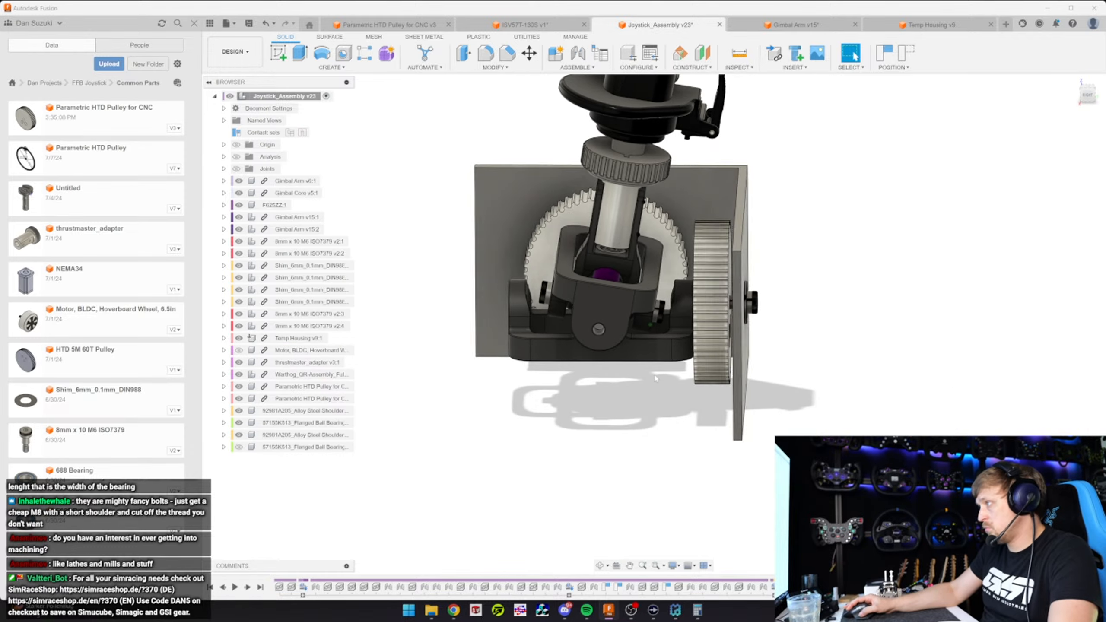
# Examine from several sides how the gimbal arms, pulleys and shoulder screws fit against the housing walls and bearings
pyautogui.keyDown('shift'); pyautogui.moveTo(662, 362); pyautogui.dragTo(702, 412, button='middle'); pyautogui.keyUp('shift')
pyautogui.moveTo(702, 412); pyautogui.dragTo(707, 352)
pyautogui.keyDown('shift'); pyautogui.moveTo(708, 352); pyautogui.dragTo(618, 412, button='middle'); pyautogui.keyUp('shift')
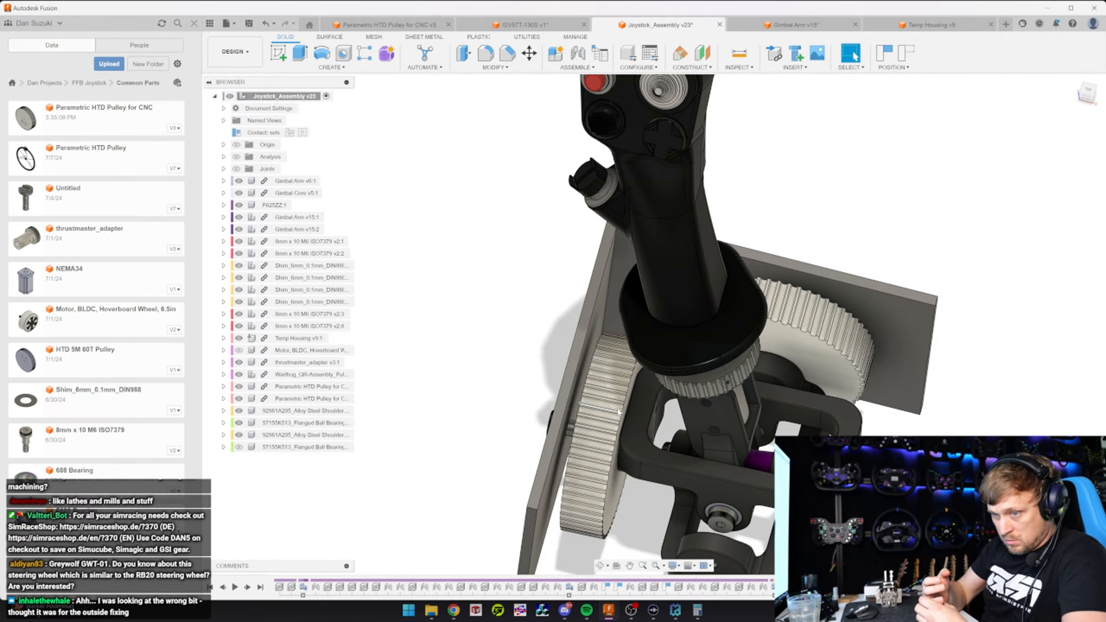
pyautogui.scroll(-5, 619, 412)
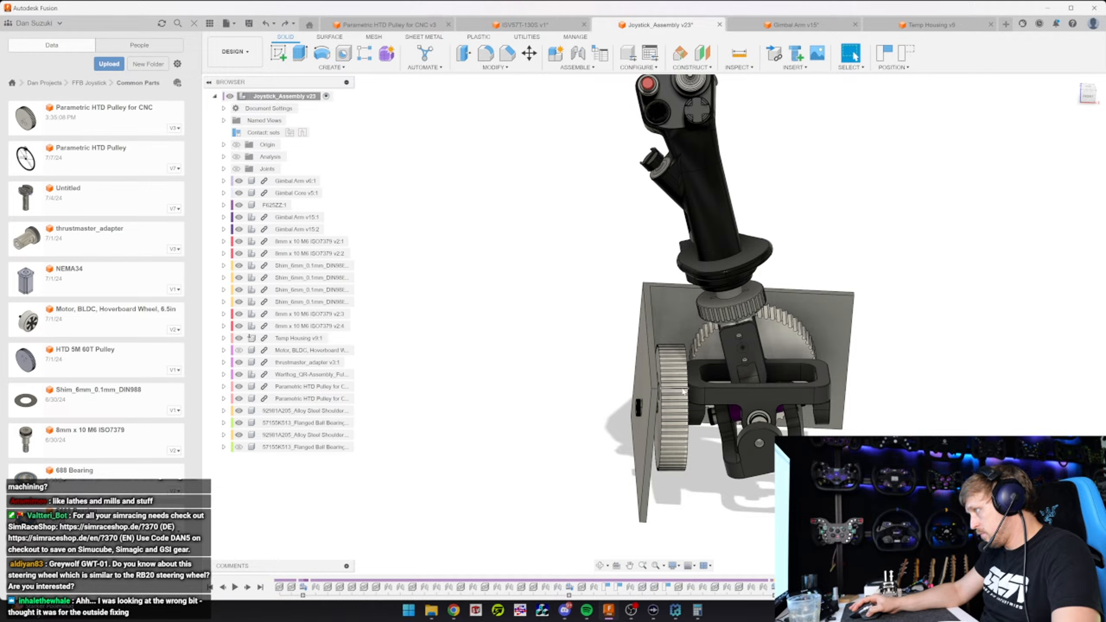
pyautogui.moveTo(701, 382)
pyautogui.keyDown('shift'); pyautogui.mouseDown(button='middle')
pyautogui.moveTo(684, 388)
pyautogui.moveTo(692, 402)
pyautogui.moveTo(672, 428)
pyautogui.moveTo(713, 414)
pyautogui.moveTo(696, 411)
pyautogui.moveTo(714, 457)
pyautogui.mouseUp(button='middle'); pyautogui.keyUp('shift')
pyautogui.scroll(5, 701, 410)
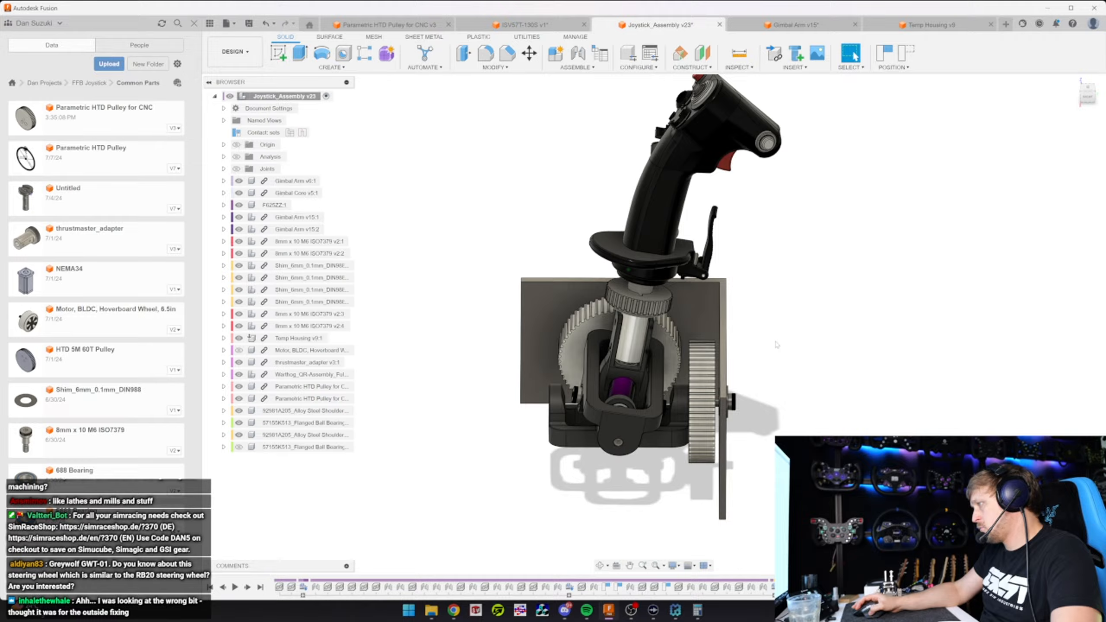
pyautogui.scroll(5, 714, 456)
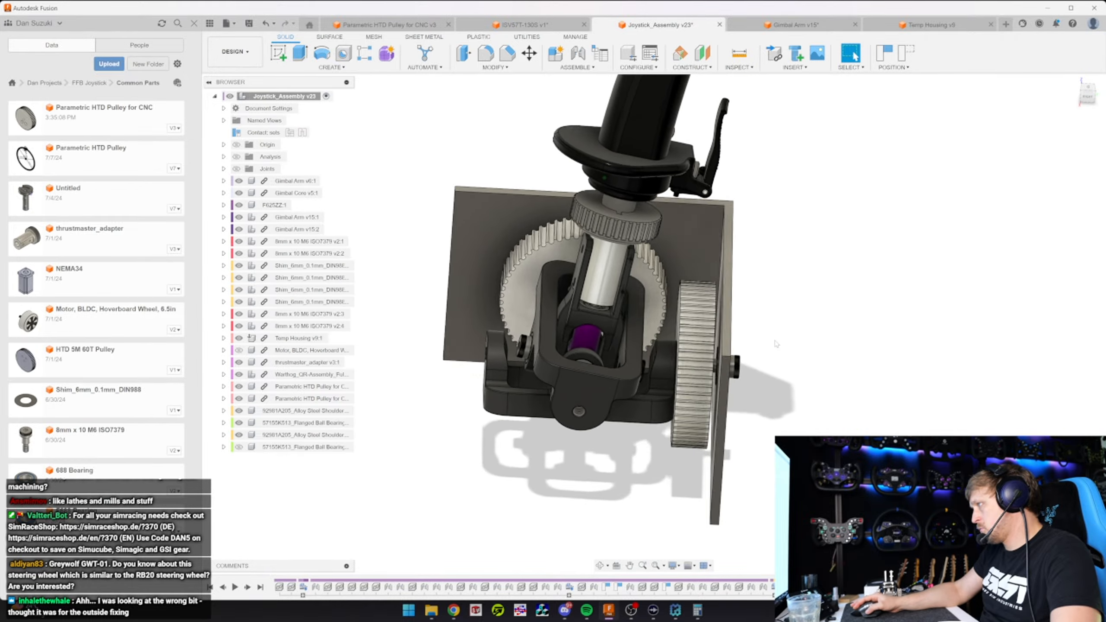
pyautogui.scroll(8, 773, 340)
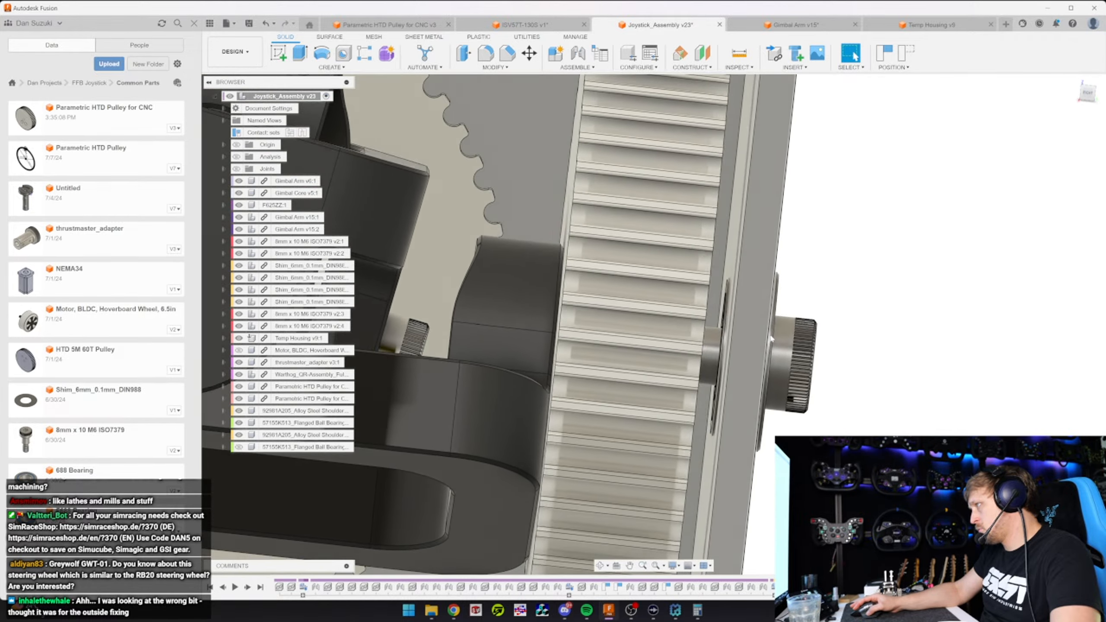
pyautogui.scroll(-10, 769, 333)
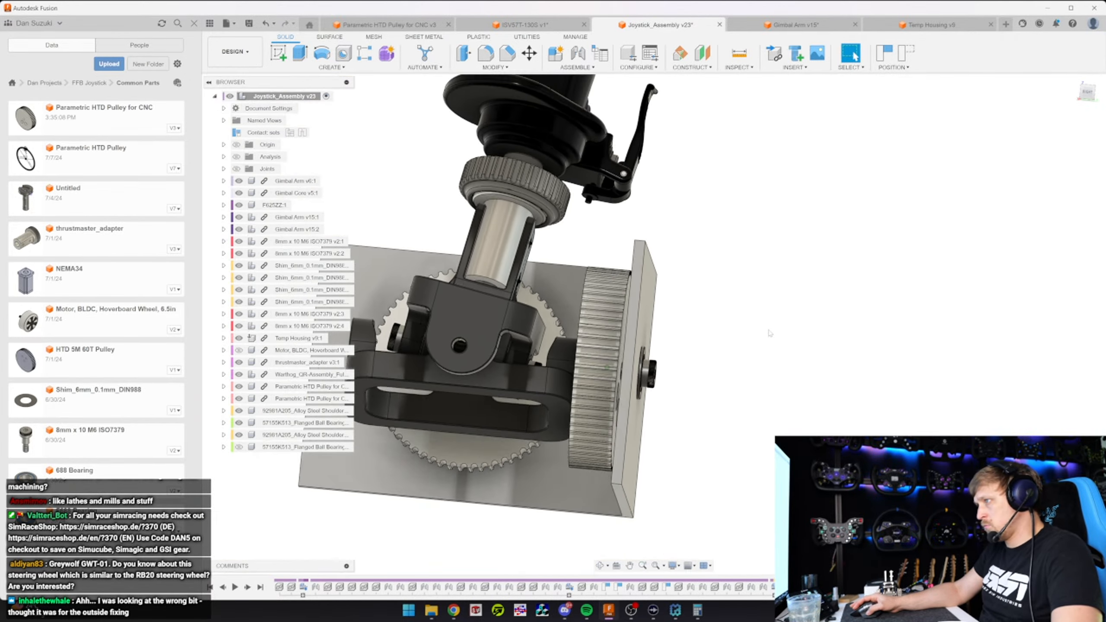
pyautogui.scroll(-4, 770, 333)
pyautogui.keyDown('shift'); pyautogui.moveTo(738, 340); pyautogui.dragTo(661, 300, button='middle'); pyautogui.keyUp('shift')
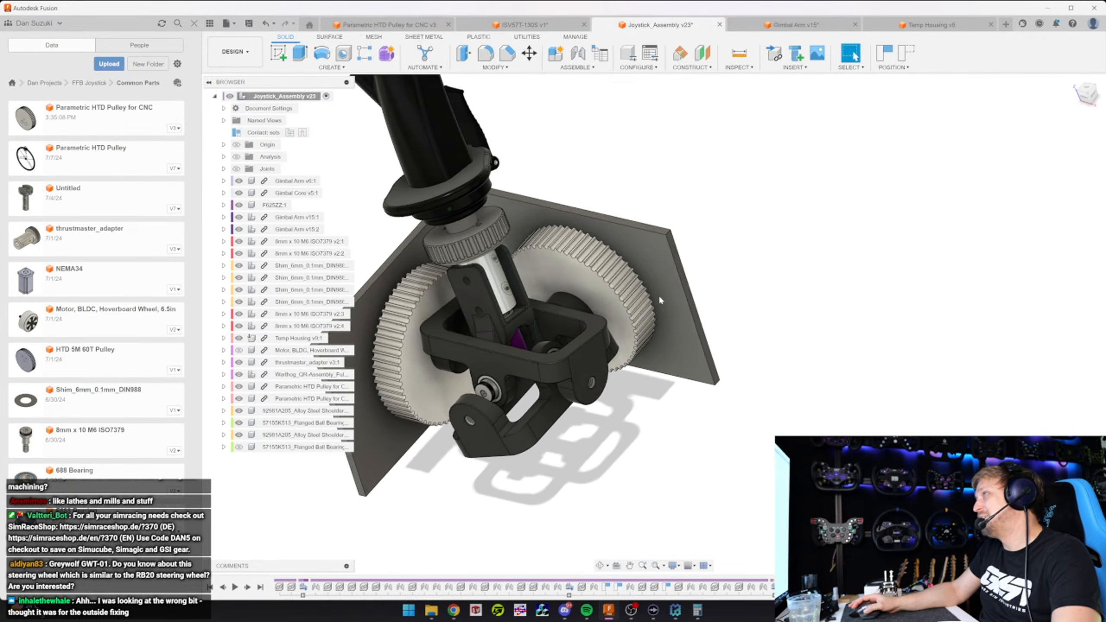
pyautogui.keyDown('shift'); pyautogui.moveTo(659, 300); pyautogui.dragTo(758, 270, button='middle'); pyautogui.keyUp('shift')
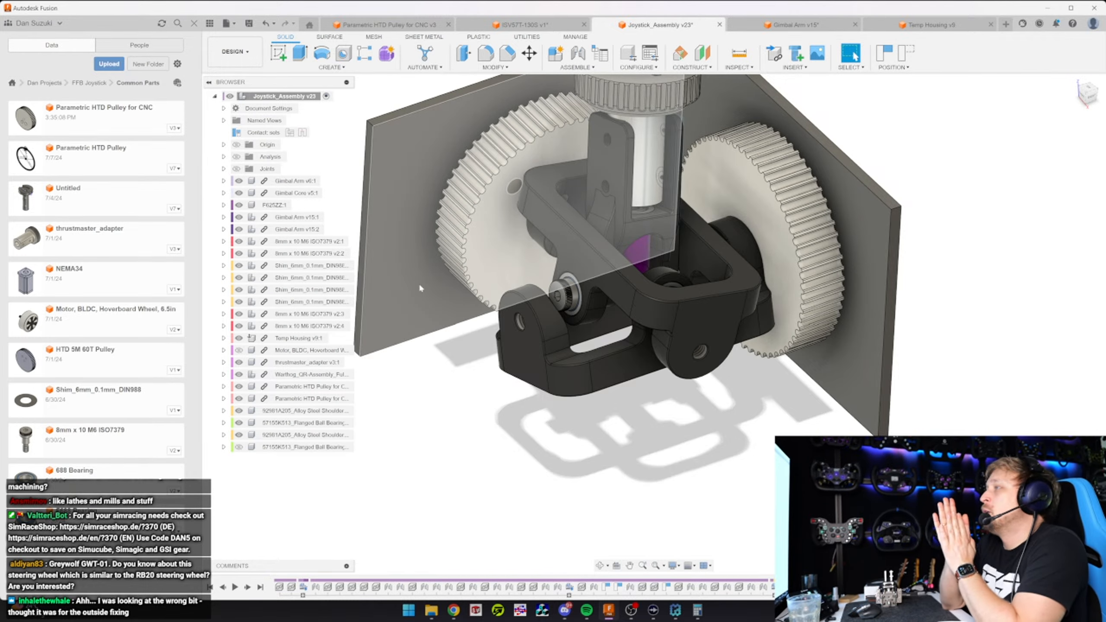
pyautogui.keyDown('shift'); pyautogui.moveTo(421, 288); pyautogui.dragTo(586, 271, button='middle'); pyautogui.keyUp('shift')
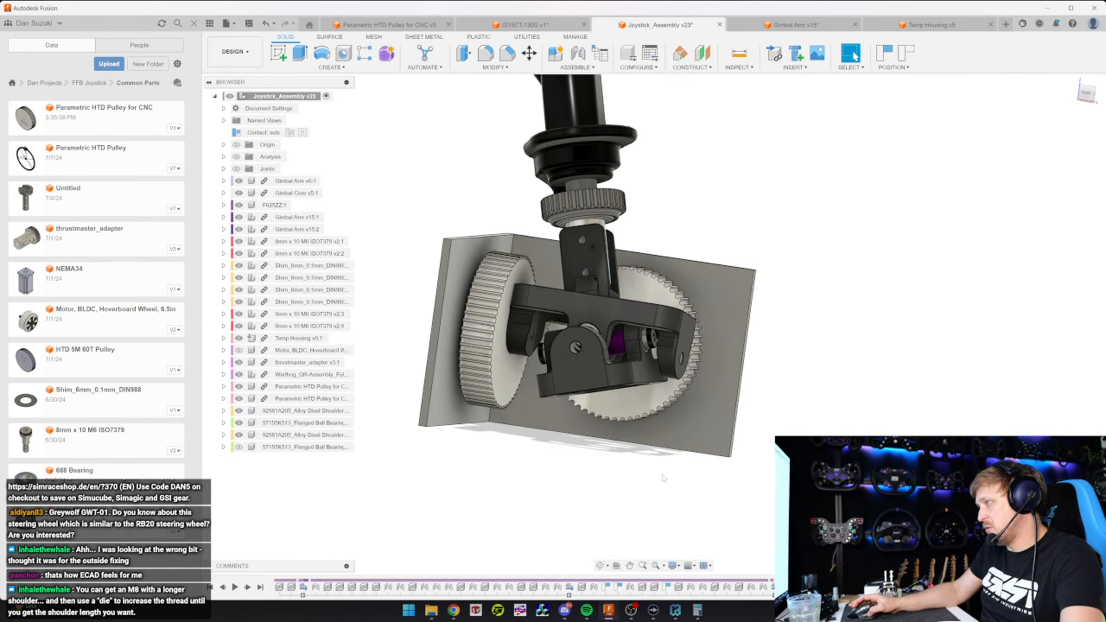
pyautogui.keyDown('shift'); pyautogui.moveTo(813, 277); pyautogui.dragTo(827, 343, button='middle'); pyautogui.keyUp('shift')
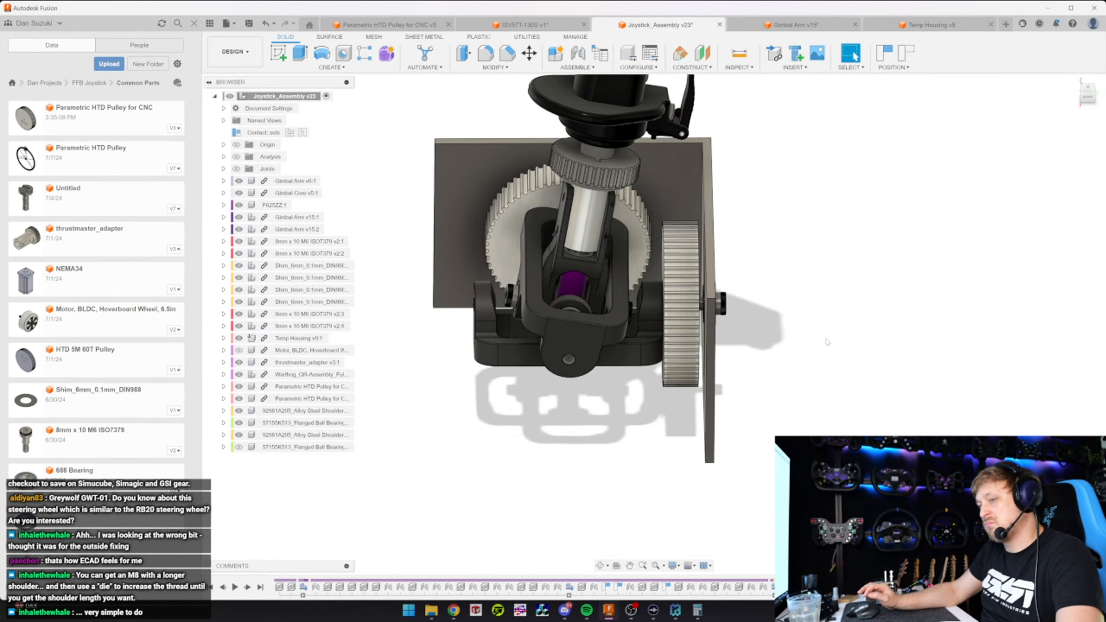
pyautogui.scroll(5, 734, 334)
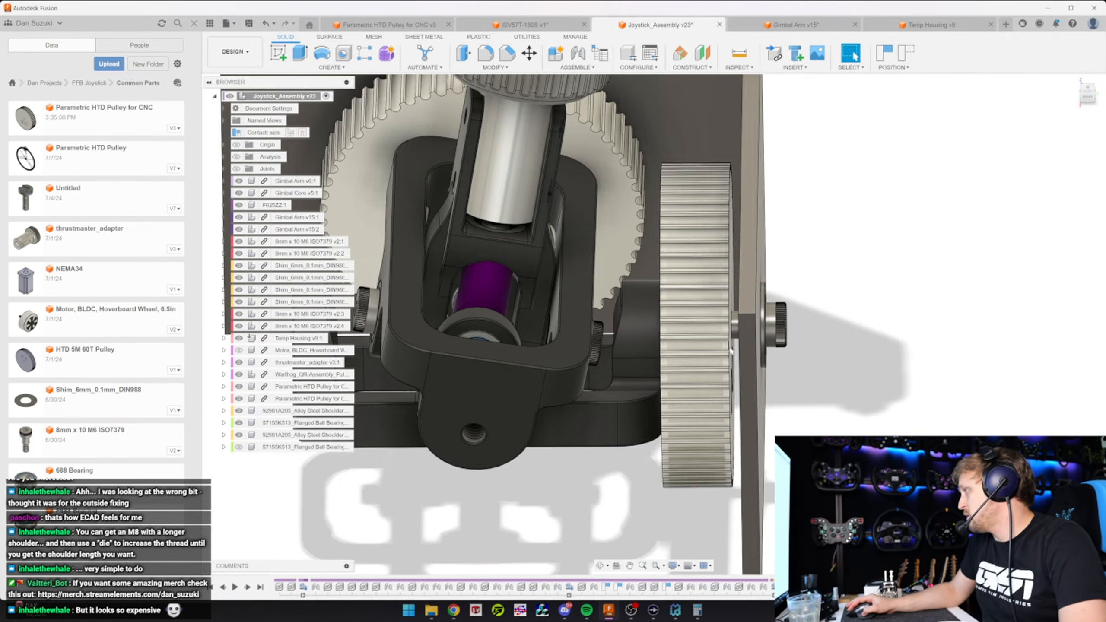
pyautogui.moveTo(662, 338)
pyautogui.keyDown('shift'); pyautogui.mouseDown(button='middle')
pyautogui.moveTo(618, 348)
pyautogui.moveTo(609, 318)
pyautogui.moveTo(634, 323)
pyautogui.moveTo(614, 373)
pyautogui.moveTo(718, 97)
pyautogui.moveTo(661, 351)
pyautogui.mouseUp(button='middle'); pyautogui.keyUp('shift')
pyautogui.scroll(3, 717, 97)
pyautogui.scroll(-5, 718, 98)
pyautogui.moveTo(661, 351); pyautogui.dragTo(663, 335)
pyautogui.keyDown('shift'); pyautogui.moveTo(663, 335); pyautogui.dragTo(670, 355, button='middle'); pyautogui.keyUp('shift')
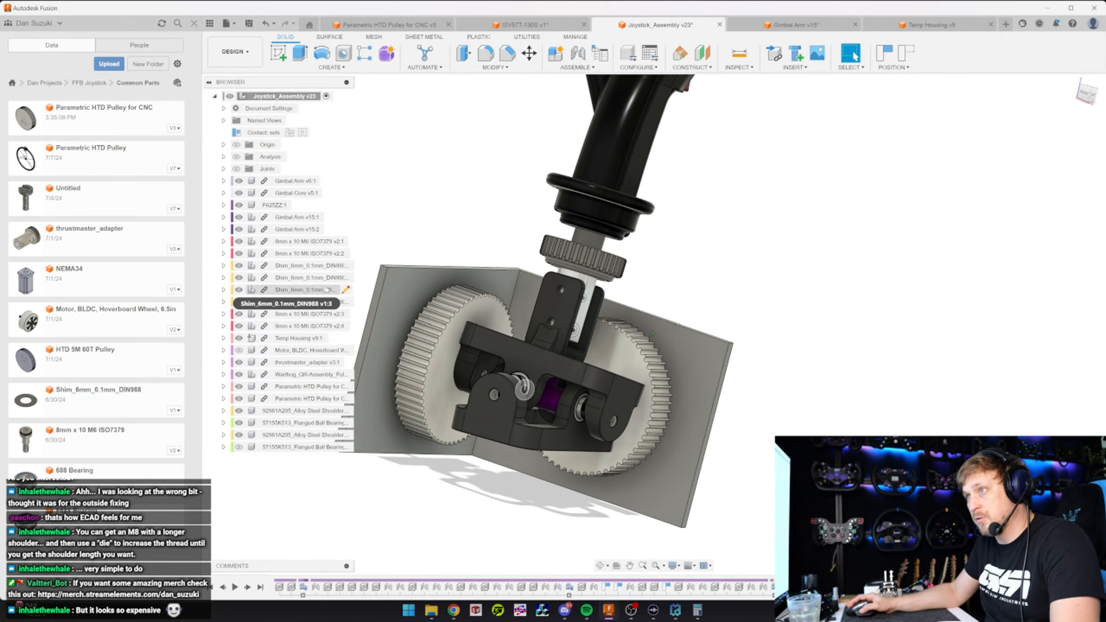
pyautogui.click(224, 169)
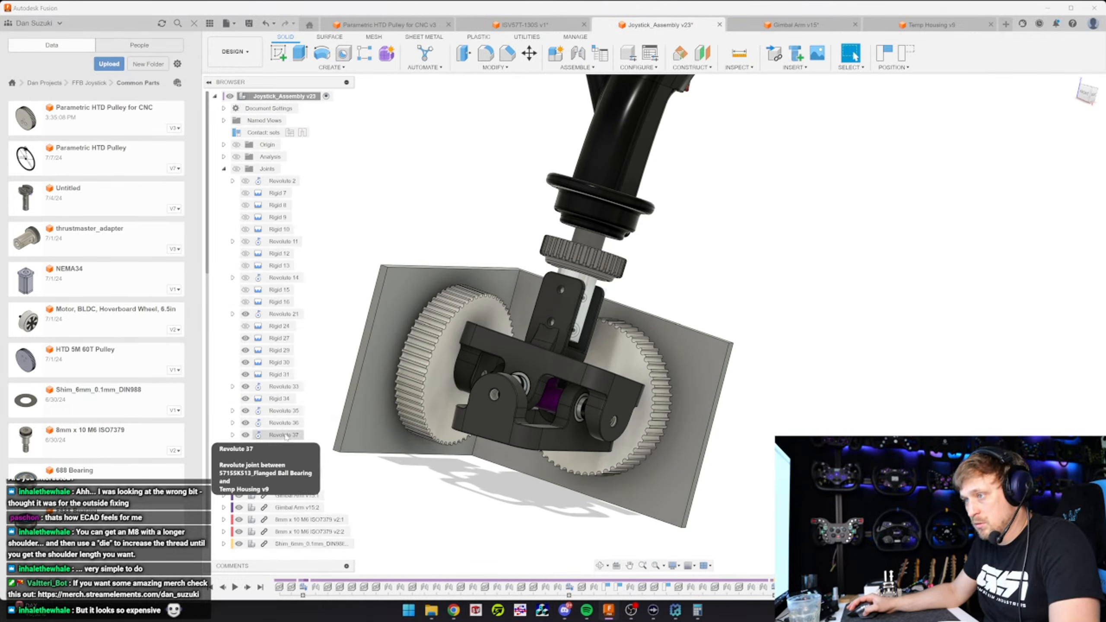
pyautogui.click(241, 437)
pyautogui.keyDown('shift'); pyautogui.moveTo(383, 419); pyautogui.dragTo(501, 423, button='middle'); pyautogui.keyUp('shift')
pyautogui.rightClick(296, 436)
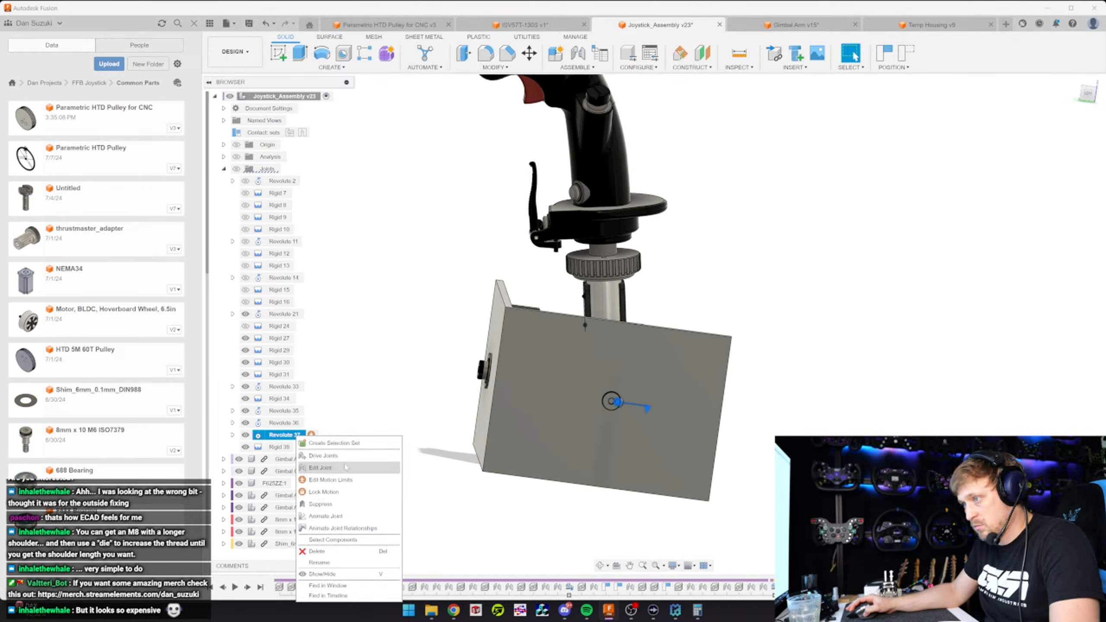
pyautogui.click(318, 453)
pyautogui.keyDown('shift'); pyautogui.moveTo(610, 392); pyautogui.dragTo(614, 472, button='middle'); pyautogui.keyUp('shift')
pyautogui.moveTo(596, 448); pyautogui.dragTo(568, 430)
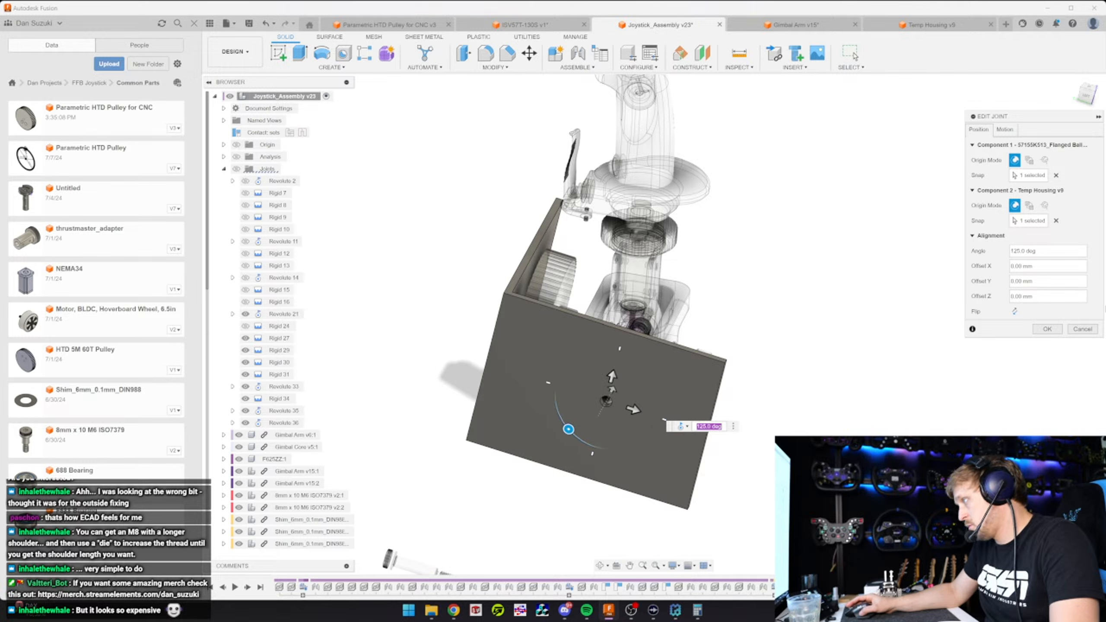
pyautogui.click(1083, 329)
# Measure the gimbal arm's outer face and close the measurement
pyautogui.keyDown('shift'); pyautogui.moveTo(805, 335); pyautogui.dragTo(595, 341, button='middle'); pyautogui.keyUp('shift')
pyautogui.moveTo(595, 341); pyautogui.dragTo(605, 355)
pyautogui.keyDown('shift'); pyautogui.moveTo(606, 355); pyautogui.dragTo(743, 67, button='middle'); pyautogui.keyUp('shift')
pyautogui.click(739, 54)
pyautogui.click(567, 297)
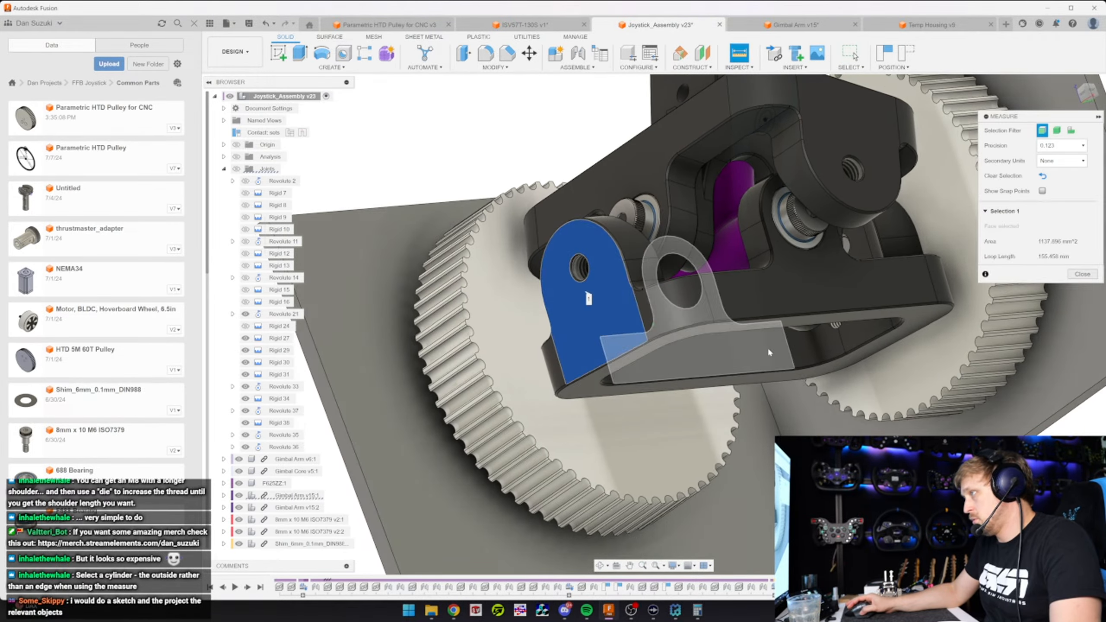
pyautogui.keyDown('shift'); pyautogui.moveTo(566, 297); pyautogui.dragTo(745, 376, button='middle'); pyautogui.keyUp('shift')
pyautogui.press('Escape')
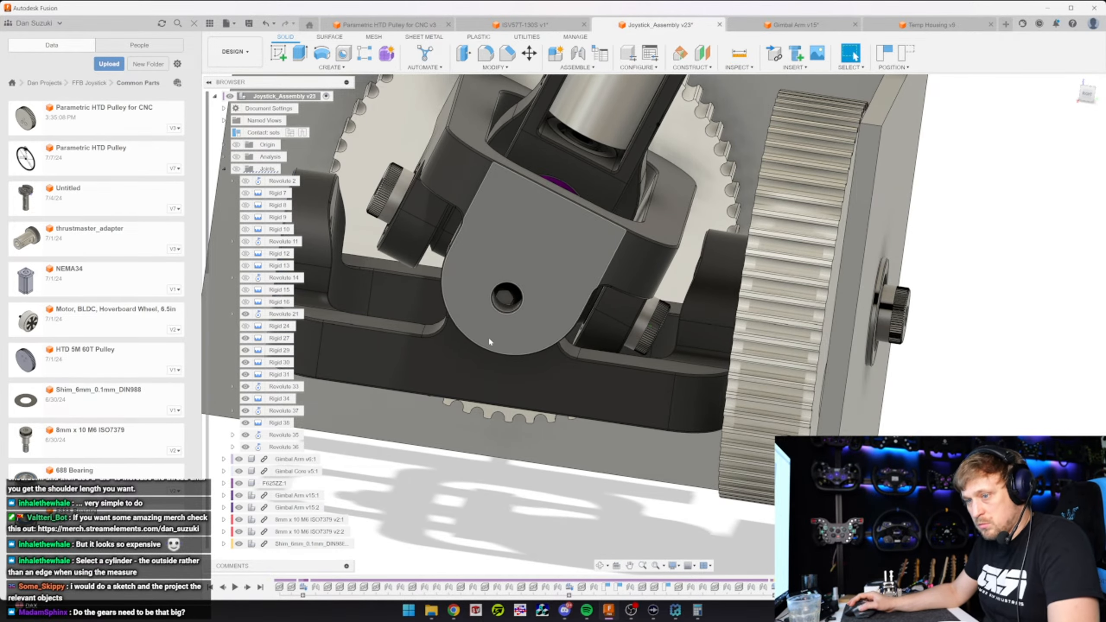
# Measure the distance from the gimbal's shoulder screw head edge to the pulley's outer face
pyautogui.keyDown('shift'); pyautogui.moveTo(488, 336); pyautogui.dragTo(609, 332, button='middle'); pyautogui.keyUp('shift')
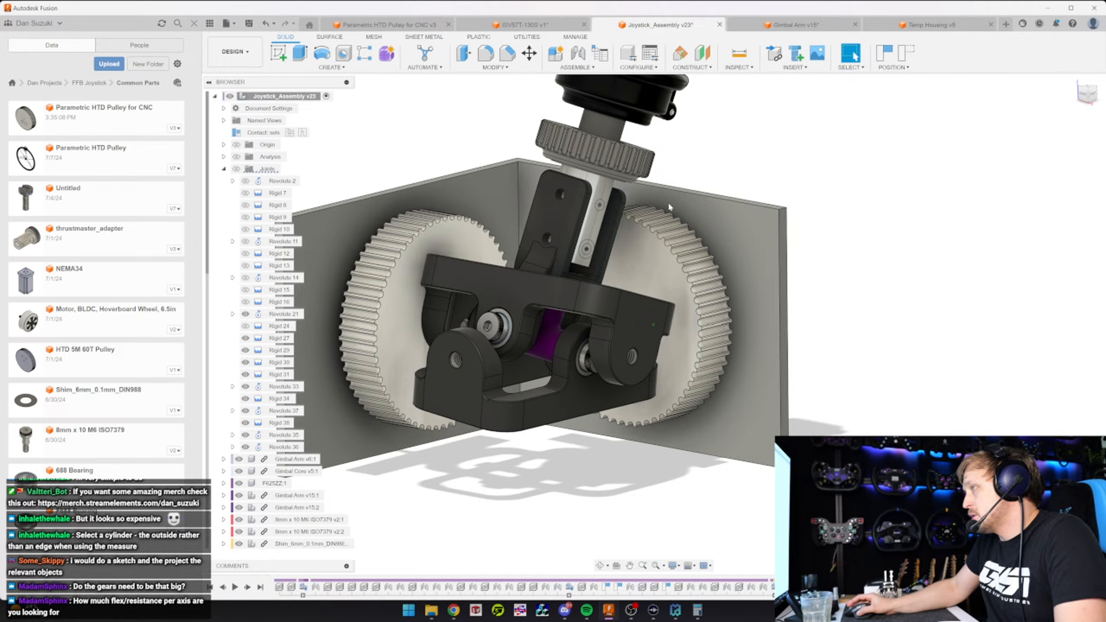
pyautogui.moveTo(668, 201); pyautogui.dragTo(686, 257)
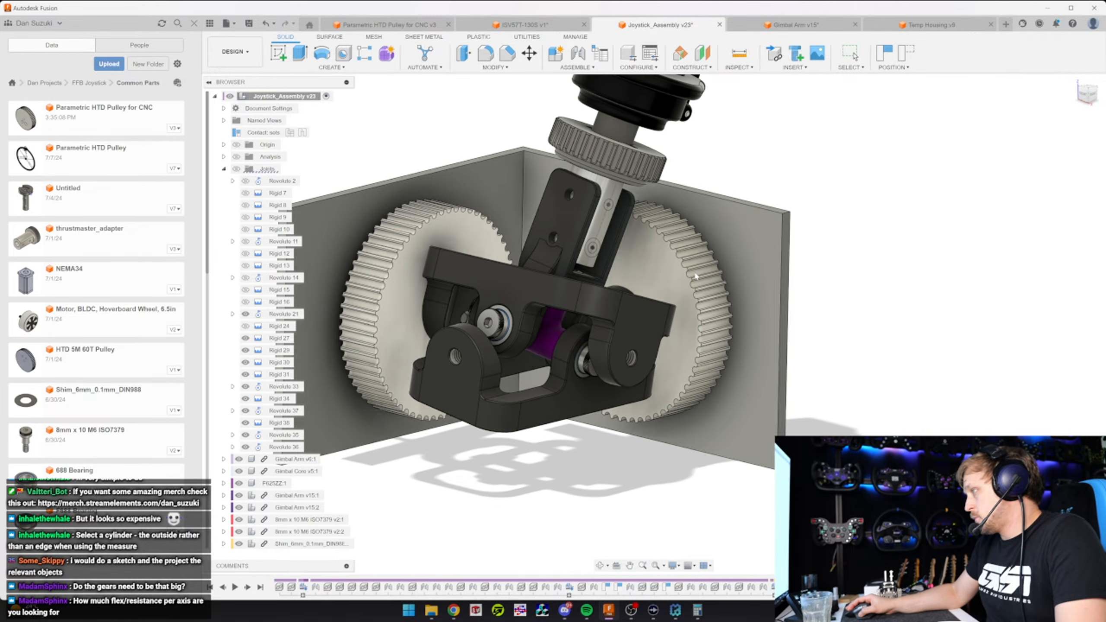
pyautogui.keyDown('shift'); pyautogui.moveTo(686, 256); pyautogui.dragTo(680, 415, button='middle'); pyautogui.keyUp('shift')
pyautogui.moveTo(681, 416); pyautogui.dragTo(682, 330)
pyautogui.press('i')
pyautogui.click(518, 246)
pyautogui.scroll(-3, 724, 222)
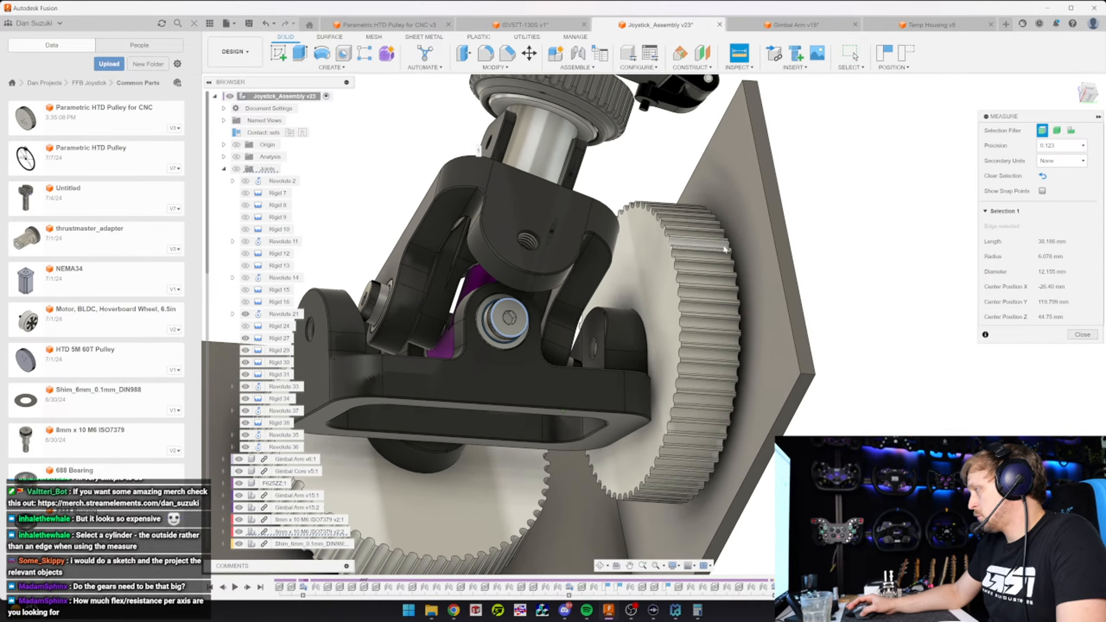
pyautogui.keyDown('shift'); pyautogui.moveTo(724, 247); pyautogui.dragTo(703, 352, button='middle'); pyautogui.keyUp('shift')
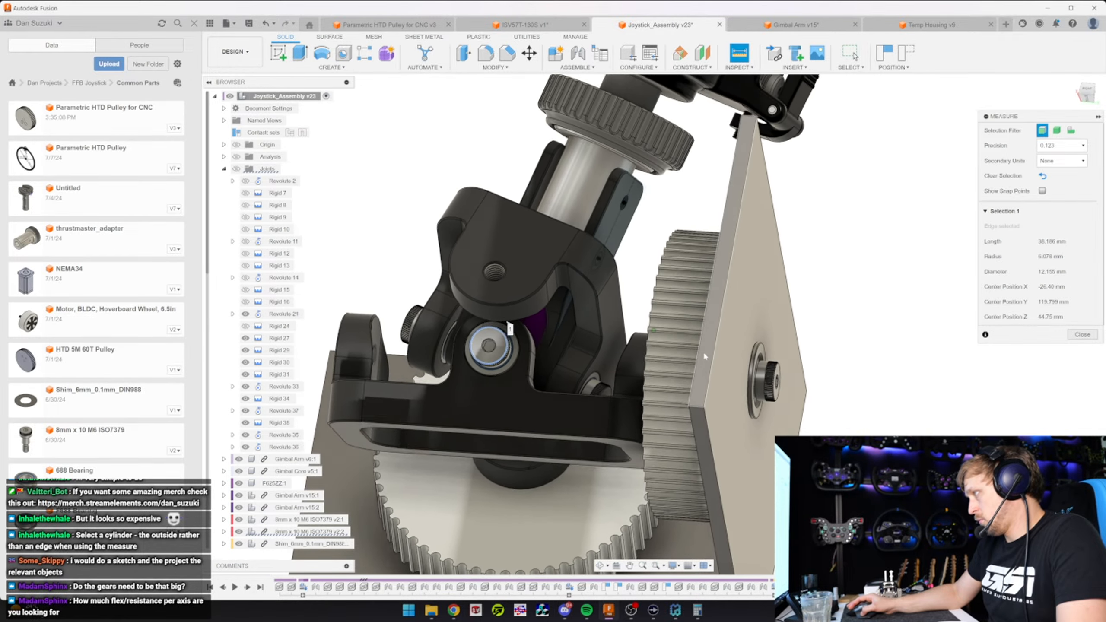
pyautogui.scroll(4, 718, 362)
pyautogui.click(784, 387)
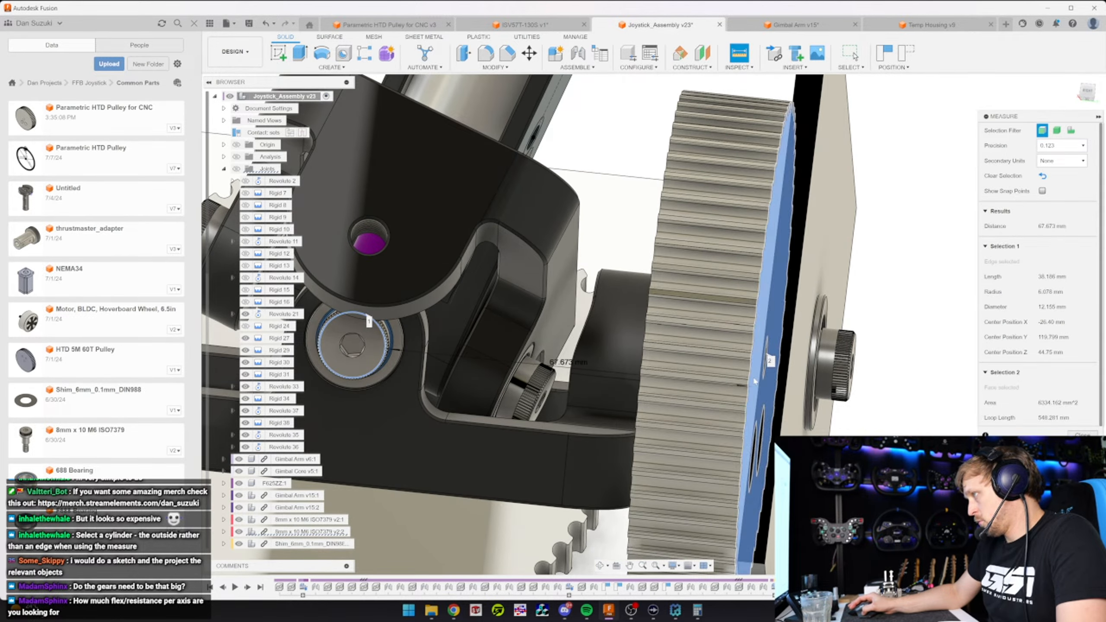
# Examine the measured span between the gimbal screw, pulley and housing wall from several sides, and close the measurement
pyautogui.scroll(-4, 703, 383)
pyautogui.keyDown('shift'); pyautogui.moveTo(703, 385); pyautogui.dragTo(651, 390, button='middle'); pyautogui.keyUp('shift')
pyautogui.keyDown('shift'); pyautogui.moveTo(496, 410); pyautogui.dragTo(517, 415, button='middle'); pyautogui.keyUp('shift')
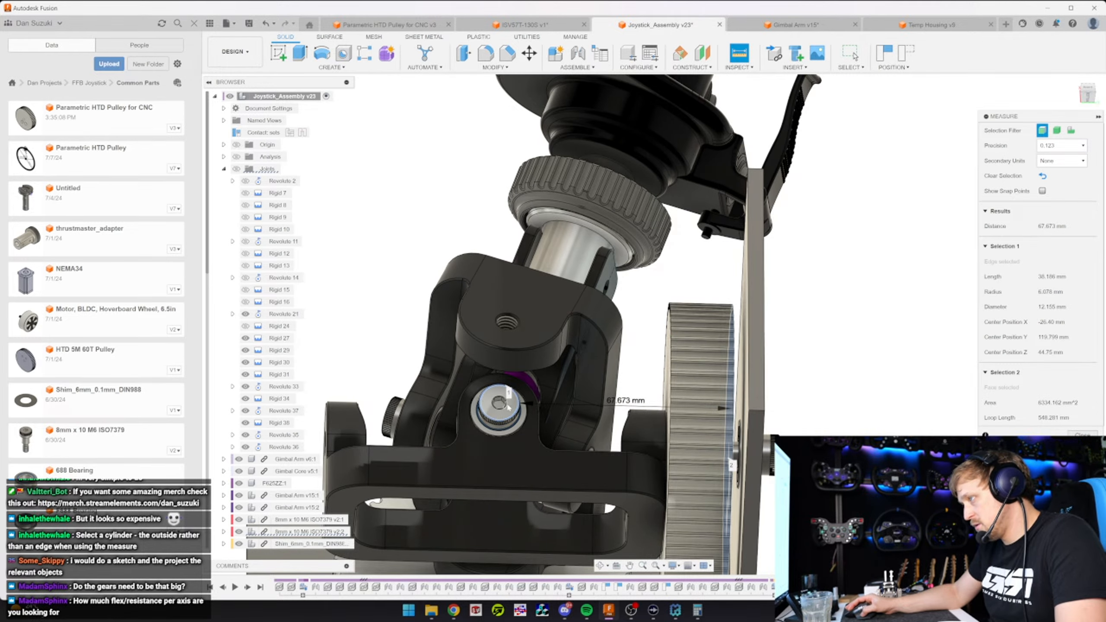
pyautogui.keyDown('shift'); pyautogui.moveTo(501, 399); pyautogui.dragTo(520, 417, button='middle'); pyautogui.keyUp('shift')
pyautogui.scroll(-5, 519, 413)
pyautogui.keyDown('shift'); pyautogui.moveTo(706, 370); pyautogui.dragTo(673, 335, button='middle'); pyautogui.keyUp('shift')
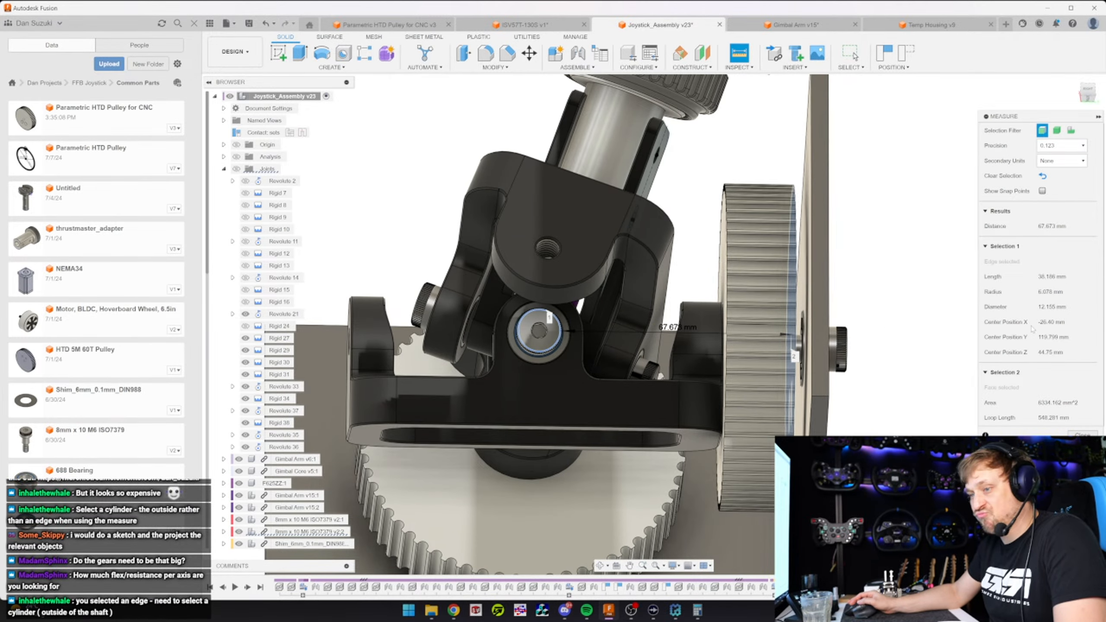
pyautogui.keyDown('shift'); pyautogui.moveTo(801, 366); pyautogui.dragTo(1093, 497, button='middle'); pyautogui.keyUp('shift')
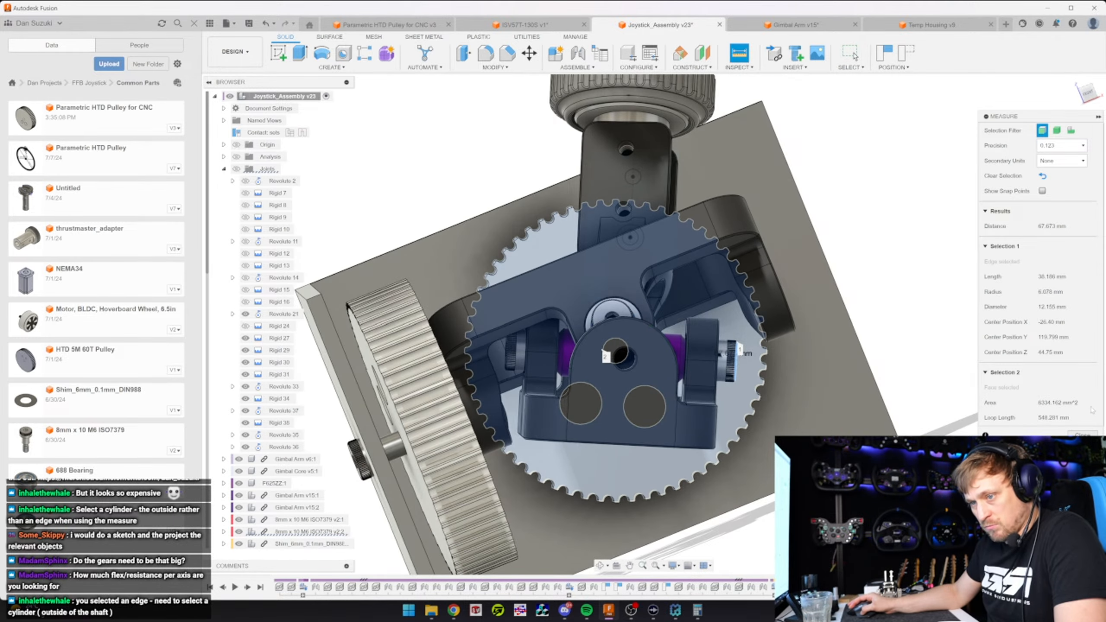
pyautogui.keyDown('shift'); pyautogui.moveTo(1092, 410); pyautogui.dragTo(1054, 440, button='middle'); pyautogui.keyUp('shift')
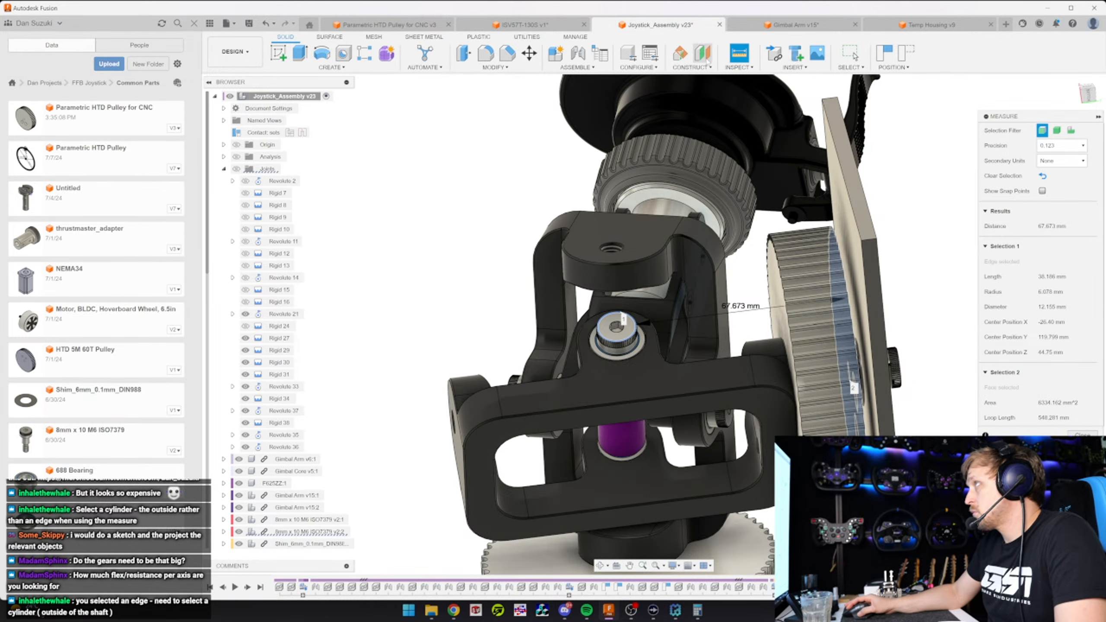
pyautogui.press('Escape')
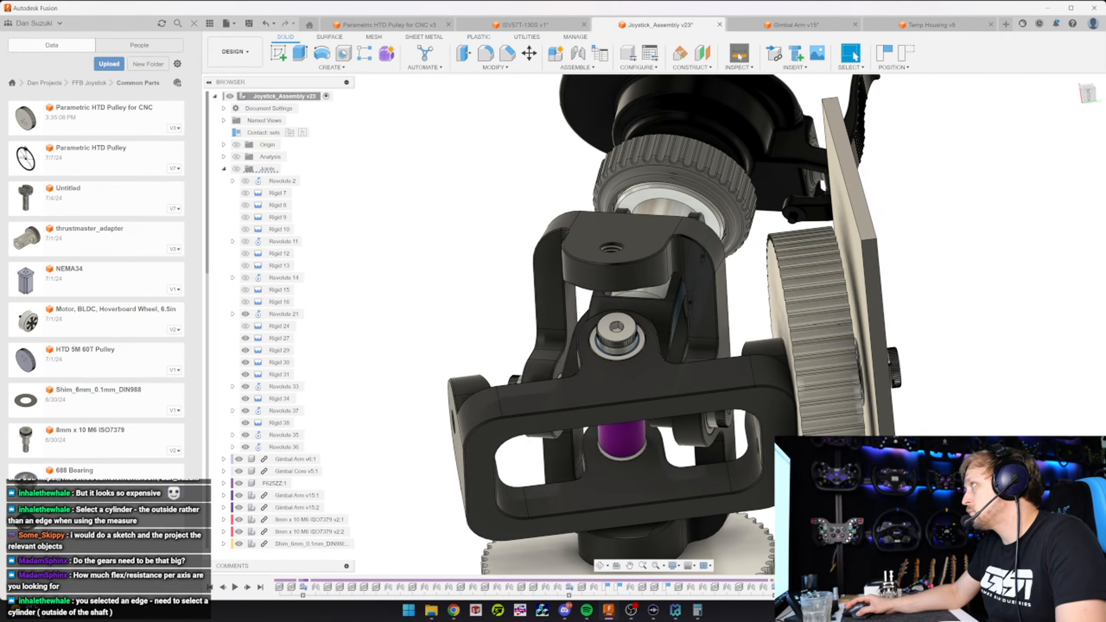
# Return from the Temp Housing design to Joystick_Assembly and measure the spacing around the gimbal and pulley
pyautogui.click(740, 54)
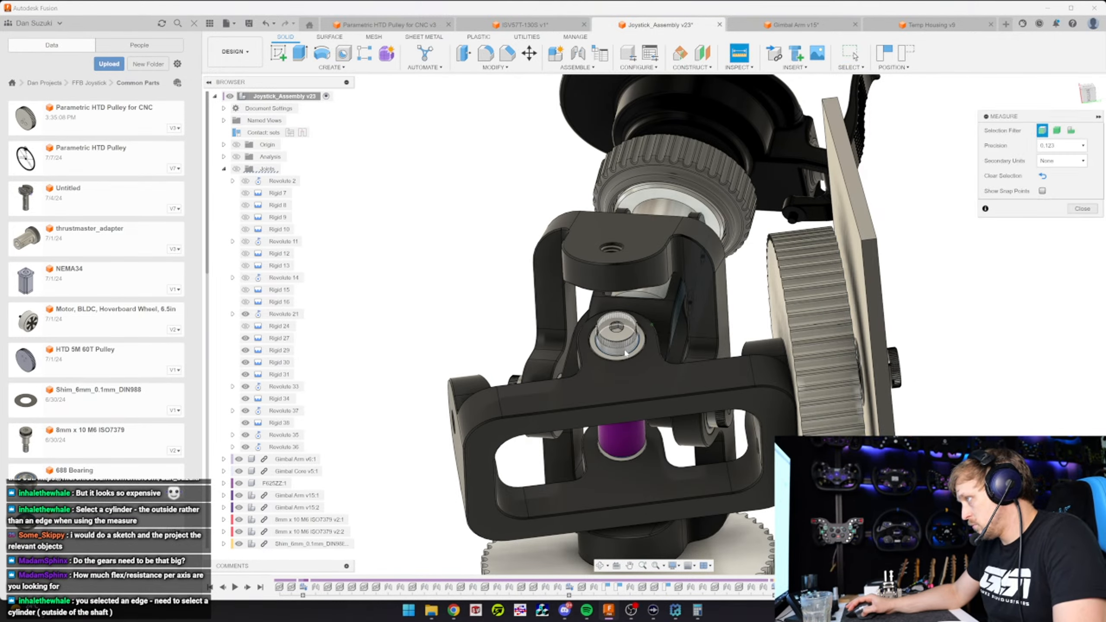
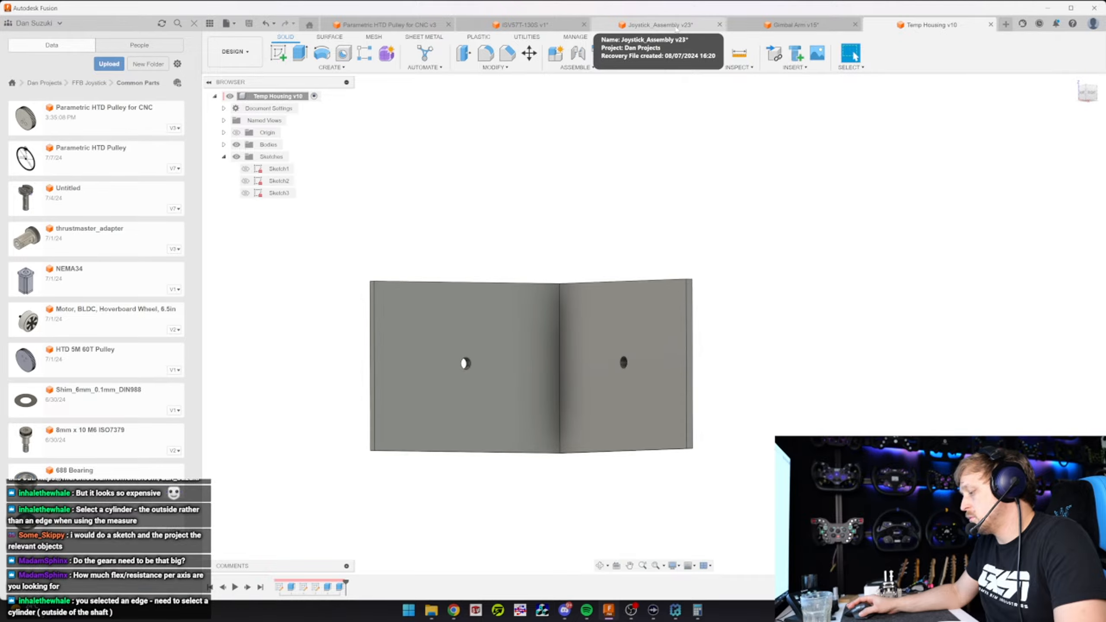
pyautogui.click(676, 26)
pyautogui.keyDown('shift'); pyautogui.moveTo(721, 103); pyautogui.dragTo(739, 56, button='middle'); pyautogui.keyUp('shift')
pyautogui.click(739, 55)
pyautogui.keyDown('shift'); pyautogui.moveTo(601, 340); pyautogui.dragTo(631, 331, button='middle'); pyautogui.keyUp('shift')
pyautogui.click(525, 395)
pyautogui.click(688, 283)
pyautogui.keyDown('shift'); pyautogui.moveTo(688, 283); pyautogui.dragTo(636, 331, button='middle'); pyautogui.keyUp('shift')
# Update Joystick_Assembly to Temp Housing v10 and inspect the bearing holes in both housing walls
pyautogui.click(932, 24)
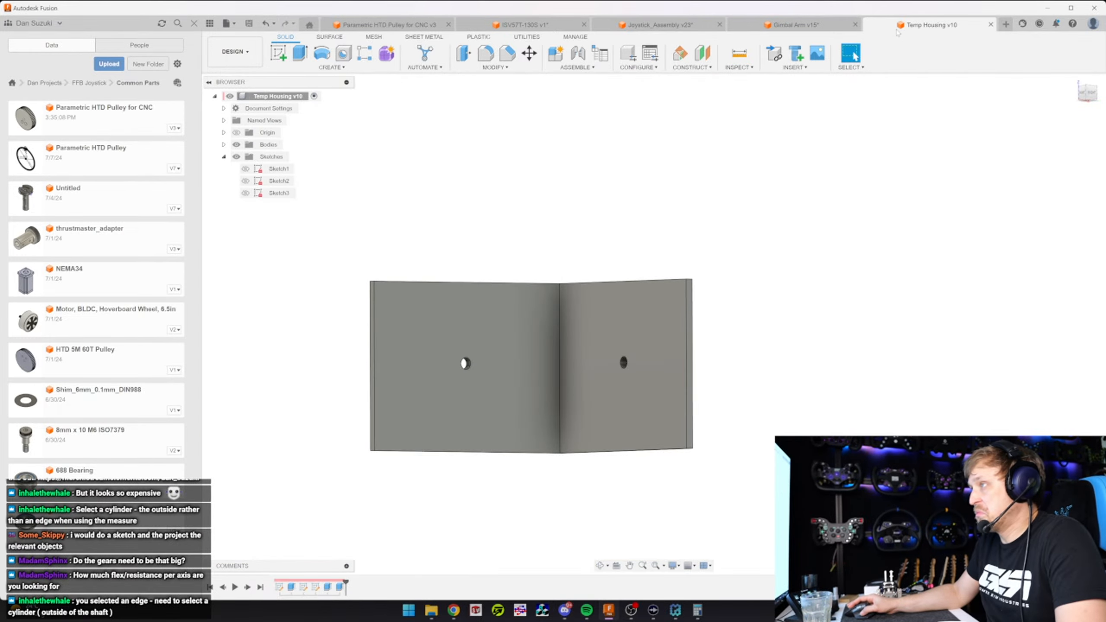
pyautogui.click(660, 24)
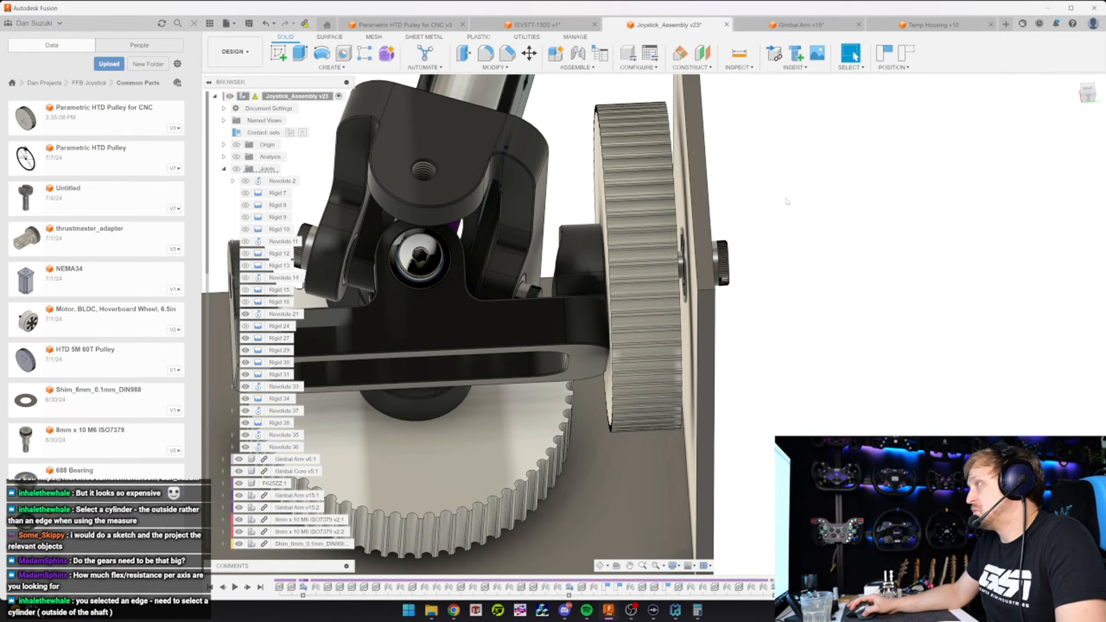
pyautogui.keyDown('shift'); pyautogui.moveTo(546, 278); pyautogui.dragTo(536, 288, button='middle'); pyautogui.keyUp('shift')
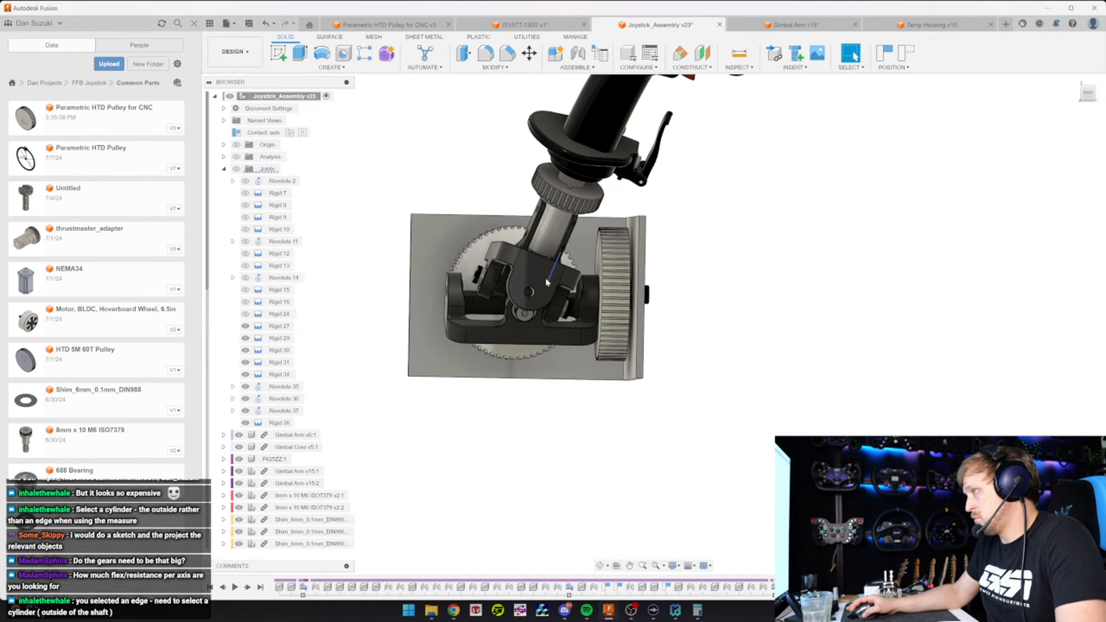
pyautogui.keyDown('shift'); pyautogui.moveTo(544, 277); pyautogui.dragTo(512, 343, button='middle'); pyautogui.keyUp('shift')
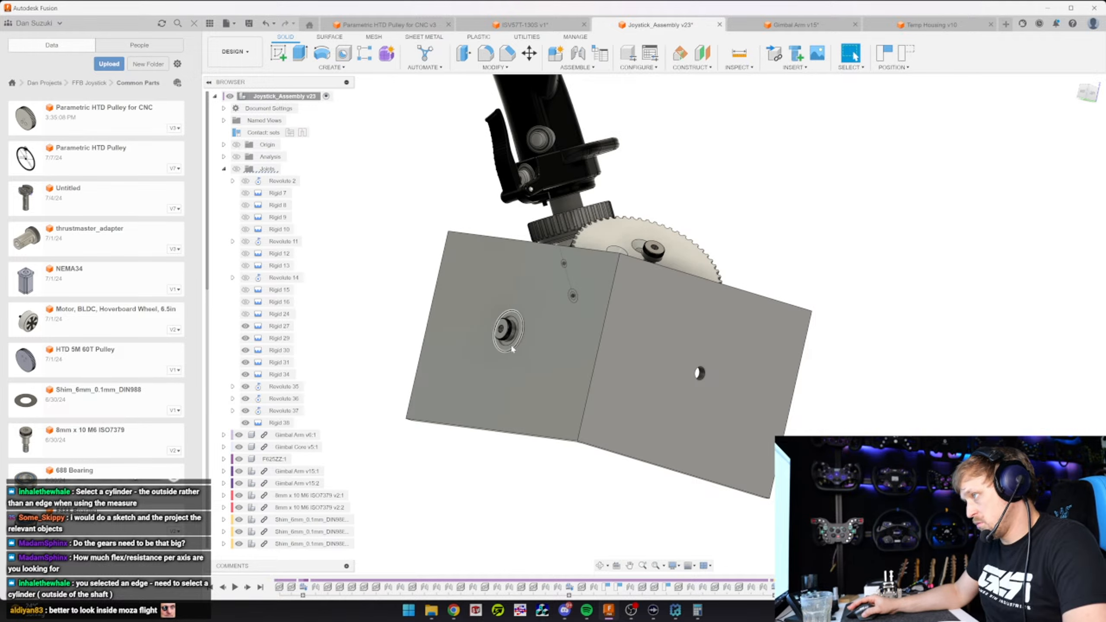
pyautogui.scroll(-3, 281, 547)
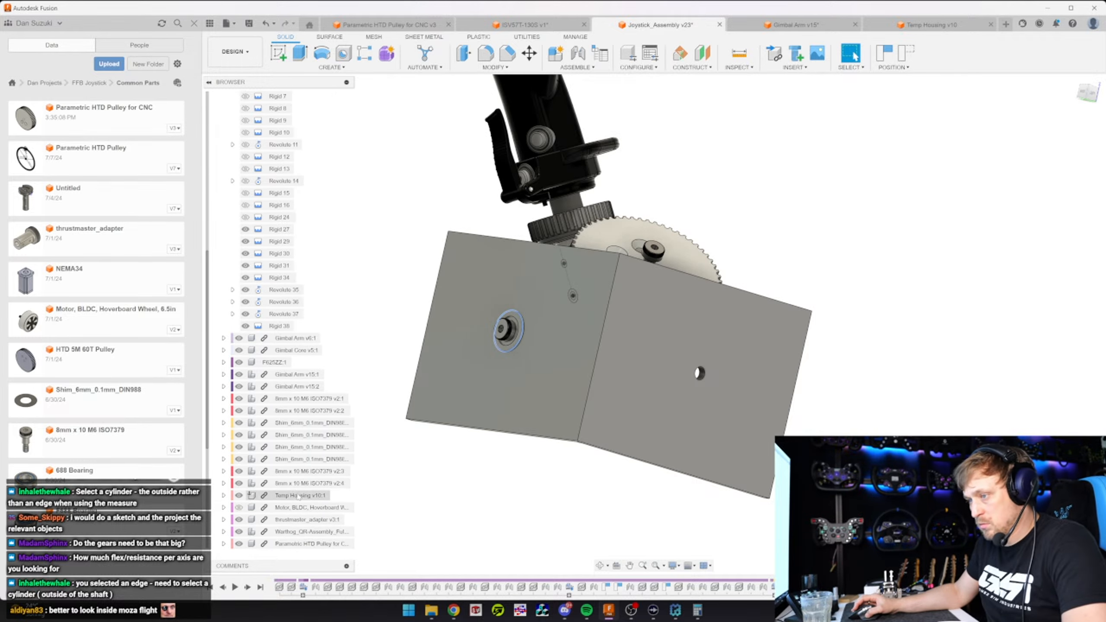
pyautogui.scroll(3, 286, 331)
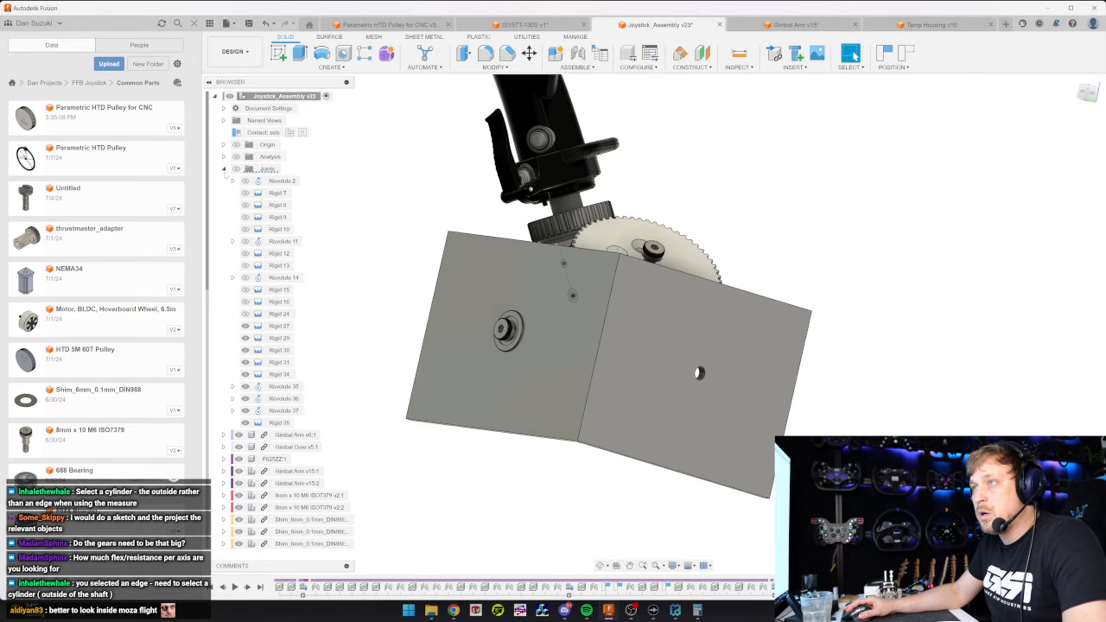
# Duplicate the 57155K513 flanged ball bearing and joint the copy into the empty hole of the second housing wall
pyautogui.click(223, 168)
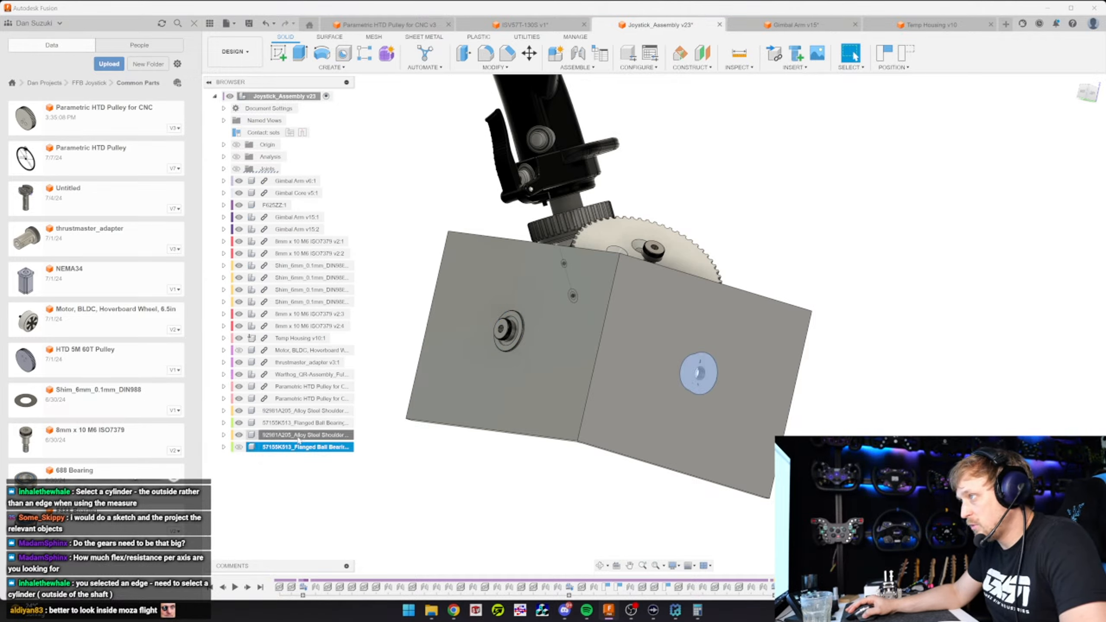
pyautogui.click(300, 422)
pyautogui.hotkey('ctrl', 'c')
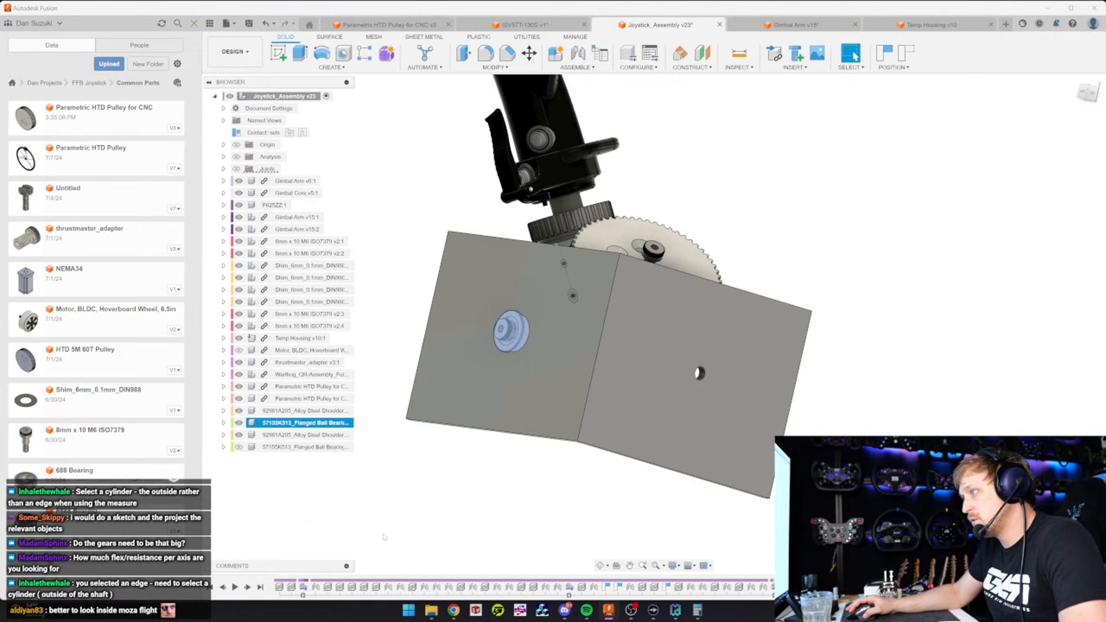
pyautogui.hotkey('ctrl', 'v')
pyautogui.click(523, 323)
pyautogui.press('Return')
pyautogui.keyDown('shift'); pyautogui.moveTo(566, 306); pyautogui.dragTo(653, 262, button='middle'); pyautogui.keyUp('shift')
pyautogui.scroll(5, 653, 261)
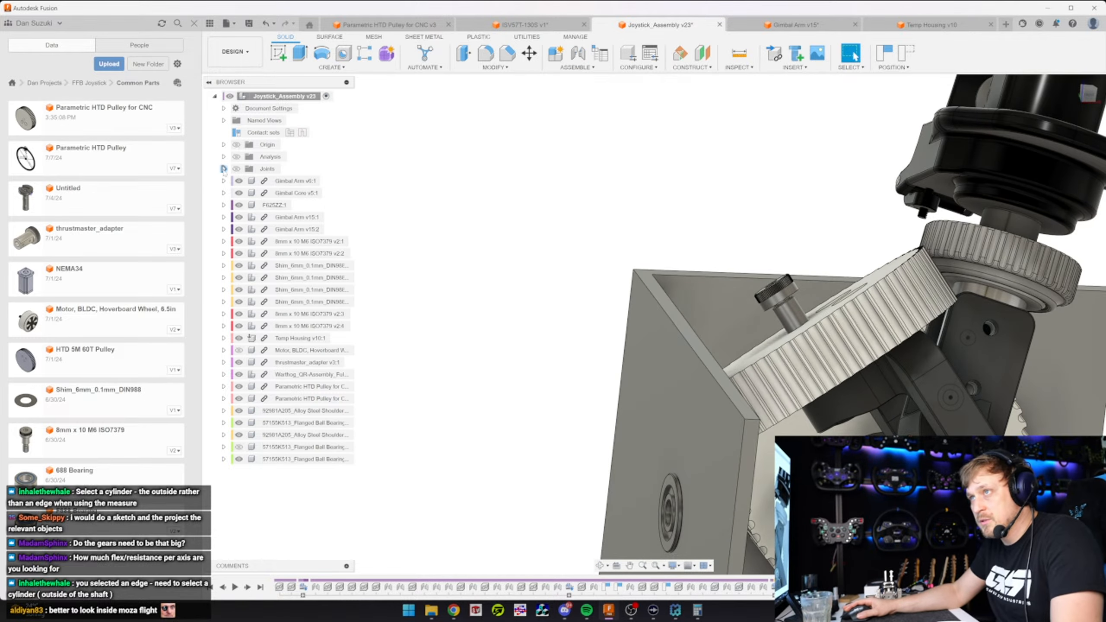
# Change the motion type of the new flanged bearing's joint to Rigid
pyautogui.click(223, 168)
pyautogui.scroll(-1, 291, 411)
pyautogui.rightClick(291, 412)
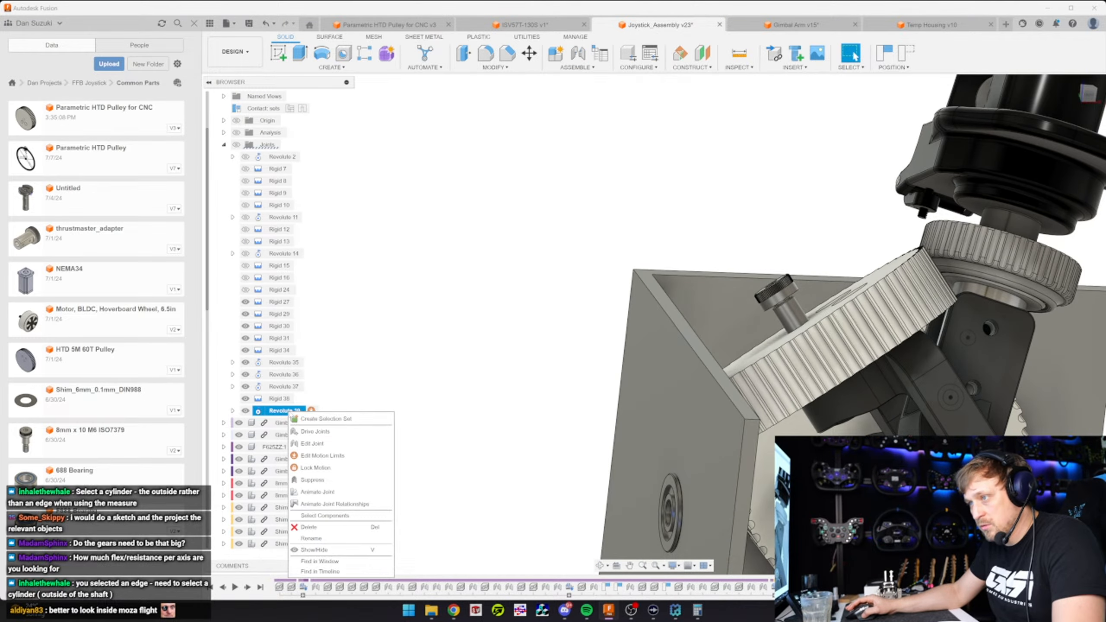
pyautogui.click(322, 445)
pyautogui.click(1004, 130)
pyautogui.click(1037, 148)
pyautogui.click(1037, 160)
pyautogui.click(1047, 163)
# Joint the 92981A205 shoulder screw to the new flanged bearing's bore with a Revolute joint about the Z axis
pyautogui.keyDown('shift'); pyautogui.moveTo(610, 379); pyautogui.dragTo(705, 414, button='middle'); pyautogui.keyUp('shift')
pyautogui.press('j')
pyautogui.click(697, 421)
pyautogui.scroll(4, 699, 421)
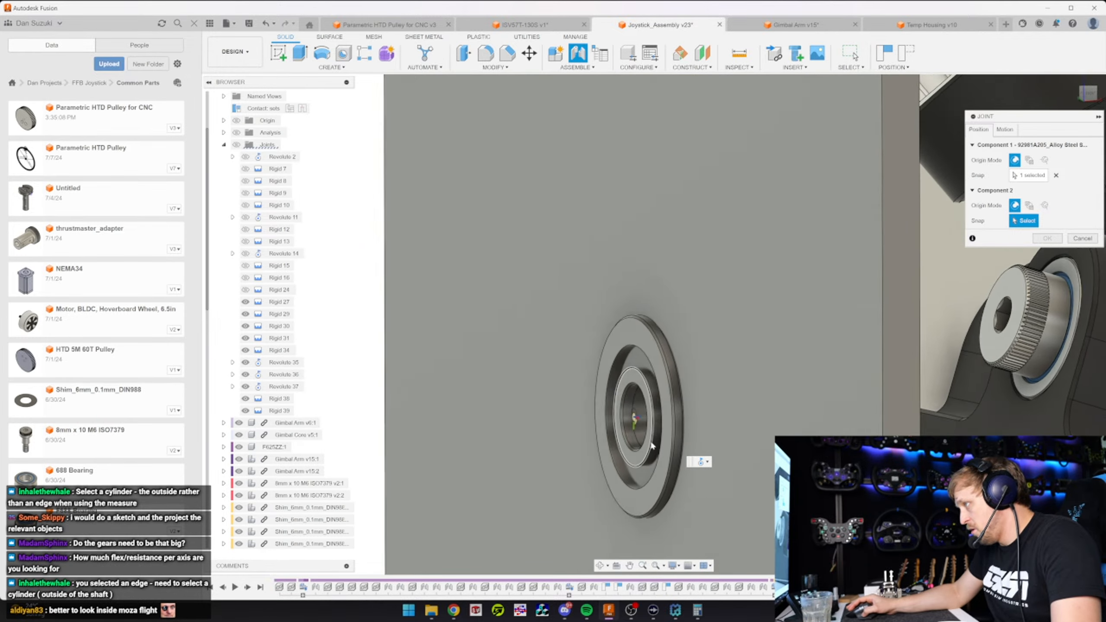
pyautogui.click(633, 453)
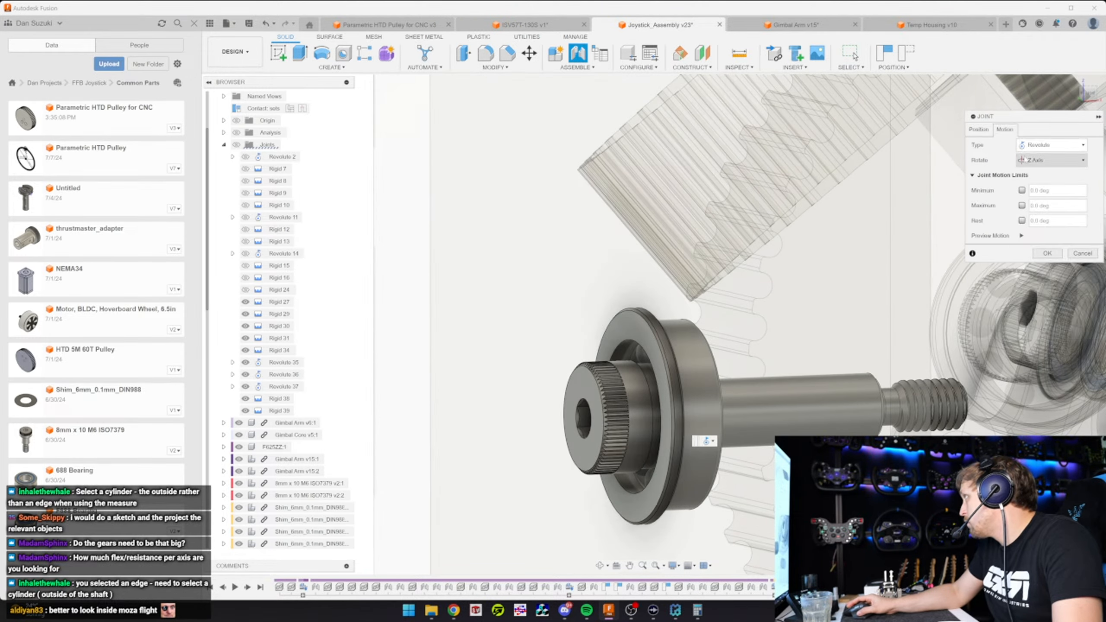
pyautogui.press('Return')
pyautogui.scroll(-10, 586, 418)
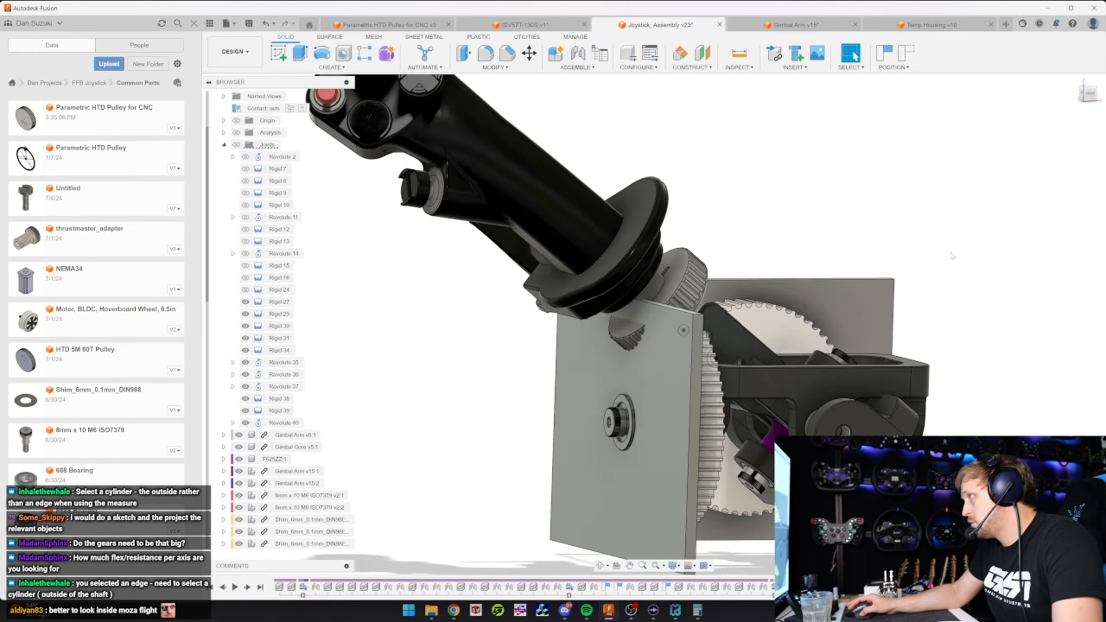
# Swing the joystick towards upright and examine the mounted gimbal and housing from several sides
pyautogui.moveTo(723, 441); pyautogui.dragTo(628, 417)
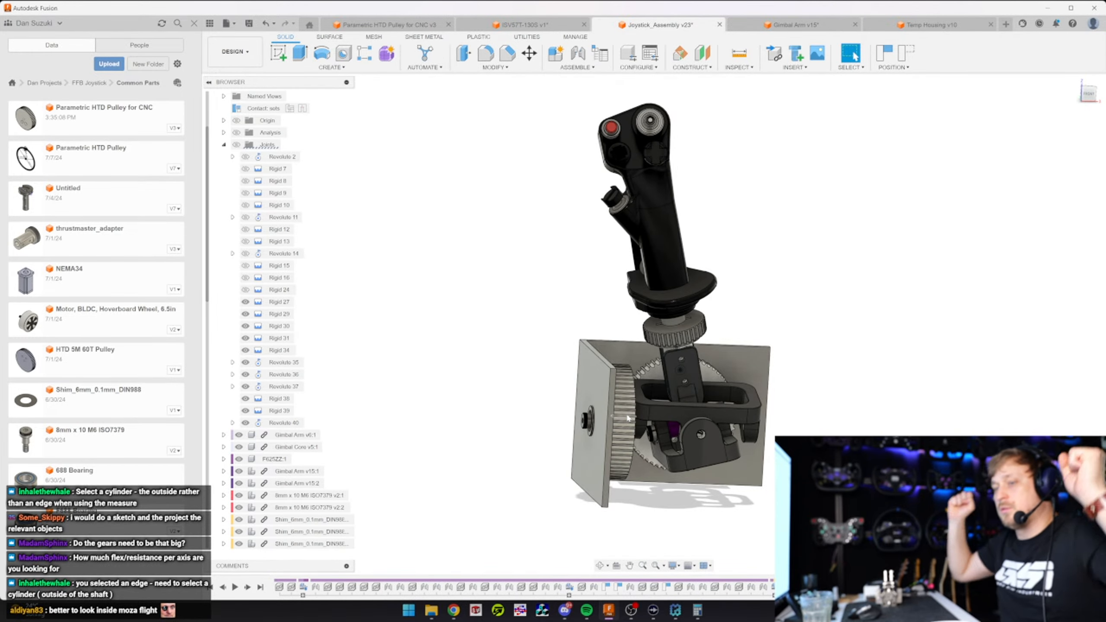
pyautogui.keyDown('shift'); pyautogui.moveTo(627, 417); pyautogui.dragTo(538, 304, button='middle'); pyautogui.keyUp('shift')
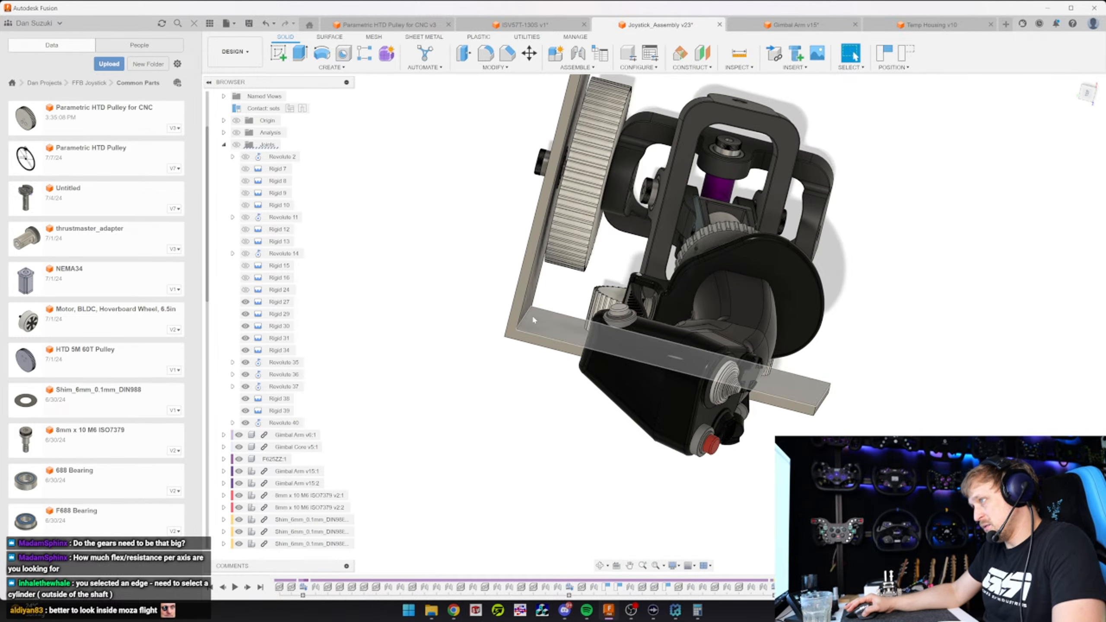
pyautogui.keyDown('shift'); pyautogui.moveTo(530, 317); pyautogui.dragTo(573, 397, button='middle'); pyautogui.keyUp('shift')
# Upload the enclosure_connector_side_panel_odrive file to the FFBeast project folder and open it
pyautogui.click(109, 64)
pyautogui.click(399, 317)
pyautogui.press('Escape')
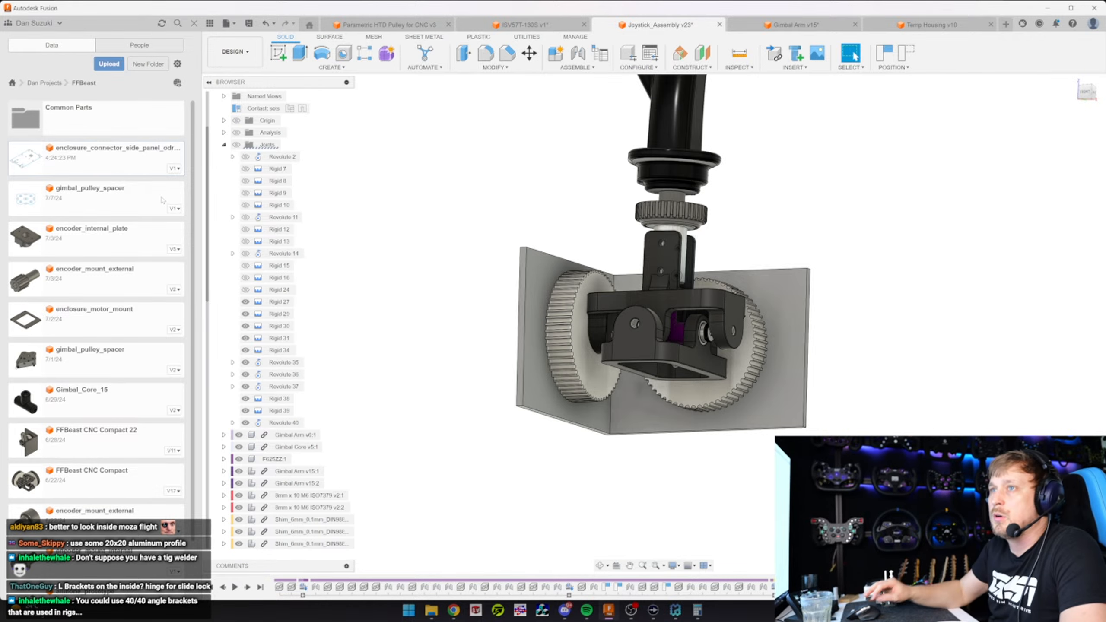
pyautogui.doubleClick(136, 148)
# Export the extruded side panel as a STEP file named 5mm panel to the Downloads folder
pyautogui.click(226, 23)
pyautogui.click(244, 143)
pyautogui.write('5mm panel')
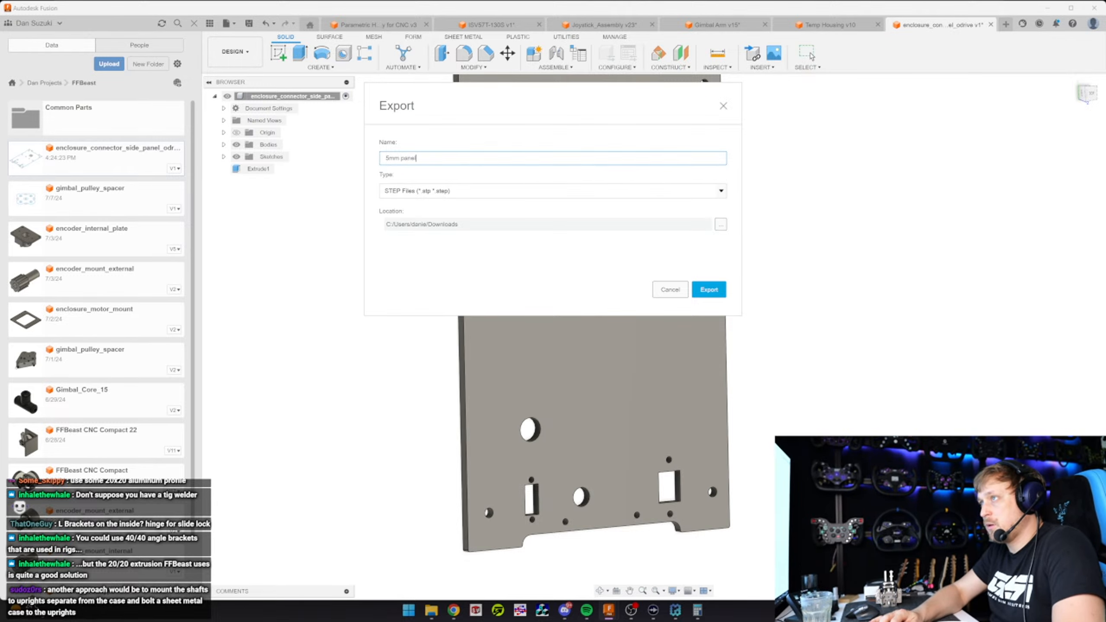
pyautogui.press('Return')
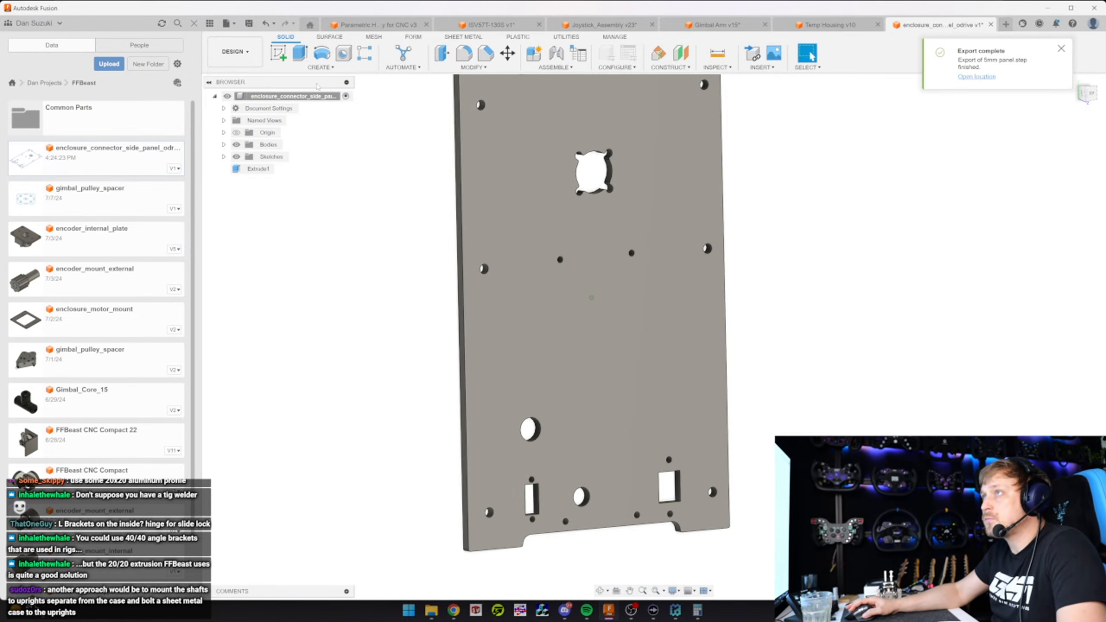
# Extrude the side panel's front face by 2 mm
pyautogui.click(299, 53)
pyautogui.click(480, 215)
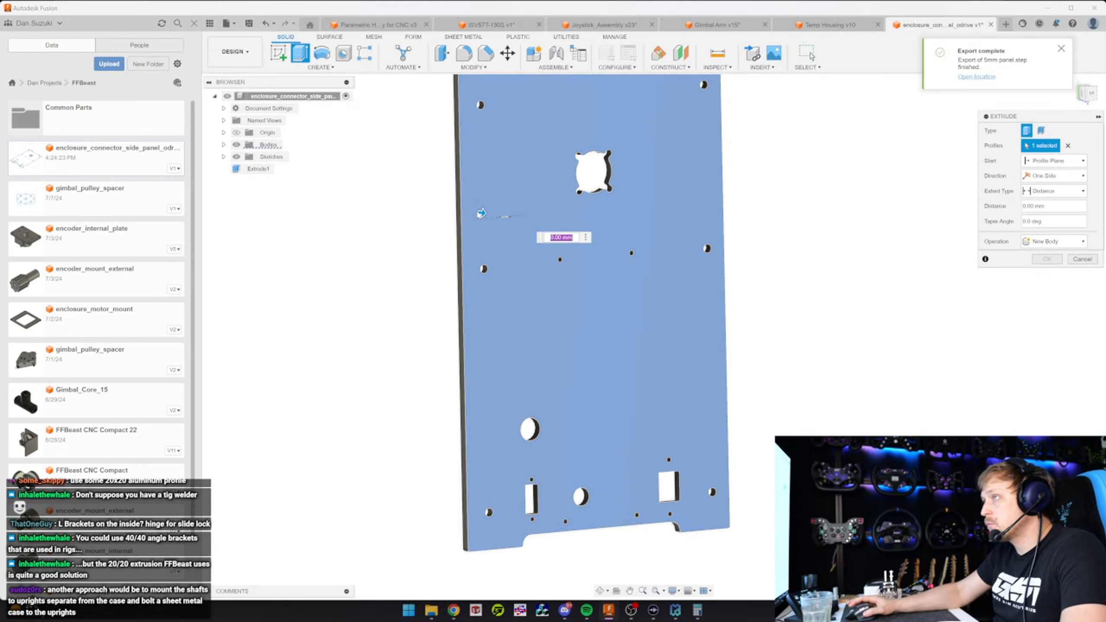
pyautogui.write('2')
pyautogui.press('Return')
# Export the thickened side panel under the name 7mm panel
pyautogui.click(236, 24)
pyautogui.click(244, 184)
pyautogui.write('7mm panel')
pyautogui.press('Return')
# Switch to the JLC3DP CNC machining quote in the browser and upload the two exported panel STEP files from the Downloads folder
pyautogui.click(453, 611)
pyautogui.click(97, 149)
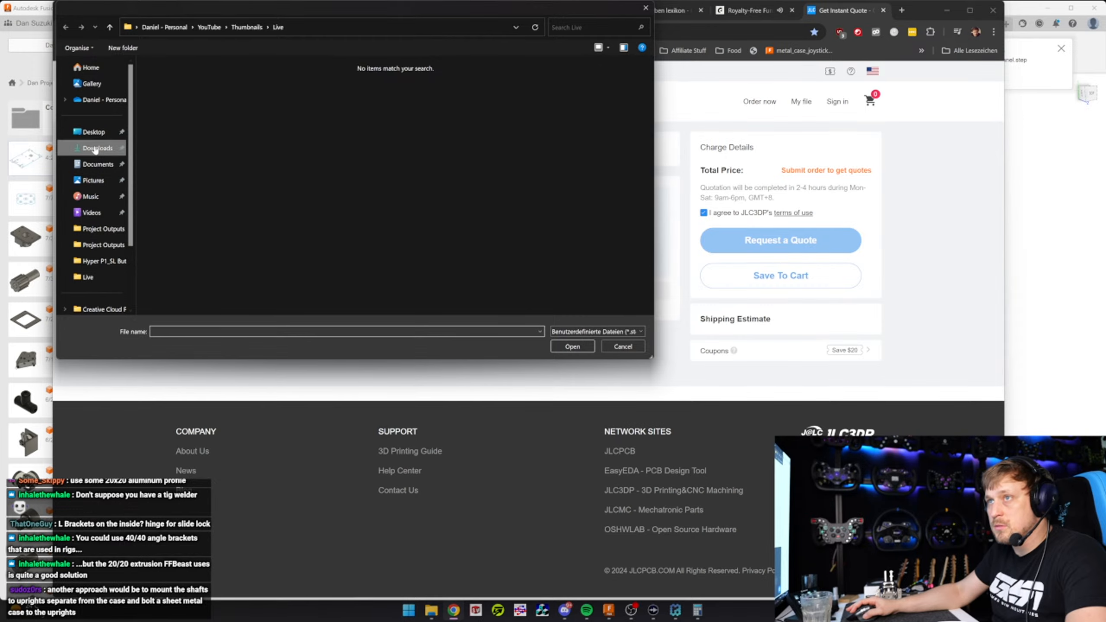
pyautogui.click(195, 97)
pyautogui.keyDown('shift'); pyautogui.click(207, 111); pyautogui.keyUp('shift')
pyautogui.click(588, 347)
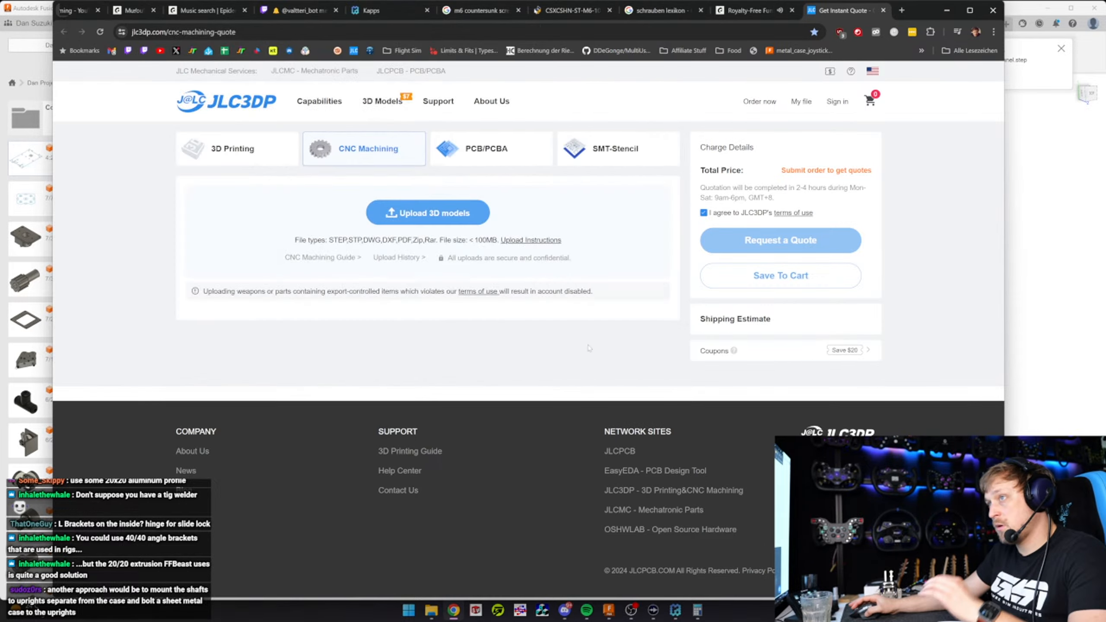
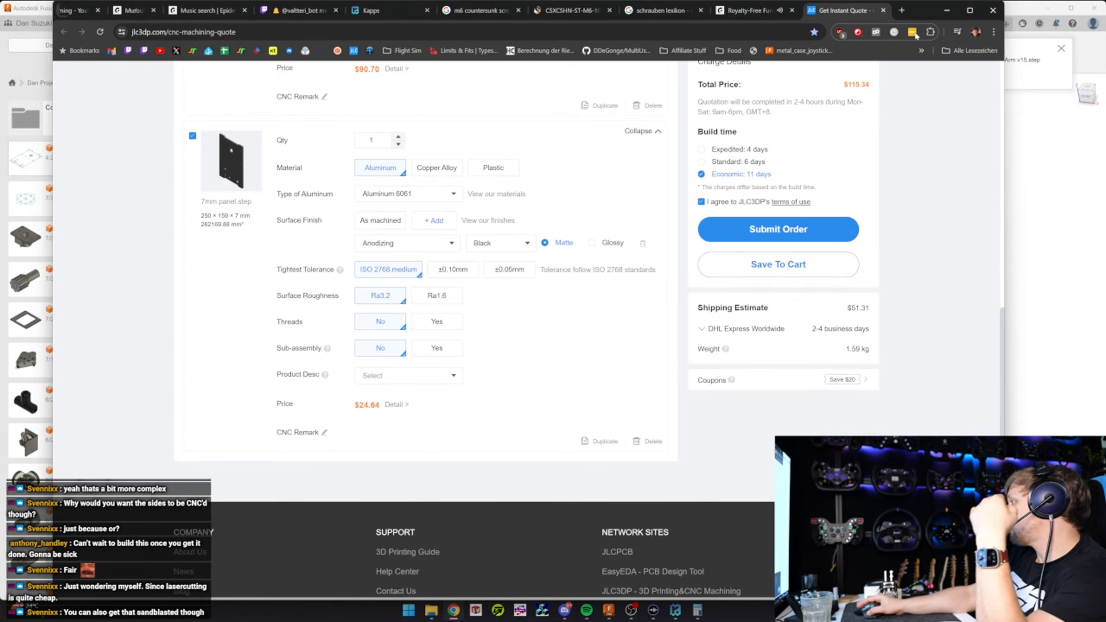
# Return to Fusion and toggle the visibility of the second flanged bearing and second plain bearing in the Gimbal Arm design
pyautogui.click(947, 10)
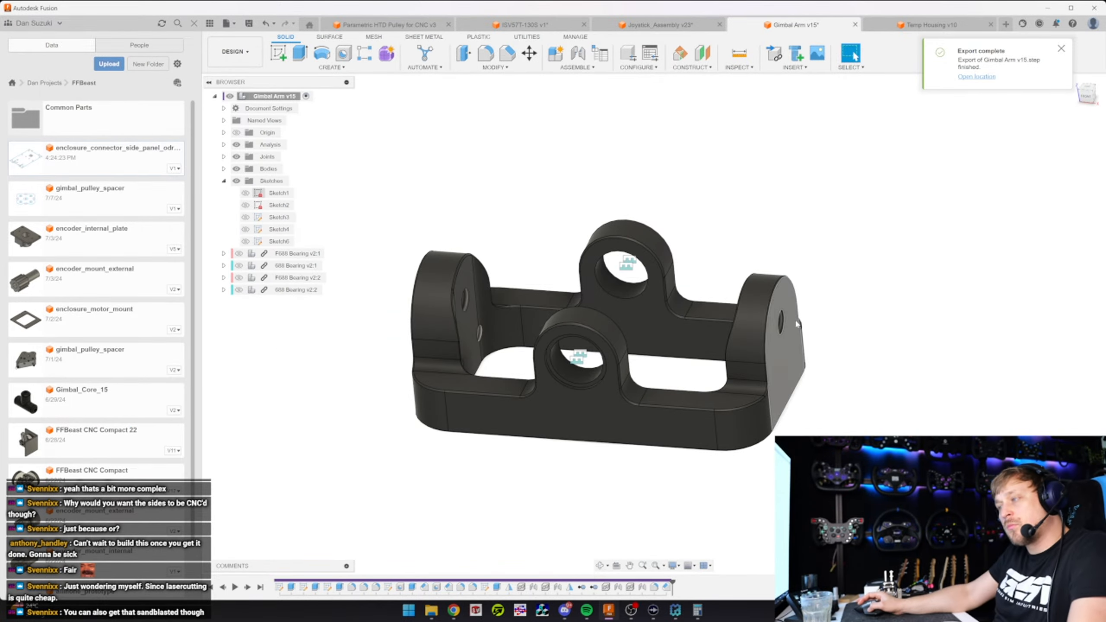
pyautogui.keyDown('shift'); pyautogui.moveTo(841, 274); pyautogui.dragTo(825, 309, button='middle'); pyautogui.keyUp('shift')
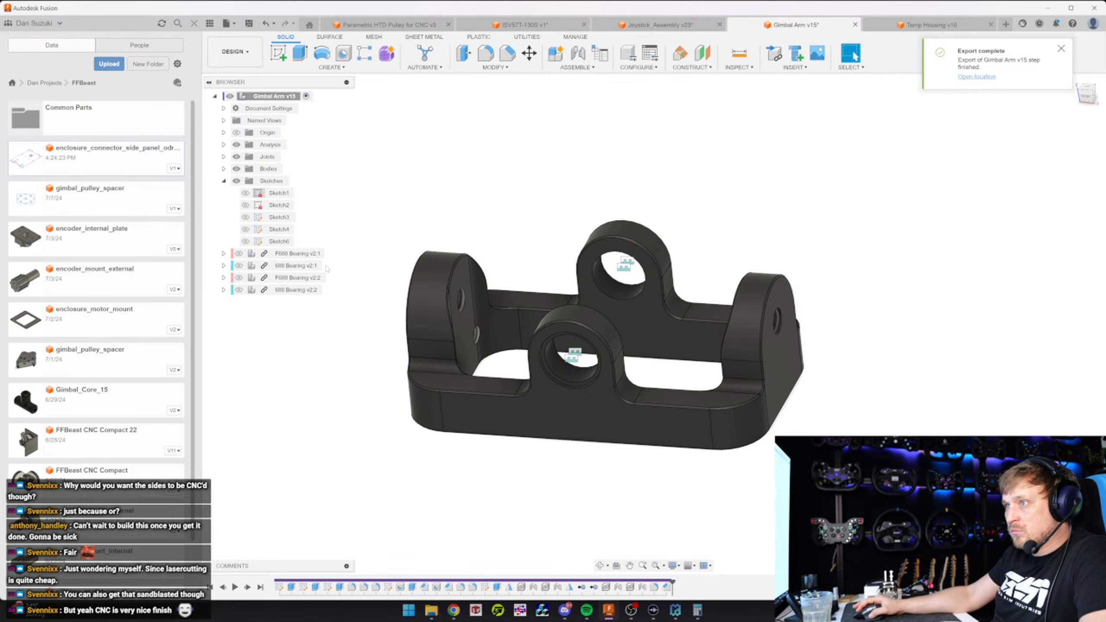
pyautogui.click(239, 278)
pyautogui.click(238, 290)
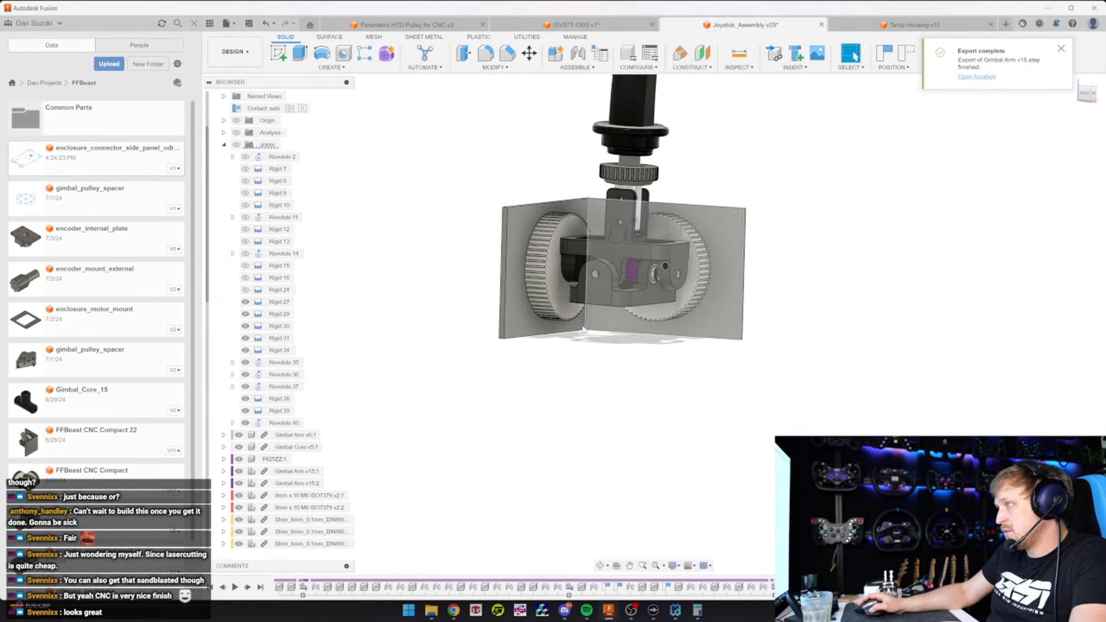
# Show the hidden hoverboard BLDC motor in the joystick assembly and shift it slightly beside the gimbal housing
pyautogui.keyDown('shift'); pyautogui.moveTo(667, 308); pyautogui.dragTo(517, 434, button='middle'); pyautogui.keyUp('shift')
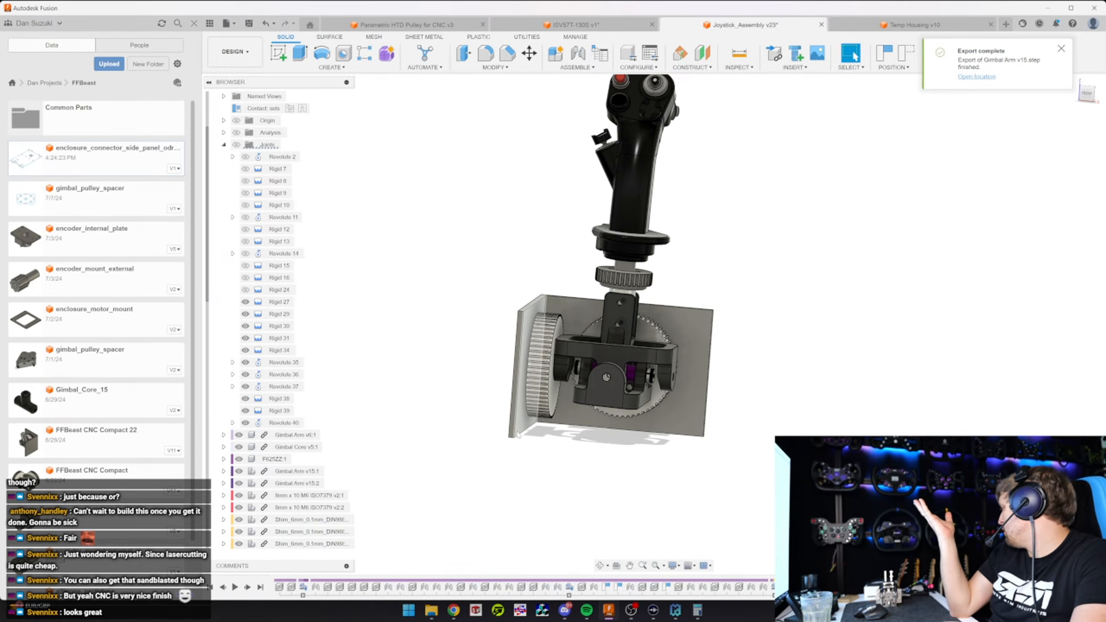
pyautogui.scroll(-5, 279, 393)
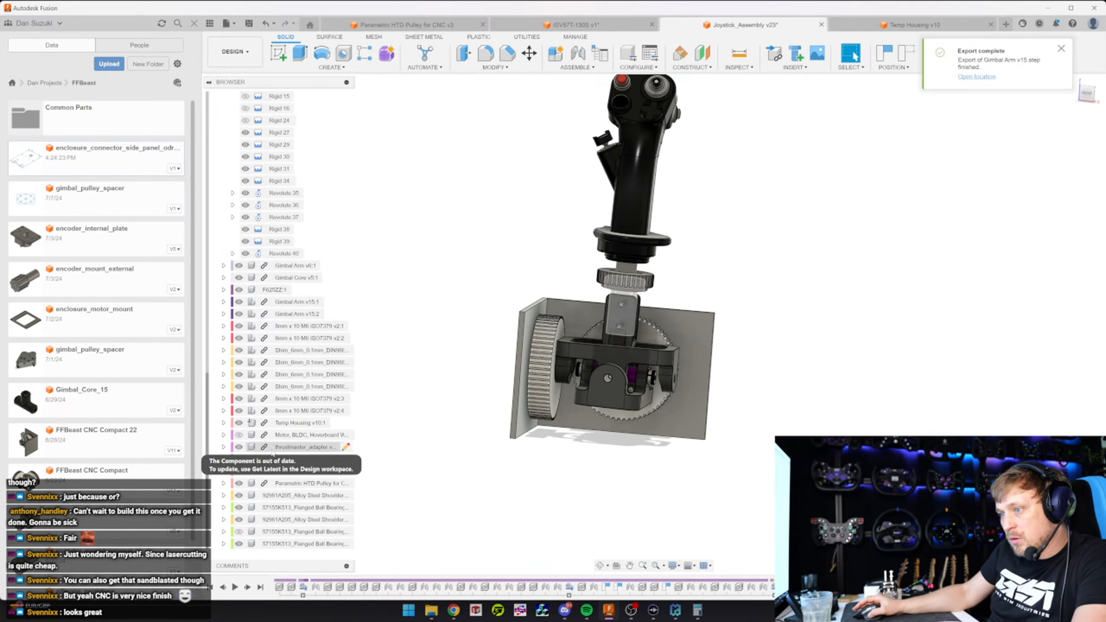
pyautogui.click(242, 435)
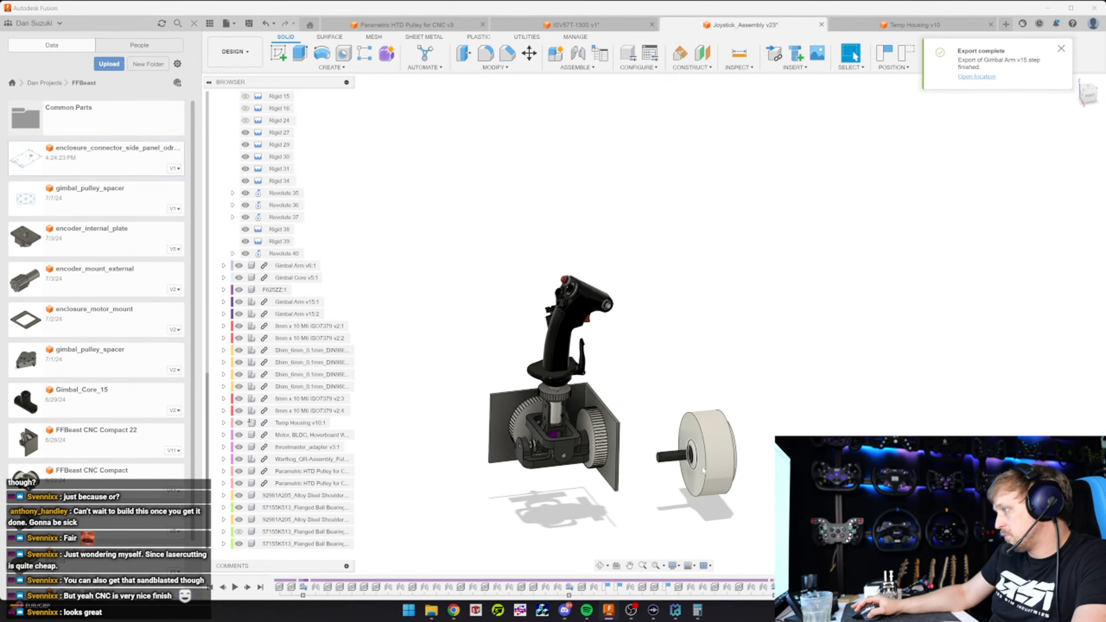
pyautogui.moveTo(682, 491); pyautogui.dragTo(671, 491)
pyautogui.keyDown('shift'); pyautogui.moveTo(671, 491); pyautogui.dragTo(522, 461, button='middle'); pyautogui.keyUp('shift')
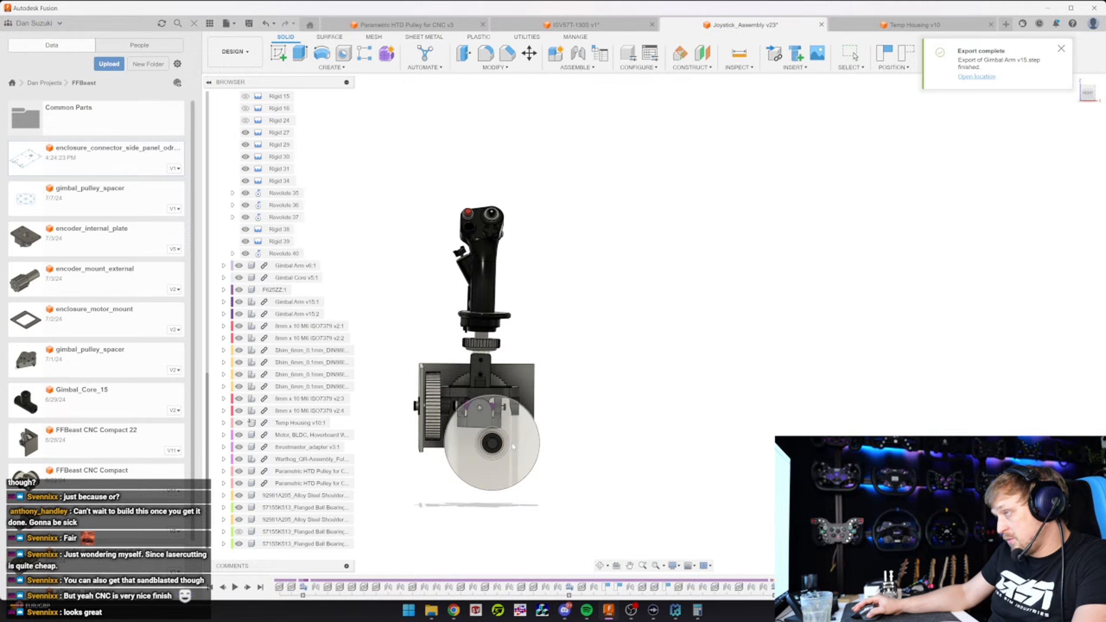
# Move the hoverboard motor away from the gimbal with the Move tool and check its size against the housing
pyautogui.press('m')
pyautogui.keyDown('shift'); pyautogui.moveTo(471, 150); pyautogui.dragTo(784, 392, button='middle'); pyautogui.keyUp('shift')
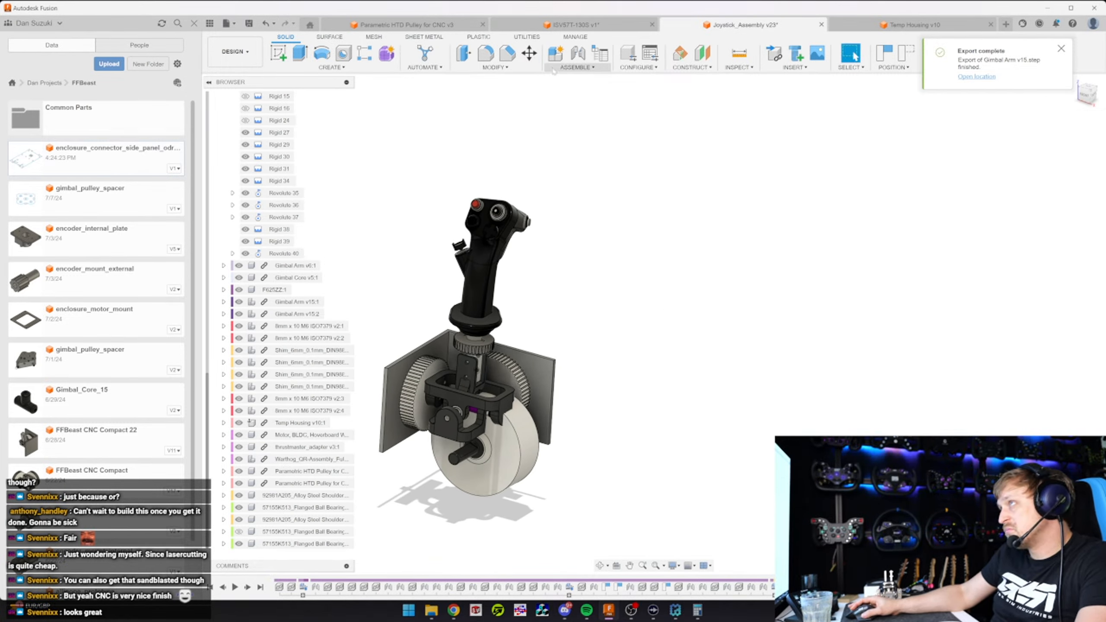
pyautogui.click(532, 482)
pyautogui.click(533, 482)
pyautogui.click(471, 456)
pyautogui.moveTo(483, 449); pyautogui.dragTo(601, 484)
pyautogui.click(1047, 224)
pyautogui.keyDown('shift'); pyautogui.moveTo(566, 436); pyautogui.dragTo(615, 410, button='middle'); pyautogui.keyUp('shift')
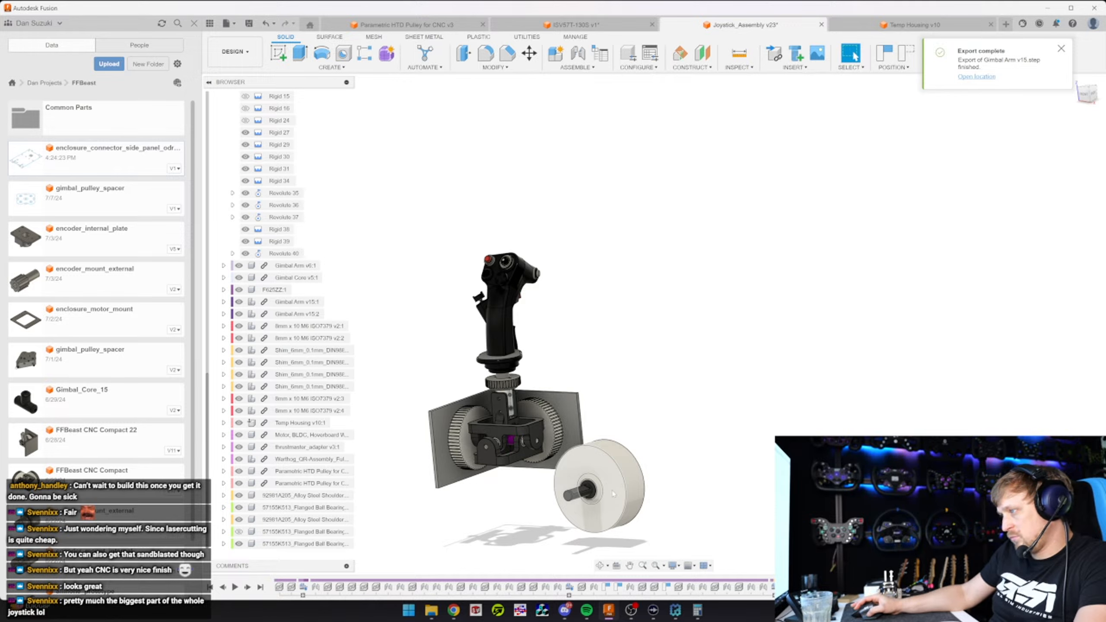
pyautogui.keyDown('shift'); pyautogui.moveTo(616, 494); pyautogui.dragTo(676, 364, button='middle'); pyautogui.keyUp('shift')
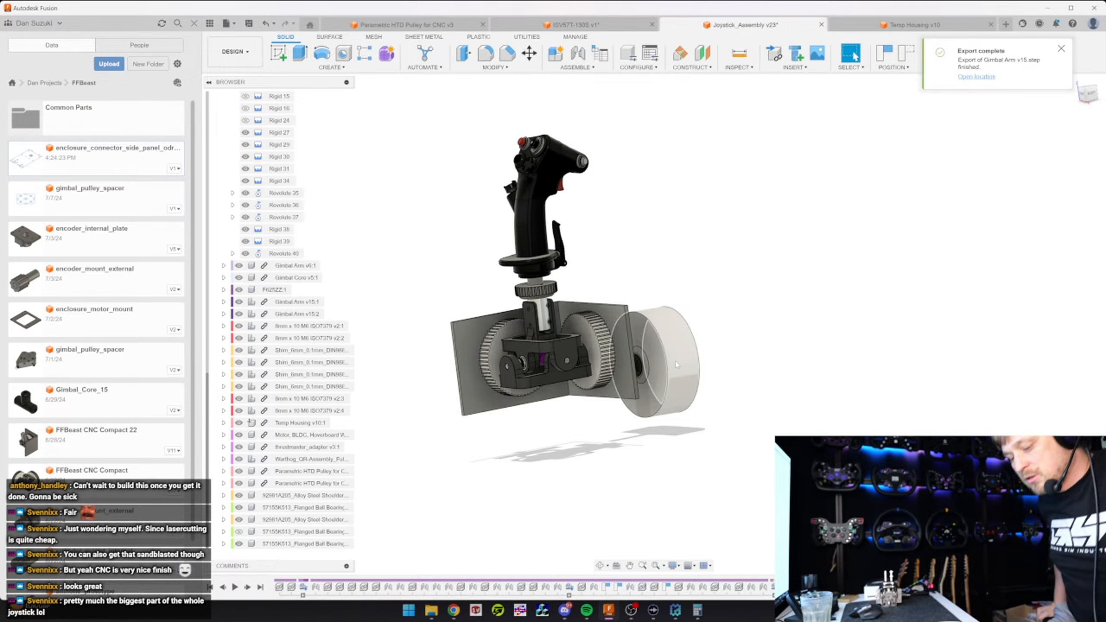
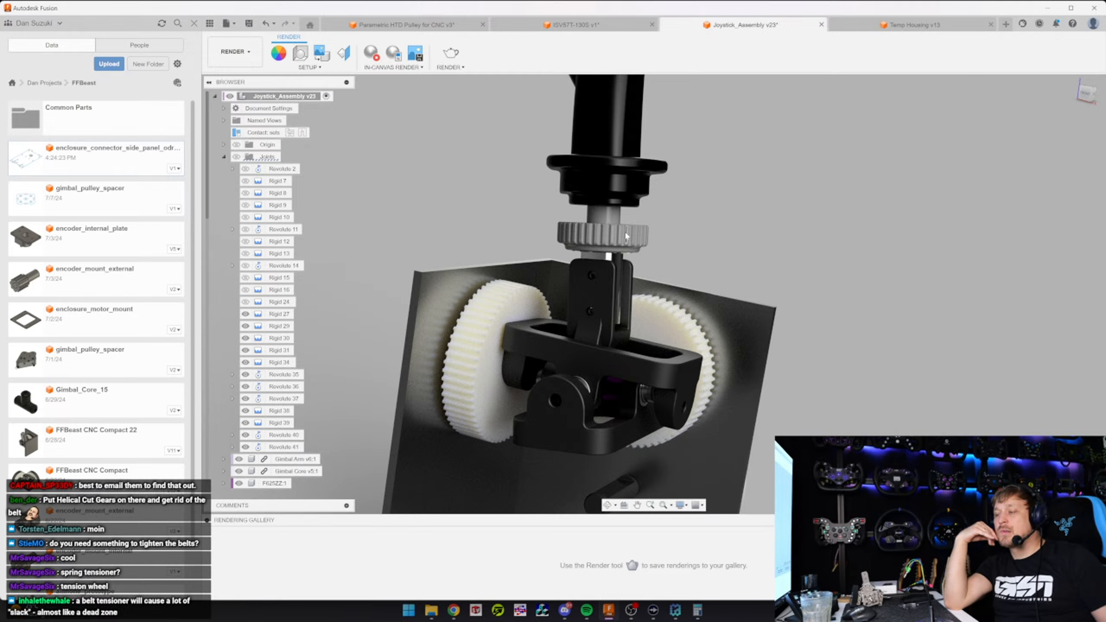
# Joint the 92981A205 shoulder screw to the Gimbal Arm v15 lug, flipped so its head faces outward, with a Rigid joint
pyautogui.click(372, 53)
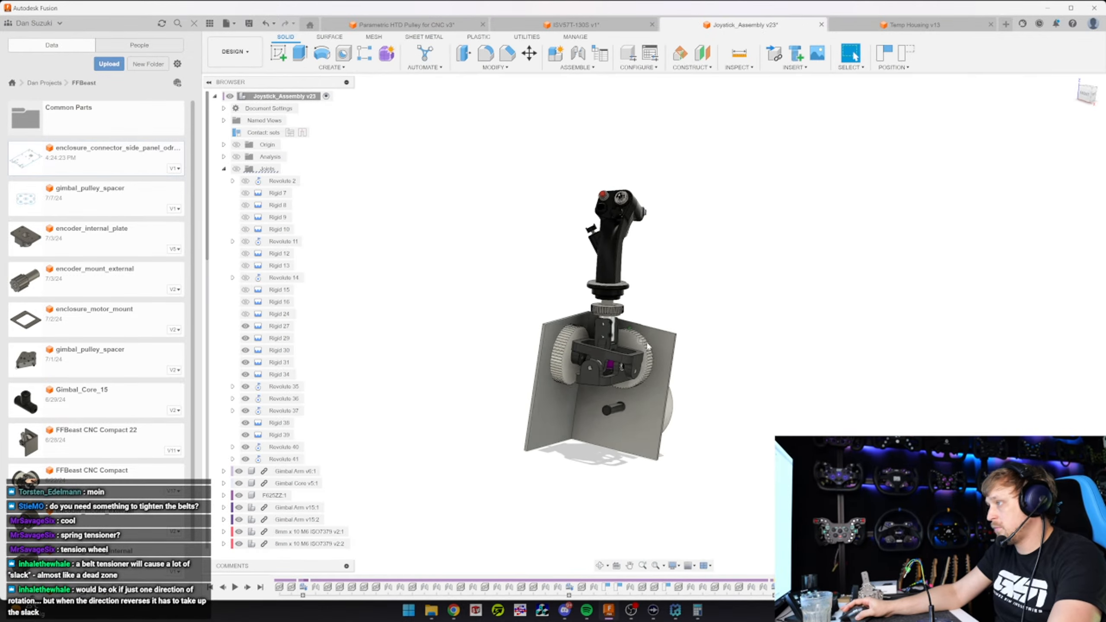
pyautogui.keyDown('shift'); pyautogui.moveTo(631, 349); pyautogui.dragTo(687, 409, button='middle'); pyautogui.keyUp('shift')
pyautogui.scroll(3, 687, 408)
pyautogui.press('j')
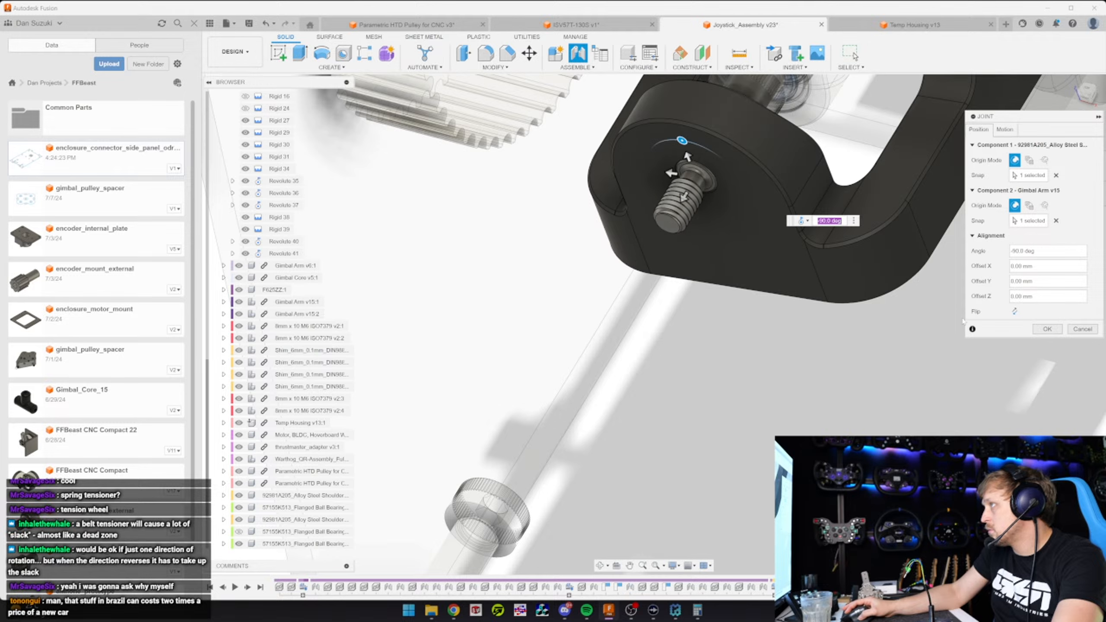
pyautogui.click(1015, 312)
pyautogui.click(1005, 130)
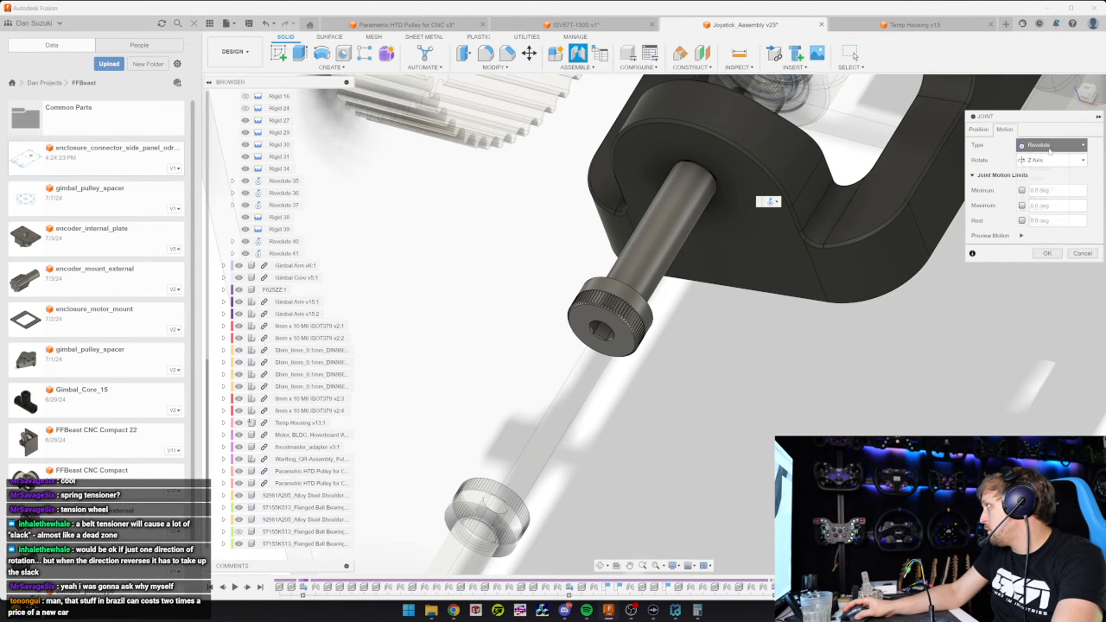
pyautogui.click(1052, 145)
pyautogui.click(1037, 156)
pyautogui.click(1048, 177)
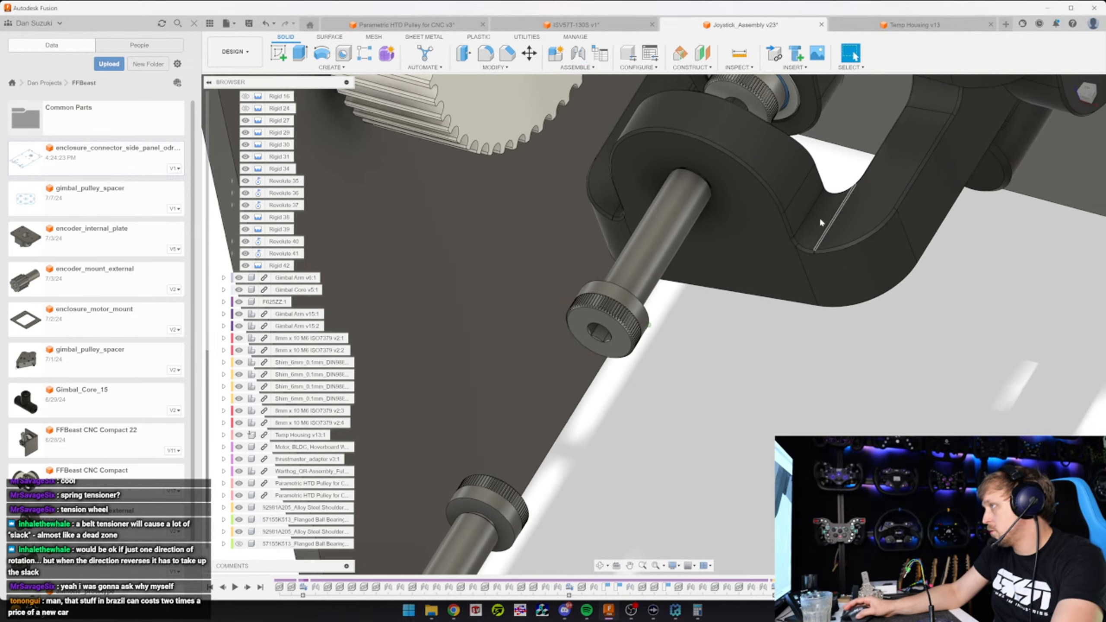
# Joint another shoulder screw to the side lug of the other gimbal arm with a Rigid joint and check both screws
pyautogui.press('j')
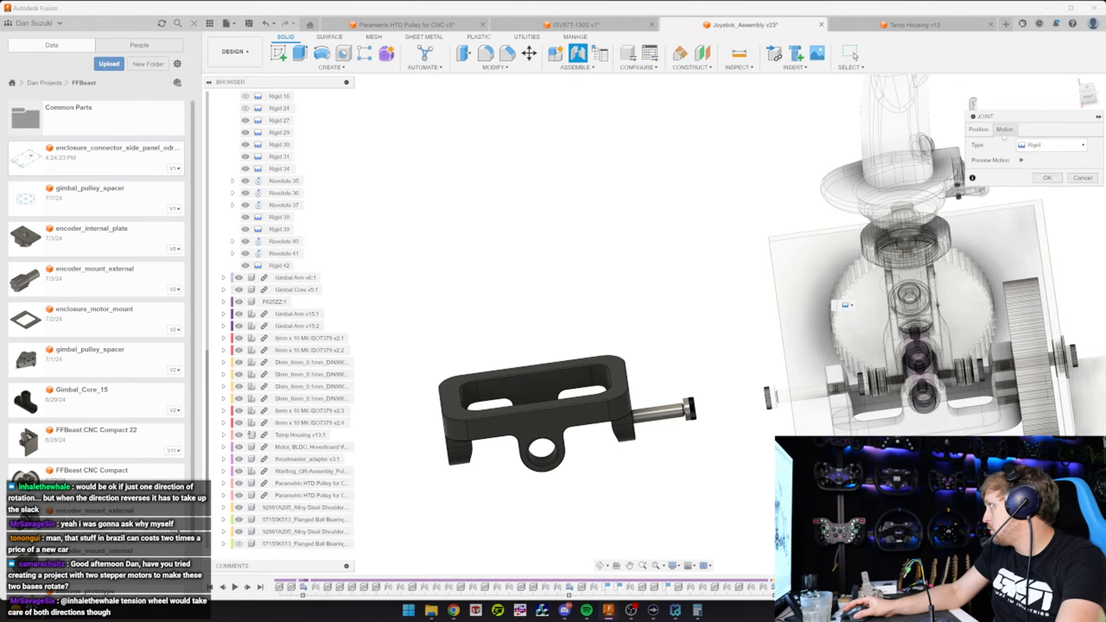
pyautogui.click(1047, 177)
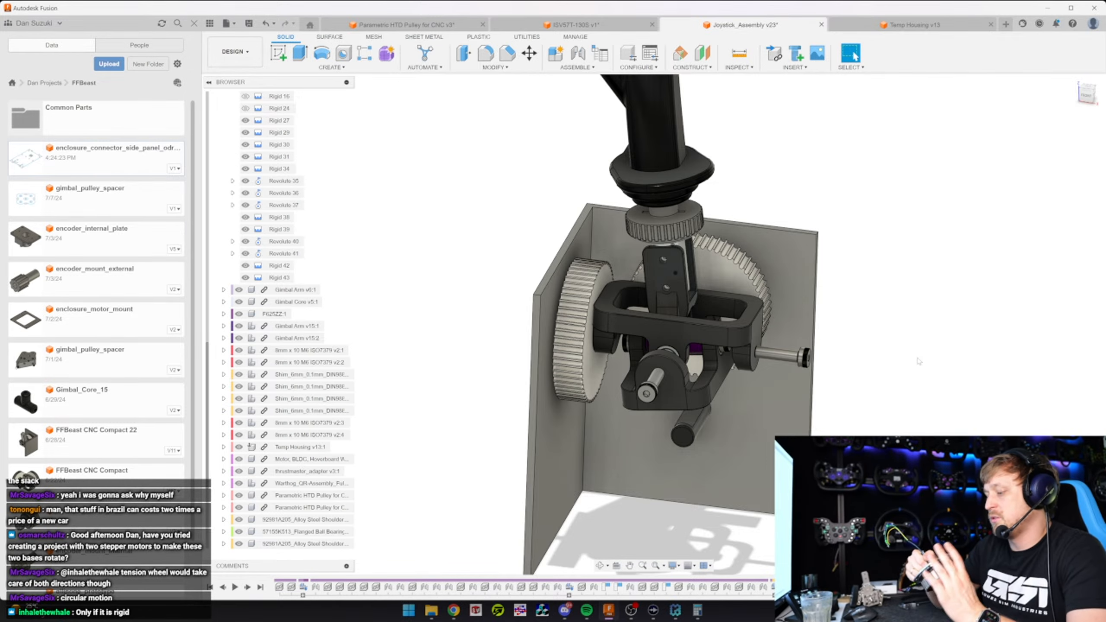
pyautogui.keyDown('shift'); pyautogui.moveTo(920, 360); pyautogui.dragTo(700, 273, button='middle'); pyautogui.keyUp('shift')
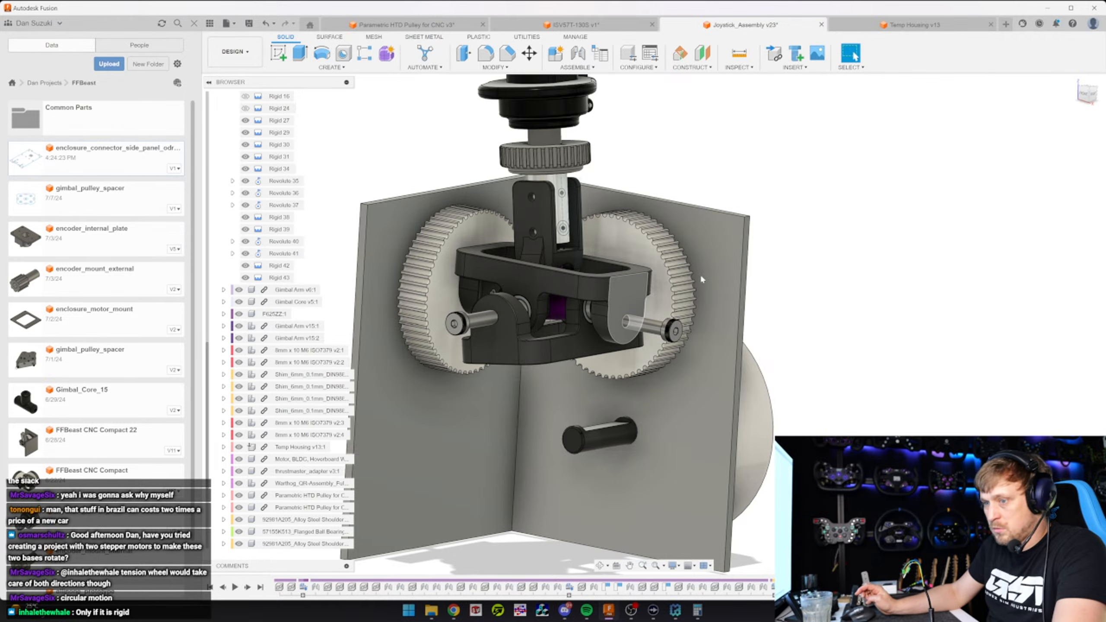
pyautogui.scroll(-3, 700, 273)
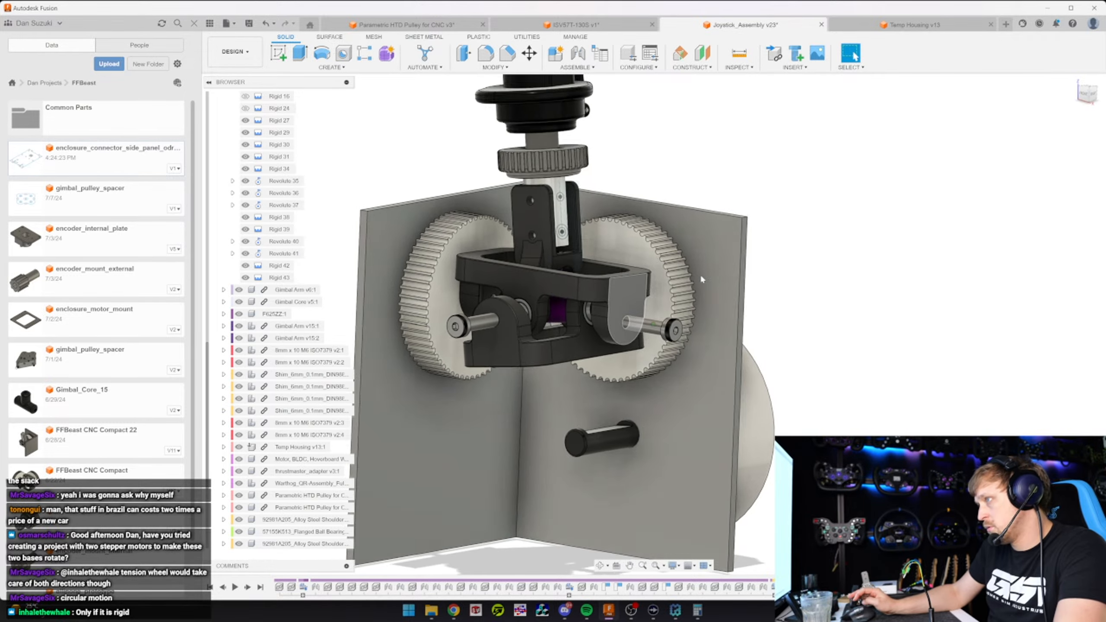
pyautogui.scroll(2, 687, 263)
pyautogui.keyDown('shift'); pyautogui.moveTo(687, 262); pyautogui.dragTo(622, 240, button='middle'); pyautogui.keyUp('shift')
# Switch to the Render workspace and start an in-canvas render of a close-up of the gimbal and pulleys
pyautogui.click(234, 52)
pyautogui.click(225, 111)
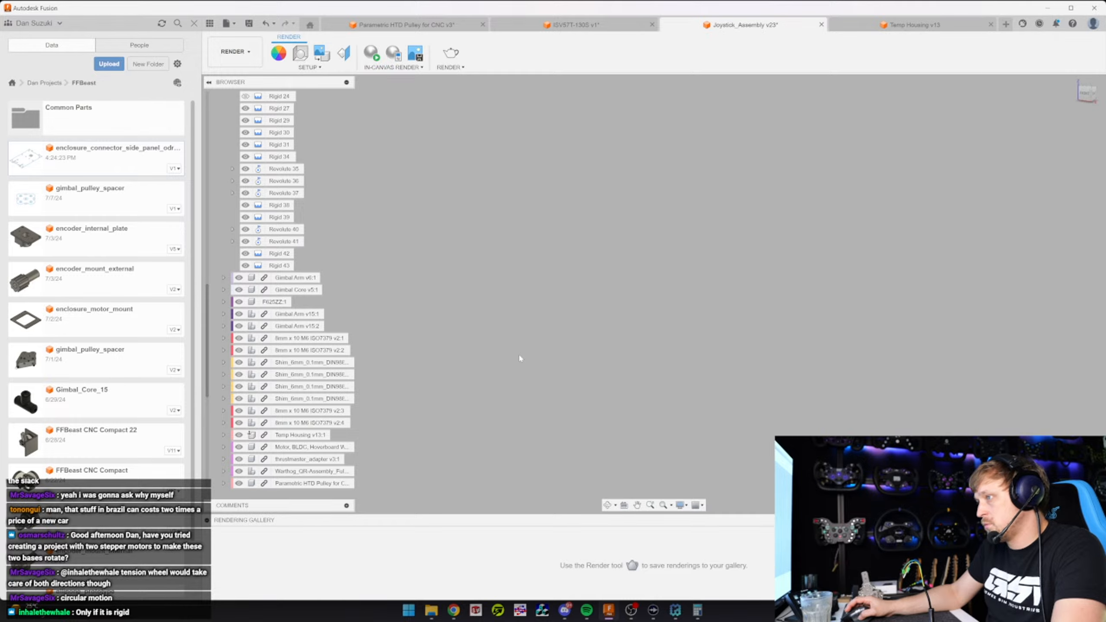
pyautogui.click(236, 52)
pyautogui.click(231, 77)
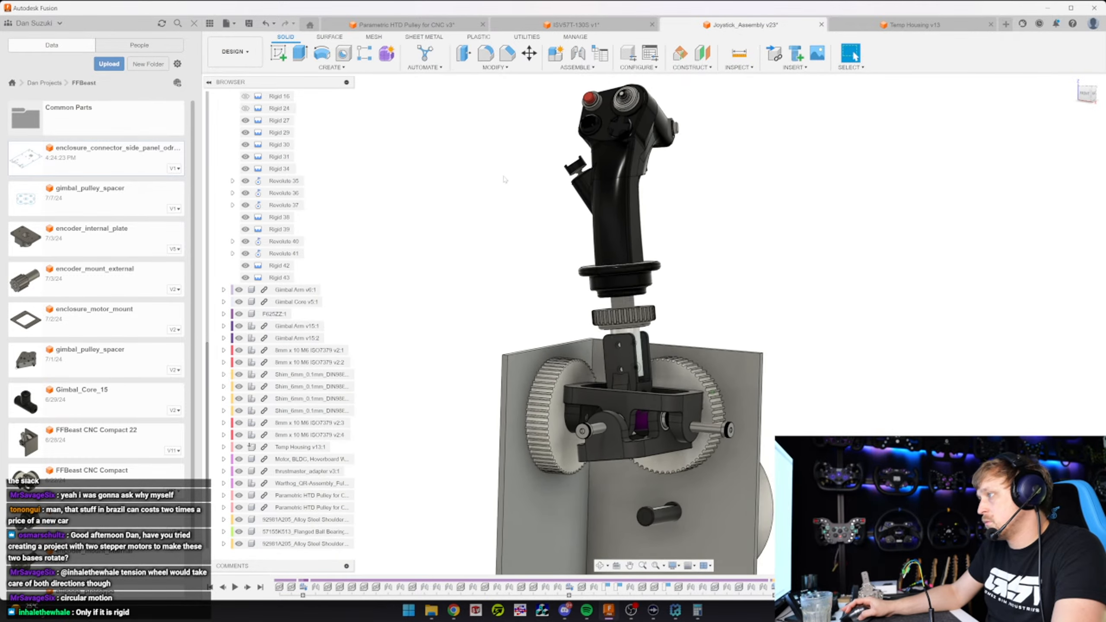
pyautogui.click(234, 52)
pyautogui.click(226, 112)
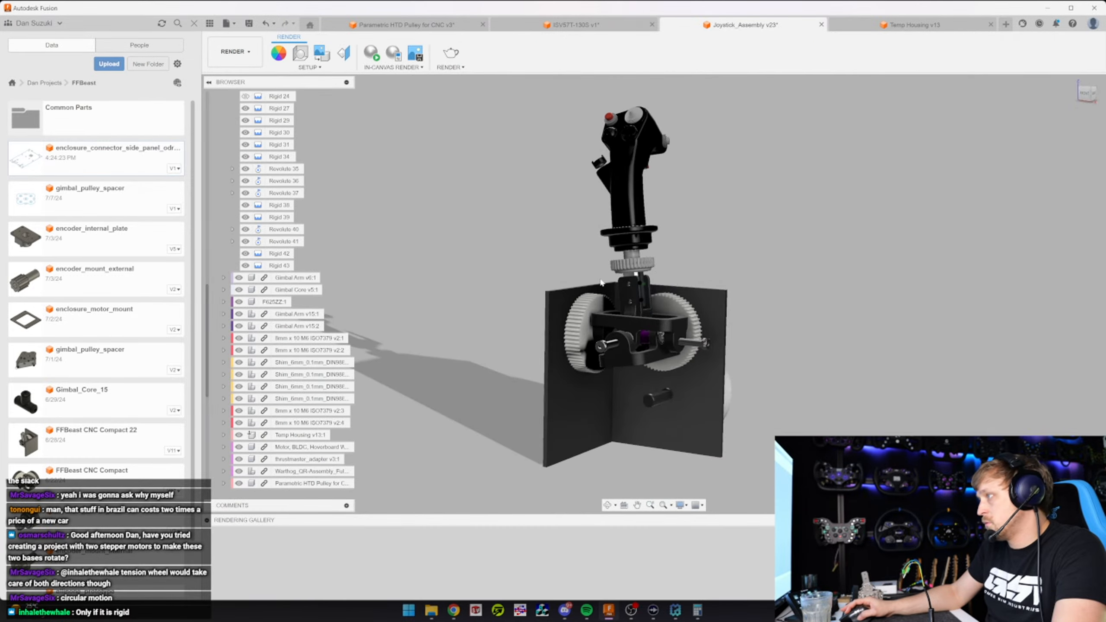
pyautogui.scroll(2, 619, 285)
pyautogui.scroll(5, 675, 436)
pyautogui.click(371, 53)
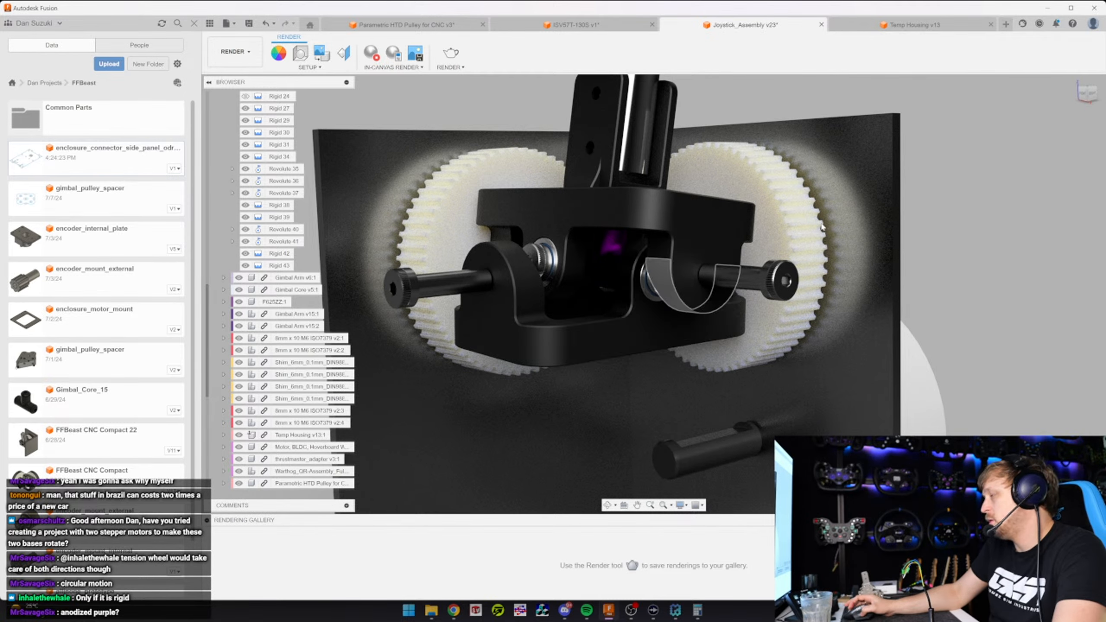
# Examine the rendered gimbal, shoulder screws and pulleys from several angles
pyautogui.keyDown('shift'); pyautogui.moveTo(426, 107); pyautogui.dragTo(449, 118, button='middle'); pyautogui.keyUp('shift')
pyautogui.keyDown('shift'); pyautogui.moveTo(740, 196); pyautogui.dragTo(784, 207, button='middle'); pyautogui.keyUp('shift')
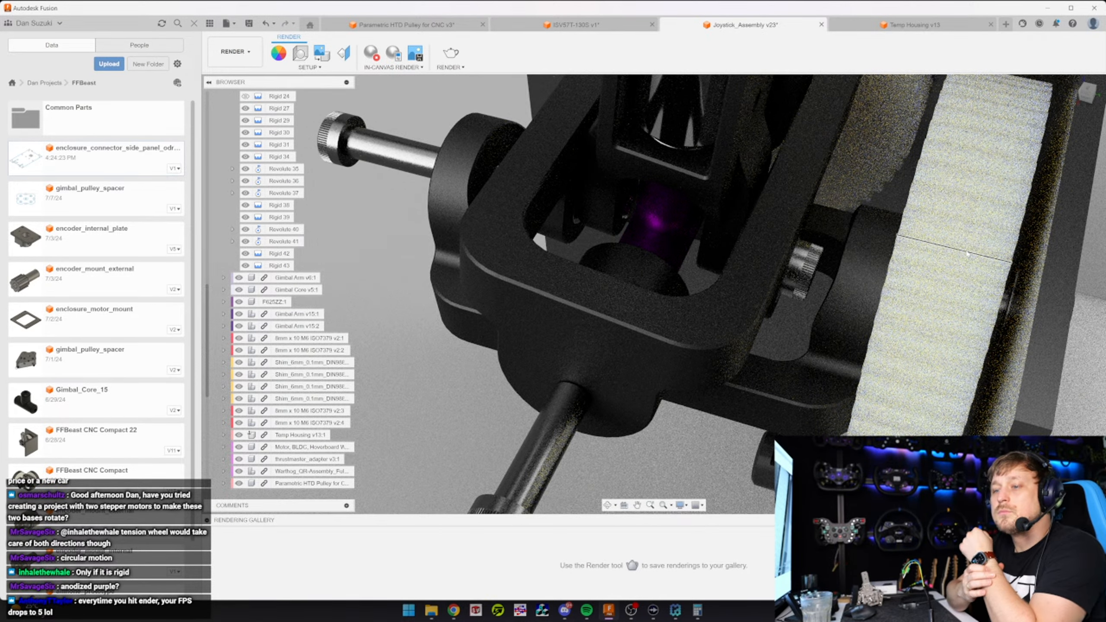
pyautogui.keyDown('shift'); pyautogui.moveTo(967, 254); pyautogui.dragTo(704, 360, button='middle'); pyautogui.keyUp('shift')
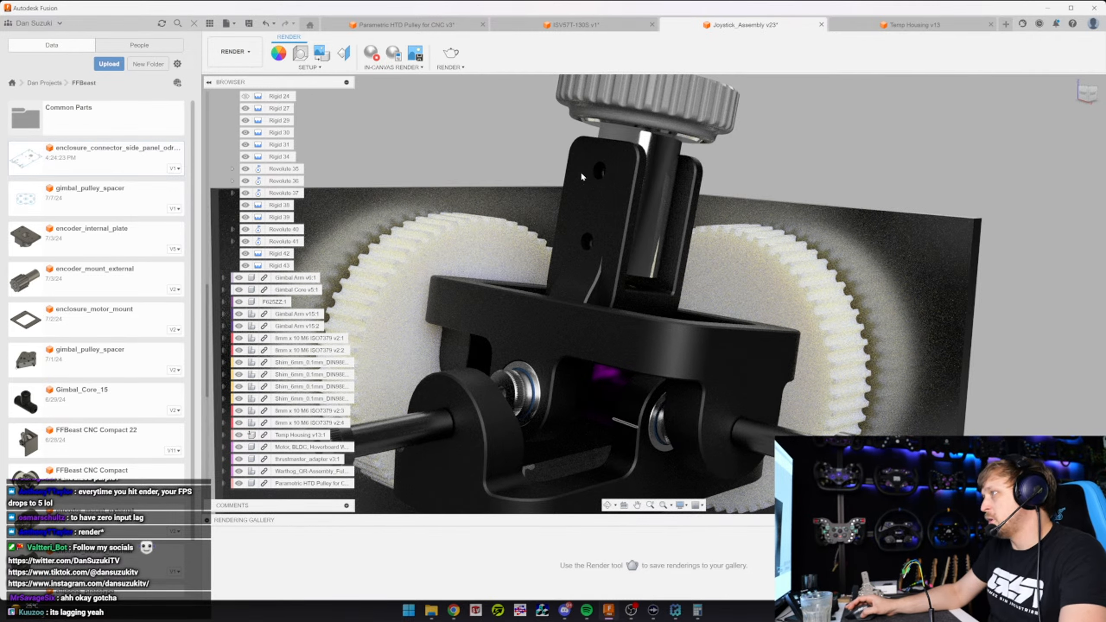
pyautogui.keyDown('shift'); pyautogui.moveTo(582, 171); pyautogui.dragTo(699, 143, button='middle'); pyautogui.keyUp('shift')
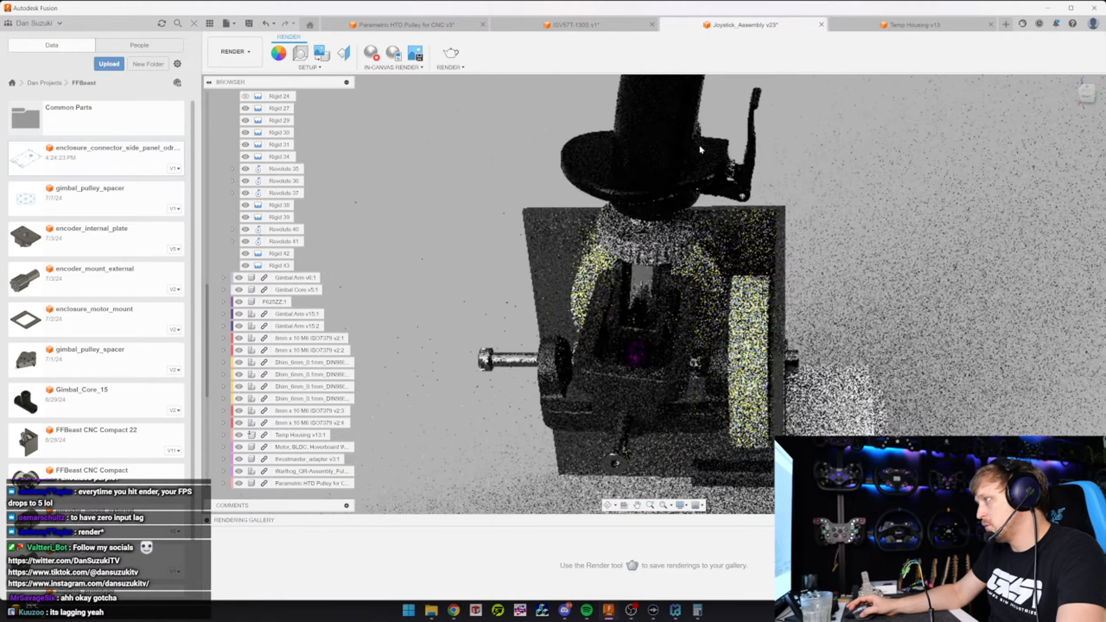
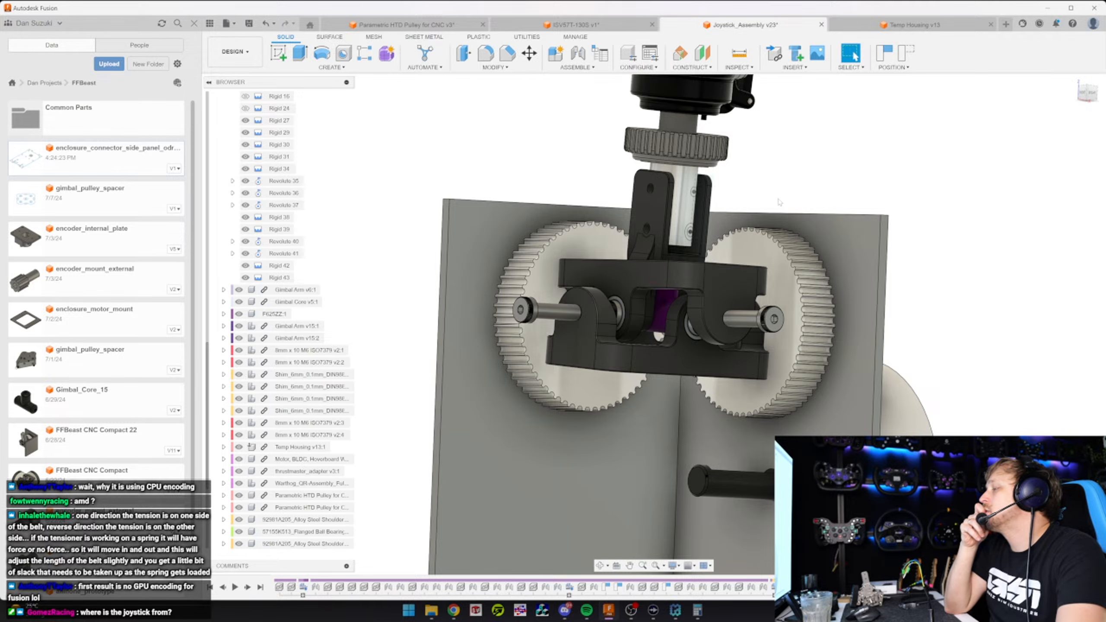
# Swing the joystick sideways in the Design workspace and examine how the gimbal arms and pulleys move
pyautogui.keyDown('shift'); pyautogui.moveTo(779, 202); pyautogui.dragTo(732, 420, button='middle'); pyautogui.keyUp('shift')
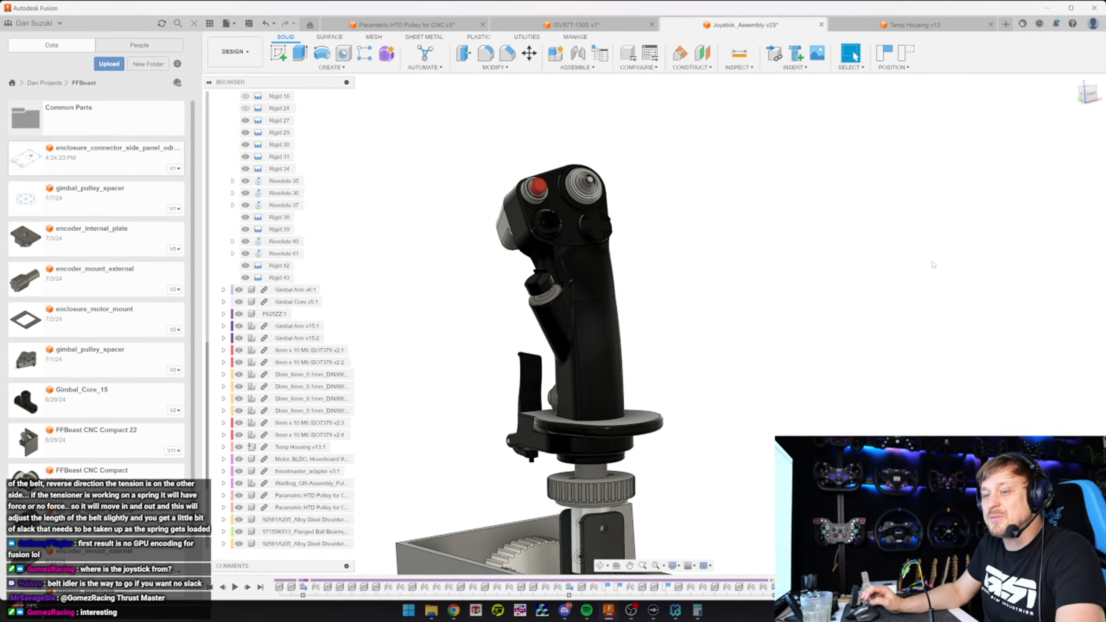
pyautogui.keyDown('shift'); pyautogui.moveTo(763, 349); pyautogui.dragTo(774, 337, button='middle'); pyautogui.keyUp('shift')
pyautogui.scroll(10, 609, 305)
pyautogui.keyDown('shift'); pyautogui.moveTo(392, 261); pyautogui.dragTo(859, 143, button='middle'); pyautogui.keyUp('shift')
pyautogui.scroll(-5, 857, 137)
pyautogui.keyDown('shift'); pyautogui.moveTo(806, 174); pyautogui.dragTo(685, 254, button='middle'); pyautogui.keyUp('shift')
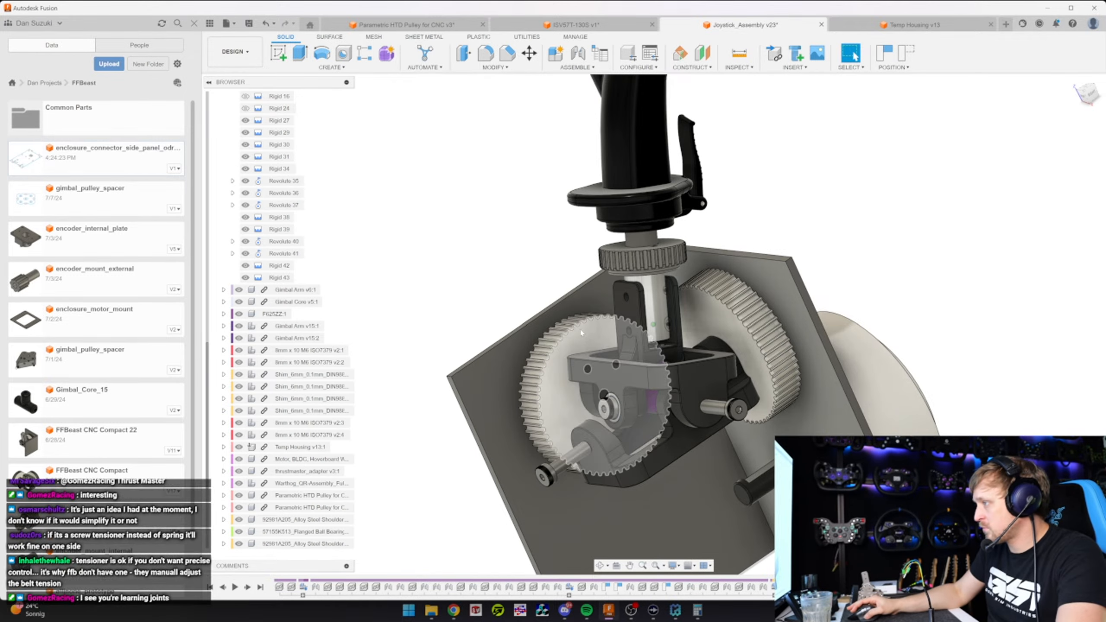
pyautogui.moveTo(618, 335); pyautogui.dragTo(562, 359)
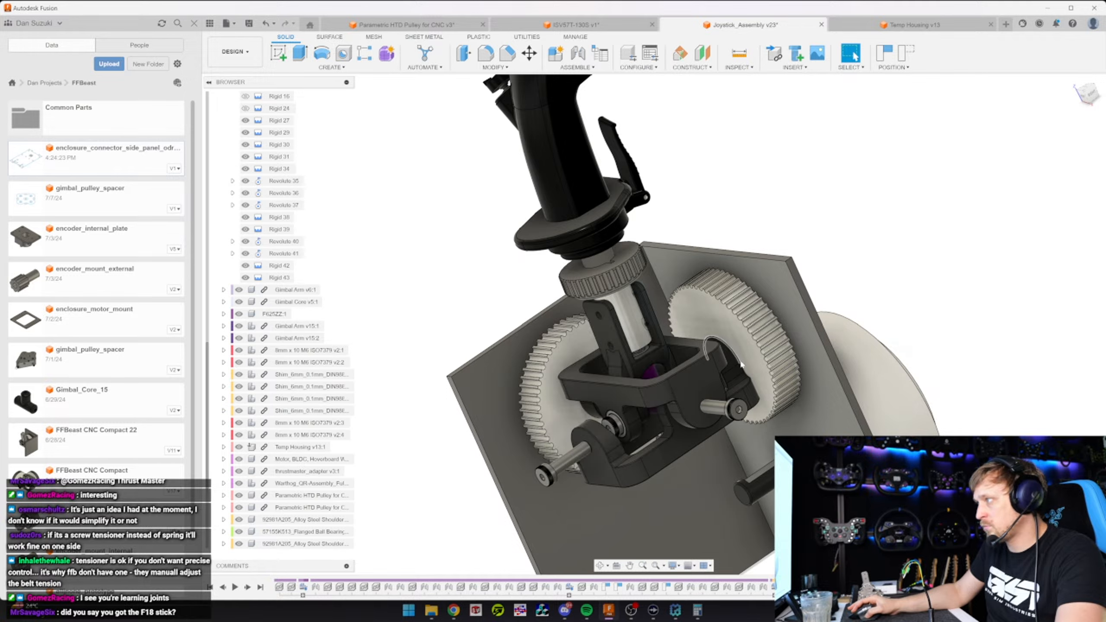
pyautogui.moveTo(745, 350); pyautogui.dragTo(753, 351)
pyautogui.keyDown('shift'); pyautogui.moveTo(755, 352); pyautogui.dragTo(719, 345, button='middle'); pyautogui.keyUp('shift')
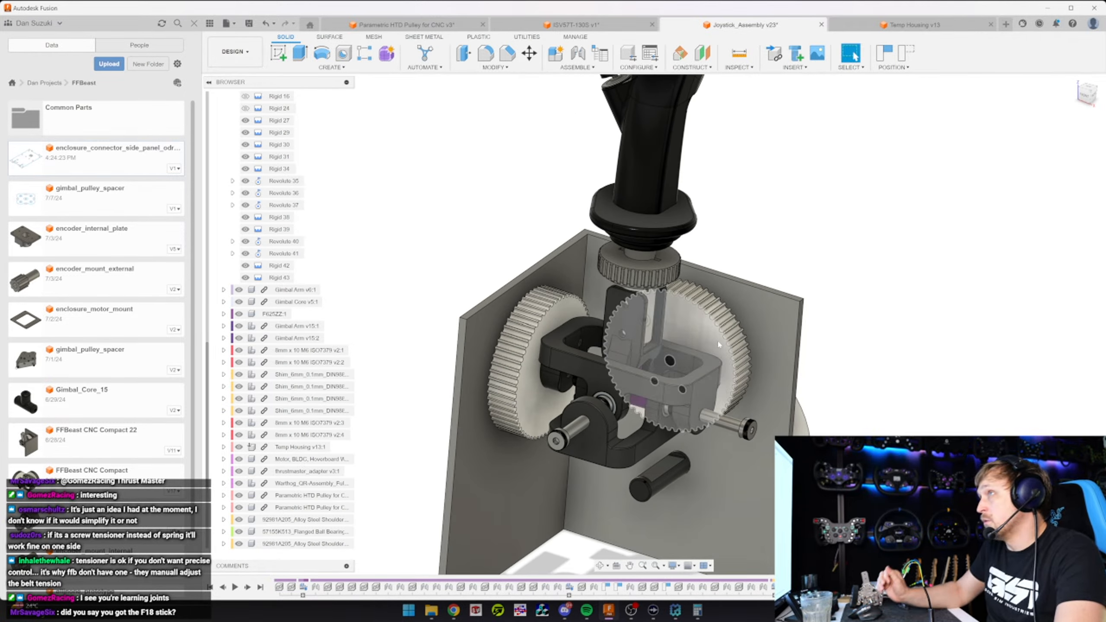
# Switch to the Parametric HTD Pulley for CNC design and finish its open tooth sketch
pyautogui.click(1085, 94)
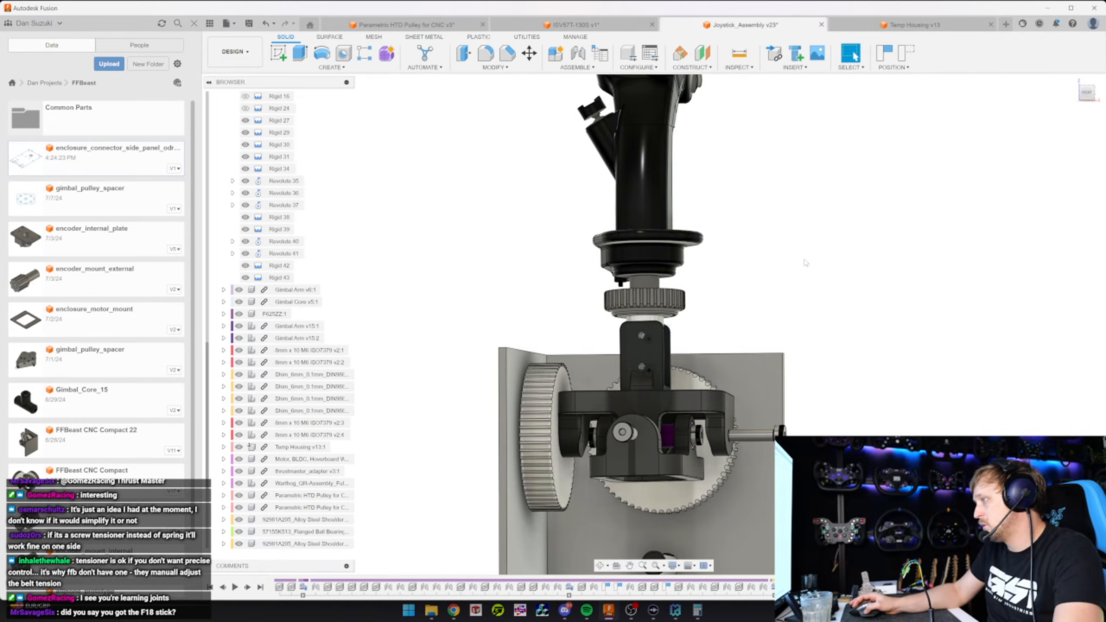
pyautogui.keyDown('shift'); pyautogui.moveTo(806, 263); pyautogui.dragTo(404, 57, button='middle'); pyautogui.keyUp('shift')
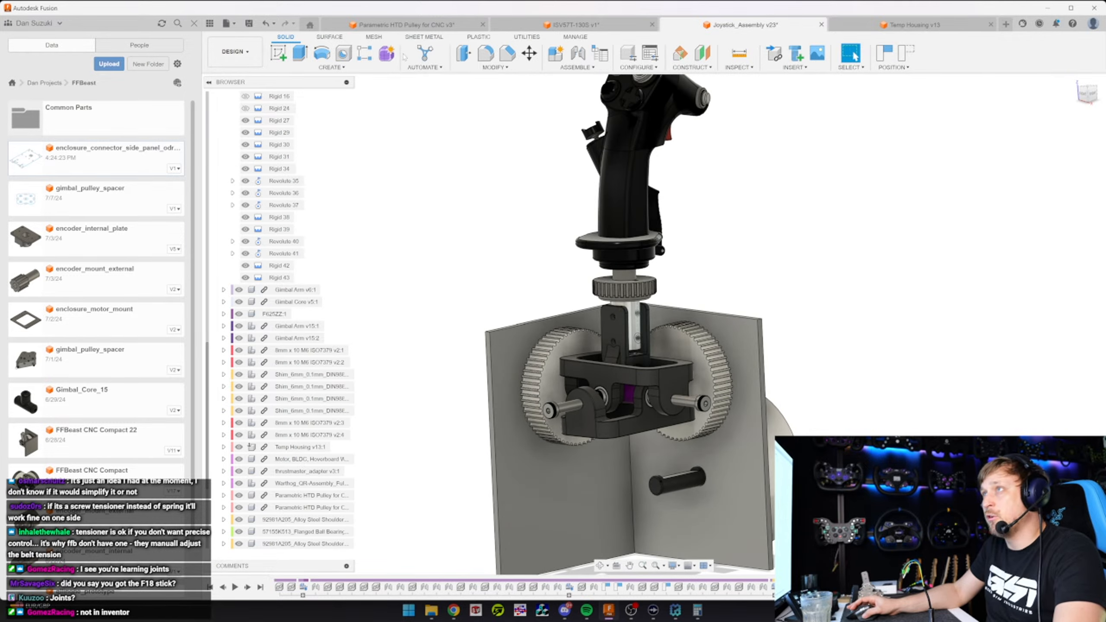
pyautogui.click(405, 24)
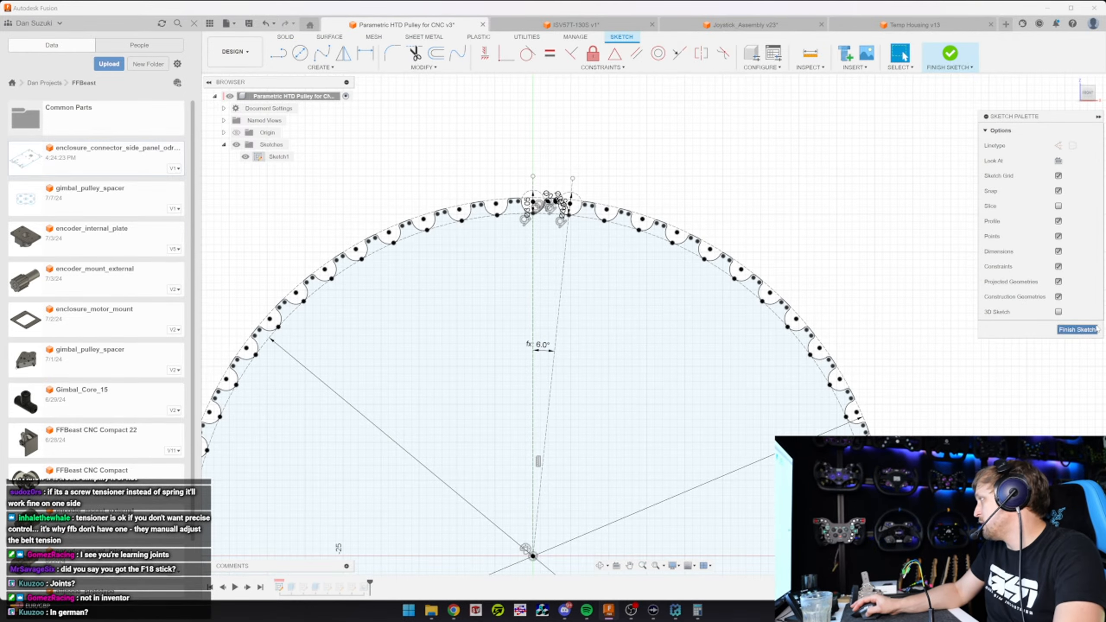
pyautogui.click(1096, 329)
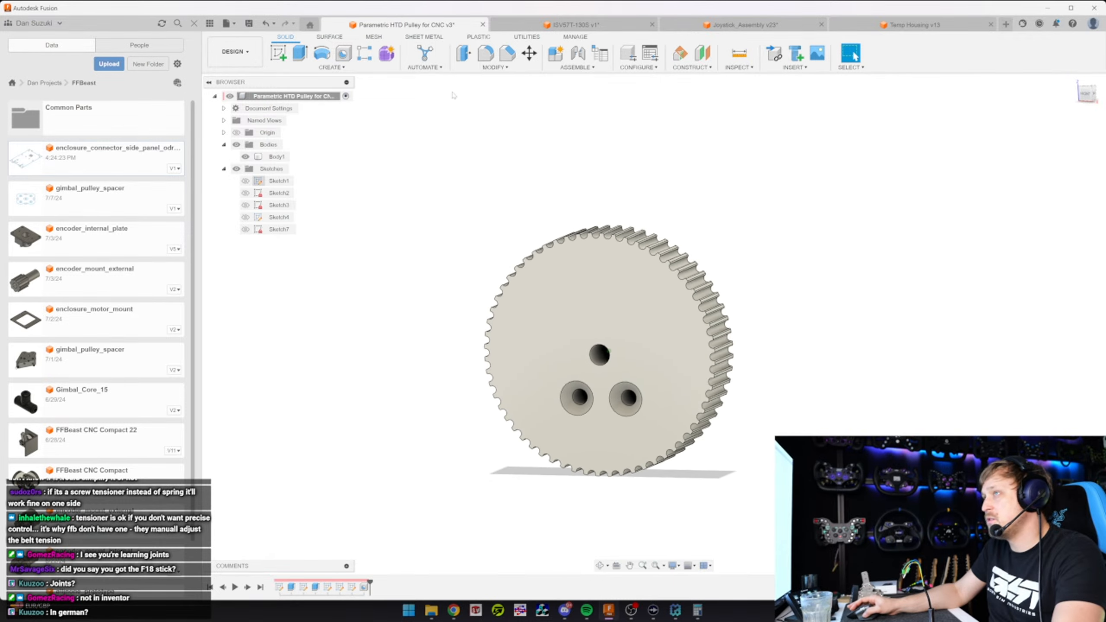
# Set the pulley's Teeth user parameter to 120 and apply the change
pyautogui.click(496, 67)
pyautogui.click(488, 304)
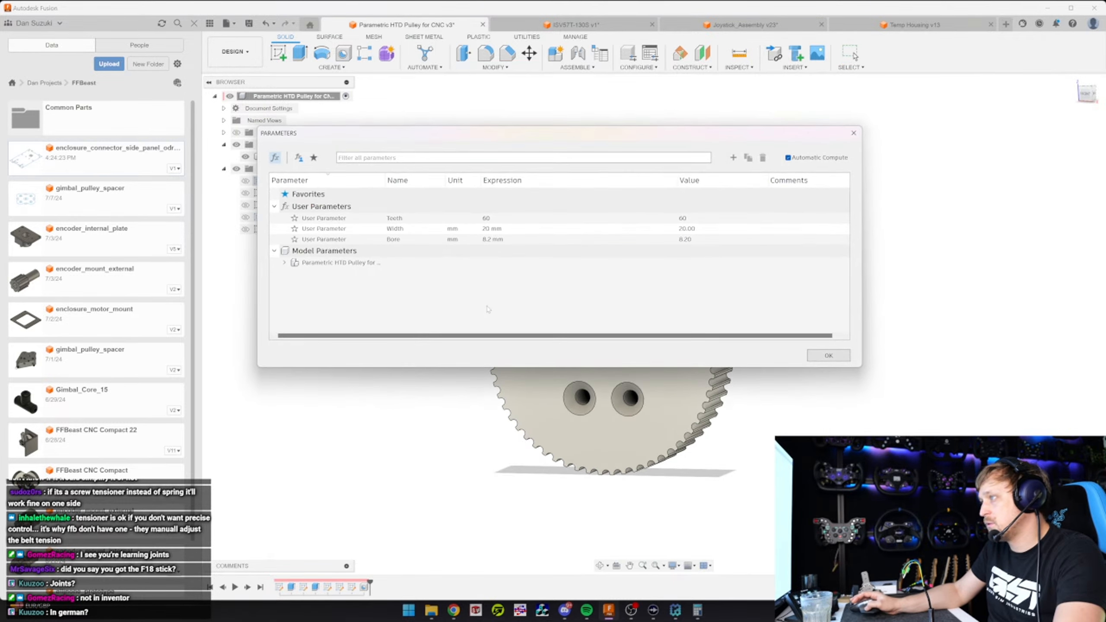
pyautogui.doubleClick(673, 218)
pyautogui.write('12')
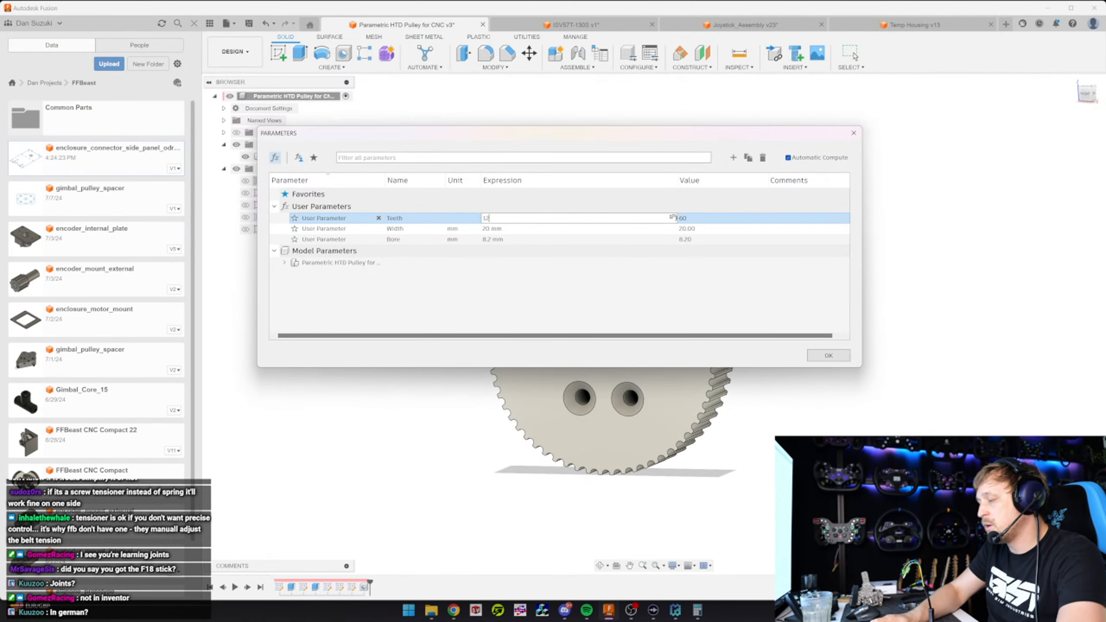
pyautogui.write('0')
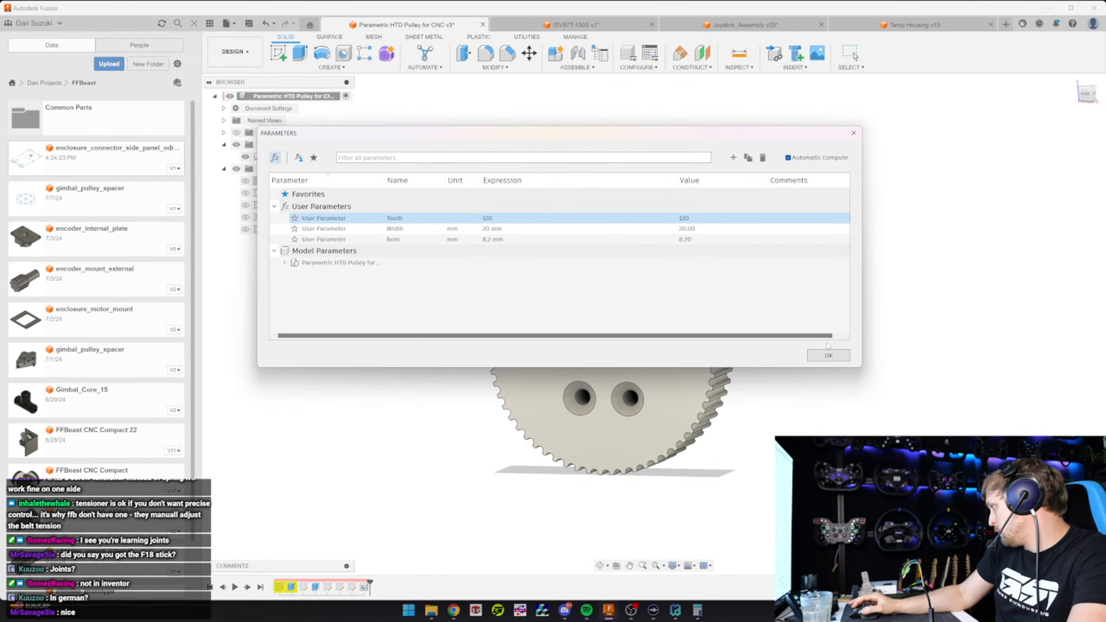
pyautogui.click(817, 354)
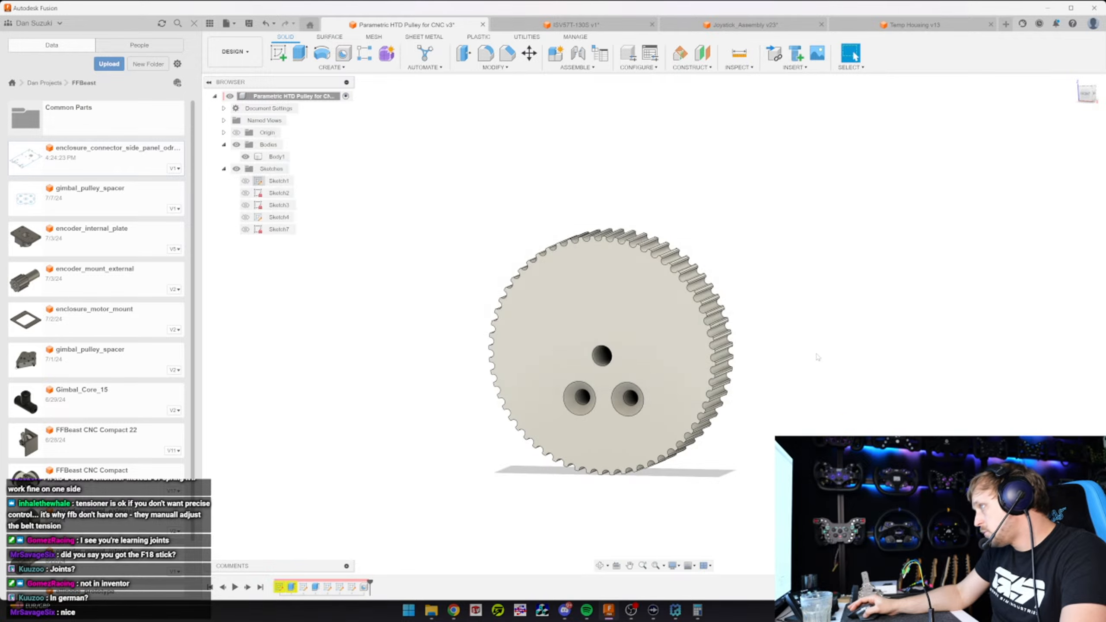
# Change the pulley's Teeth user parameter to 50 and apply it
pyautogui.click(481, 67)
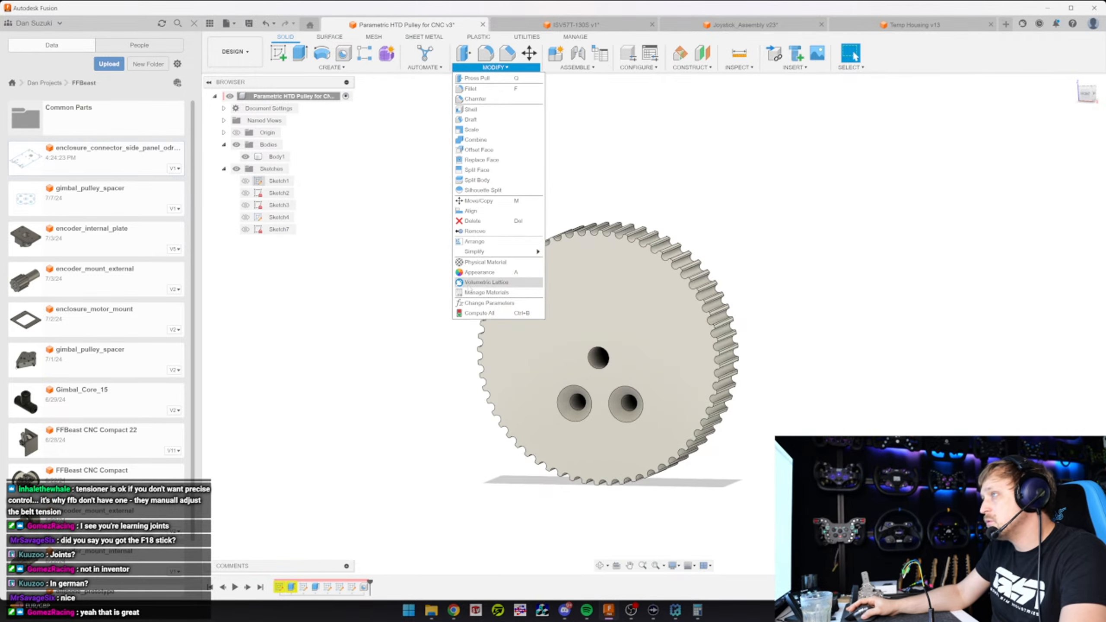
pyautogui.click(484, 303)
pyautogui.doubleClick(522, 219)
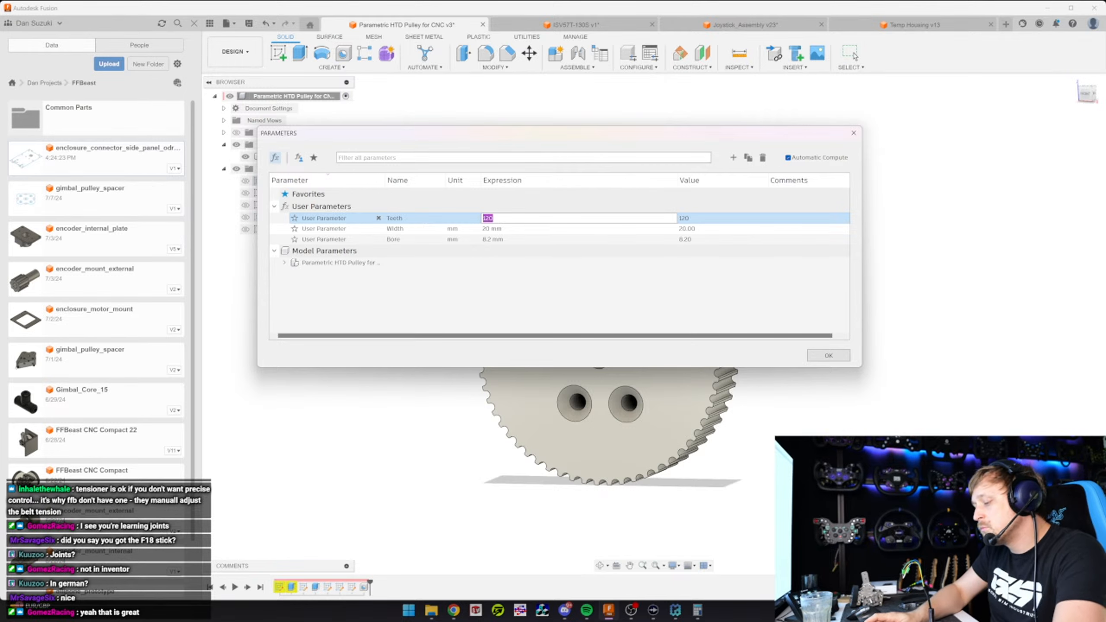
pyautogui.write('50')
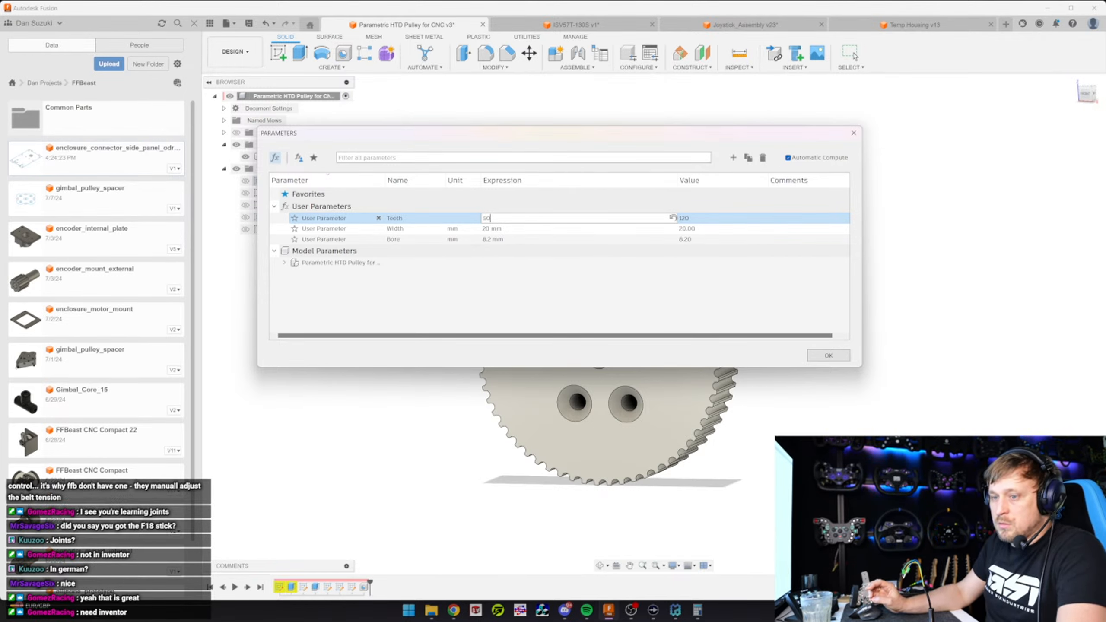
pyautogui.click(828, 355)
# Change the pulley's Teeth user parameter to 72 and apply it
pyautogui.click(495, 67)
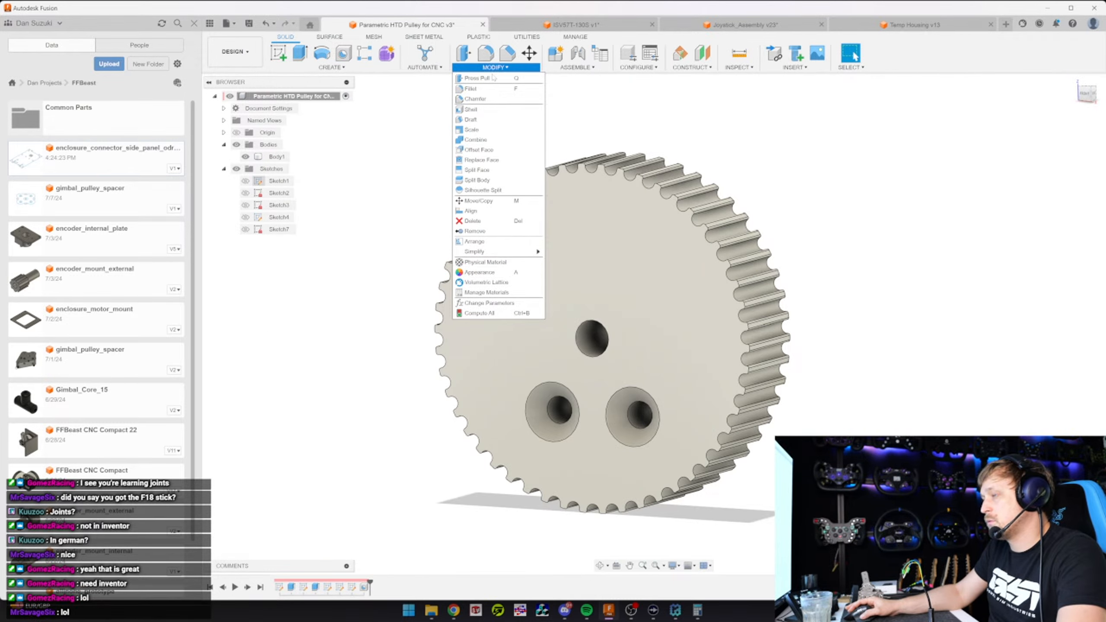
pyautogui.click(484, 303)
pyautogui.click(566, 218)
pyautogui.write('72')
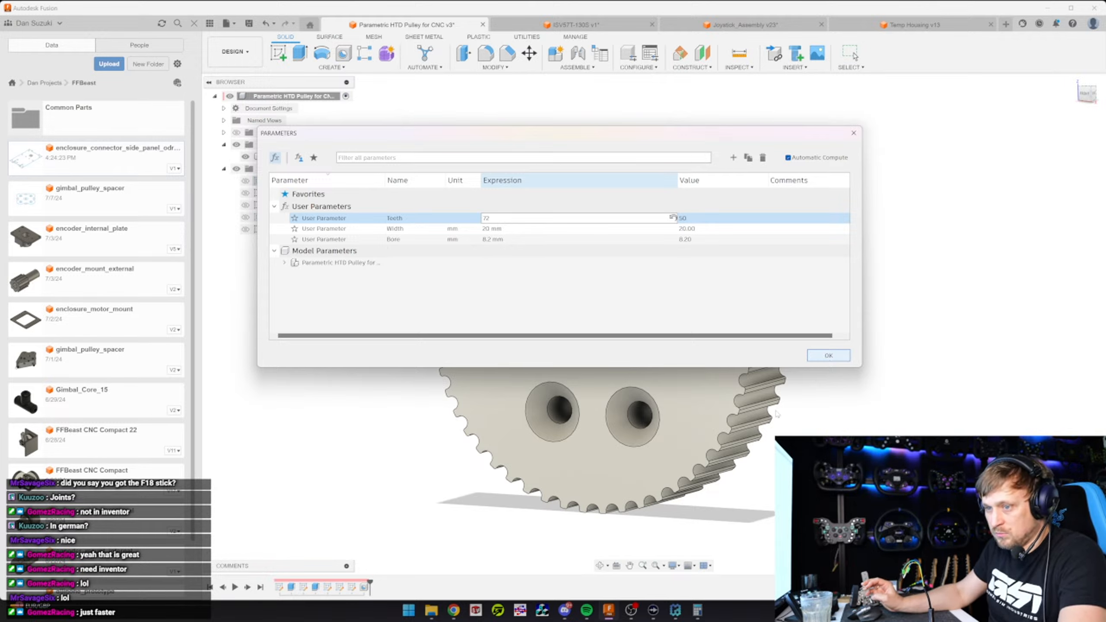
pyautogui.click(828, 355)
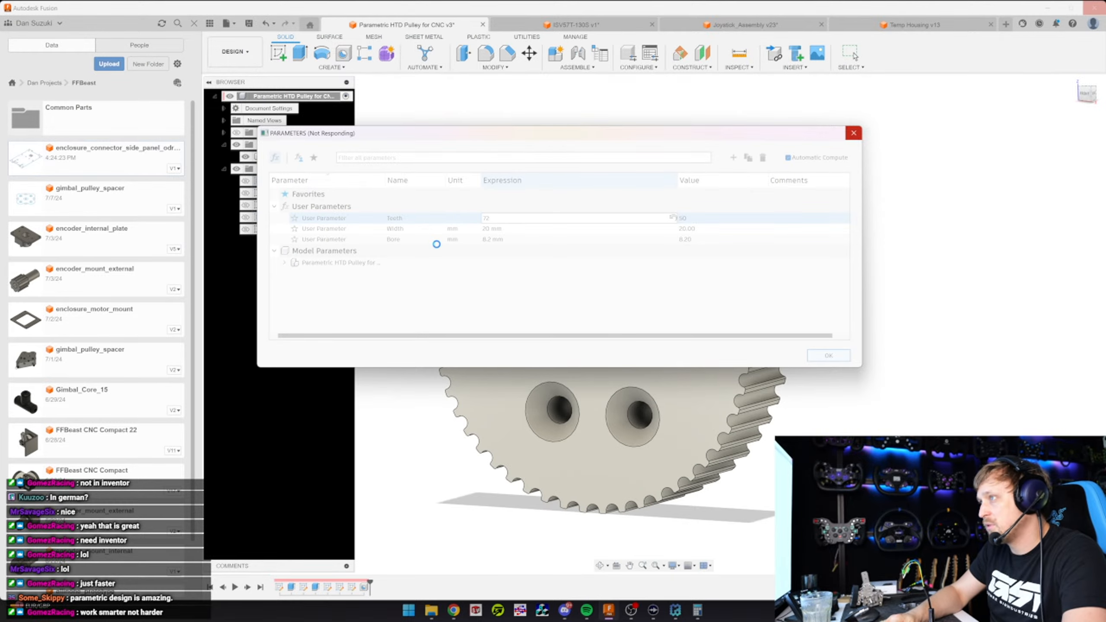
# Search the computer for Inventor and try to launch Autodesk Inventor Professional 2025
pyautogui.press('super')
pyautogui.write('inv')
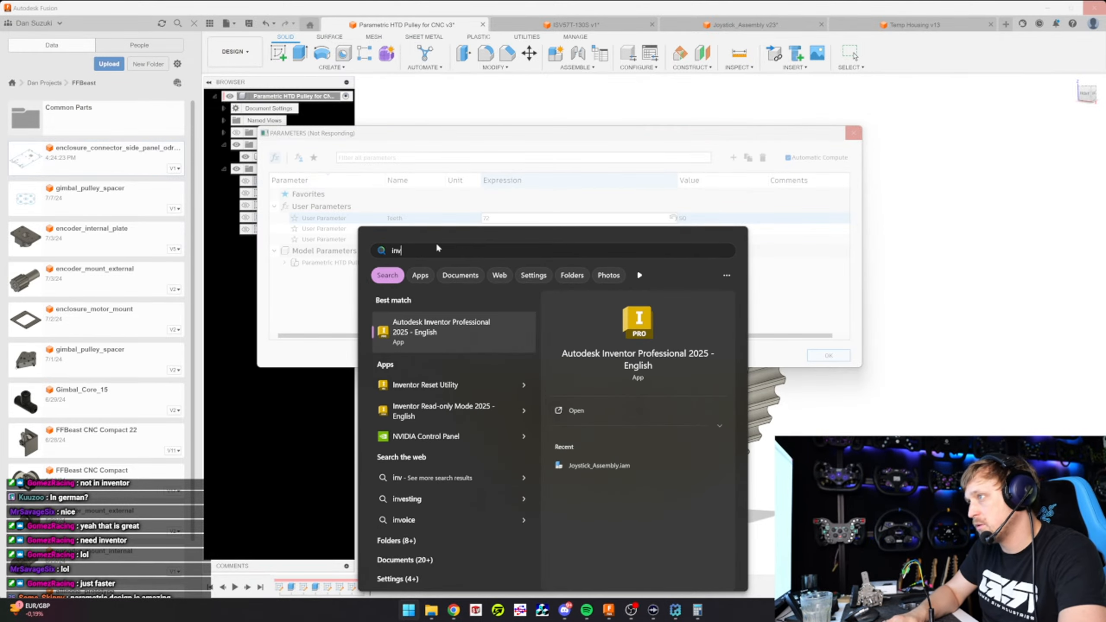
pyautogui.press('Return')
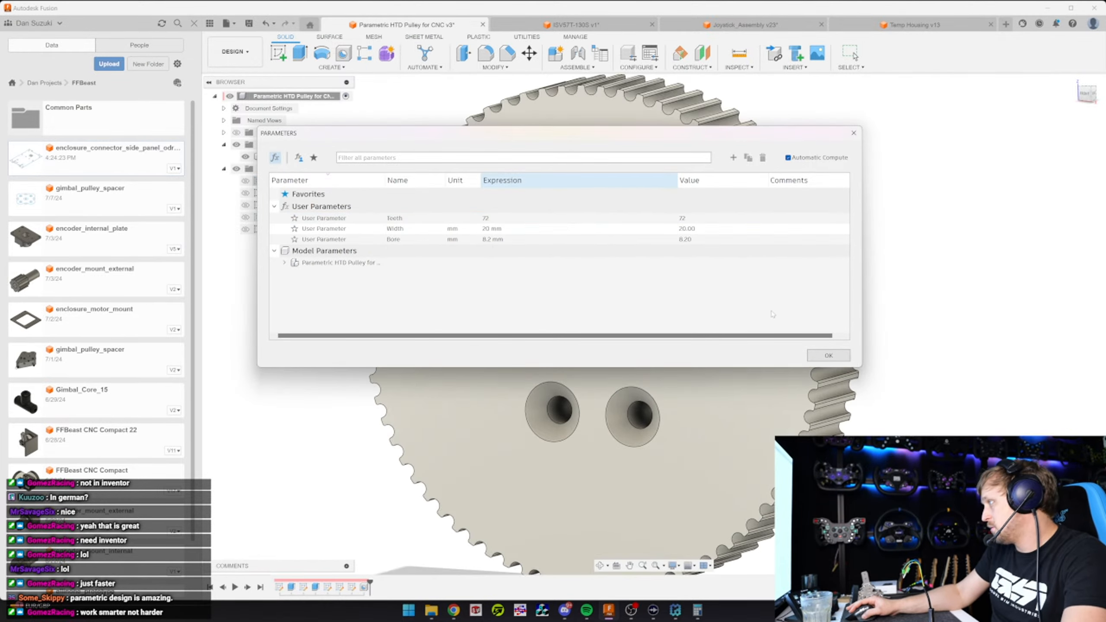
# Set the pulley's Teeth user parameter to 60 and apply the change
pyautogui.click(495, 67)
pyautogui.click(514, 314)
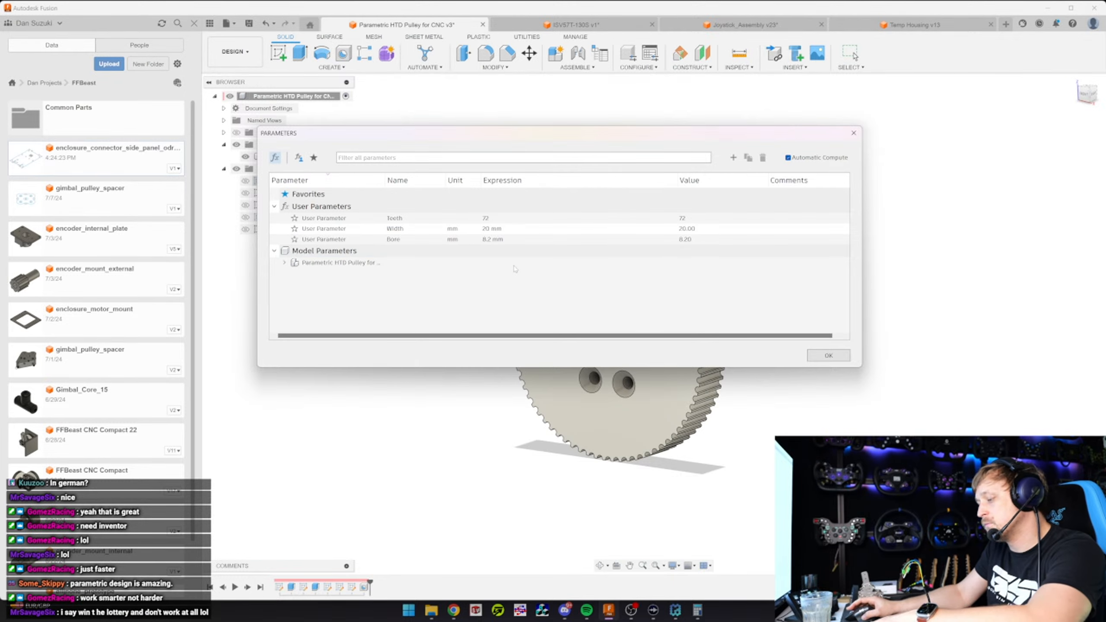
pyautogui.click(567, 218)
pyautogui.write('60')
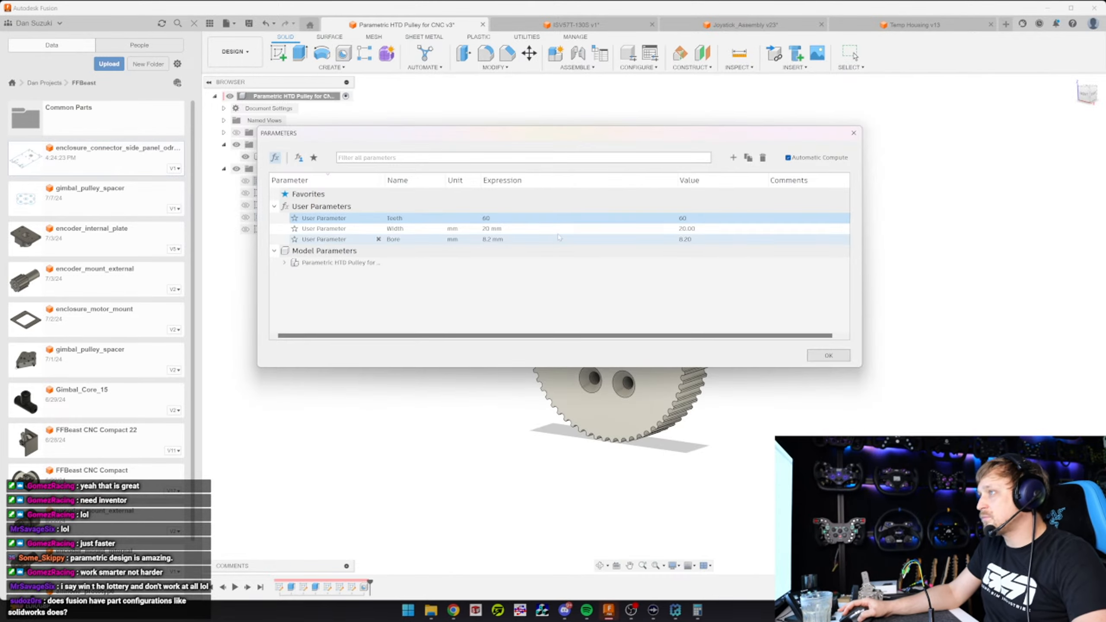
pyautogui.click(828, 355)
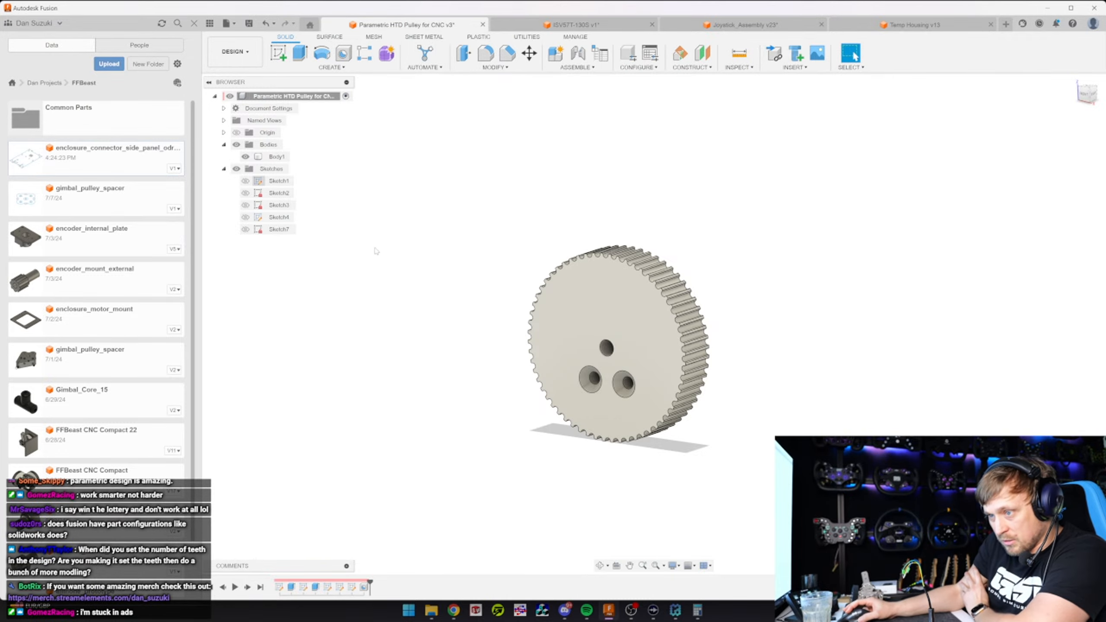
# Open the pulley's Sketch1 and examine the Teeth-based expressions behind the two circle diameters and the tooth angle, leaving them unedited
pyautogui.doubleClick(279, 180)
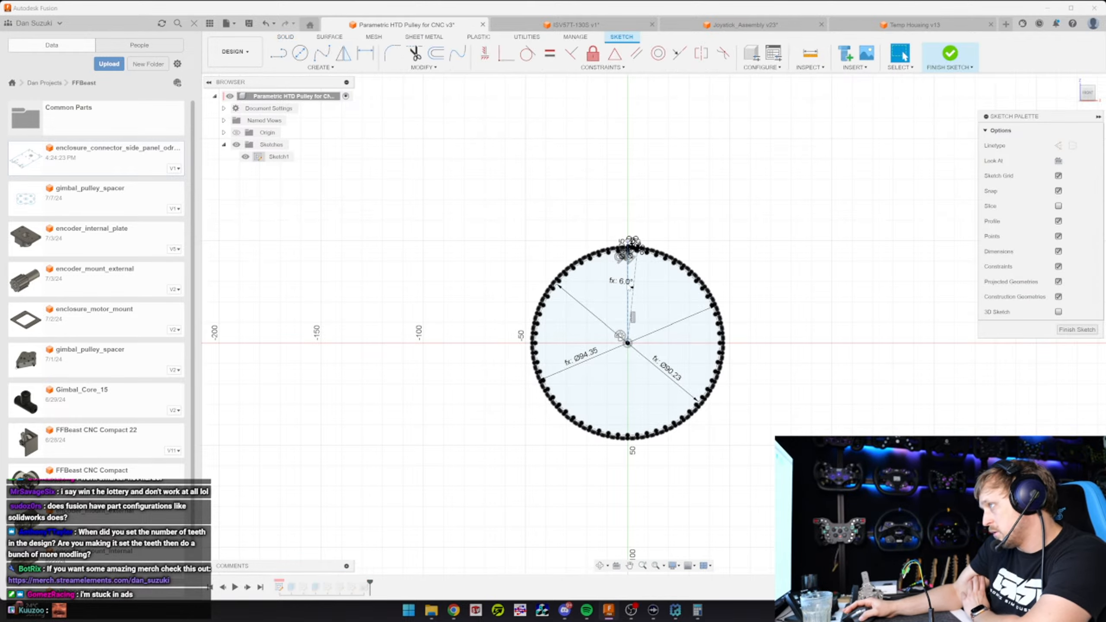
pyautogui.scroll(5, 627, 279)
pyautogui.moveTo(514, 481); pyautogui.dragTo(463, 226, button='middle')
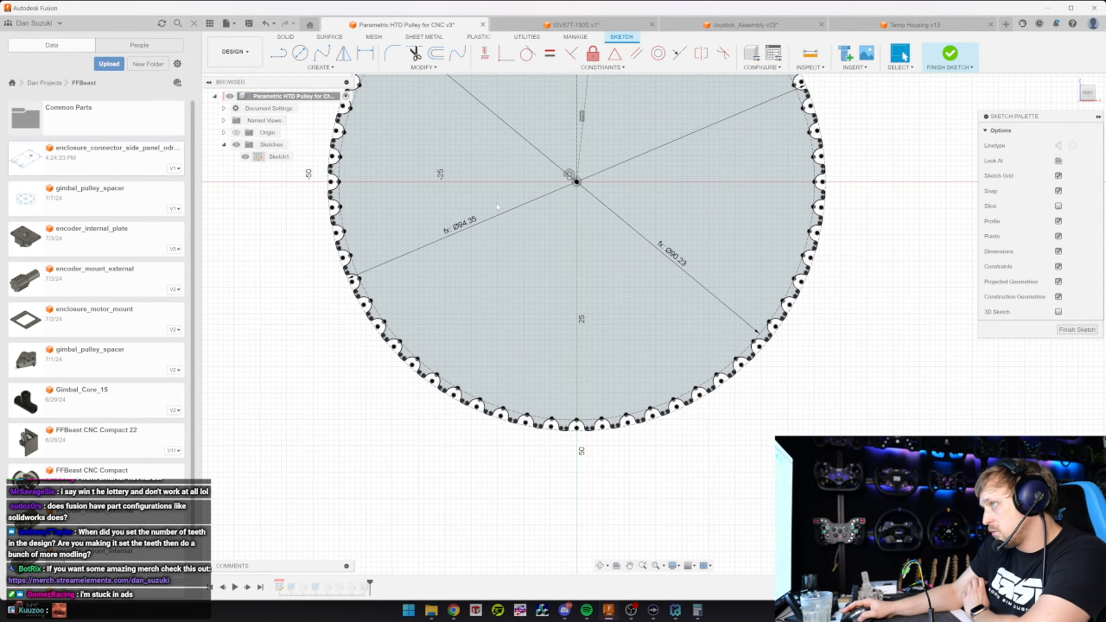
pyautogui.doubleClick(463, 226)
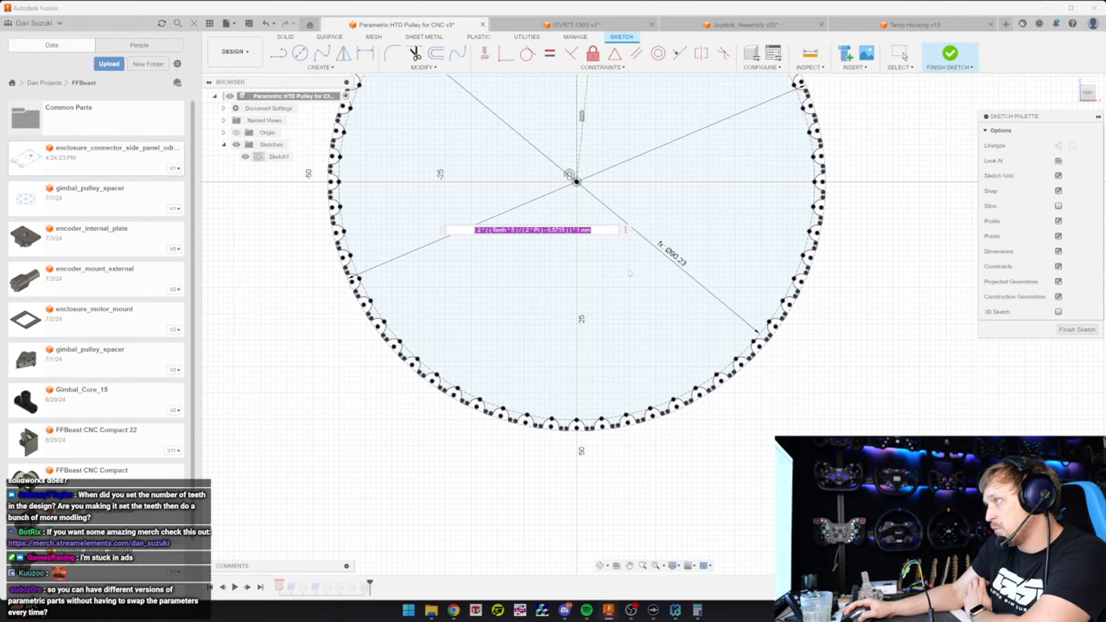
pyautogui.click(675, 266)
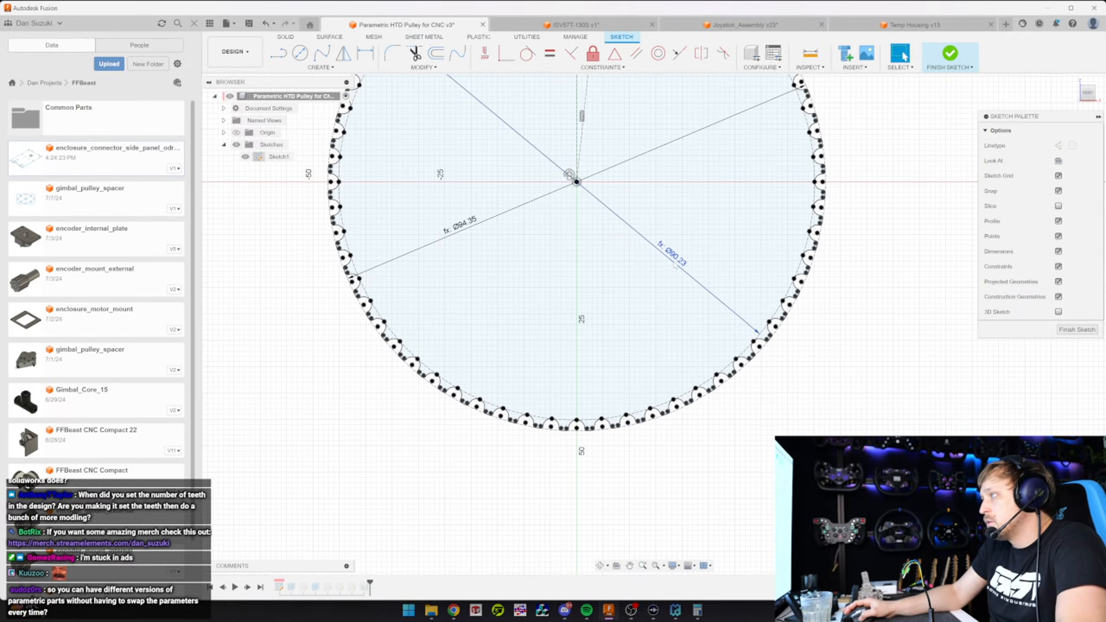
pyautogui.doubleClick(675, 266)
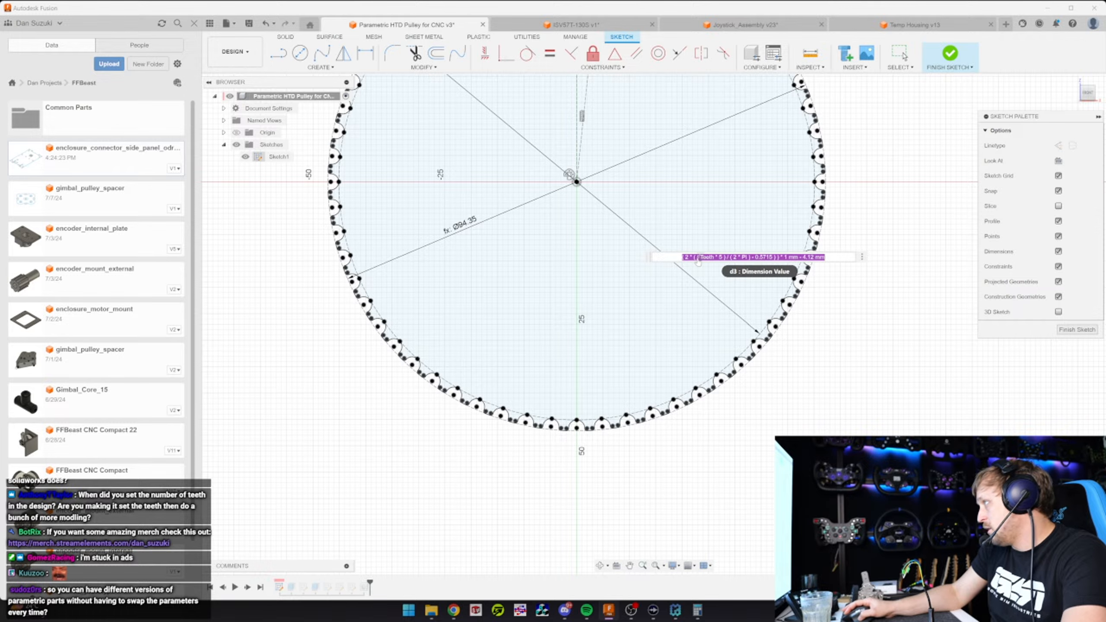
pyautogui.press('Escape')
pyautogui.moveTo(874, 243)
pyautogui.mouseDown(button='middle')
pyautogui.moveTo(876, 353)
pyautogui.moveTo(901, 450)
pyautogui.mouseUp(button='middle')
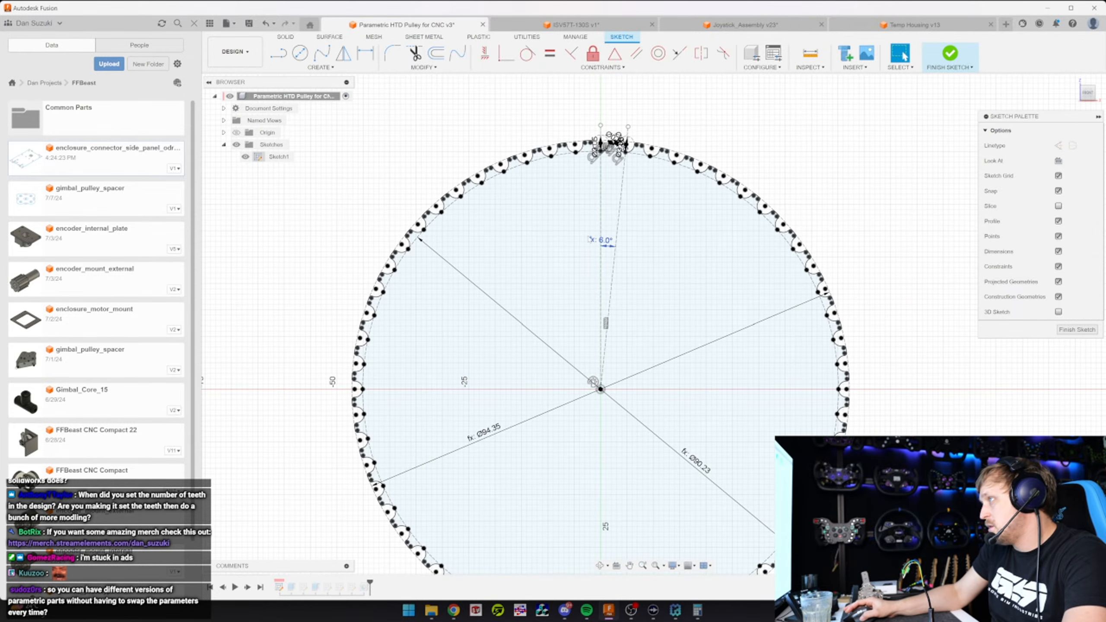
pyautogui.doubleClick(603, 240)
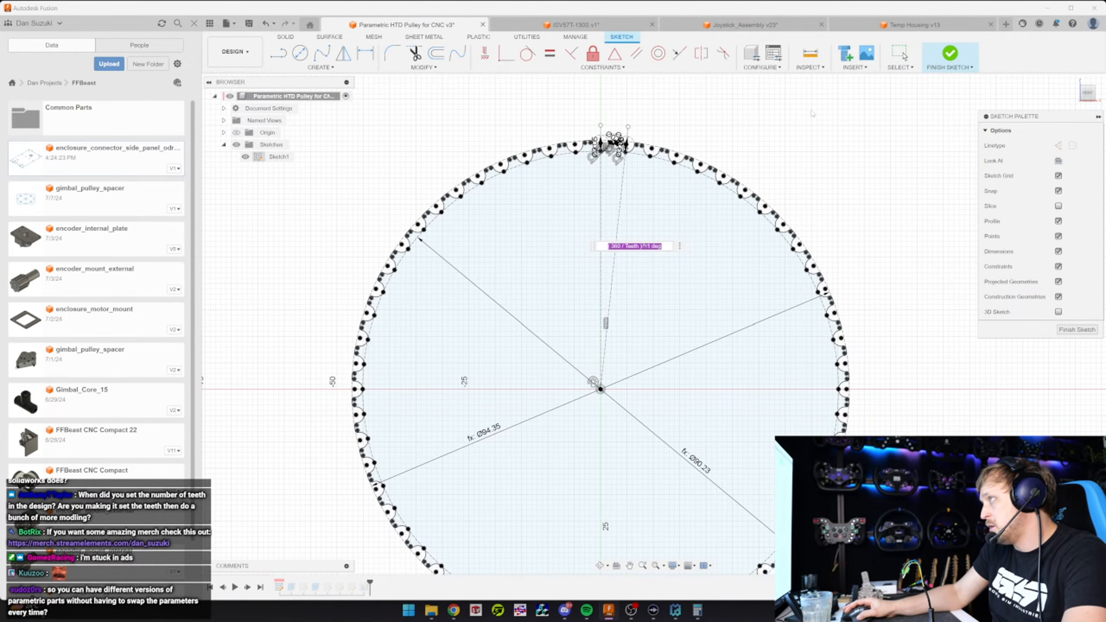
pyautogui.press('Escape')
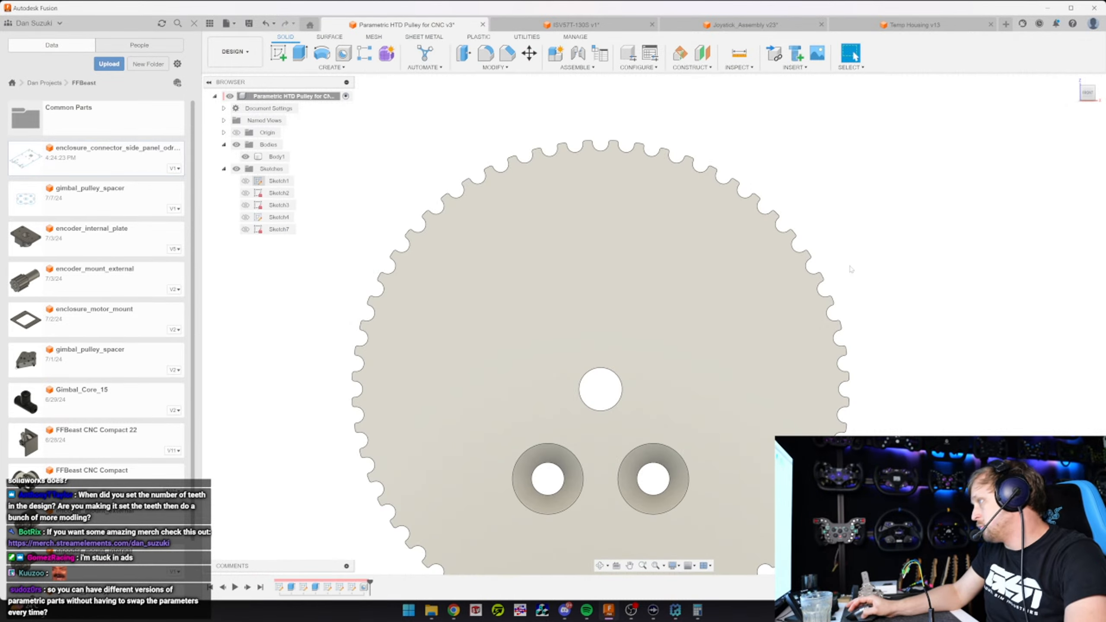
# Examine the finished pulley body with its bore and two countersunk holes from the front and the side
pyautogui.scroll(-5, 688, 314)
pyautogui.keyDown('shift'); pyautogui.moveTo(652, 321); pyautogui.dragTo(782, 281, button='middle'); pyautogui.keyUp('shift')
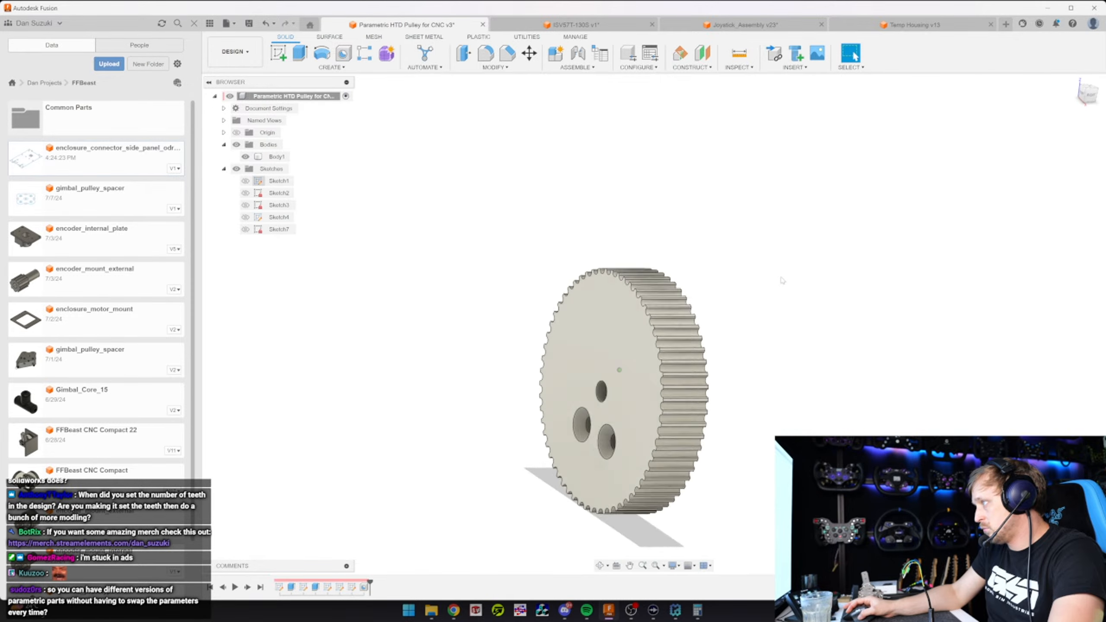
pyautogui.press('F6')
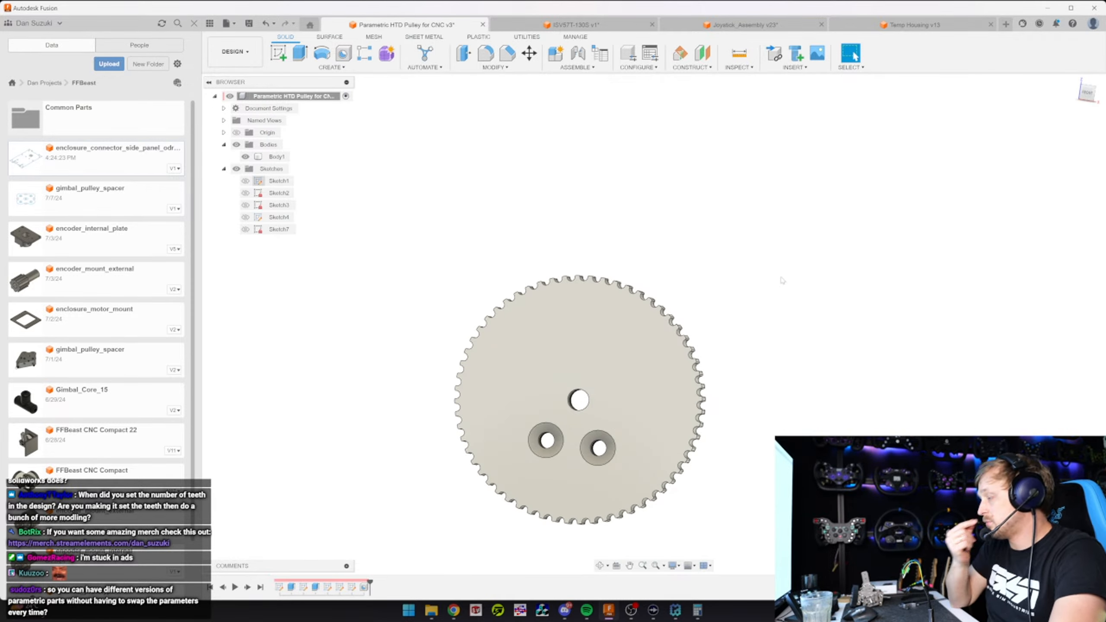
pyautogui.keyDown('shift'); pyautogui.moveTo(783, 280); pyautogui.dragTo(638, 101, button='middle'); pyautogui.keyUp('shift')
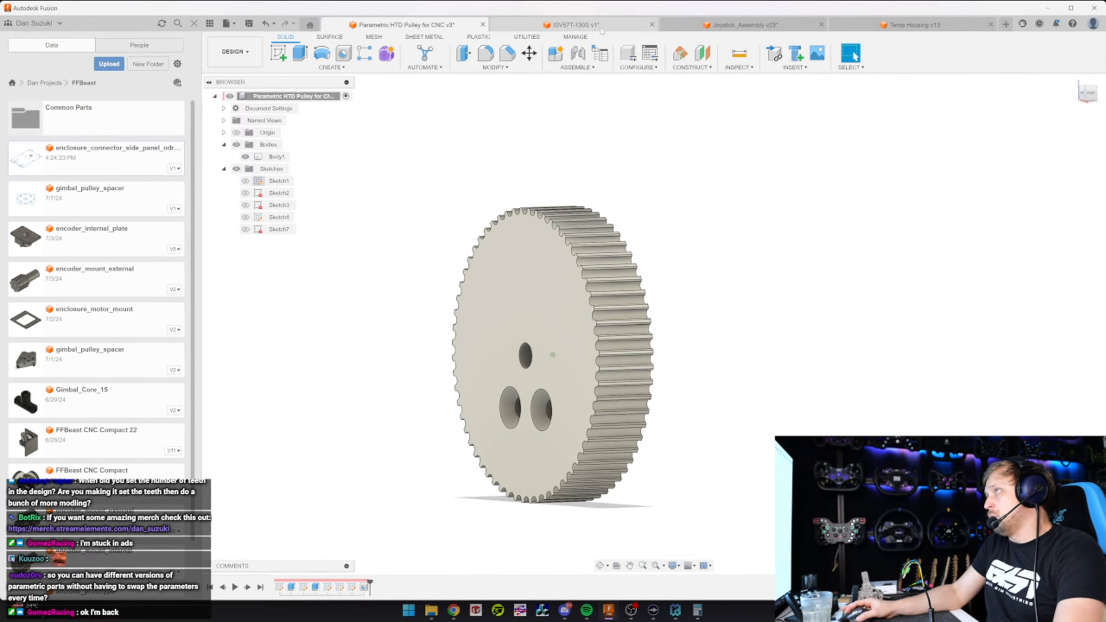
# Switch to the ISV57T-130S design, examine the motor on its linear actuator, and go back to the Joystick_Assembly design
pyautogui.click(575, 24)
pyautogui.keyDown('shift'); pyautogui.moveTo(649, 458); pyautogui.dragTo(713, 443, button='middle'); pyautogui.keyUp('shift')
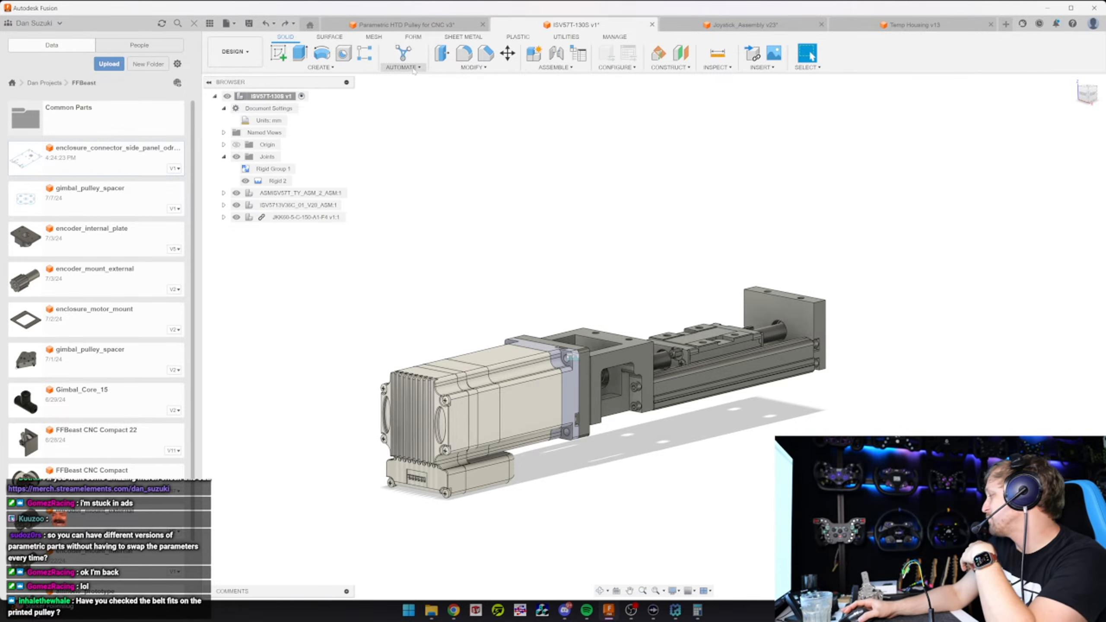
pyautogui.click(774, 26)
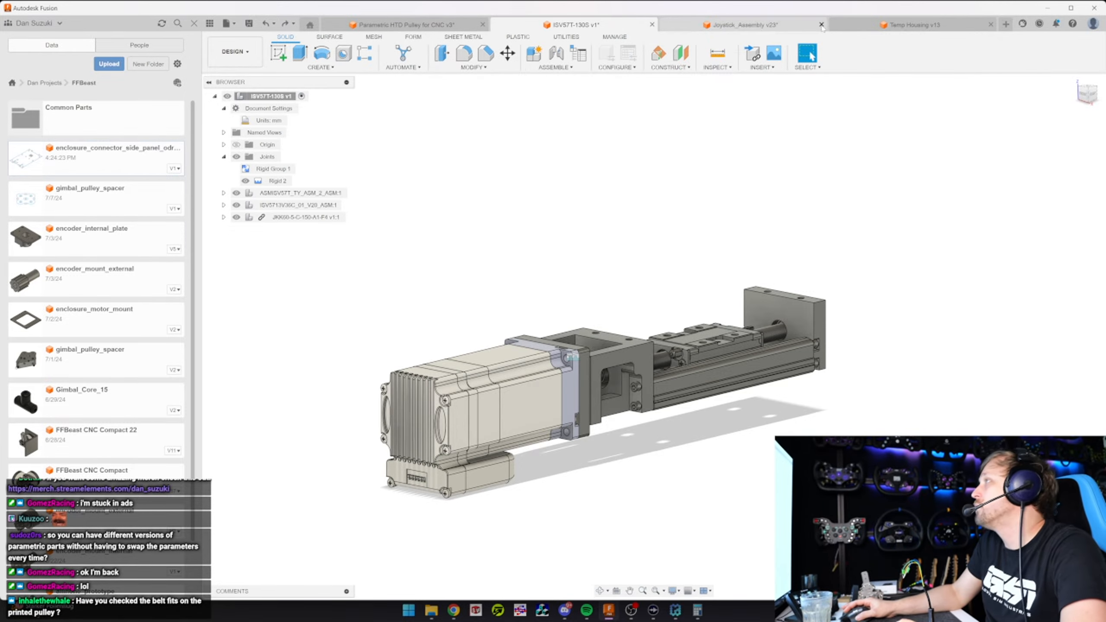